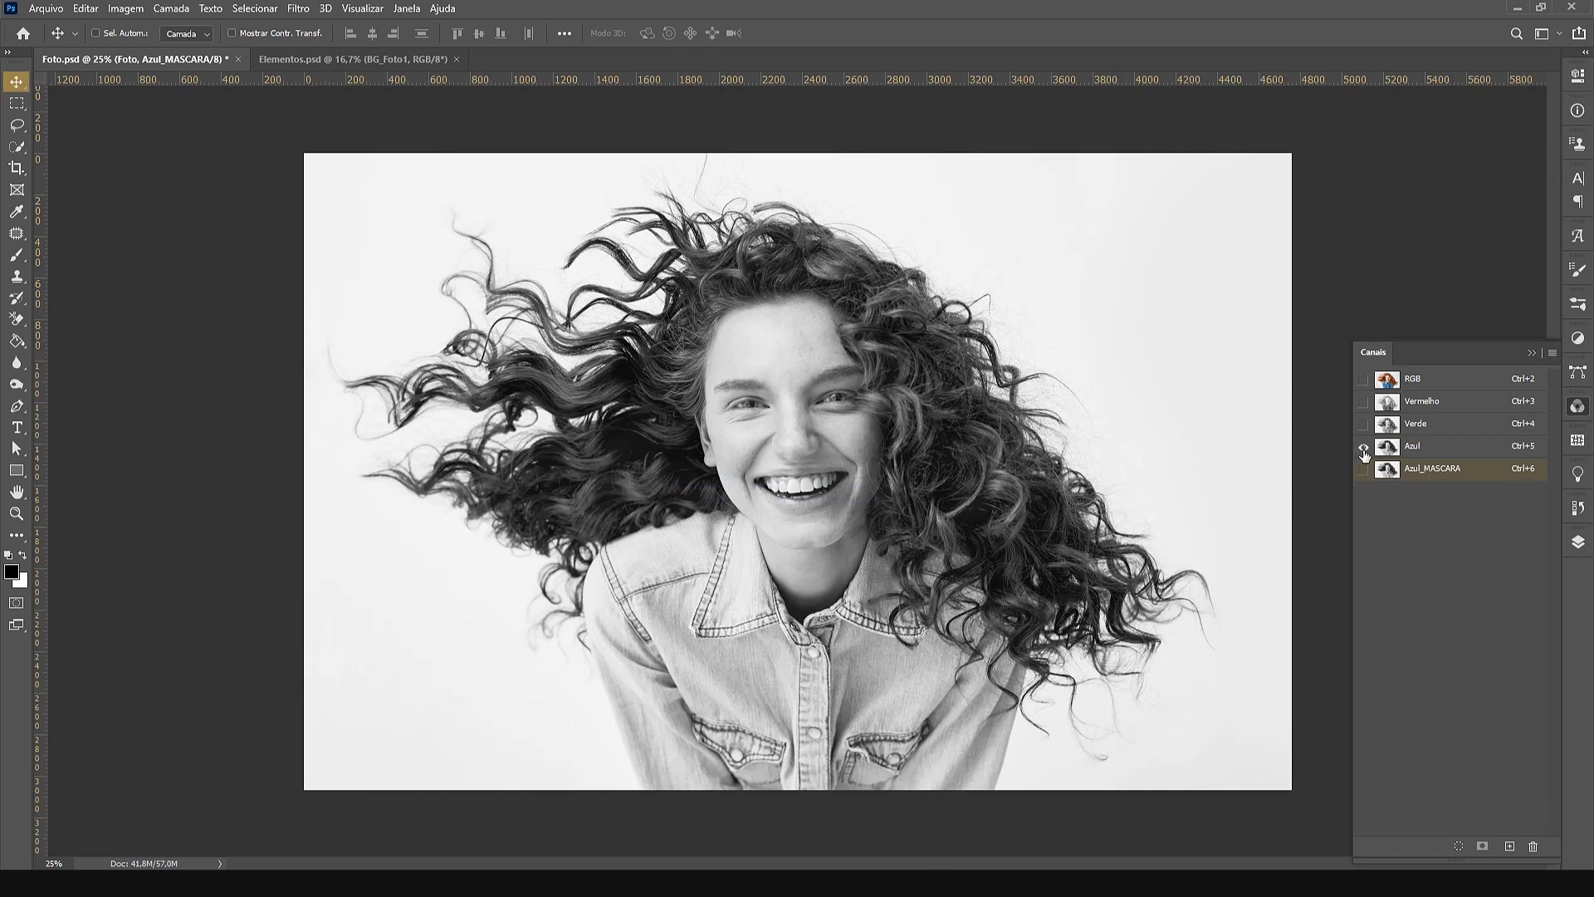
Display only the Azul_MASCARA channel and darken it with a Levels midtone input of 0.33
left_click(1364, 470)
left_click(1364, 447)
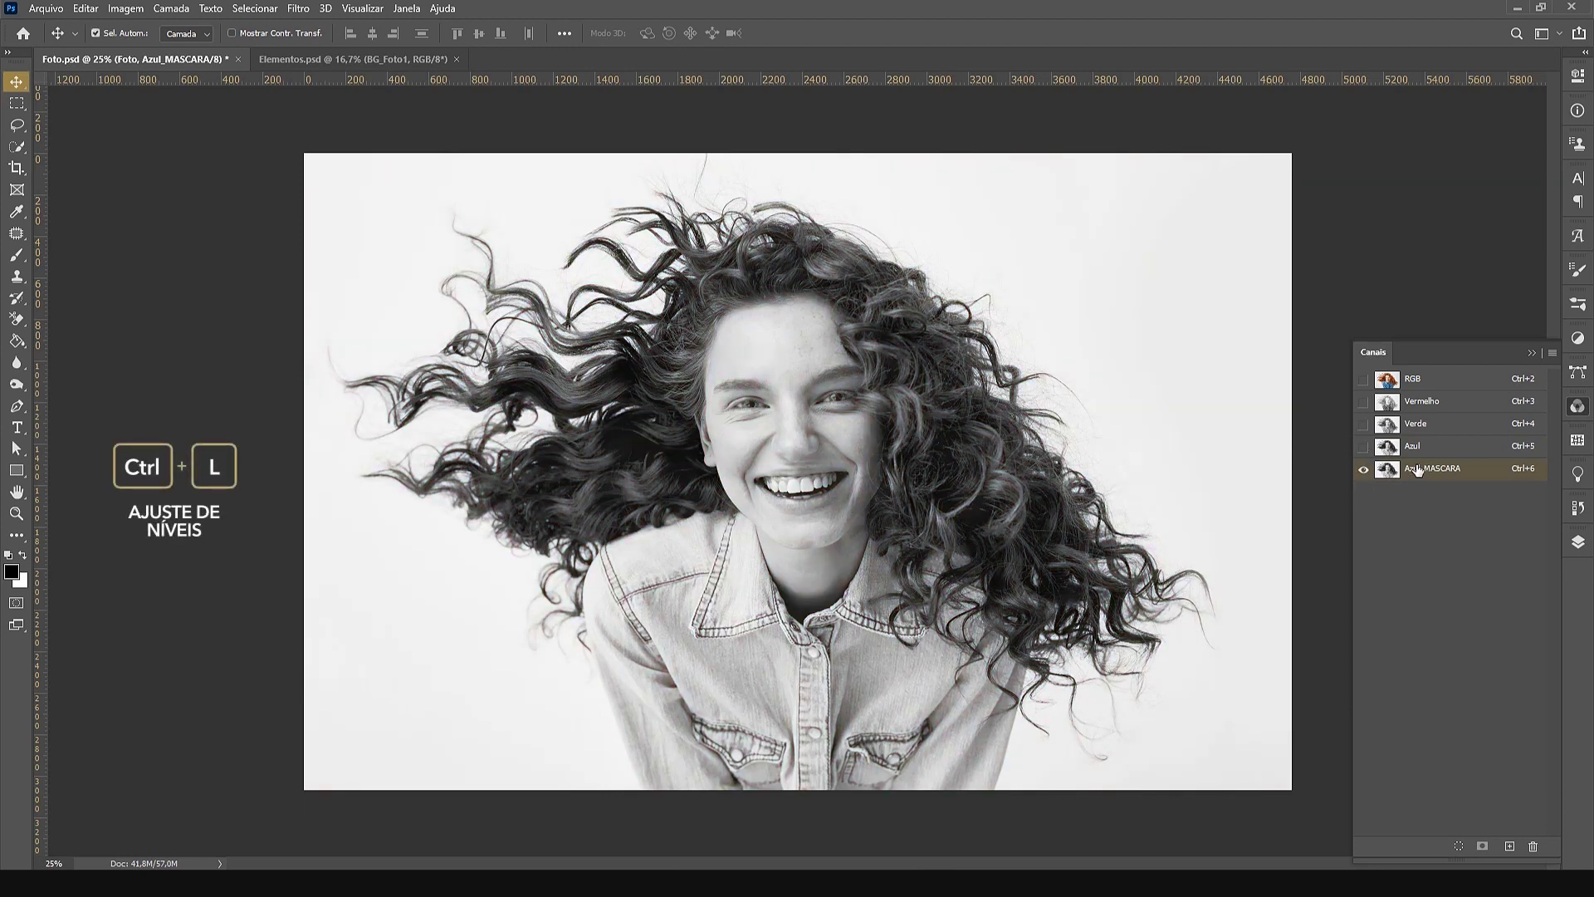
key("ctrl+l")
left_click_drag(1237, 224, 894, 334)
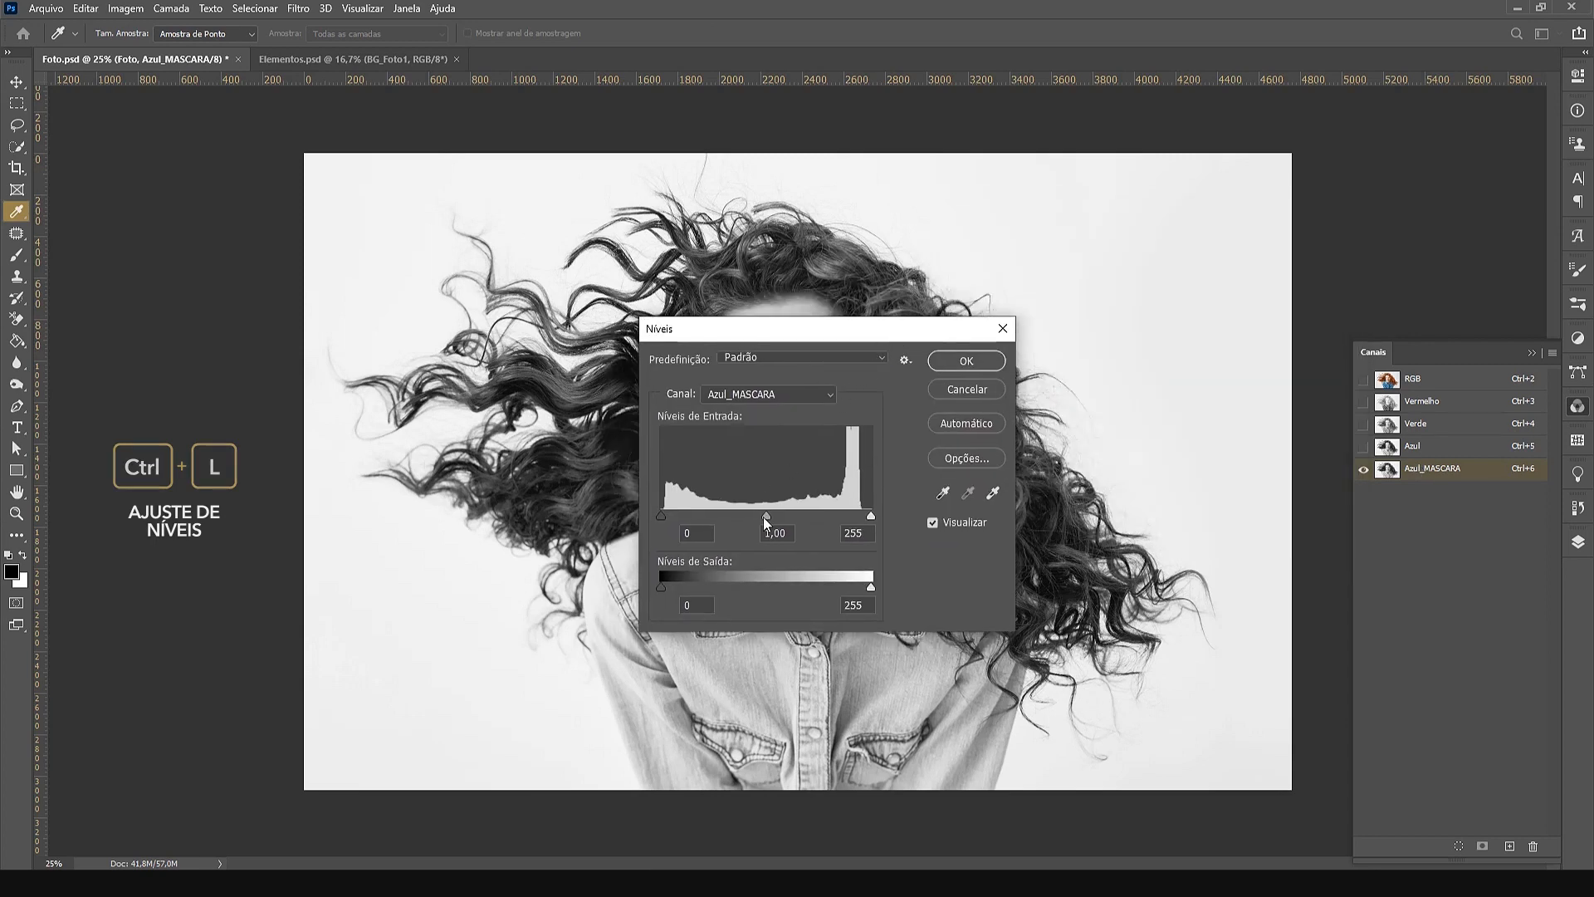
left_click_drag(764, 517, 822, 515)
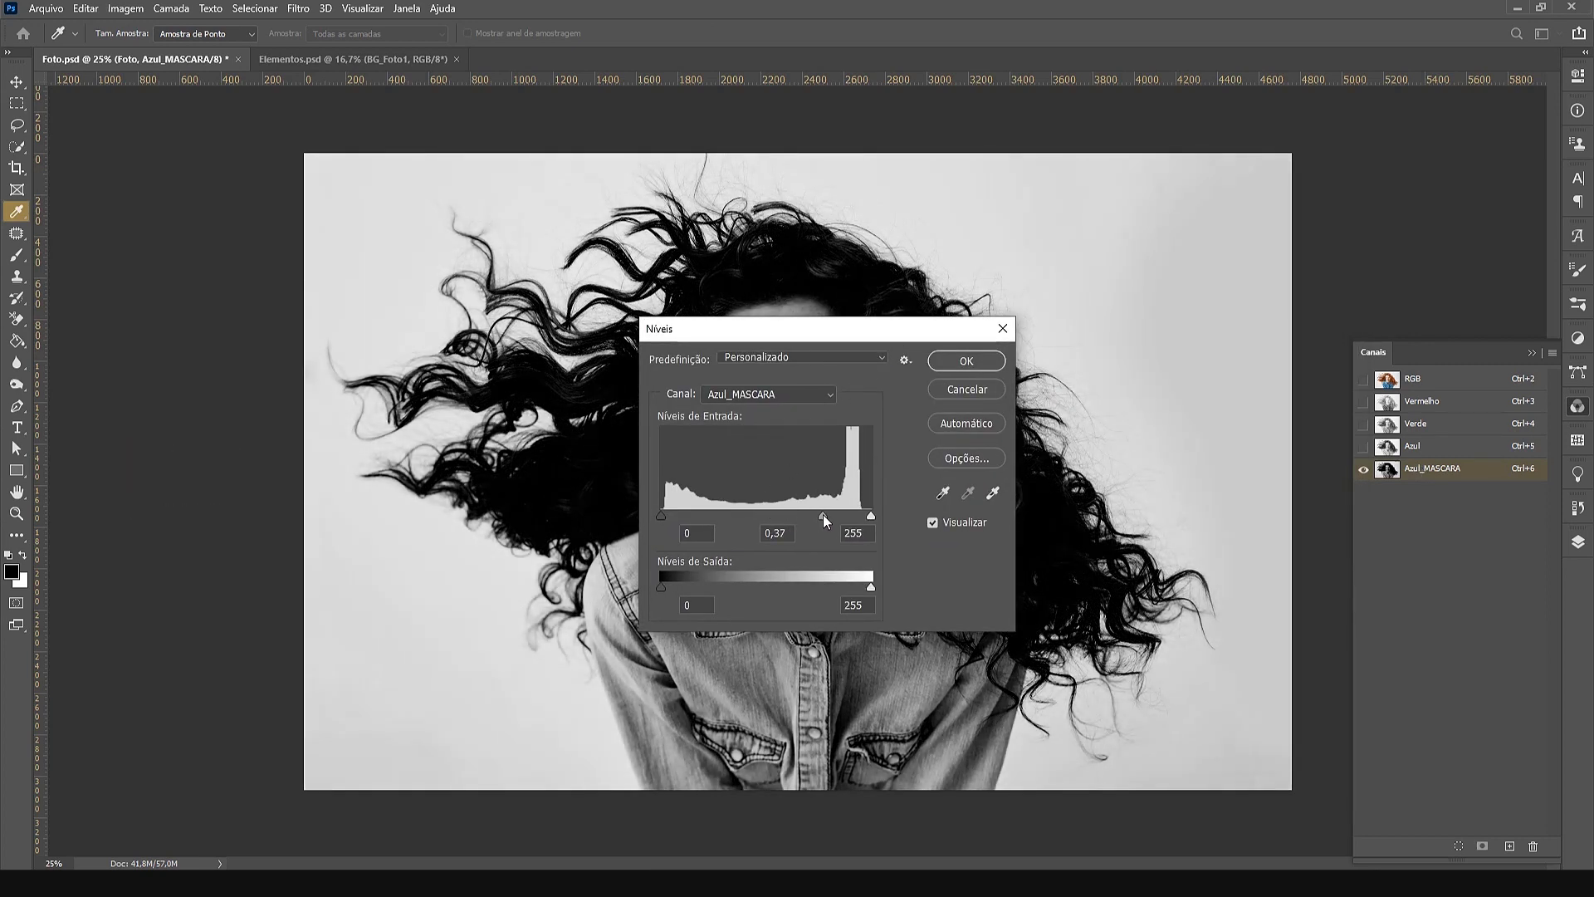
left_click(824, 515)
left_click_drag(823, 515, 827, 514)
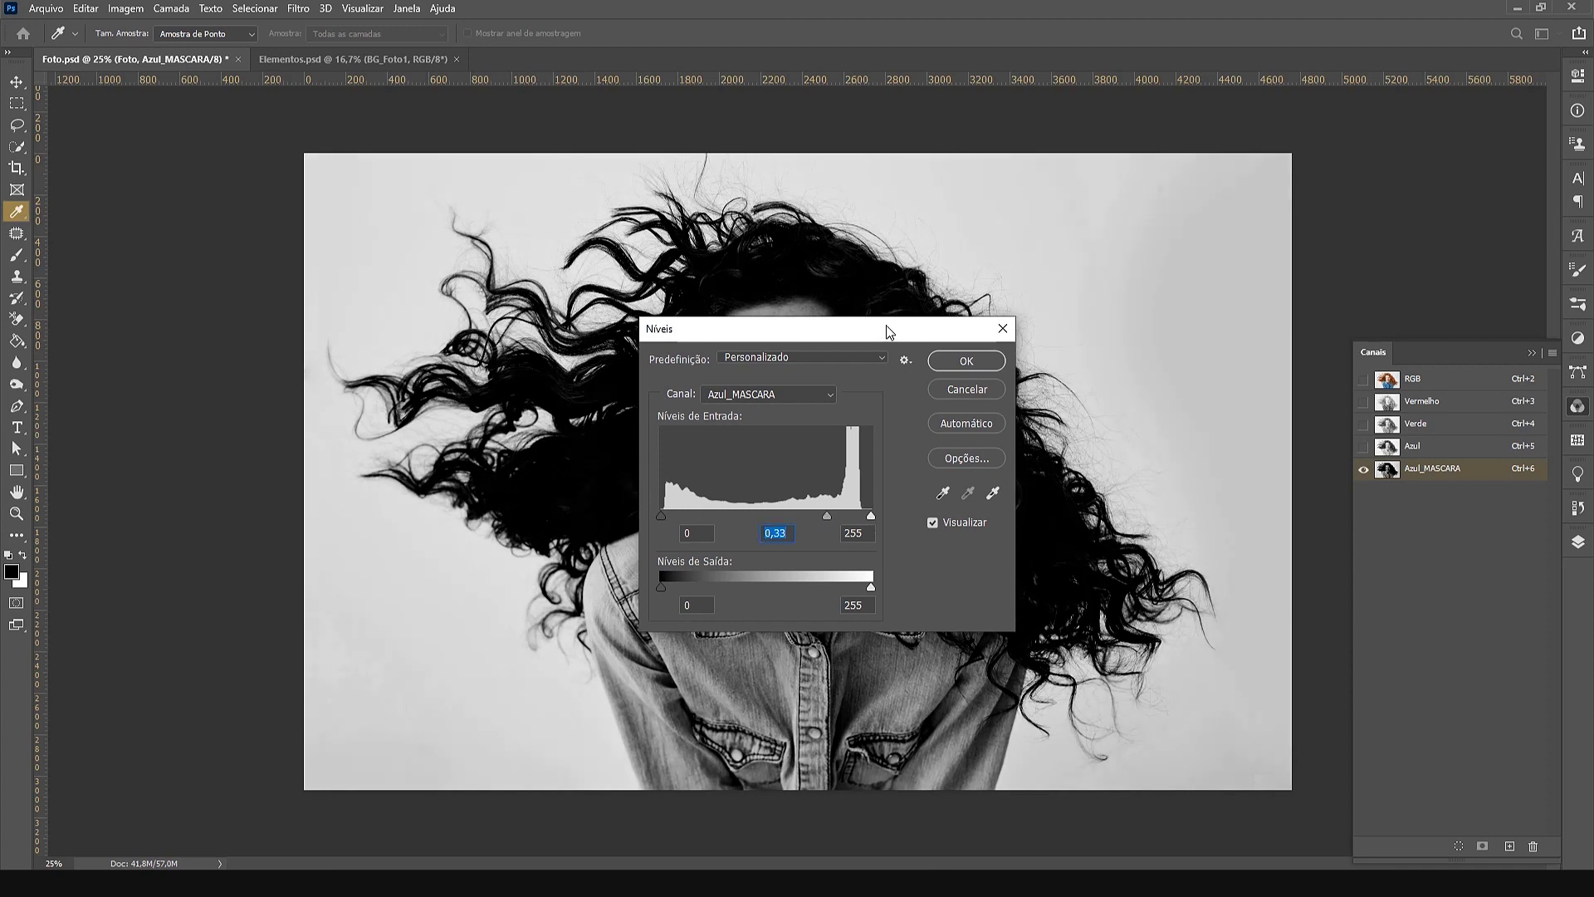
Set the Levels midtone input to 0.29 and the white input to 215, and apply the adjustment to the channel
left_click_drag(889, 332, 1129, 474)
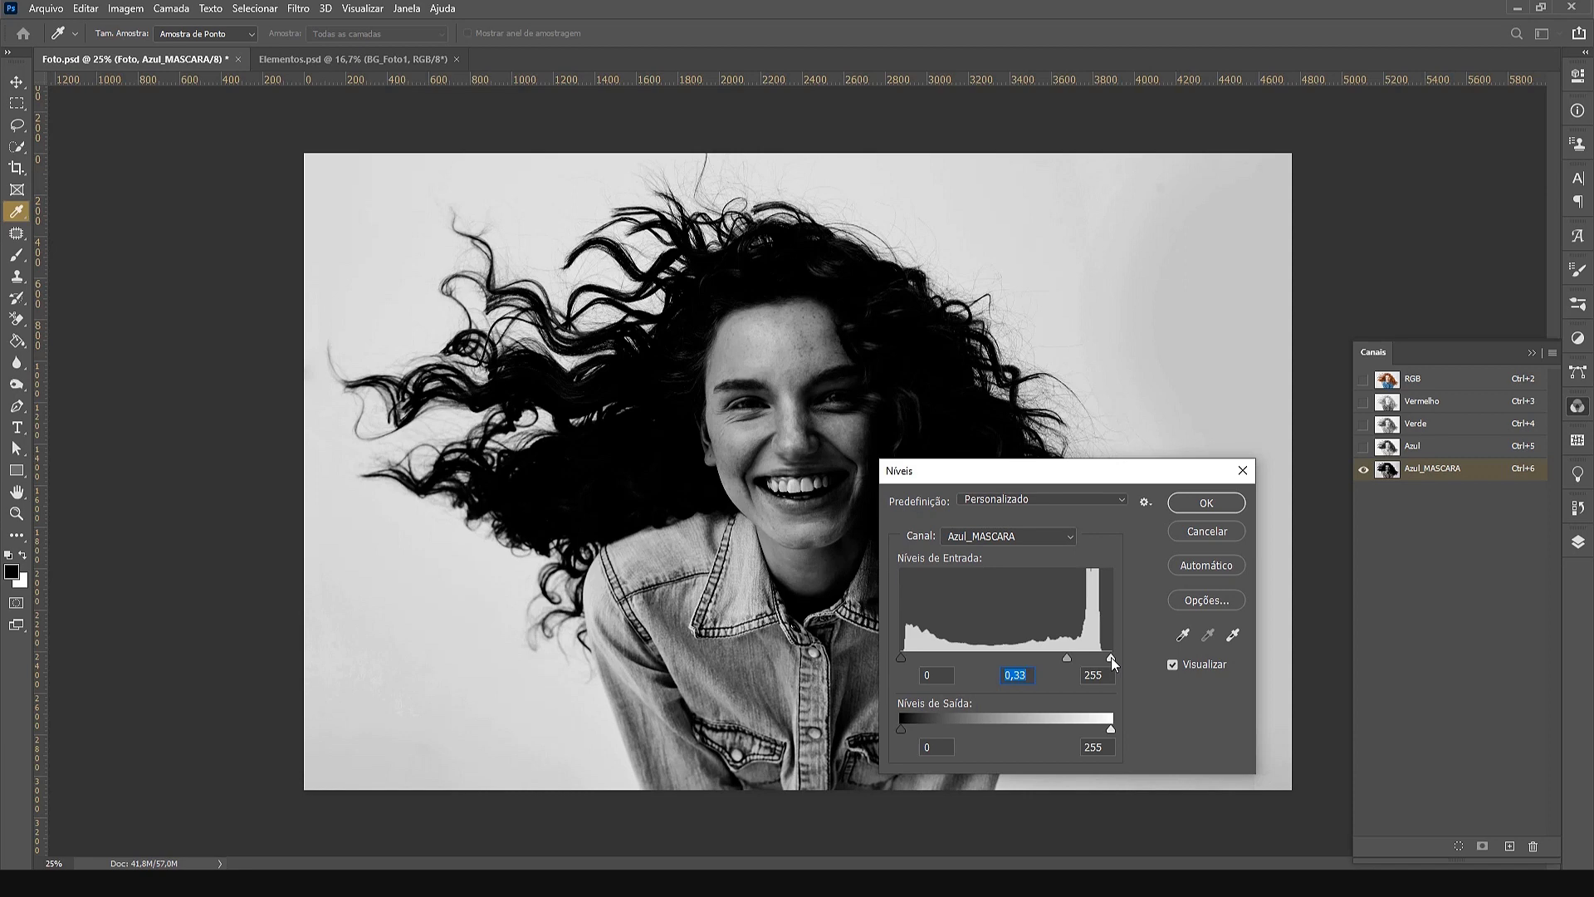
left_click_drag(1111, 655, 1055, 655)
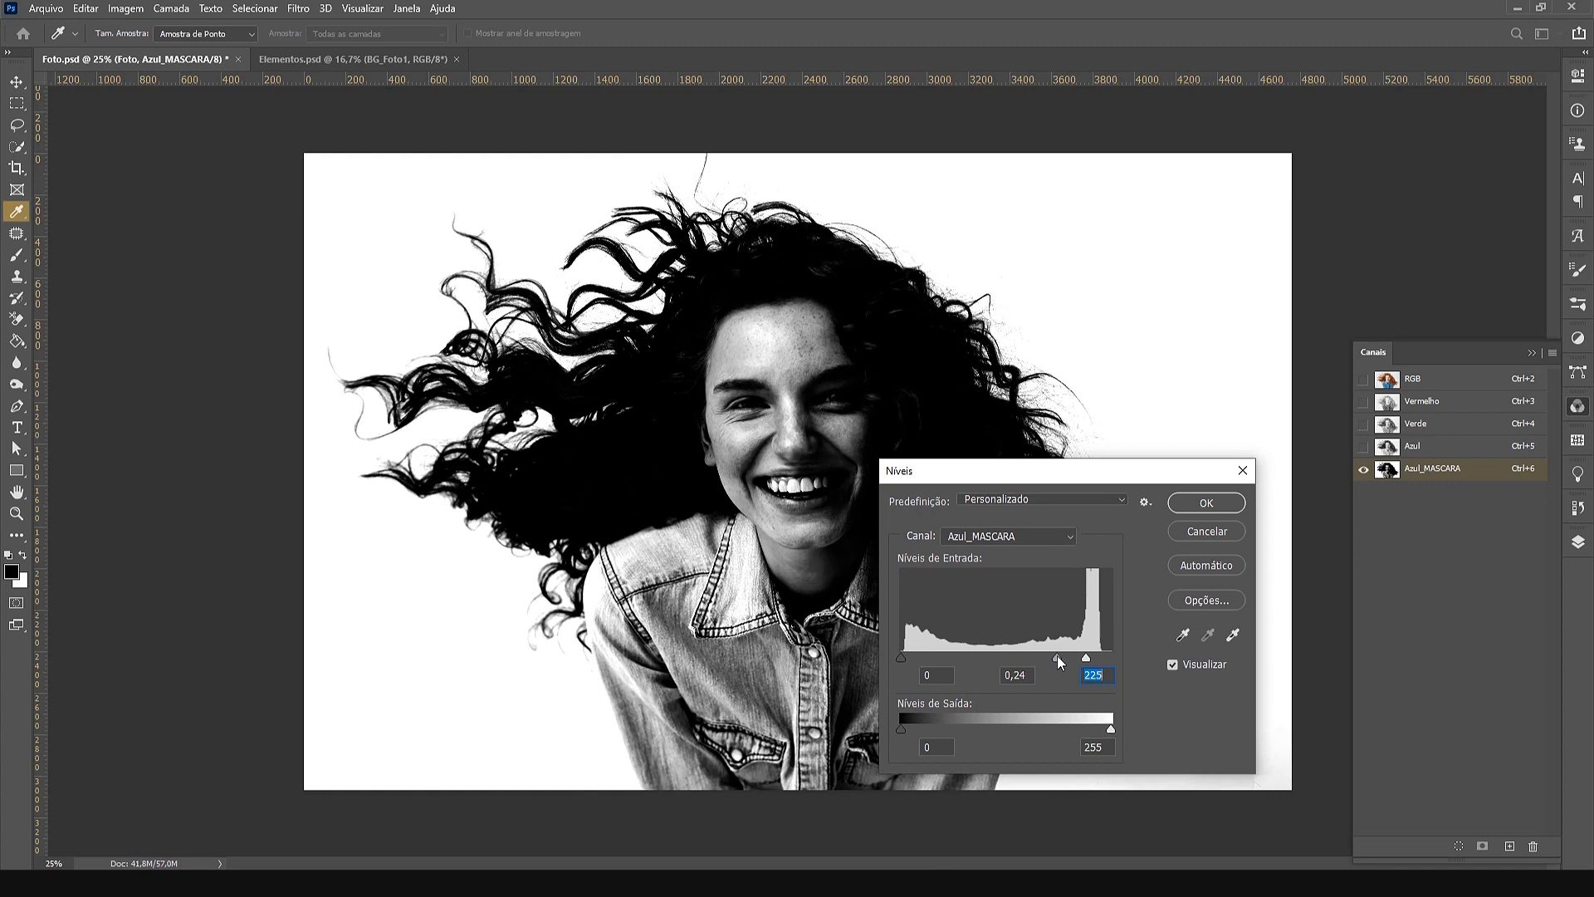
left_click_drag(1086, 656, 1045, 660)
left_click(1077, 660)
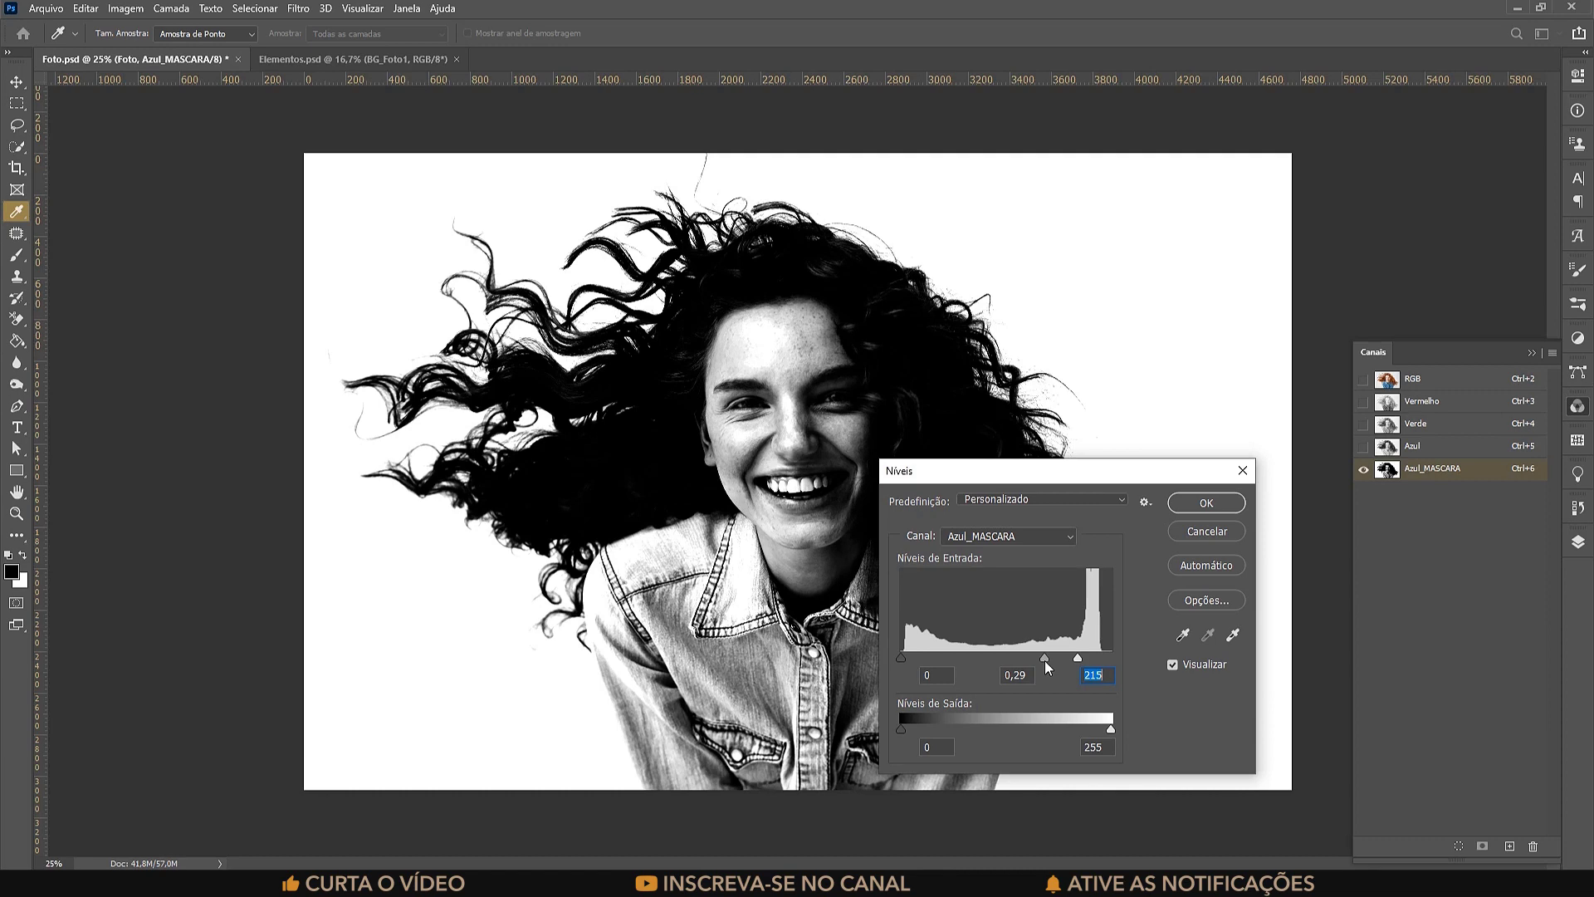
left_click(1204, 503)
key("v")
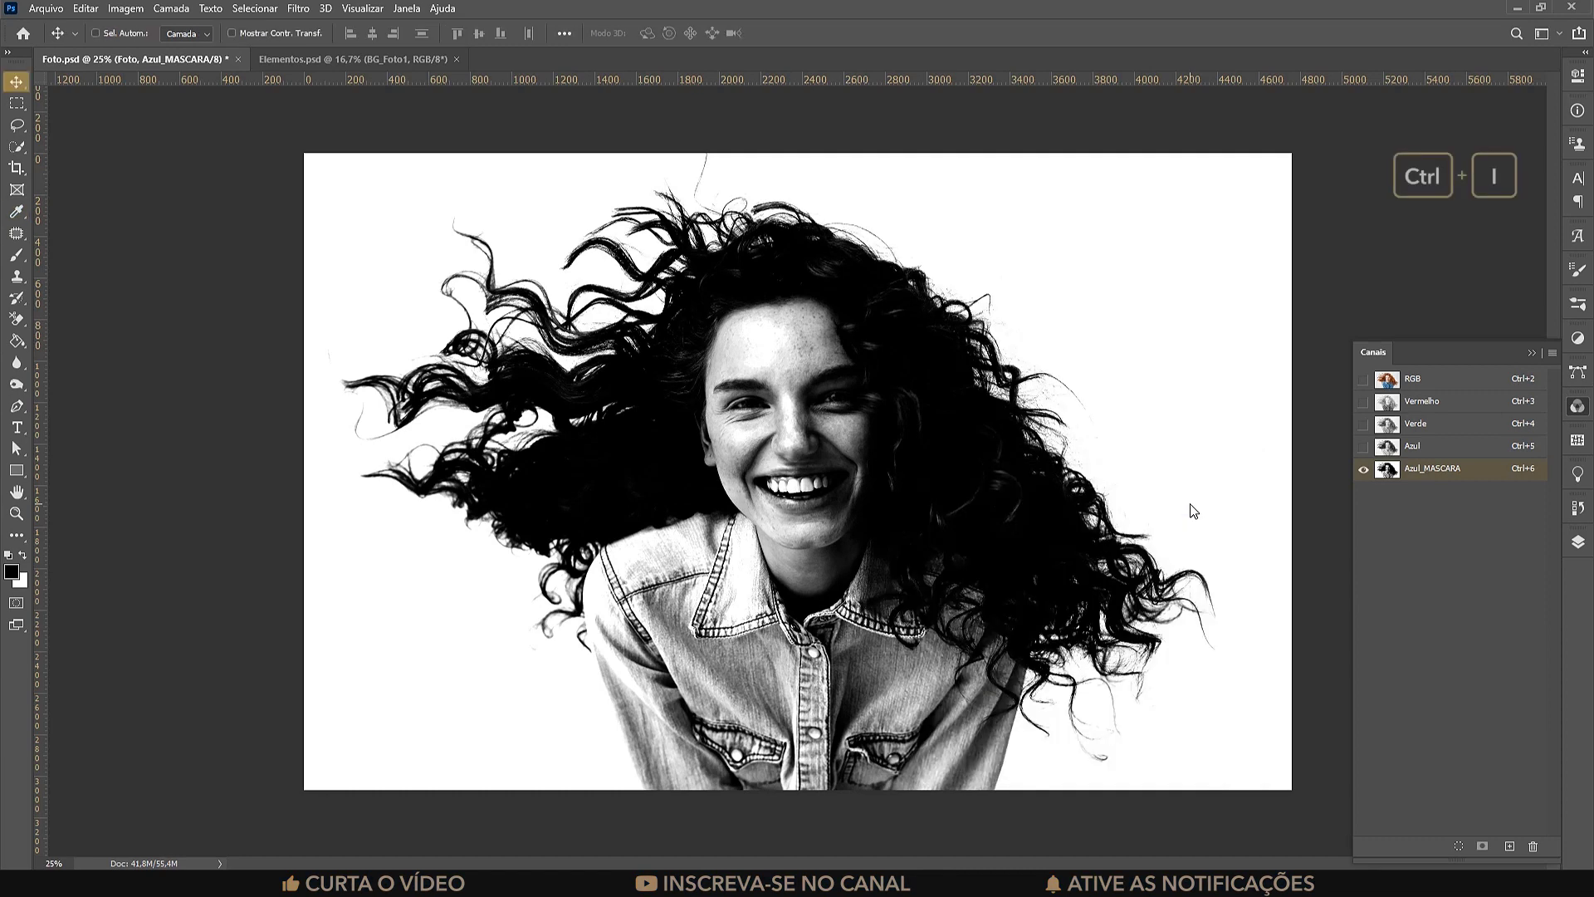
Invert the Azul_MASCARA channel and ready the Brush tool with white as the foreground colour
key("ctrl+i")
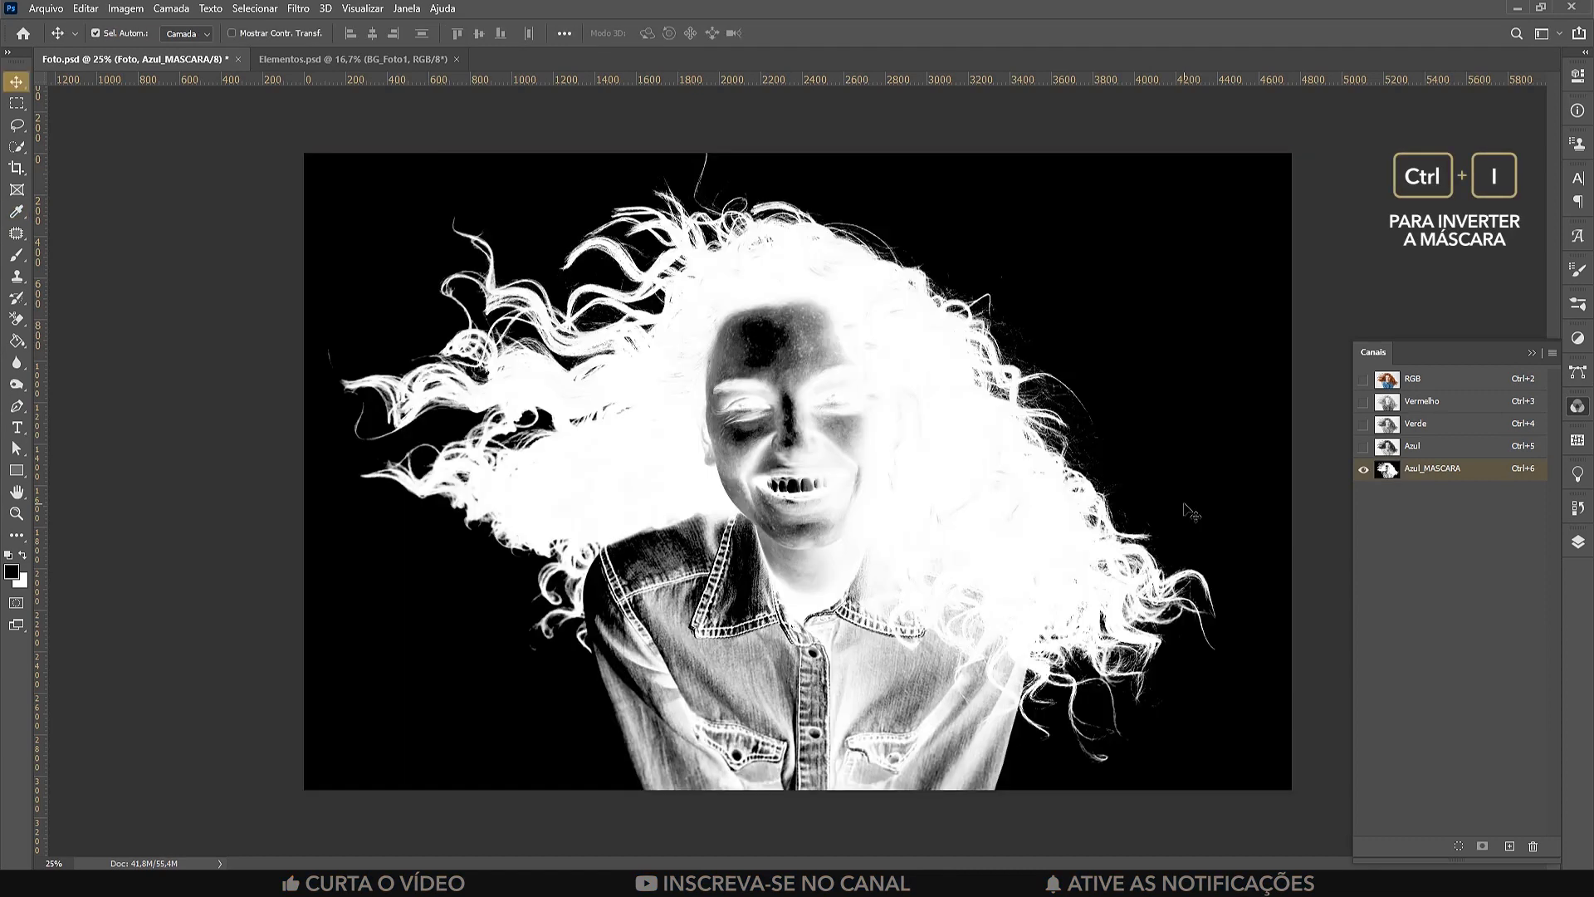
scroll(934, 434, "up", 5)
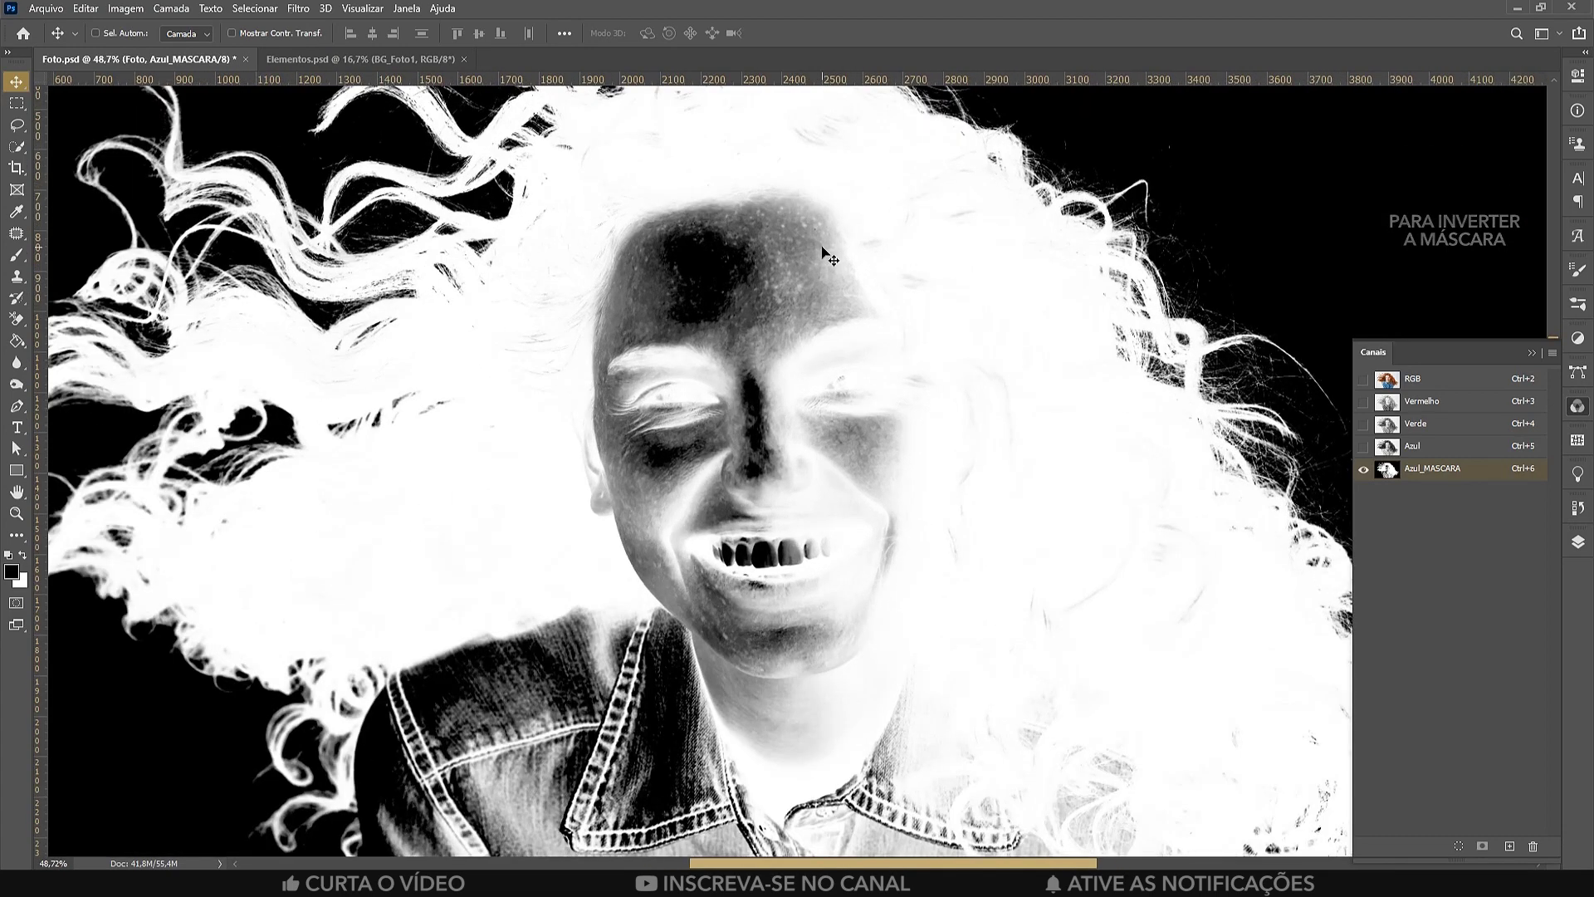
key("b")
key("x")
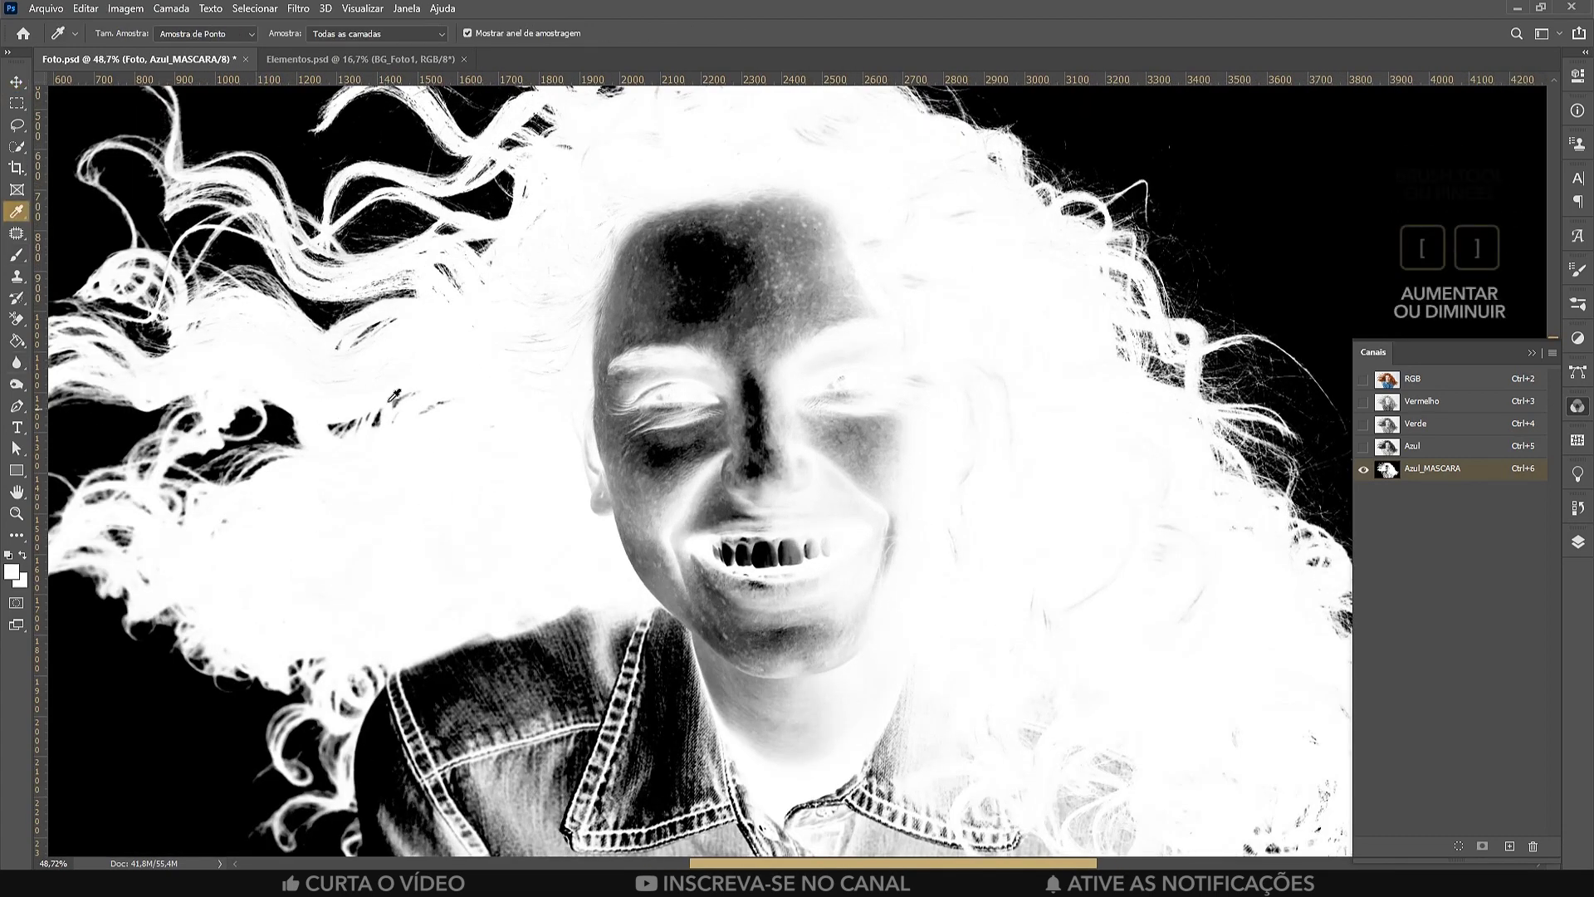
Undo the soft test stroke over the face and set the brush to Hard Round at 200 px
left_click_drag(729, 469, 676, 409)
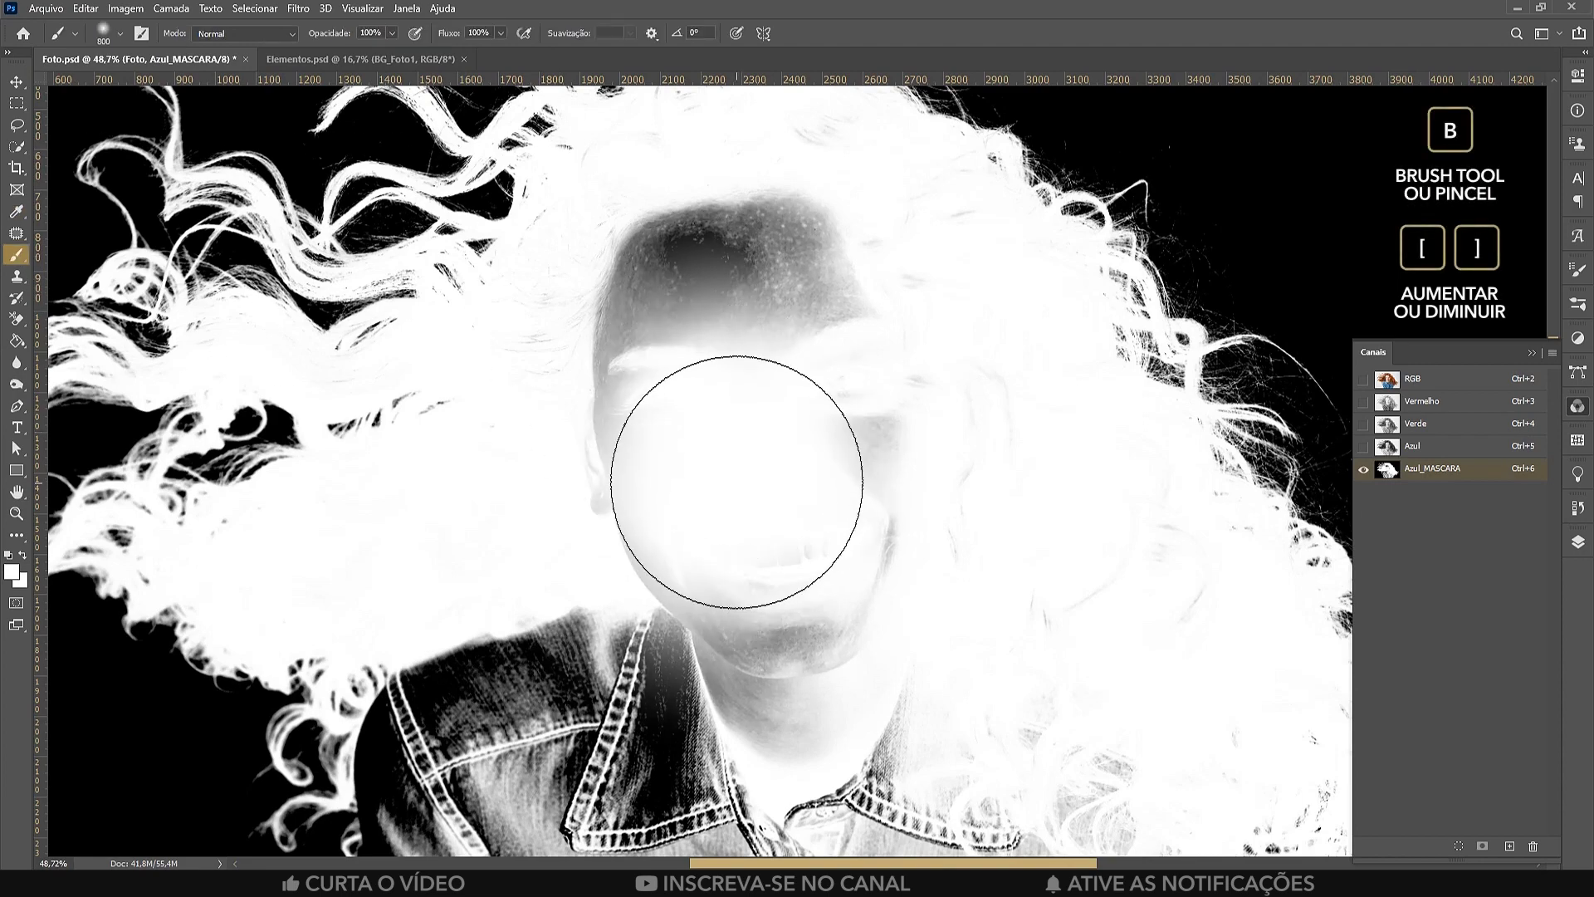
key("ctrl+z")
left_click(100, 30)
left_click(144, 268)
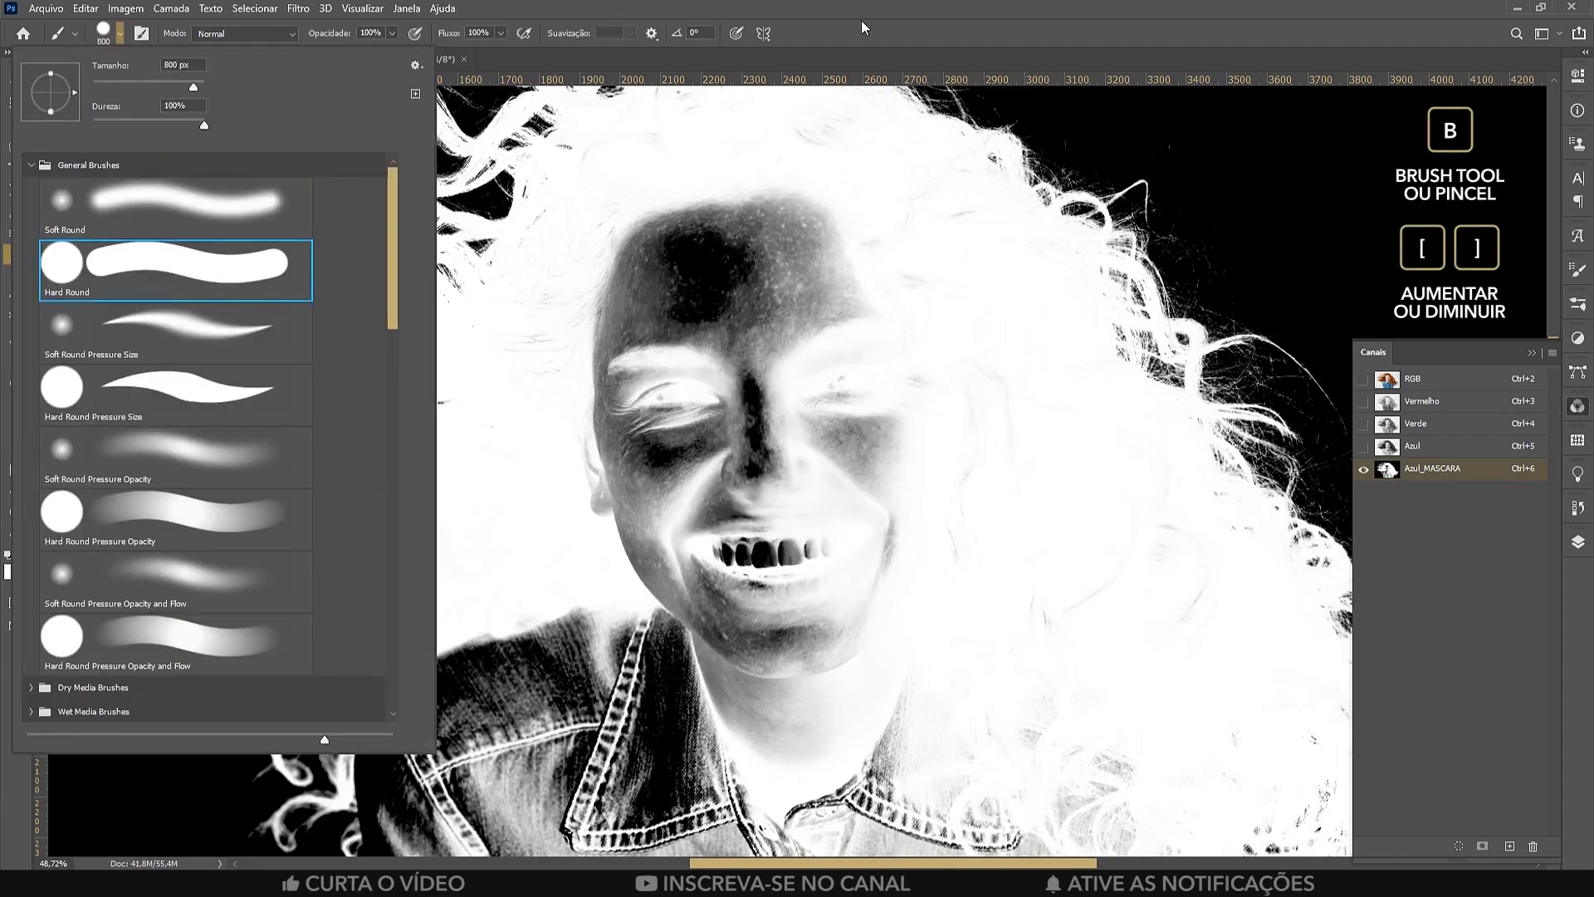
left_click(858, 19)
key("[")
key("[")
key("[")
key("[")
key("[")
key("[")
key("[")
Paint the dark face area of the mask channel solid white, from forehead to chin
left_click_drag(646, 214, 577, 322)
mouse_move(647, 213)
left_mouse_down()
mouse_move(662, 609)
mouse_move(740, 642)
mouse_move(889, 498)
left_mouse_up()
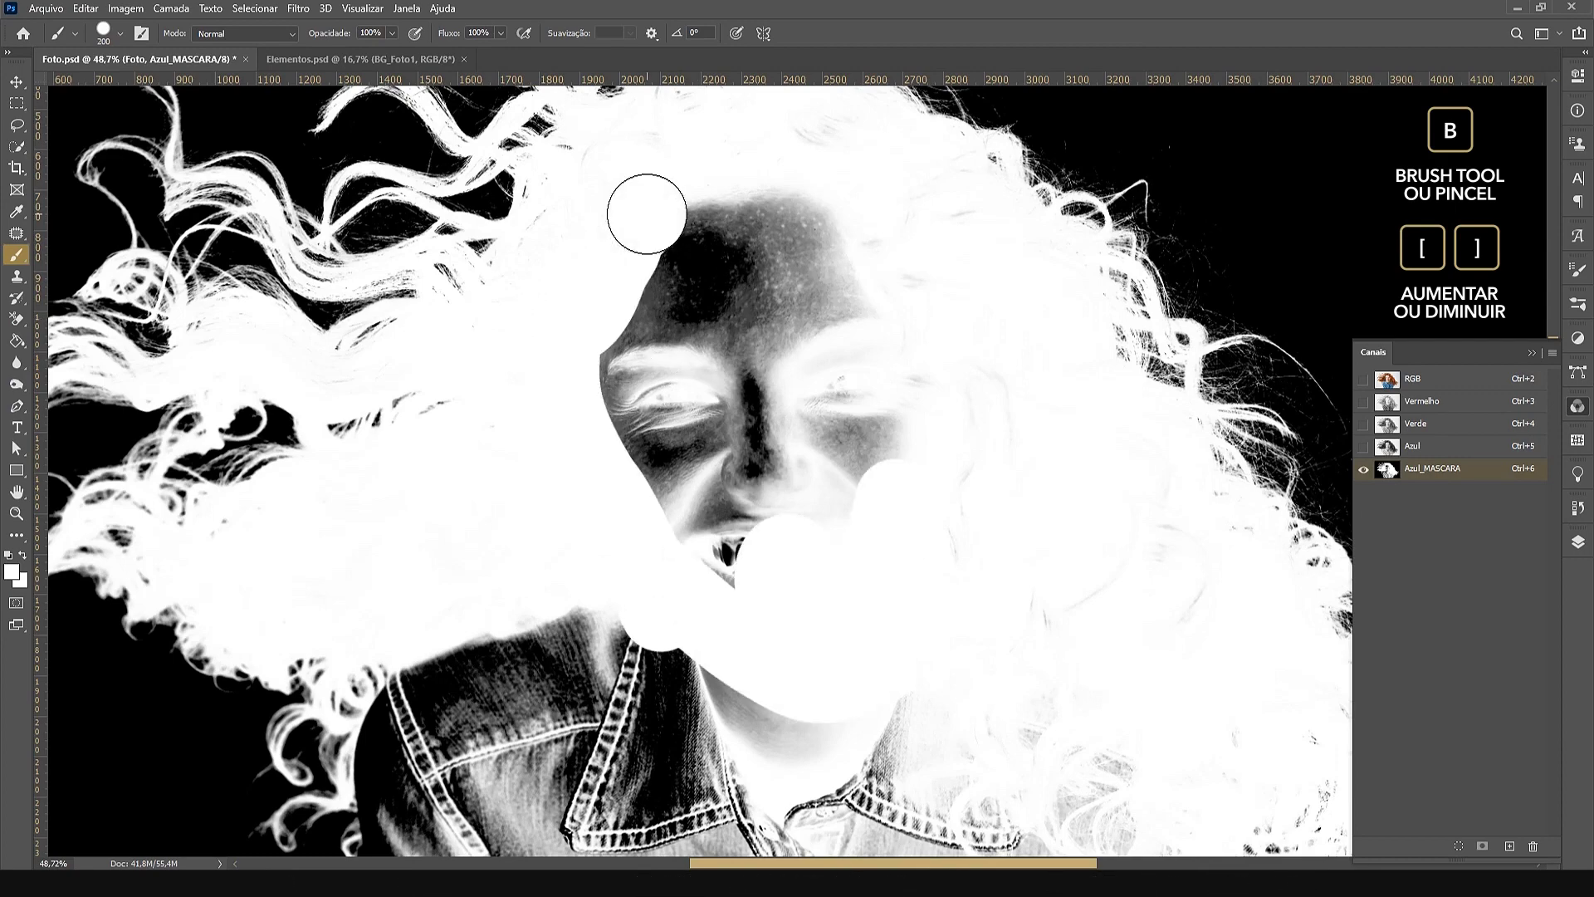
left_click_drag(866, 256, 830, 402)
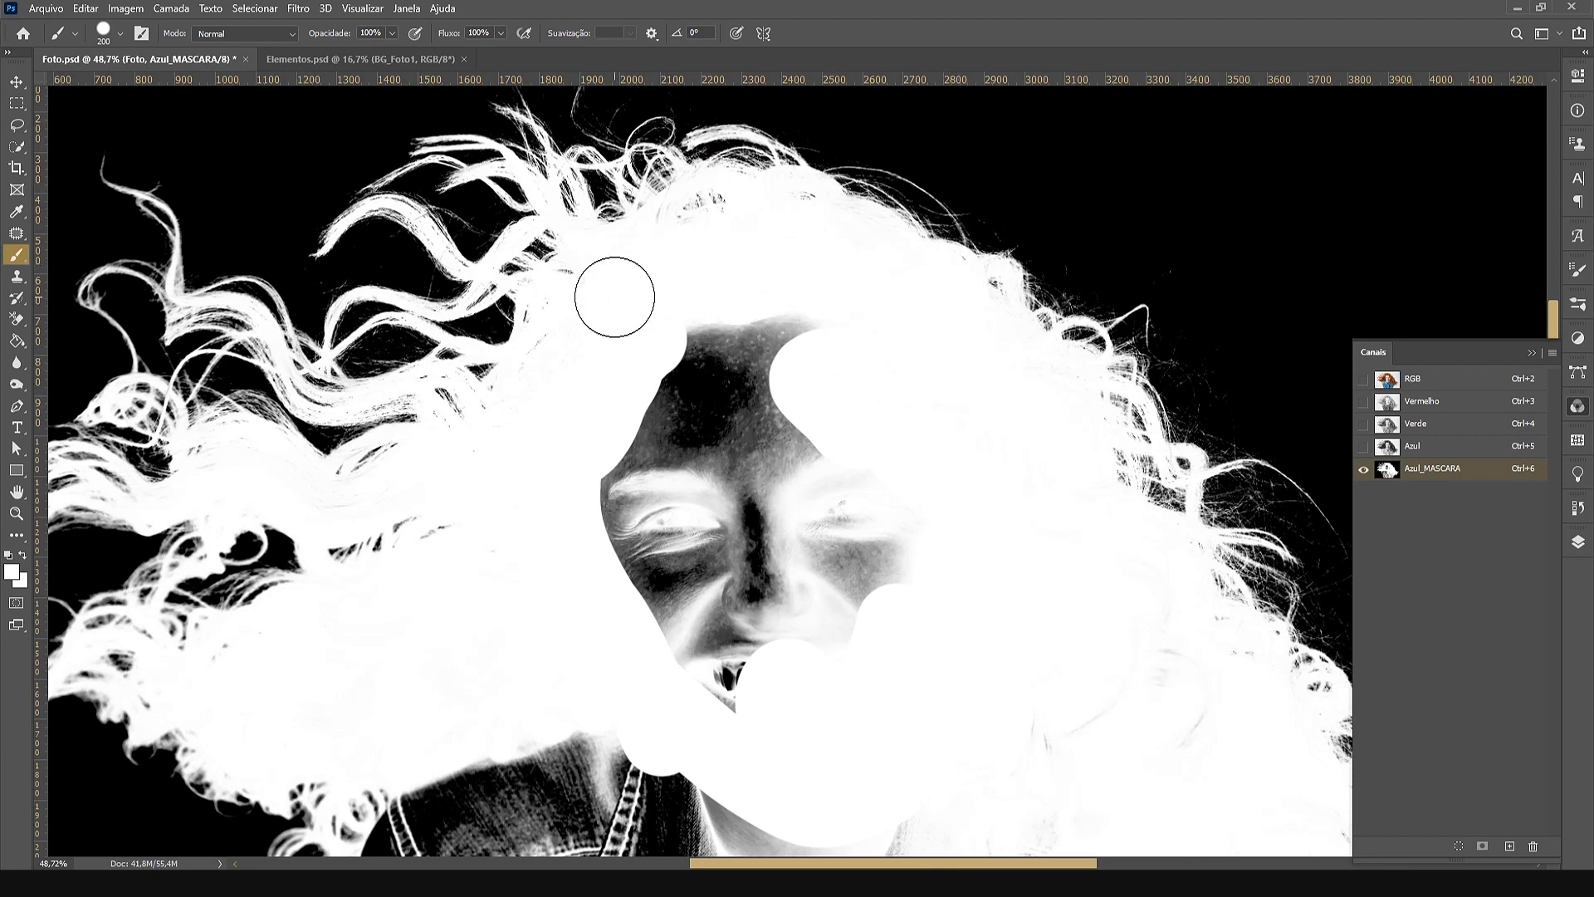
mouse_move(622, 588)
left_mouse_down()
mouse_move(696, 373)
mouse_move(663, 441)
left_mouse_up()
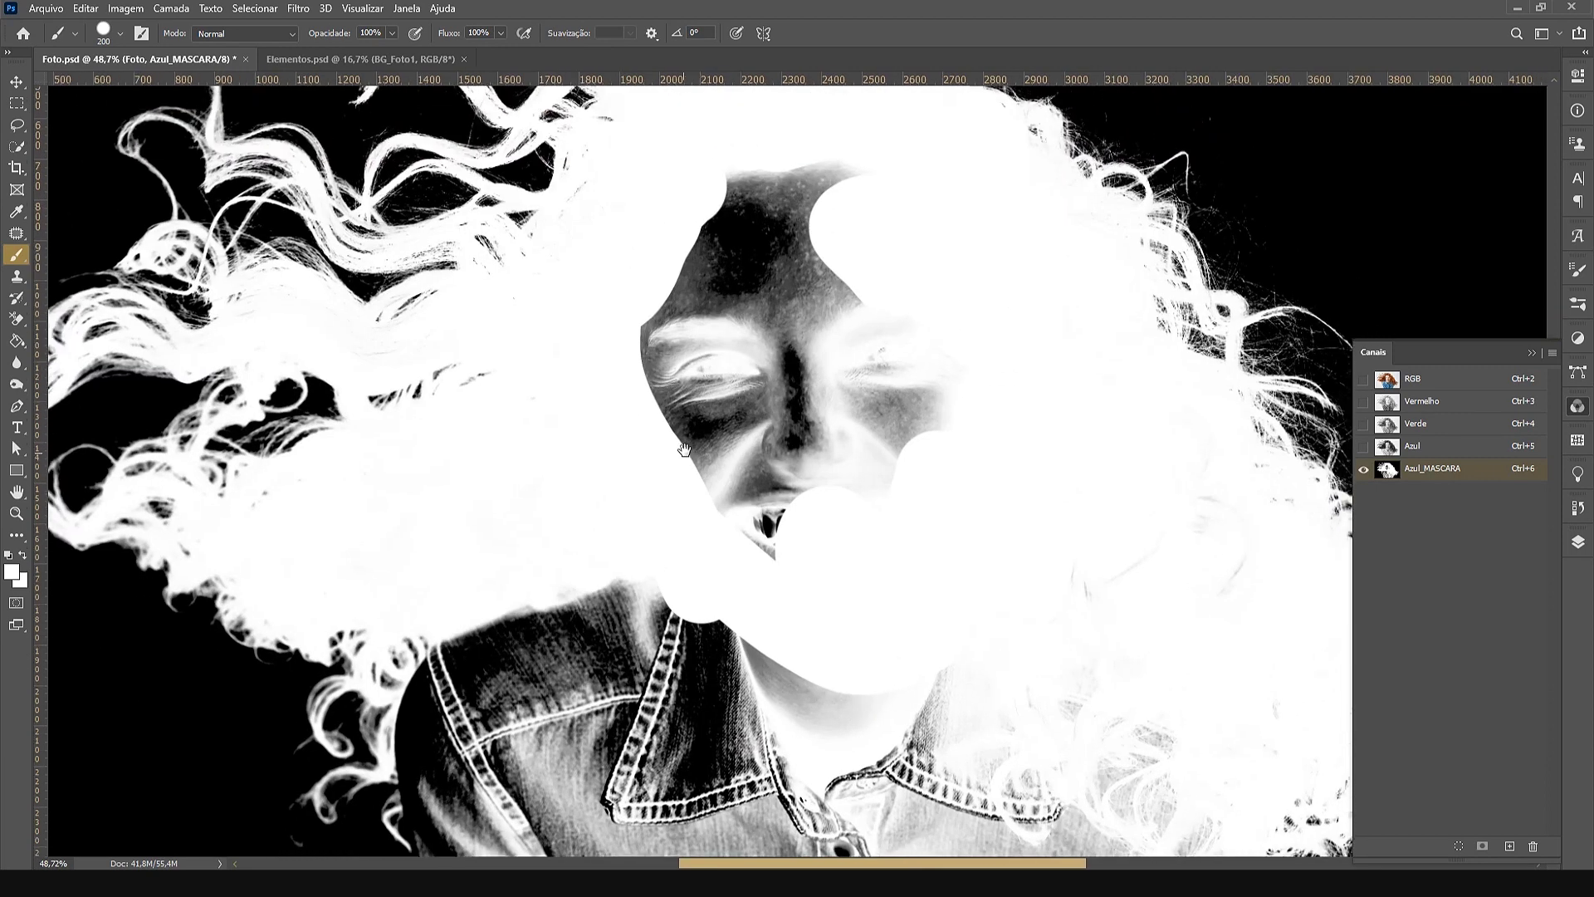
mouse_move(800, 541)
left_mouse_down()
mouse_move(682, 401)
mouse_move(825, 196)
left_mouse_up()
mouse_move(801, 249)
left_mouse_down()
mouse_move(738, 432)
mouse_move(793, 365)
mouse_move(917, 399)
left_mouse_up()
Start a Pen path at the shoulder on the jacket's left edge and curve its first segment along the sleeve outline
left_click_drag(992, 658, 668, 405)
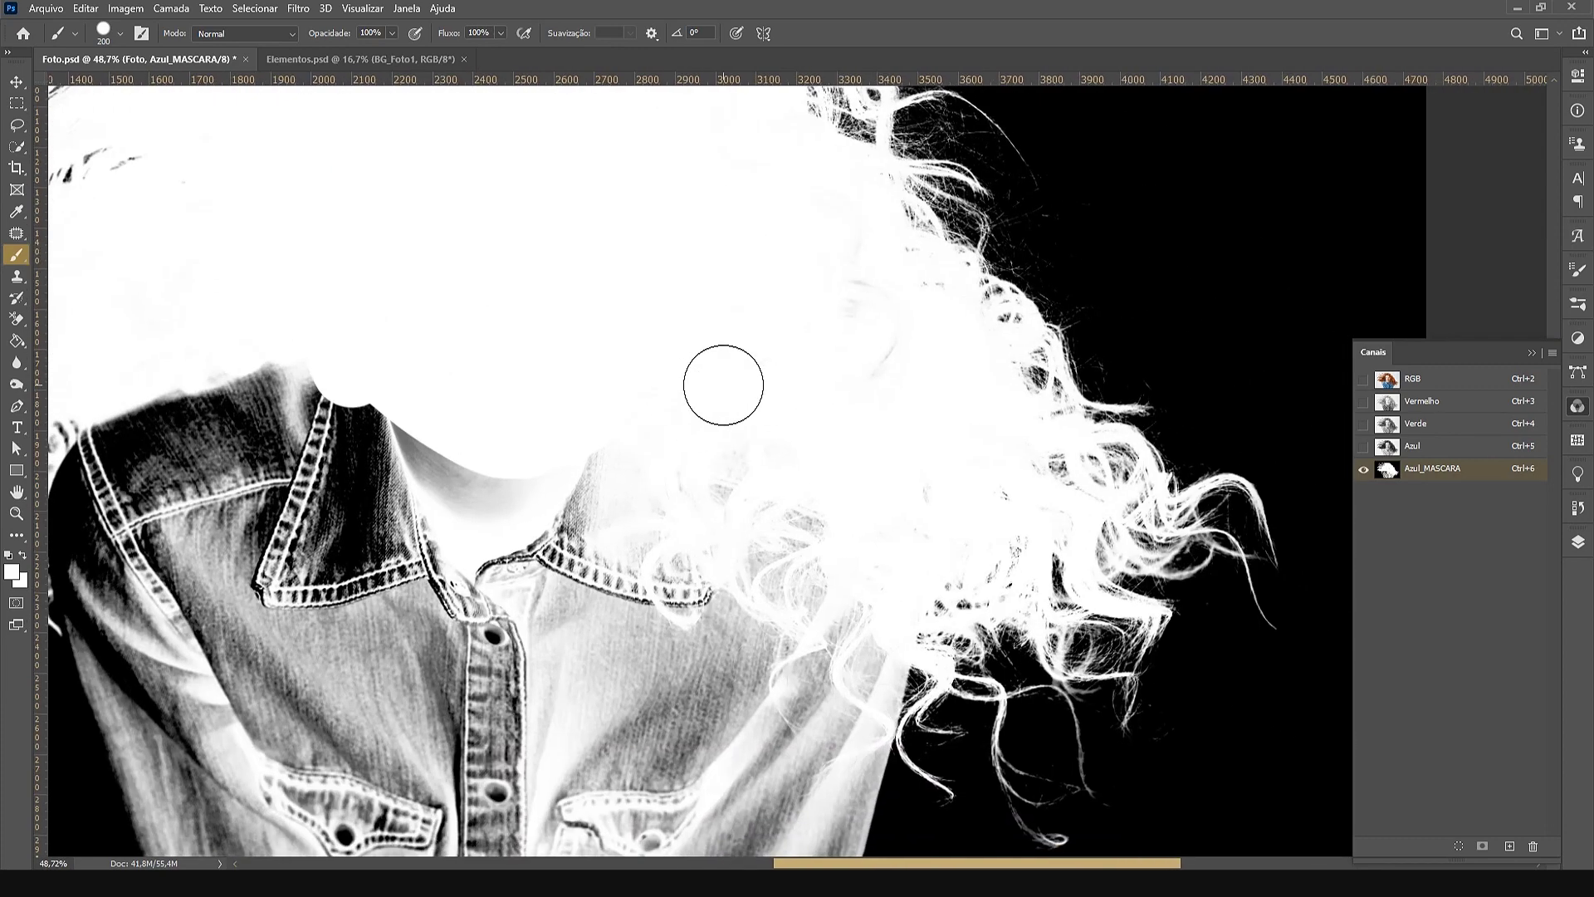
left_click_drag(826, 525, 939, 327)
left_click_drag(757, 345, 994, 367)
key("p")
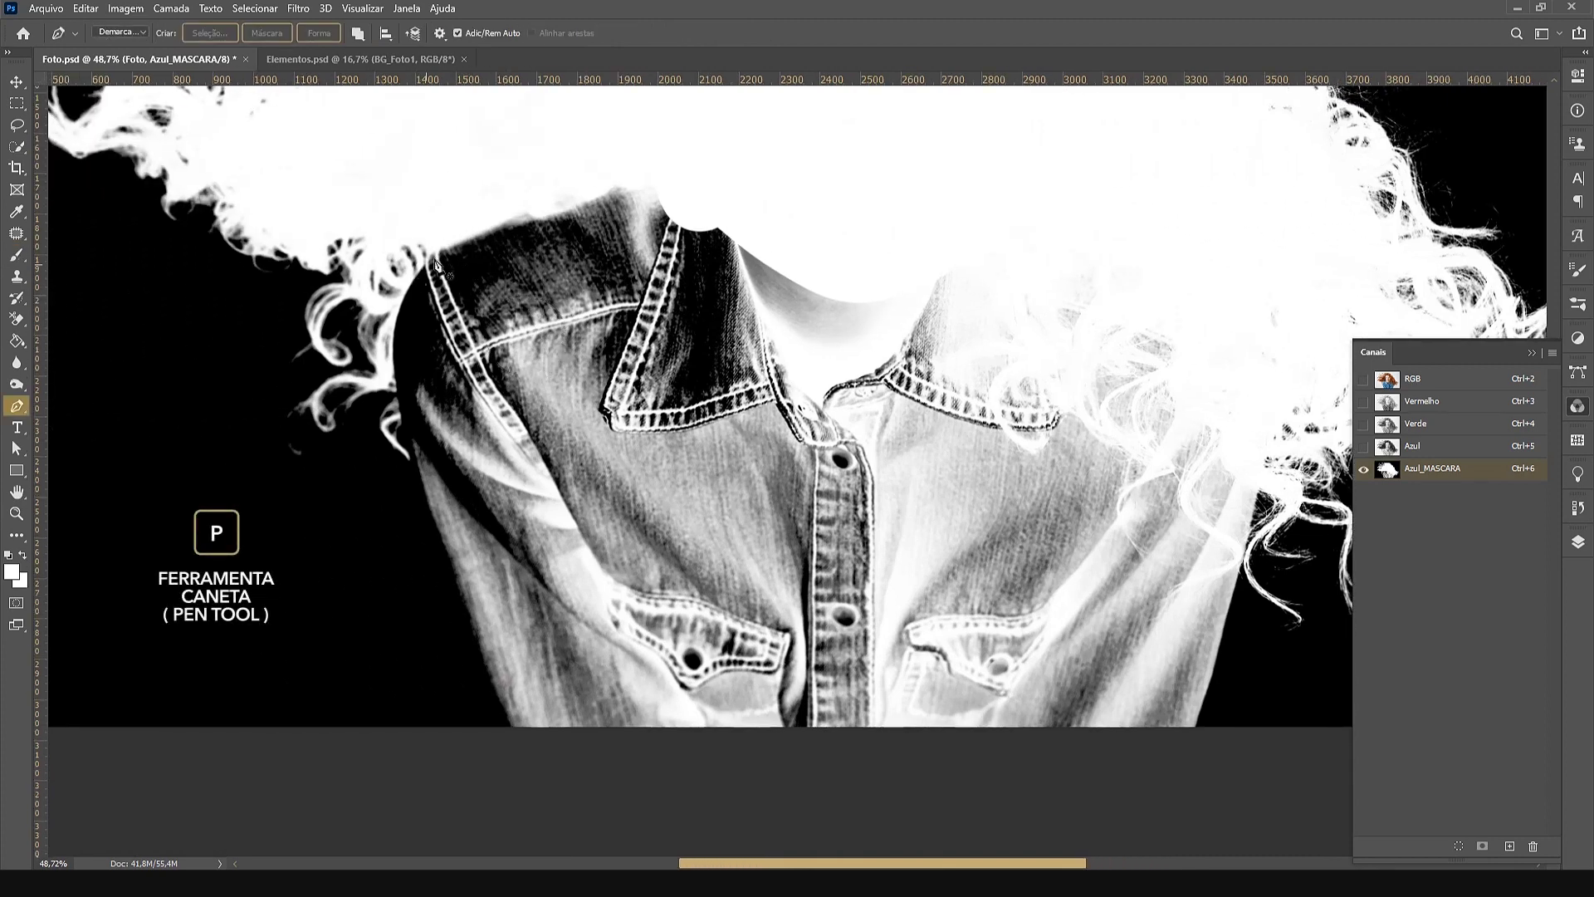
left_click(433, 249)
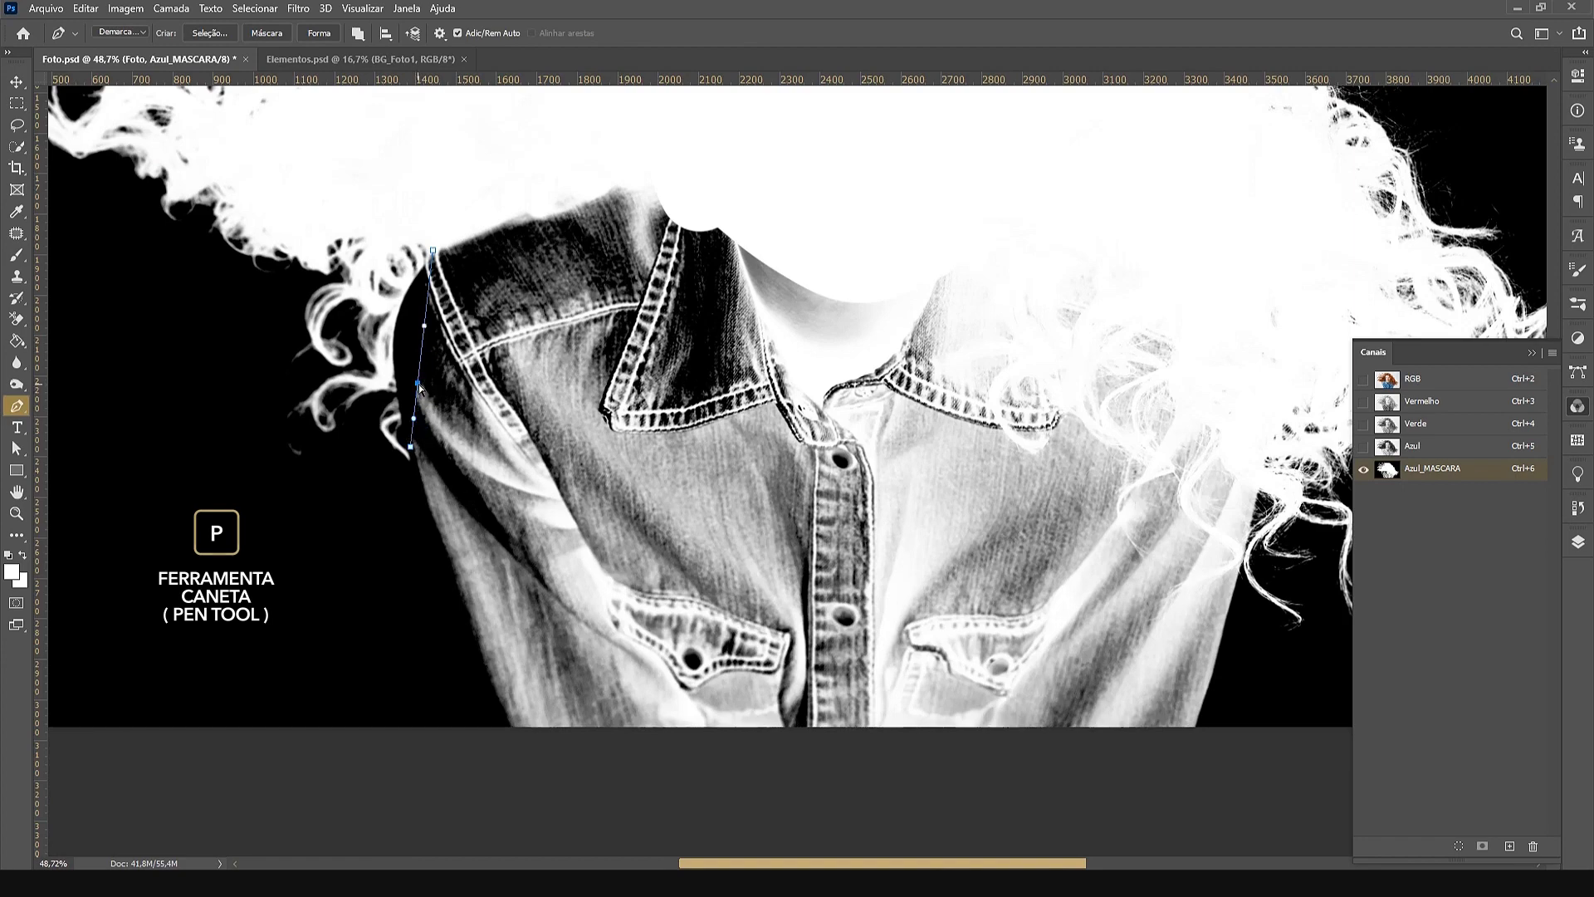
left_click_drag(417, 384, 392, 339)
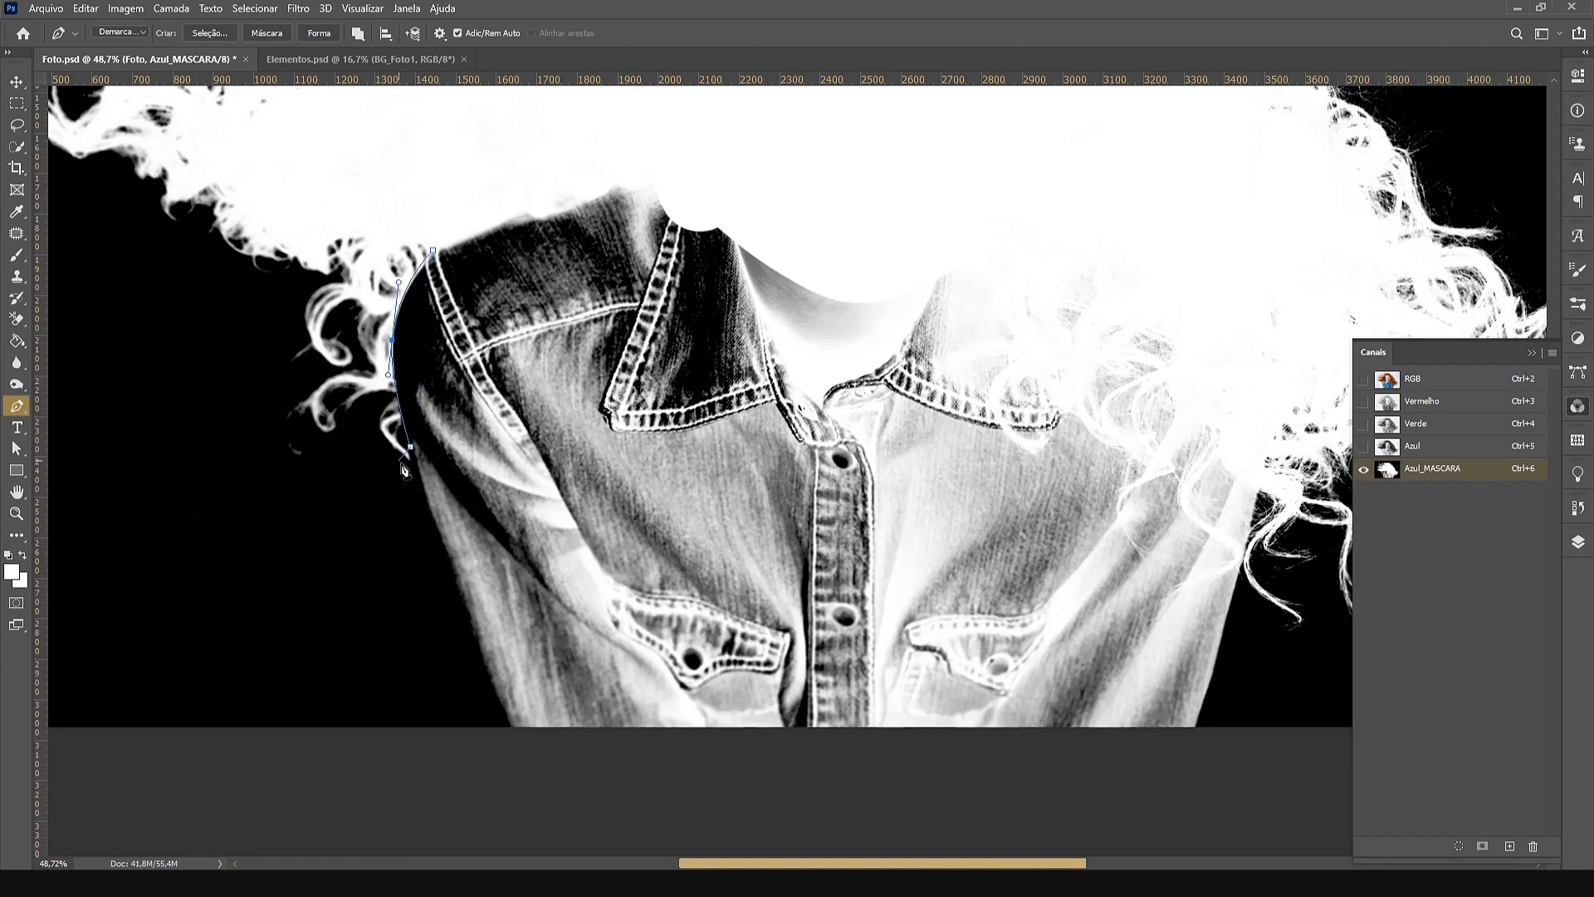
Show the RGB composite instead of the mask, close the Pen path around the denim jacket and convert it to a selection
left_click(1363, 378)
left_click(1364, 469)
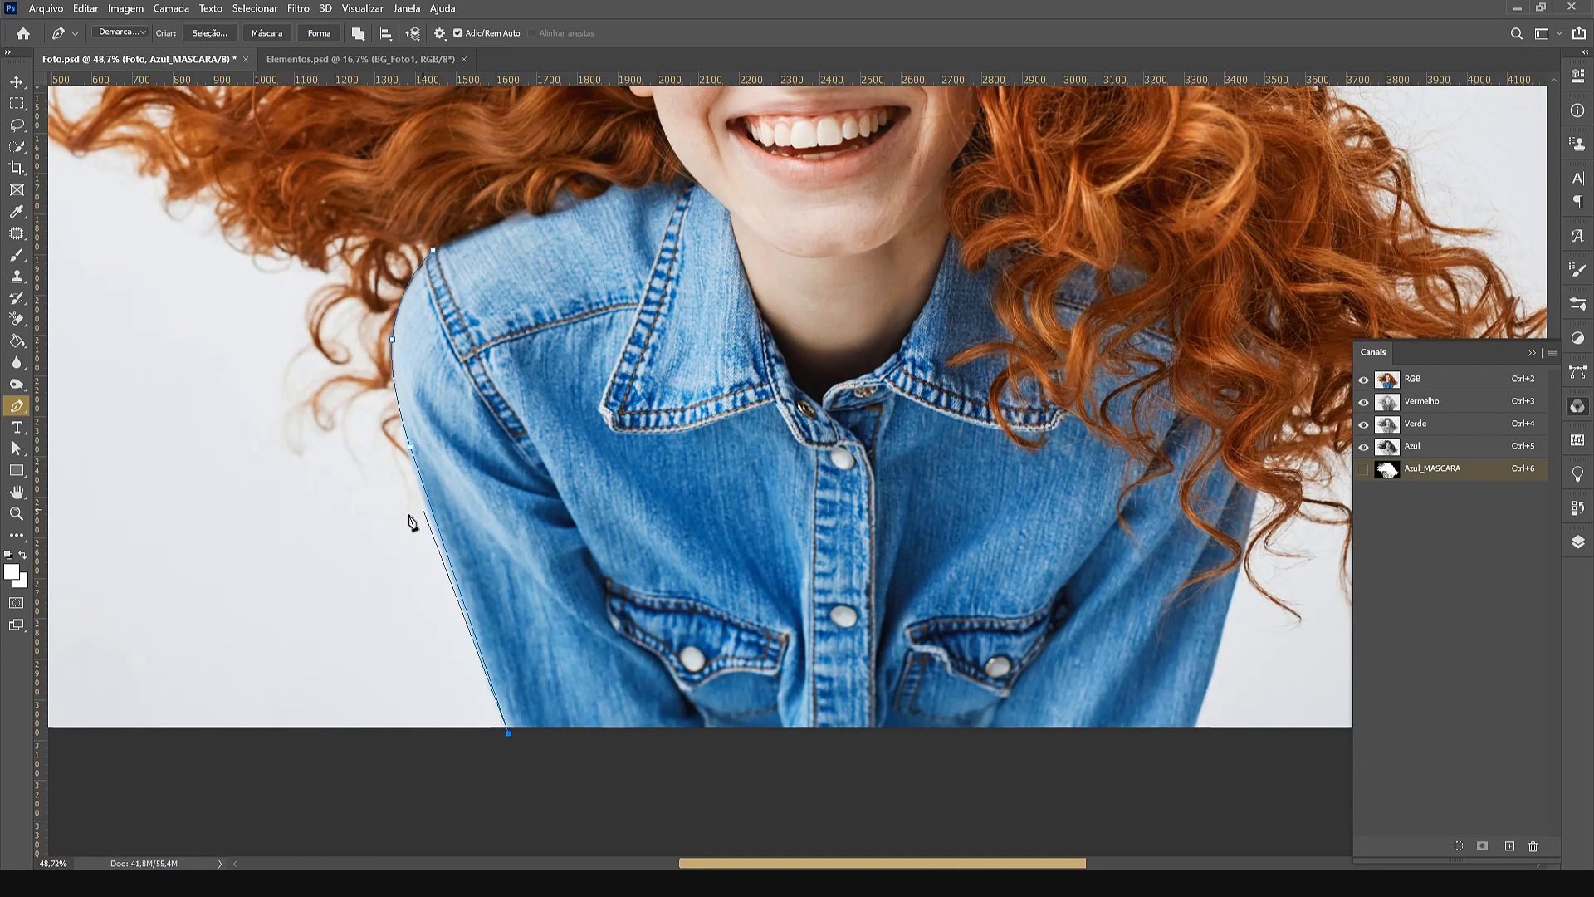
left_click_drag(437, 526, 429, 519)
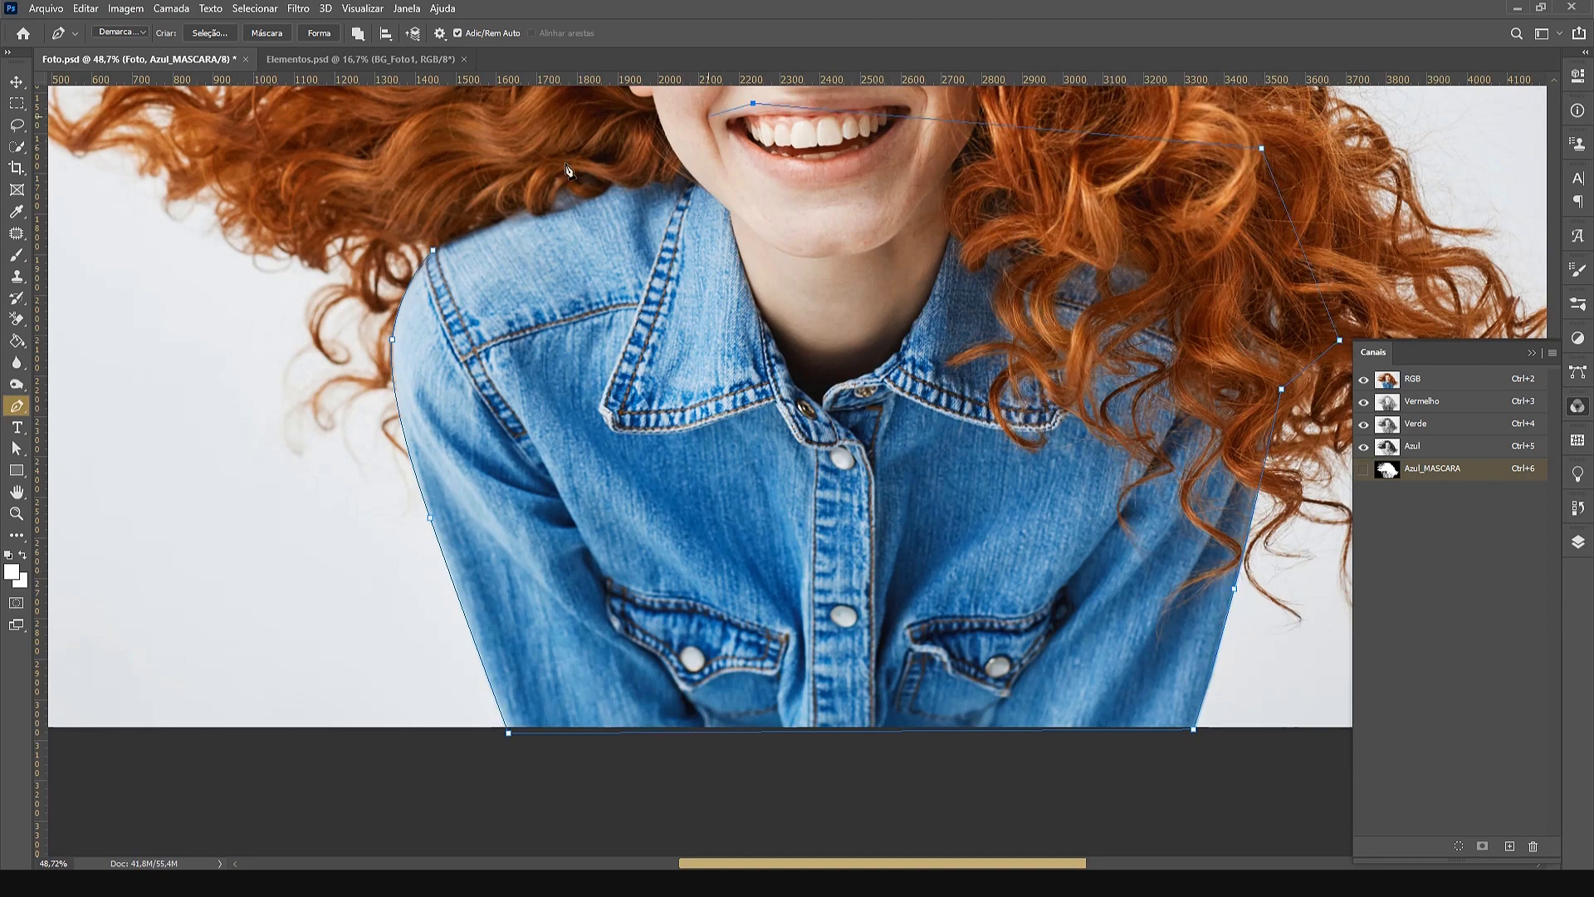
key("ctrl+Return")
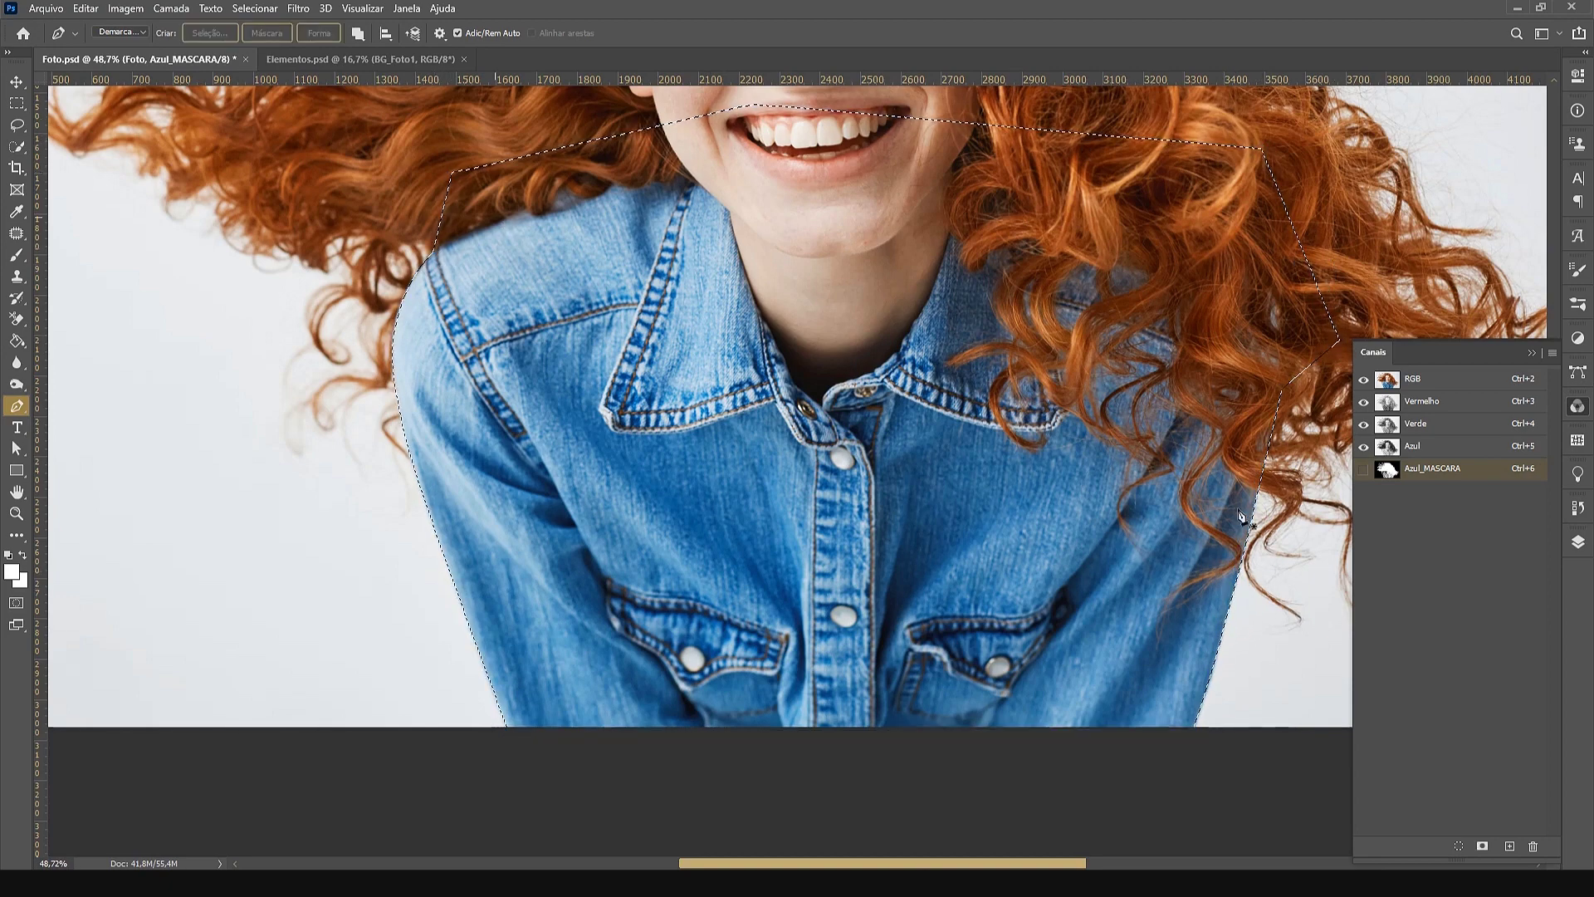
Display only the Azul_MASCARA channel again and paint the selected jacket area solid white with the brush
left_click(1365, 405)
left_click(1363, 468)
left_click(1363, 401)
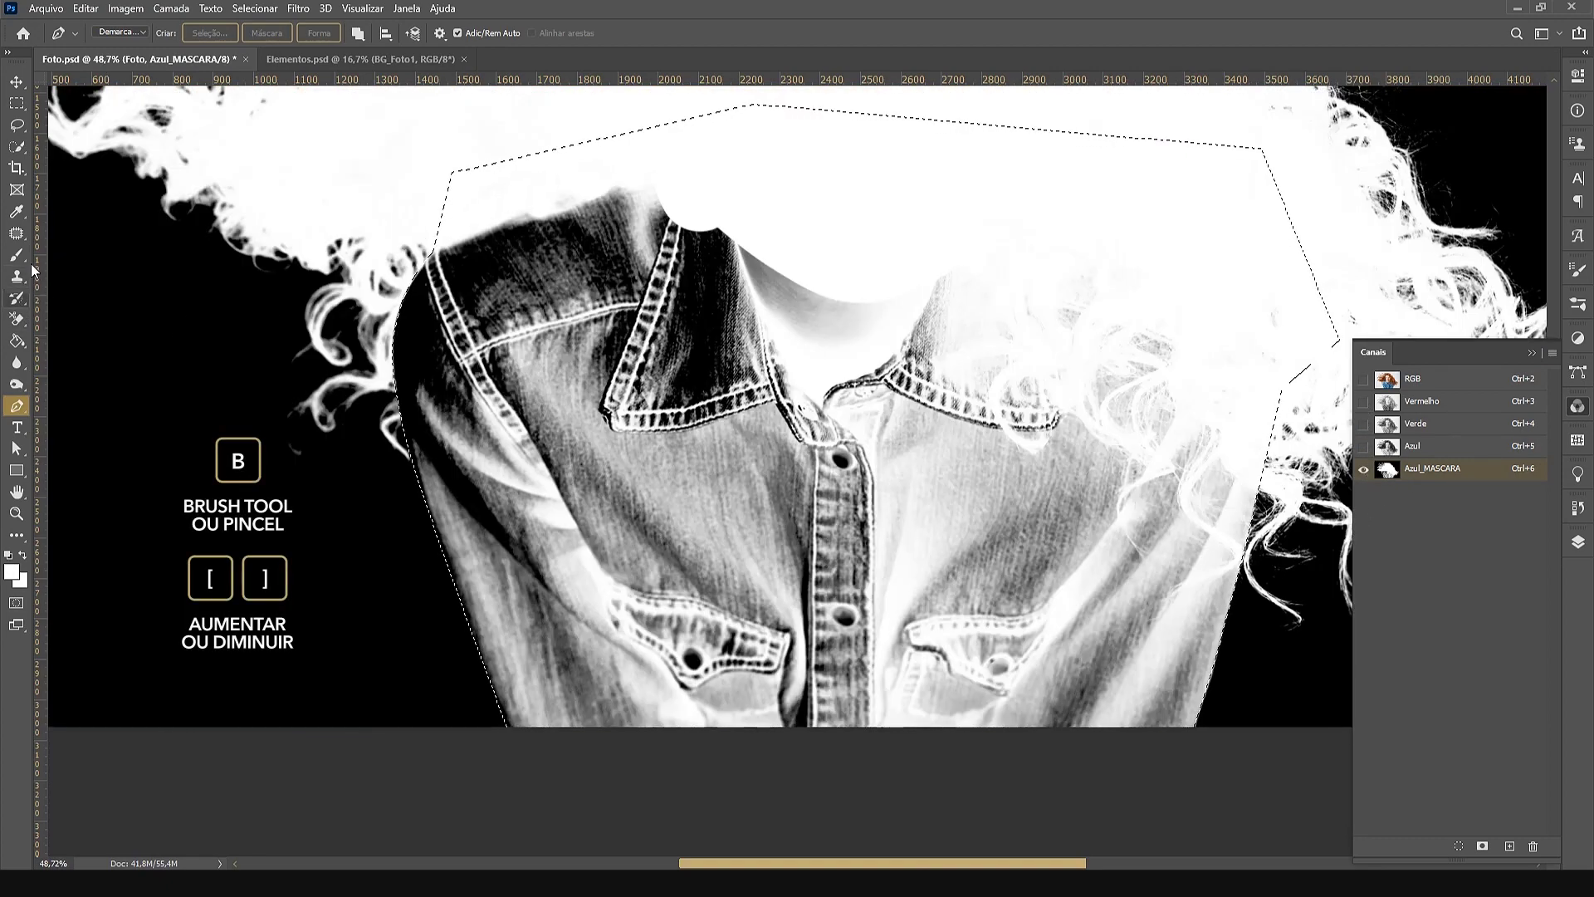
key("b")
mouse_move(446, 258)
left_mouse_down()
mouse_move(436, 407)
mouse_move(494, 656)
mouse_move(680, 705)
mouse_move(1079, 724)
mouse_move(1202, 611)
mouse_move(1191, 435)
mouse_move(1158, 486)
left_mouse_up()
left_click_drag(1088, 648, 955, 332)
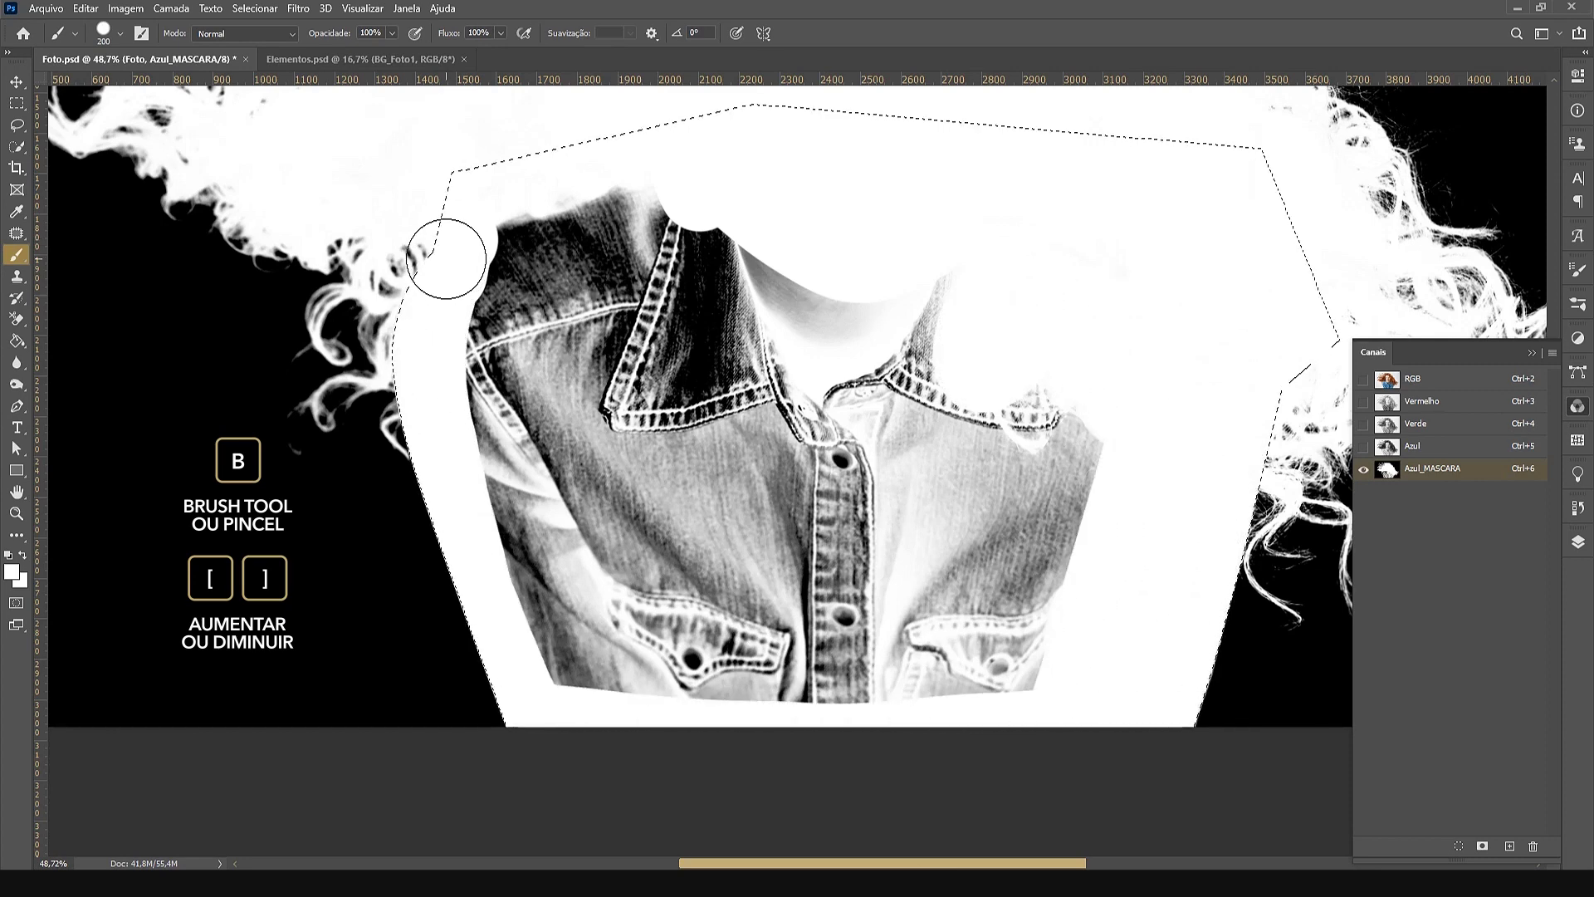
mouse_move(1079, 573)
left_mouse_down()
mouse_move(690, 284)
mouse_move(498, 295)
mouse_move(490, 415)
mouse_move(593, 648)
mouse_move(1013, 564)
mouse_move(967, 419)
mouse_move(552, 498)
mouse_move(593, 320)
mouse_move(730, 560)
mouse_move(839, 373)
mouse_move(818, 585)
mouse_move(955, 573)
left_mouse_up()
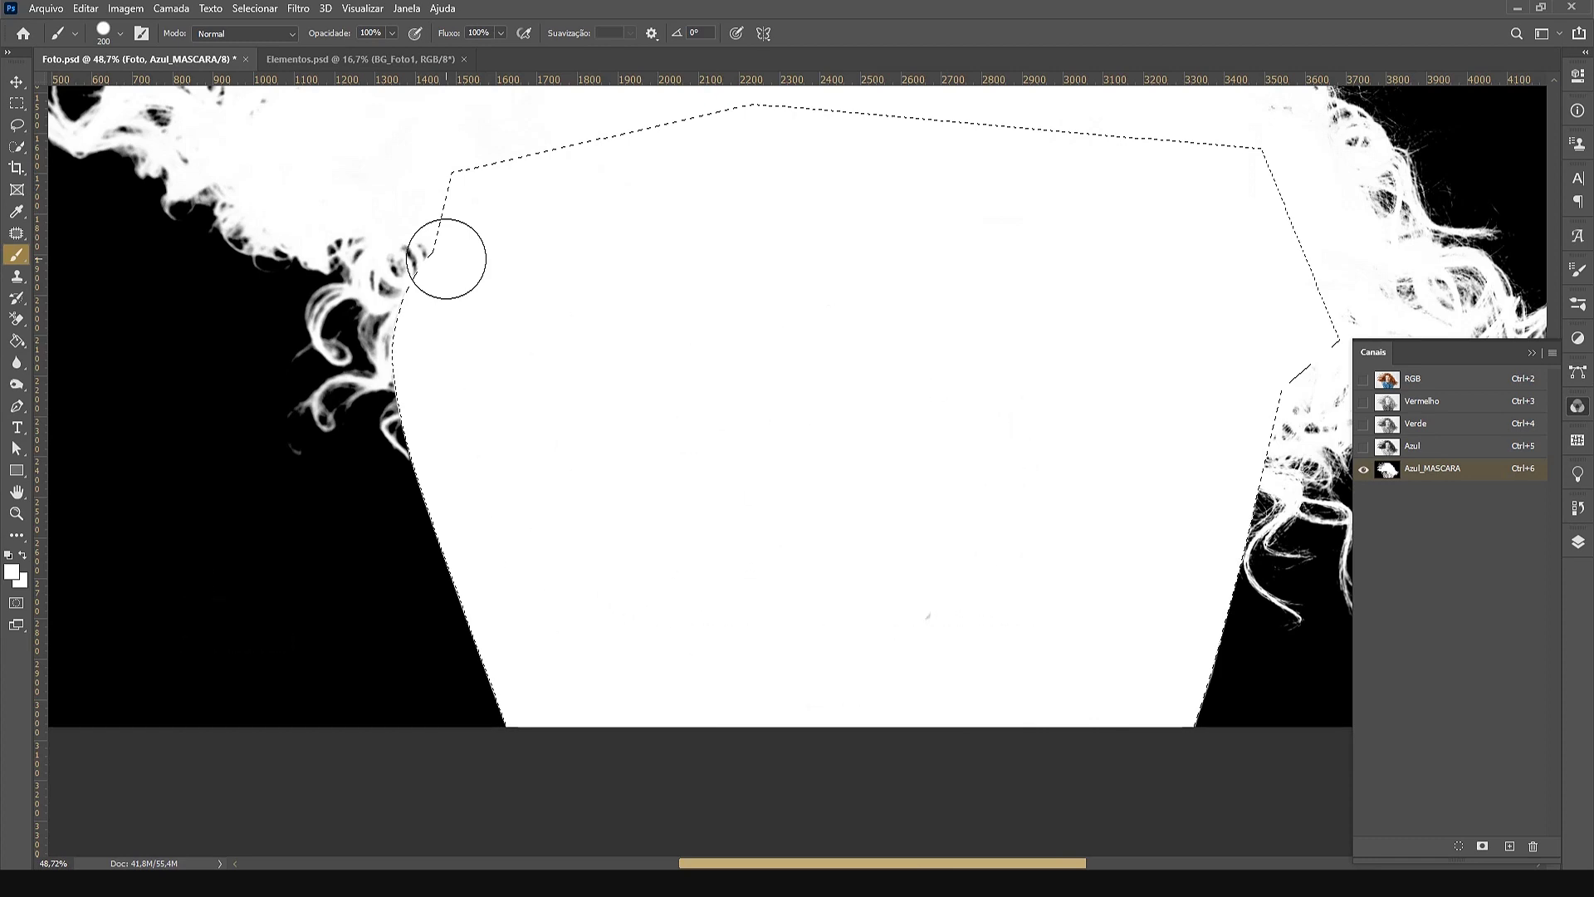
Clear the selection around the jacket area
left_click(17, 514)
right_click(765, 366)
left_click(797, 376)
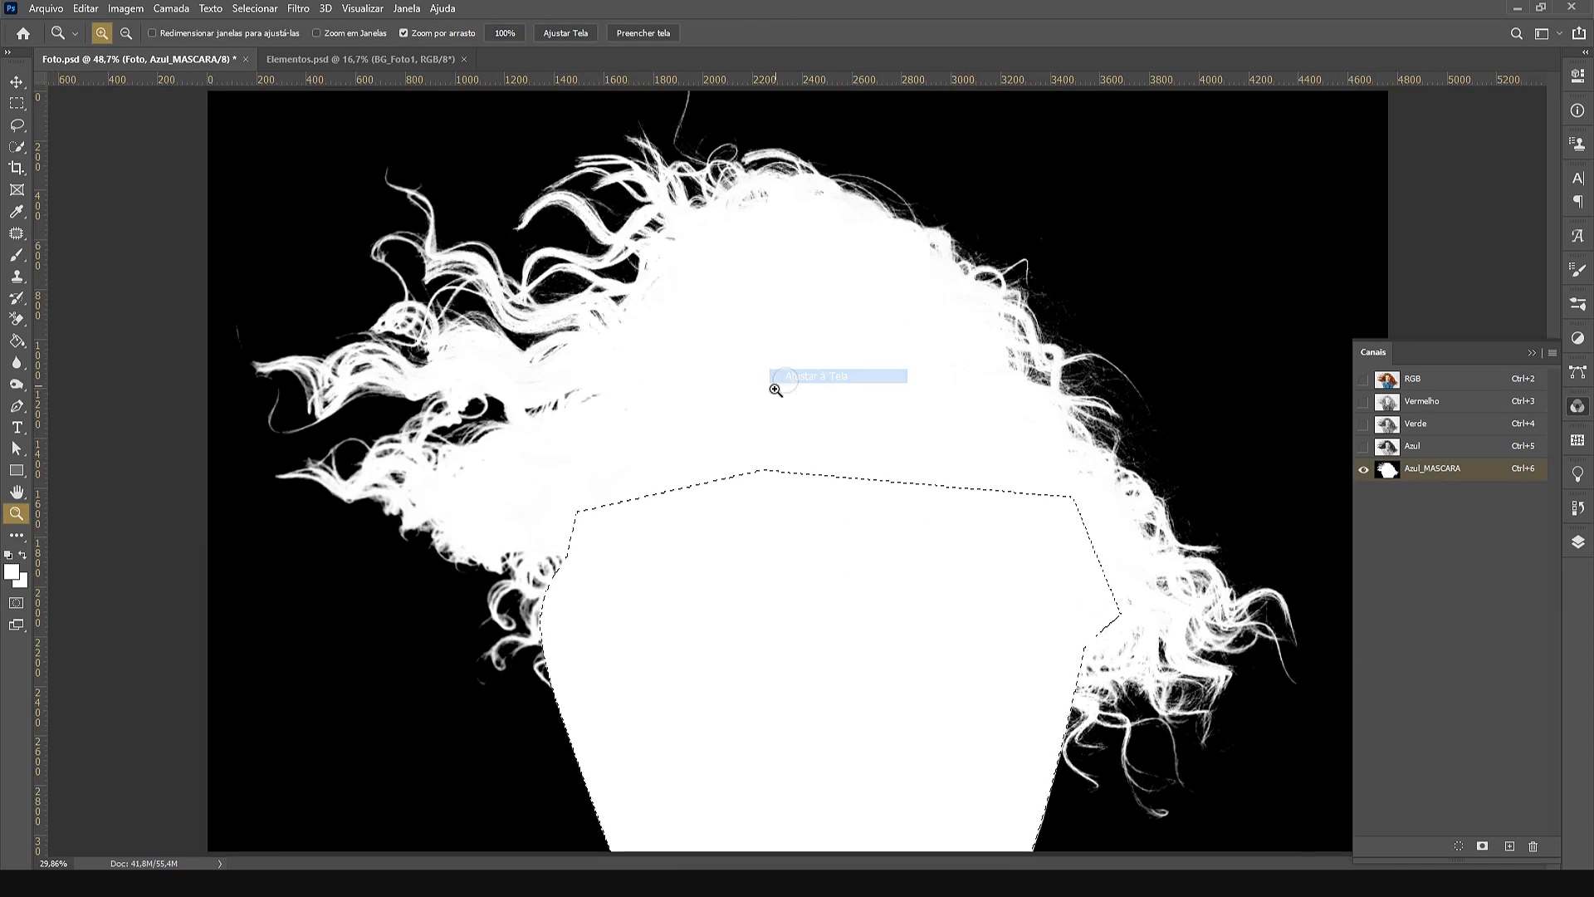
key("m")
key("ctrl+d")
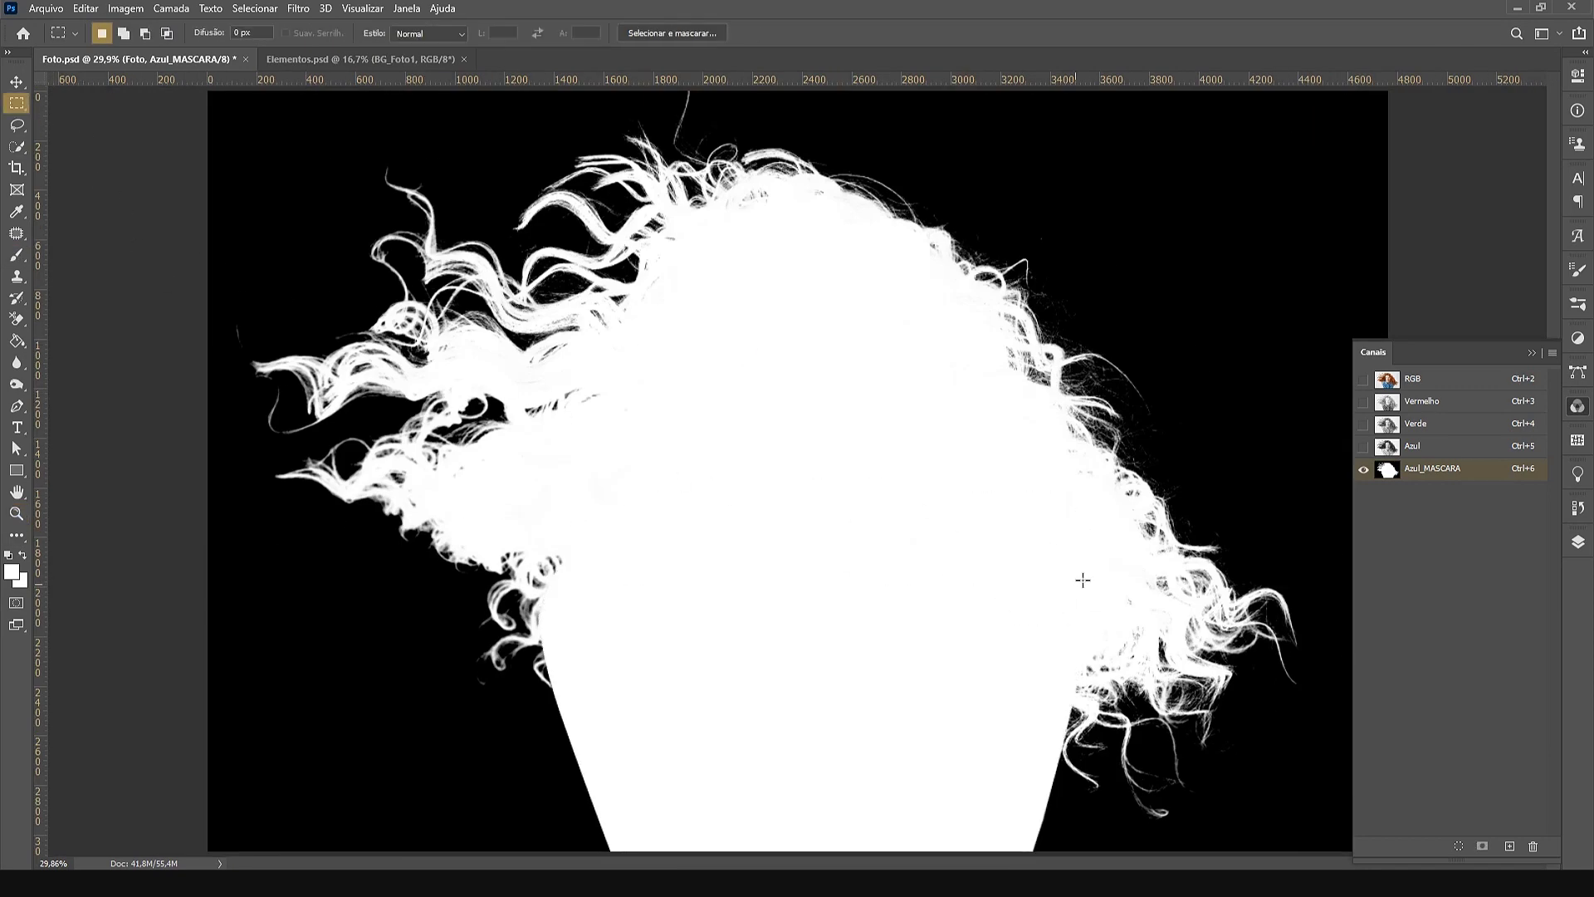
Examine the curly hair edges of the mask channel on both sides of the head for leftover gaps and stray marks
left_click(17, 513)
left_click_drag(1146, 707, 738, 566)
left_click_drag(963, 618, 1287, 735)
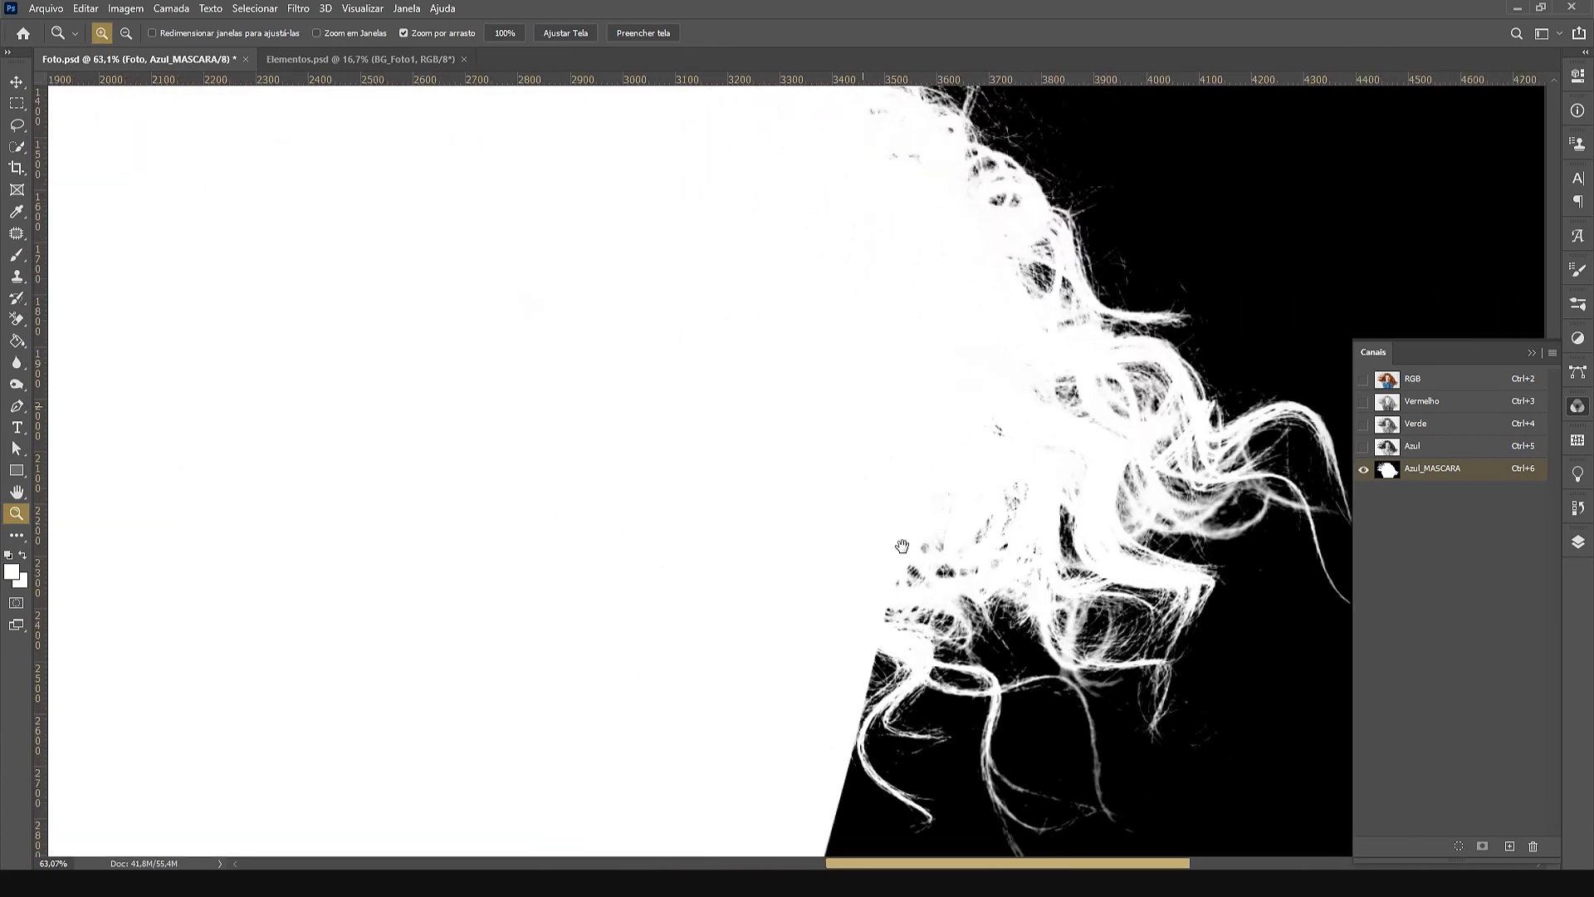
left_click_drag(904, 547, 1045, 851)
left_click_drag(850, 363, 995, 687)
left_click_drag(745, 495, 1017, 580)
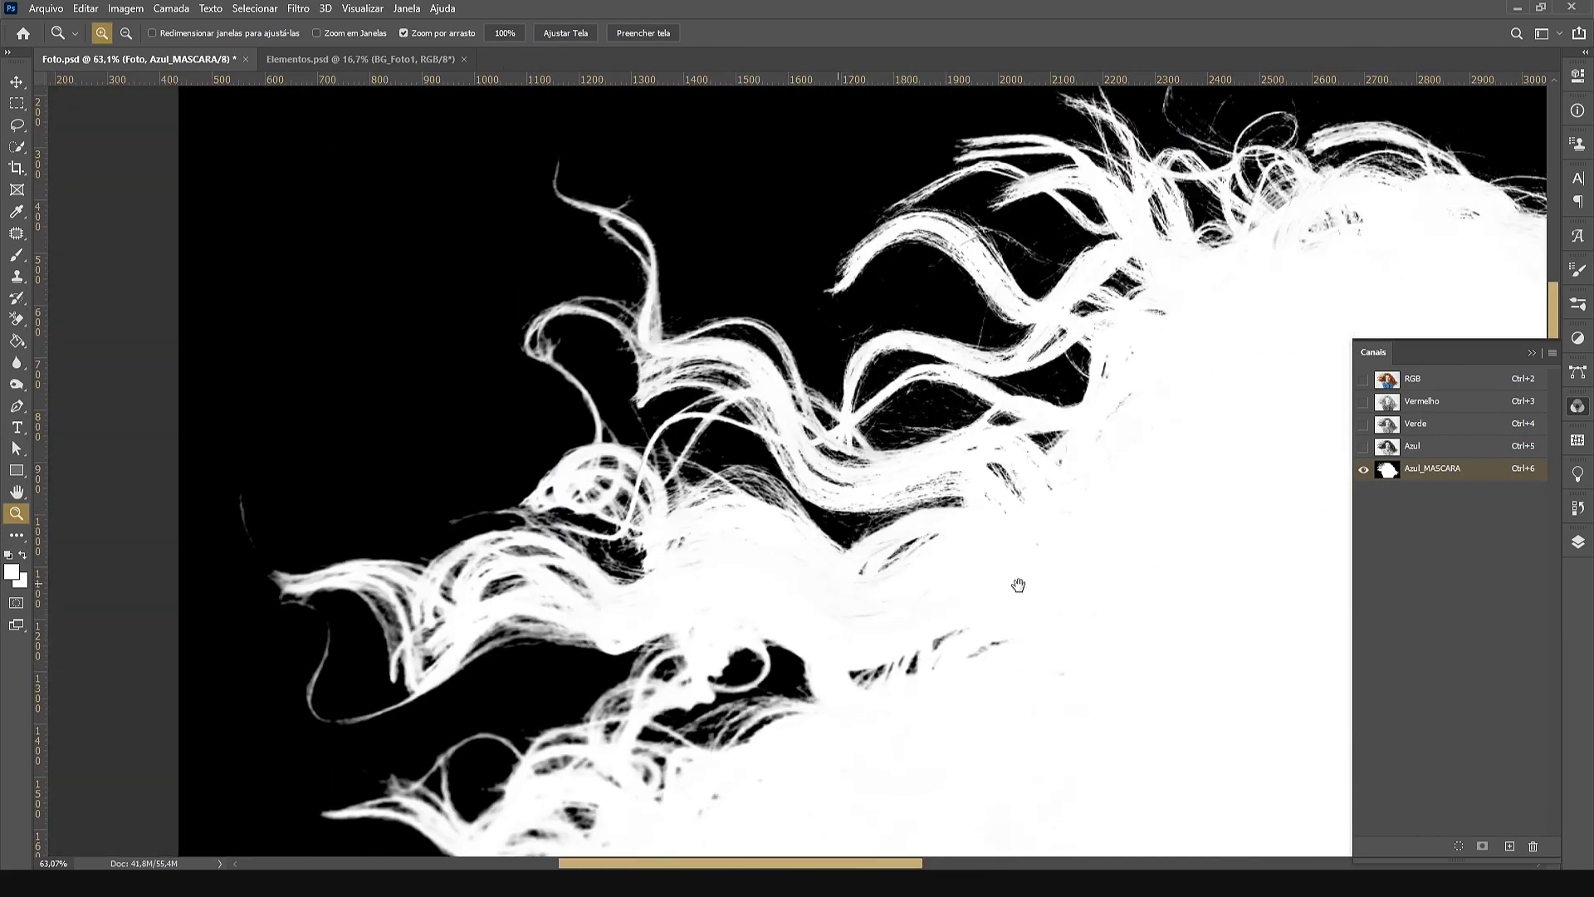
left_click_drag(761, 559, 900, 546)
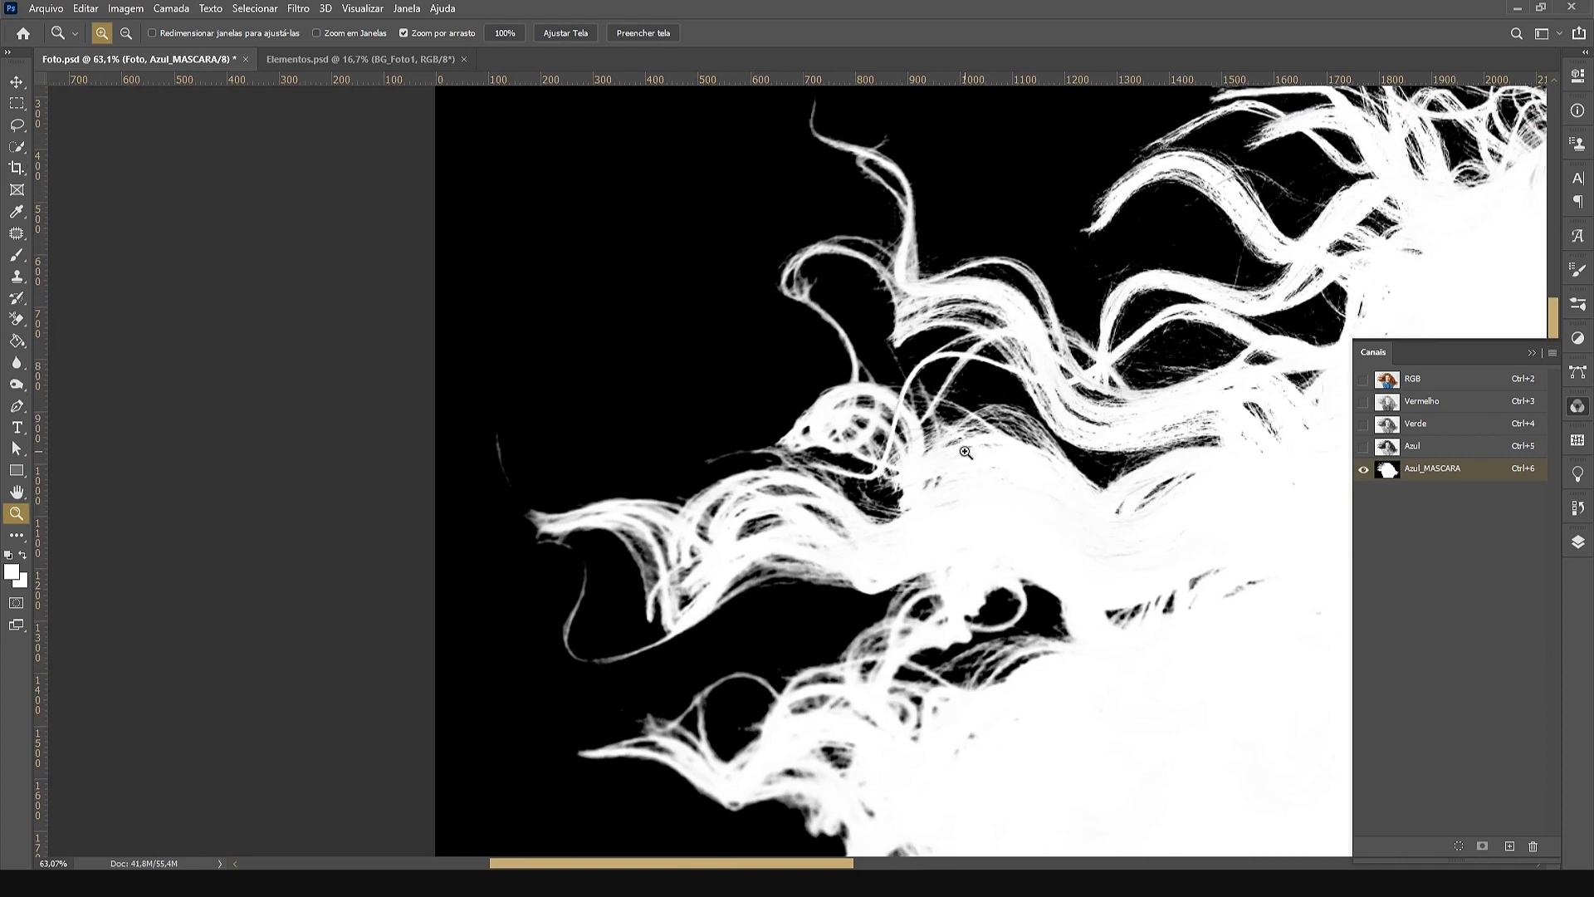
right_click(791, 421)
left_click(793, 433)
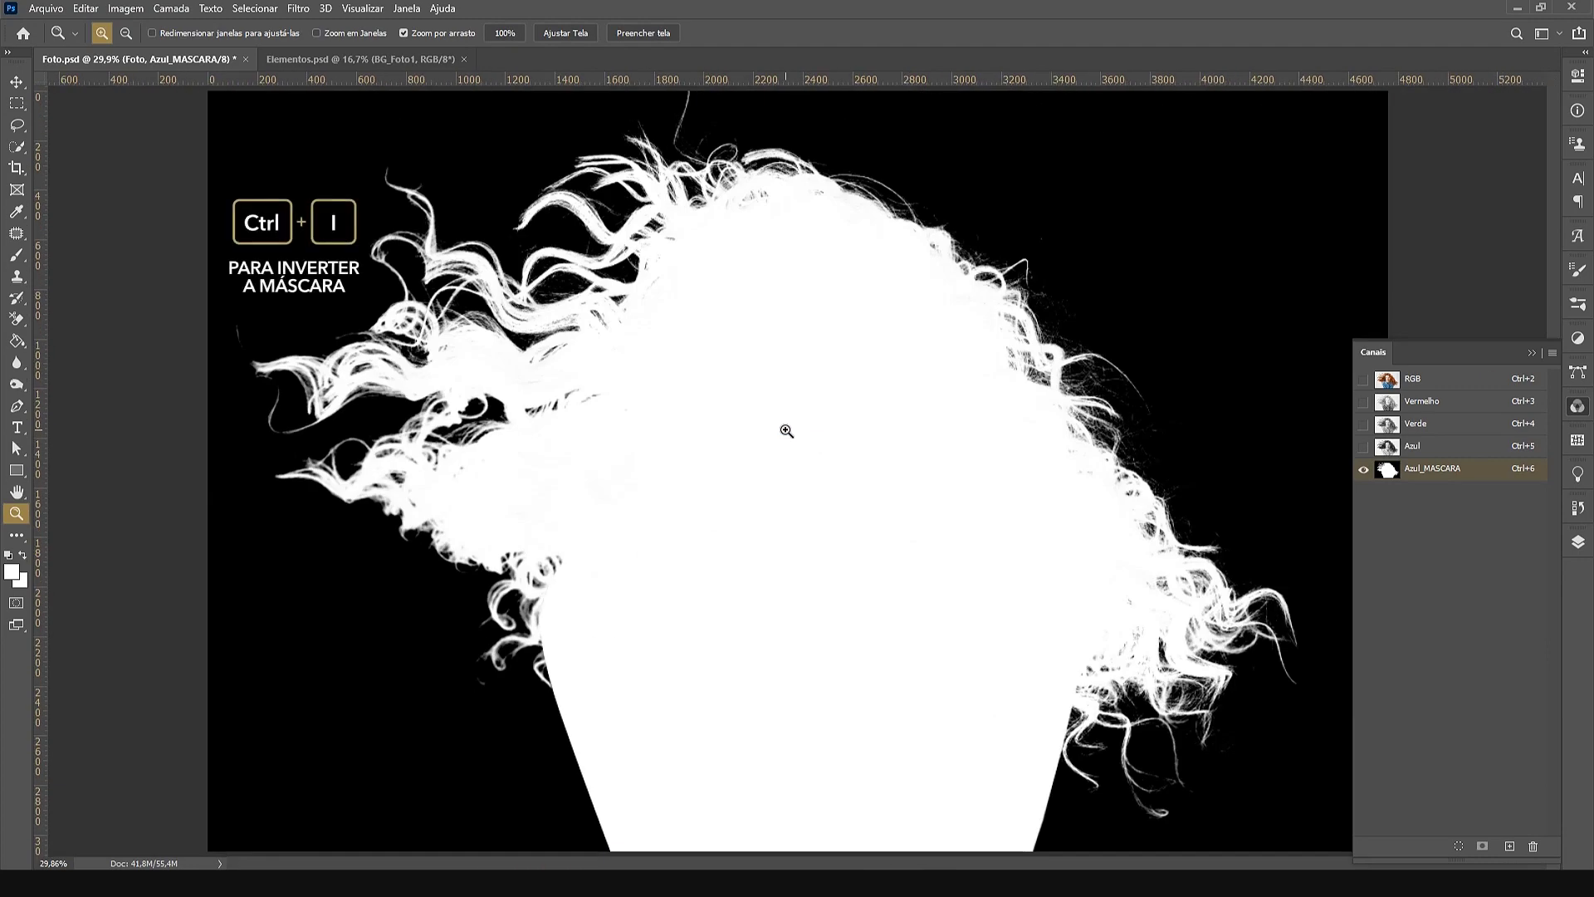
Invert the Azul_MASCARA channel and paint out the stray mark beyond the left curls with a white 200 px brush
key("ctrl+i")
left_click_drag(245, 277, 332, 345)
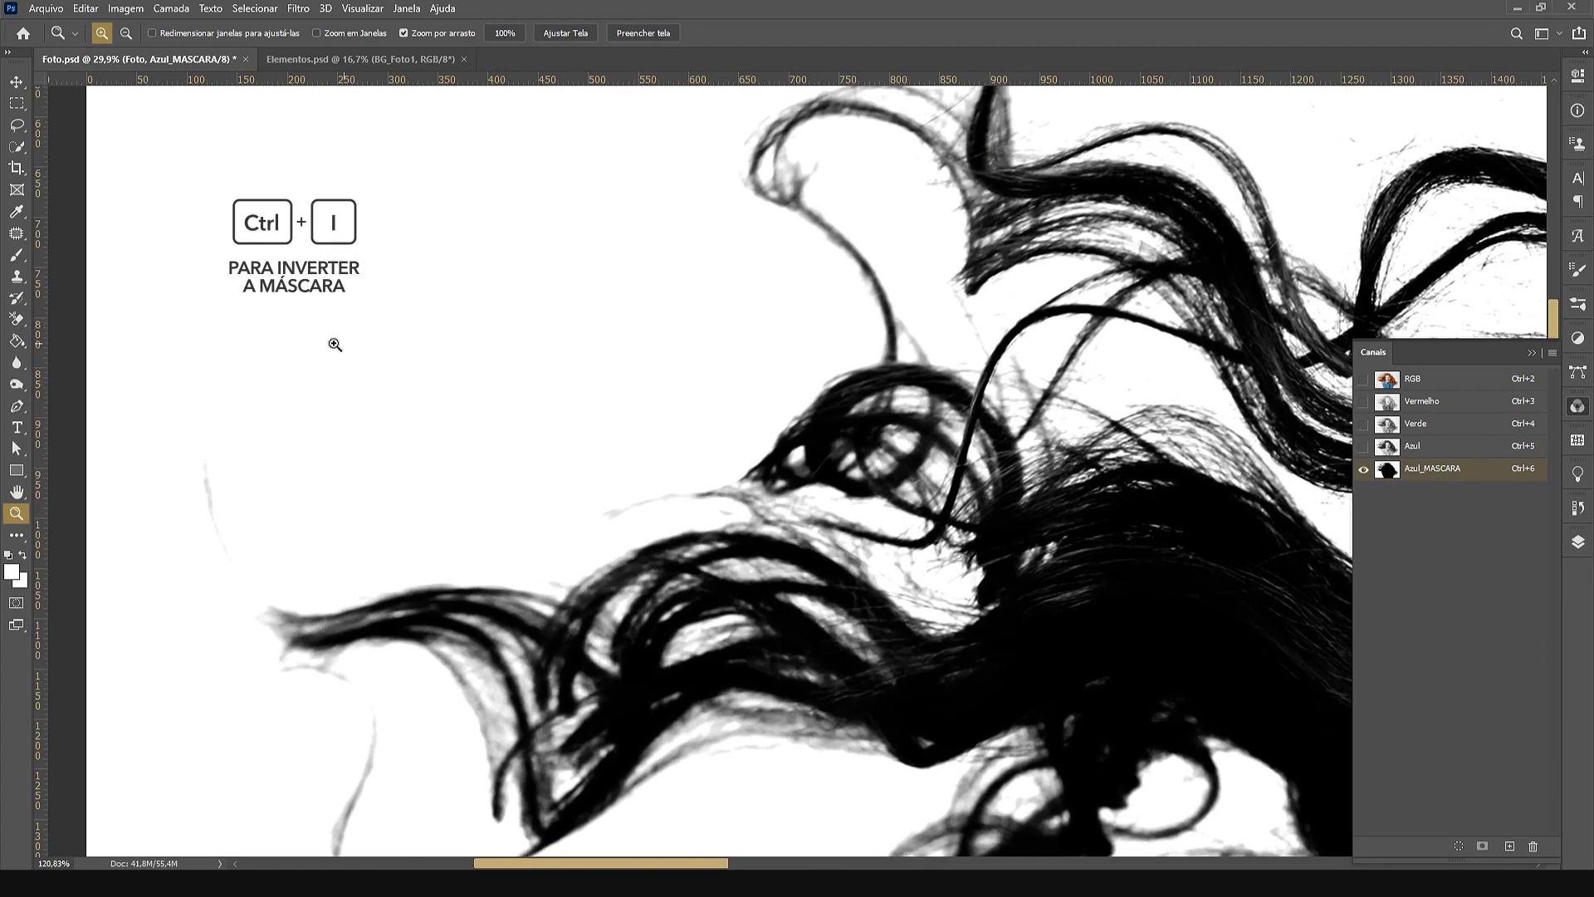
key("i")
left_click(17, 255)
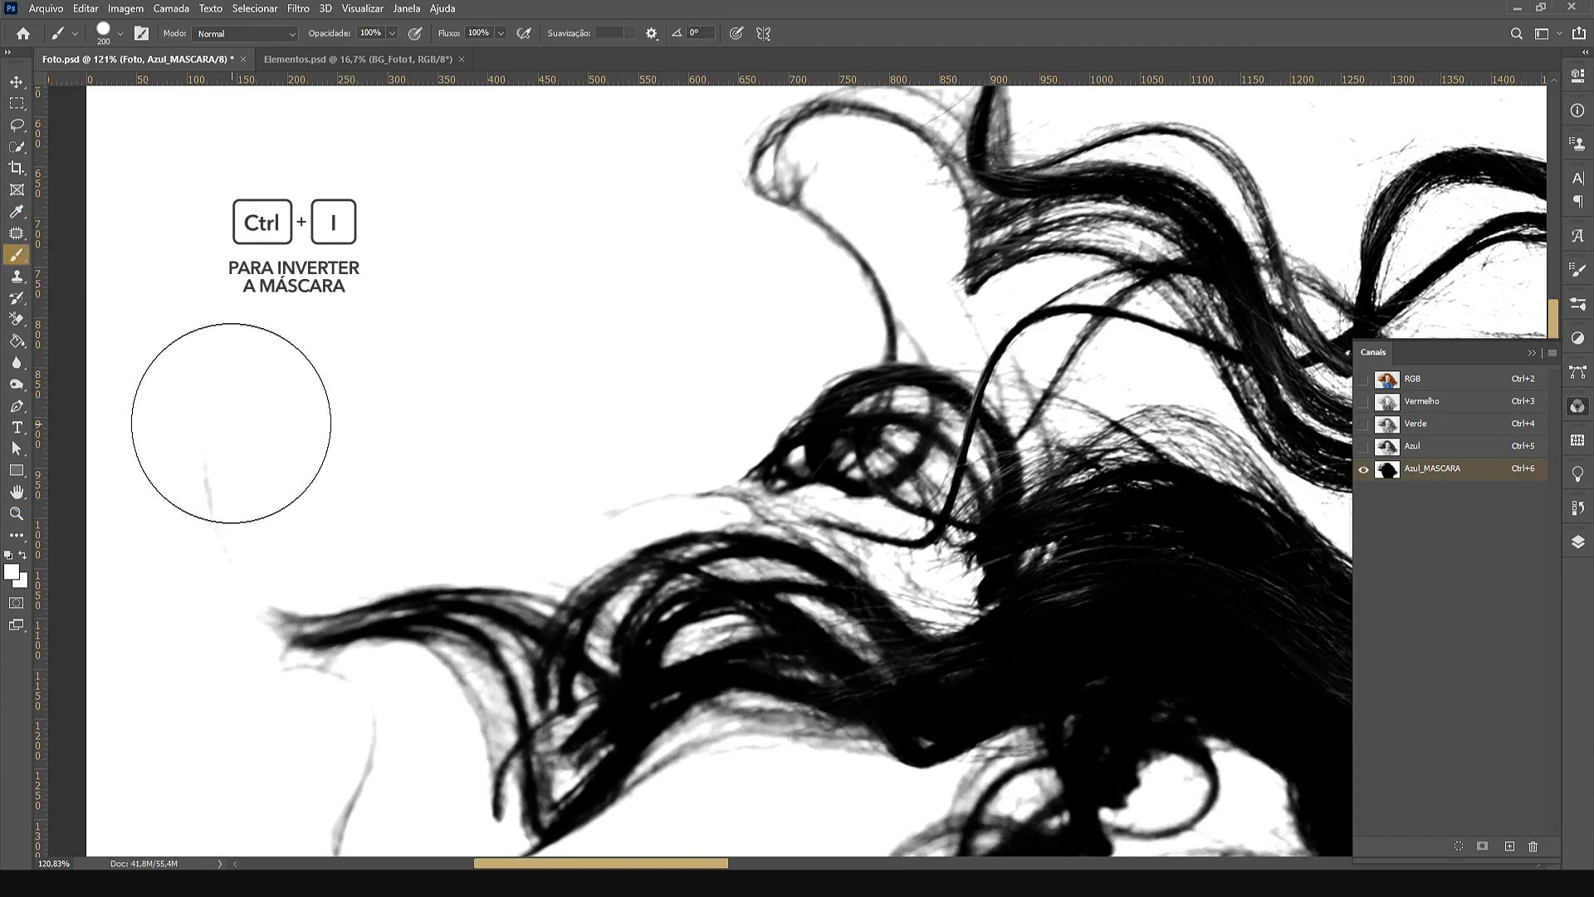
left_click_drag(232, 423, 213, 477)
Clean stray marks from the background above the hair and over the crown with the white brush
left_click_drag(825, 306, 629, 684)
left_click_drag(798, 459, 552, 666)
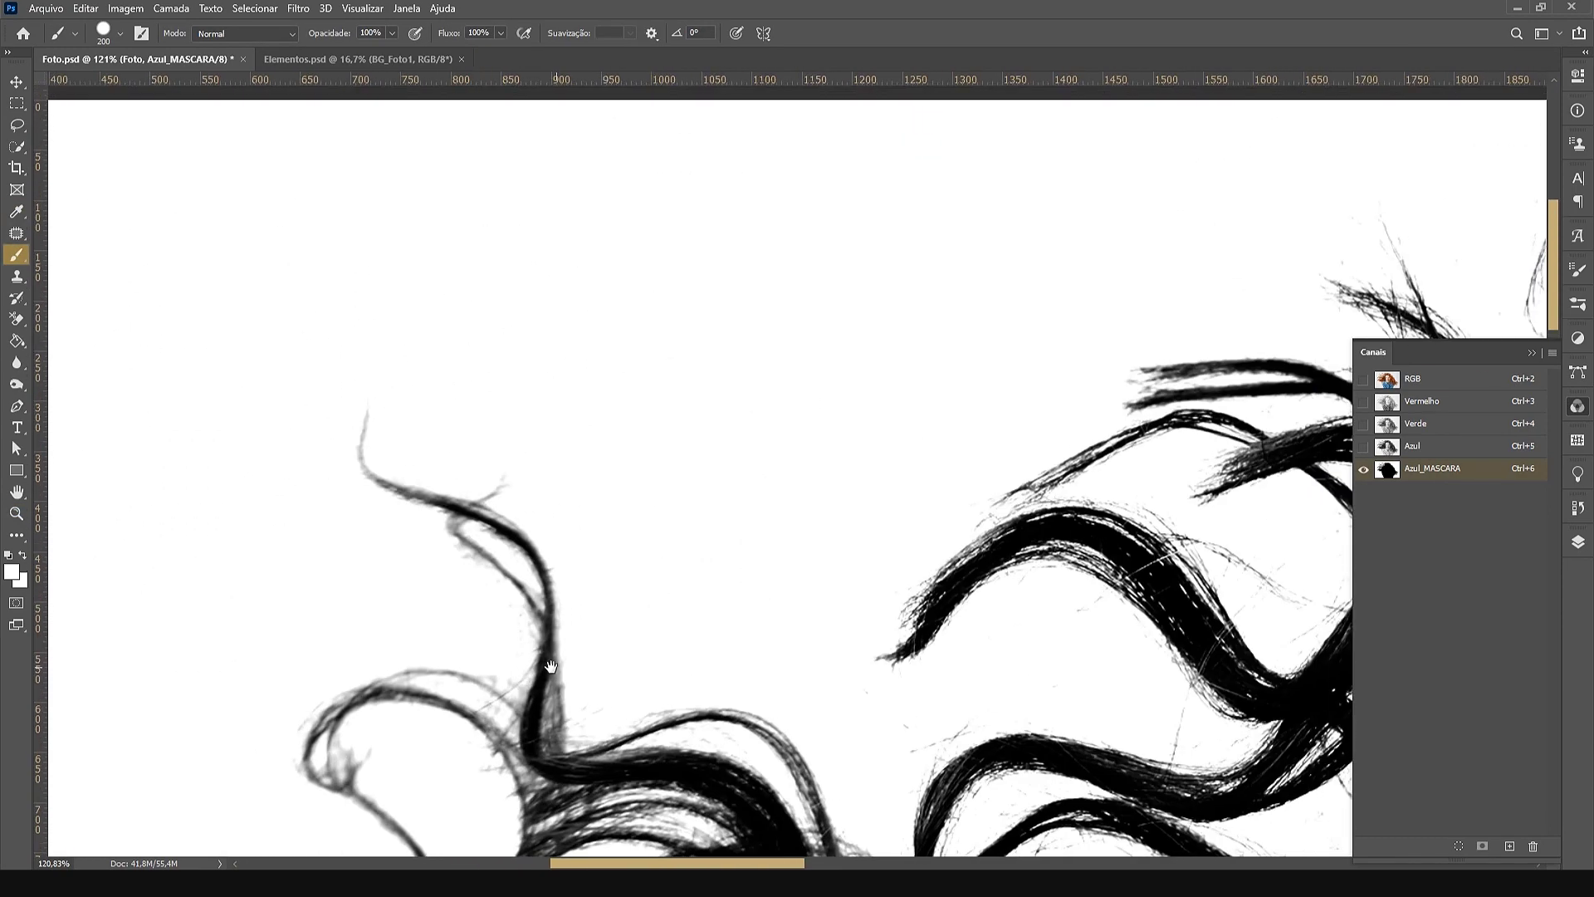
left_click_drag(943, 529, 591, 476)
mouse_move(1204, 597)
left_mouse_down()
mouse_move(871, 706)
mouse_move(884, 684)
left_mouse_up()
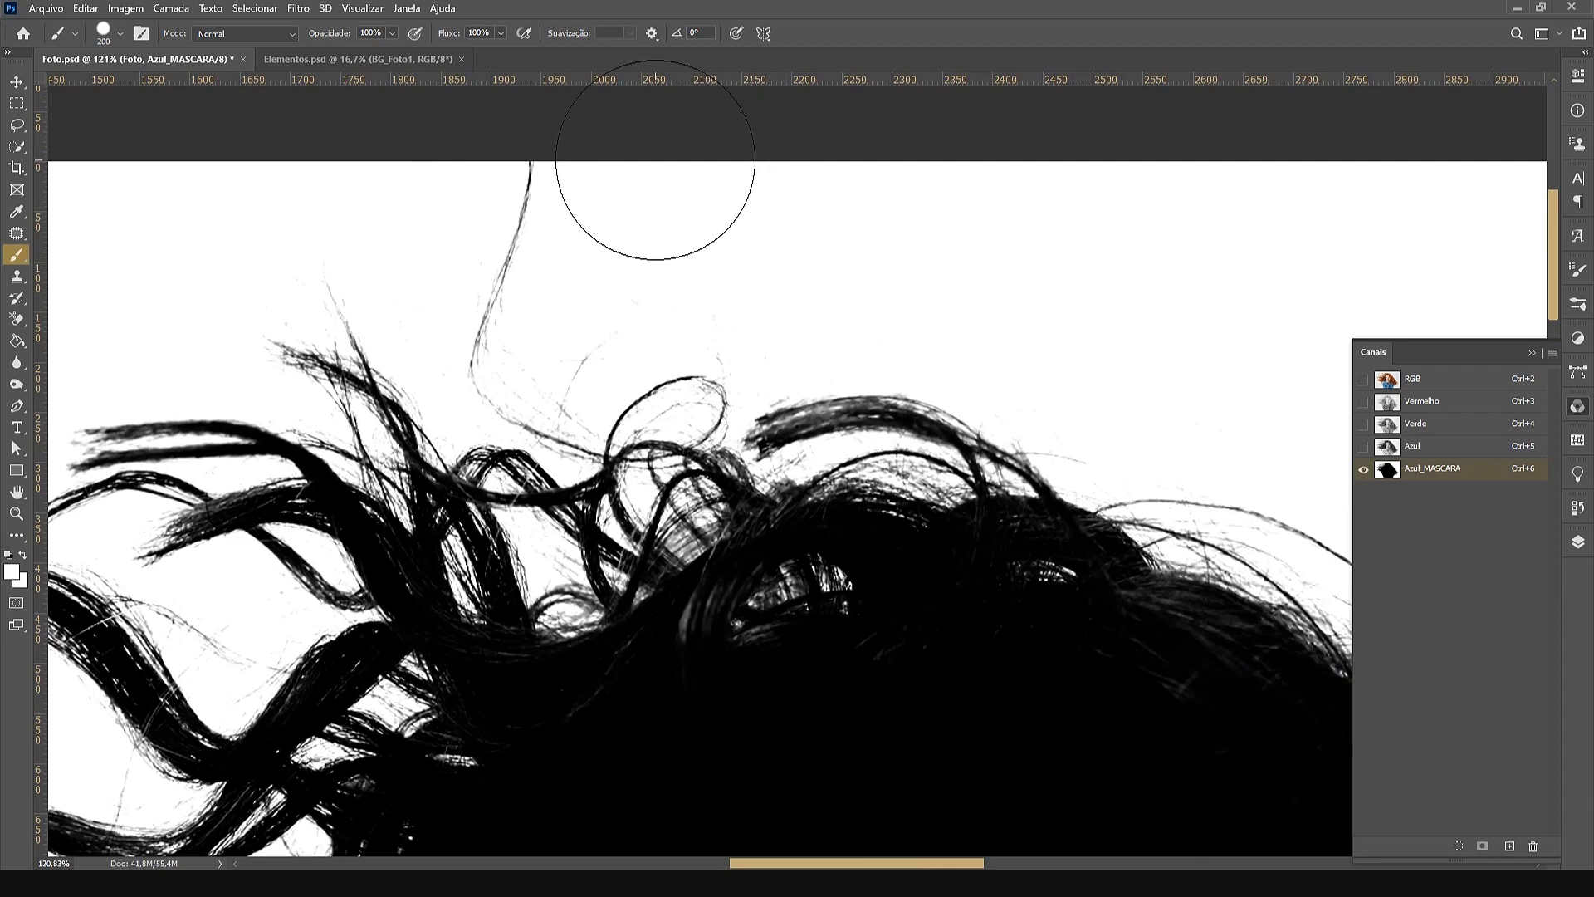
left_click_drag(1135, 722, 609, 495)
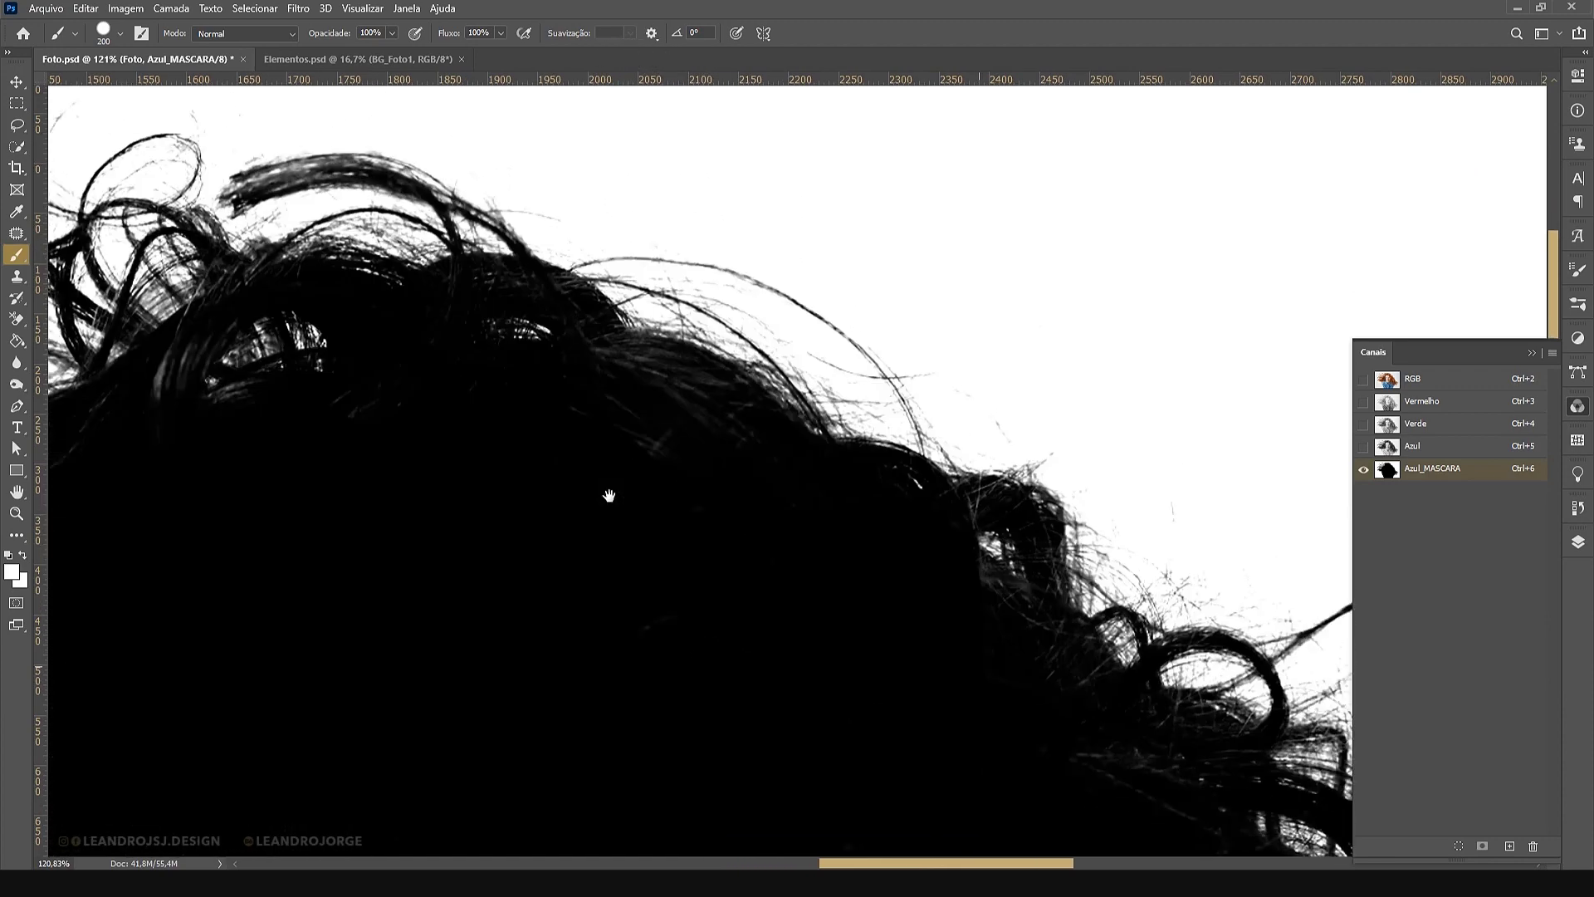
left_click_drag(1164, 811, 584, 506)
left_click_drag(841, 707, 753, 686)
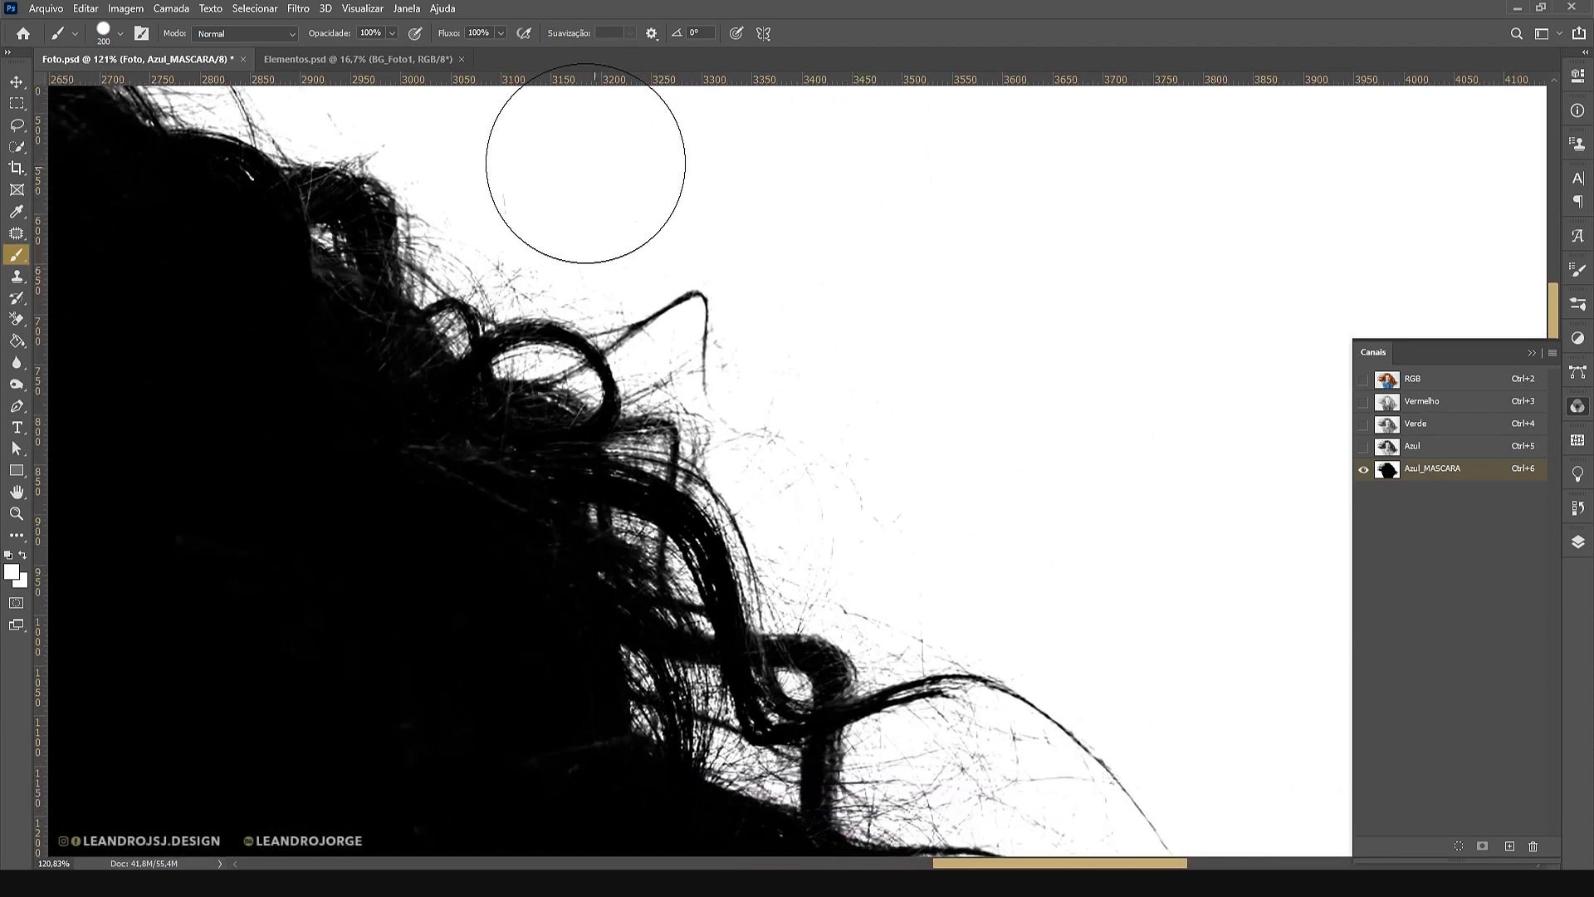
Clean stray specks from the background along the right hair edge down to the lowest curls in white
left_click_drag(800, 269, 737, 413)
left_click_drag(721, 272, 664, 108)
left_click_drag(809, 536, 763, 490)
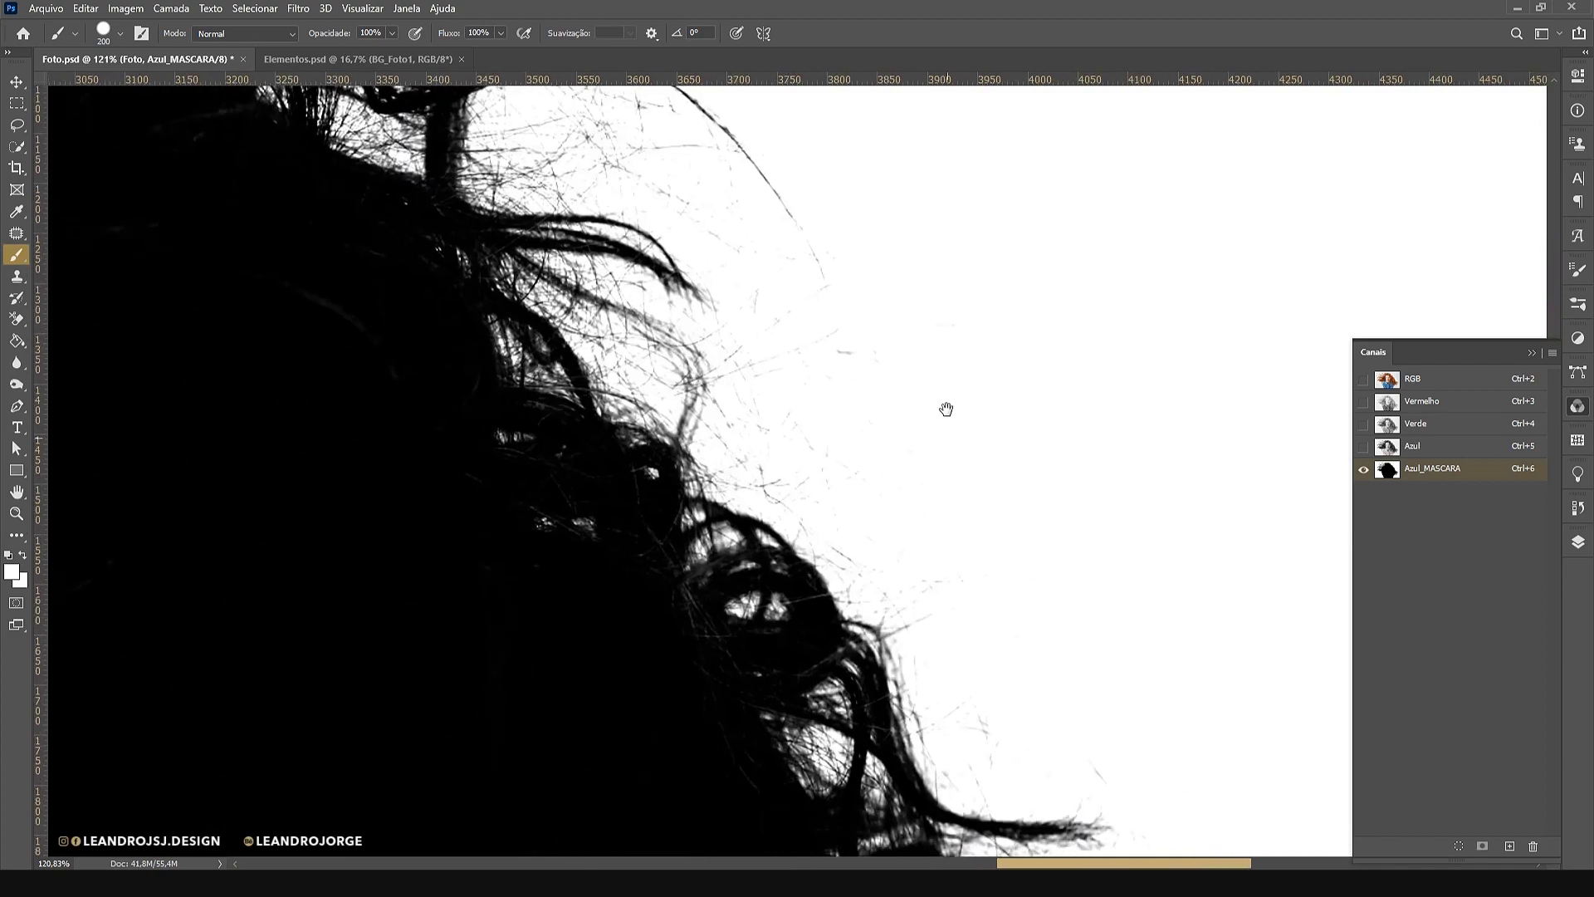
left_click_drag(1037, 569, 852, 230)
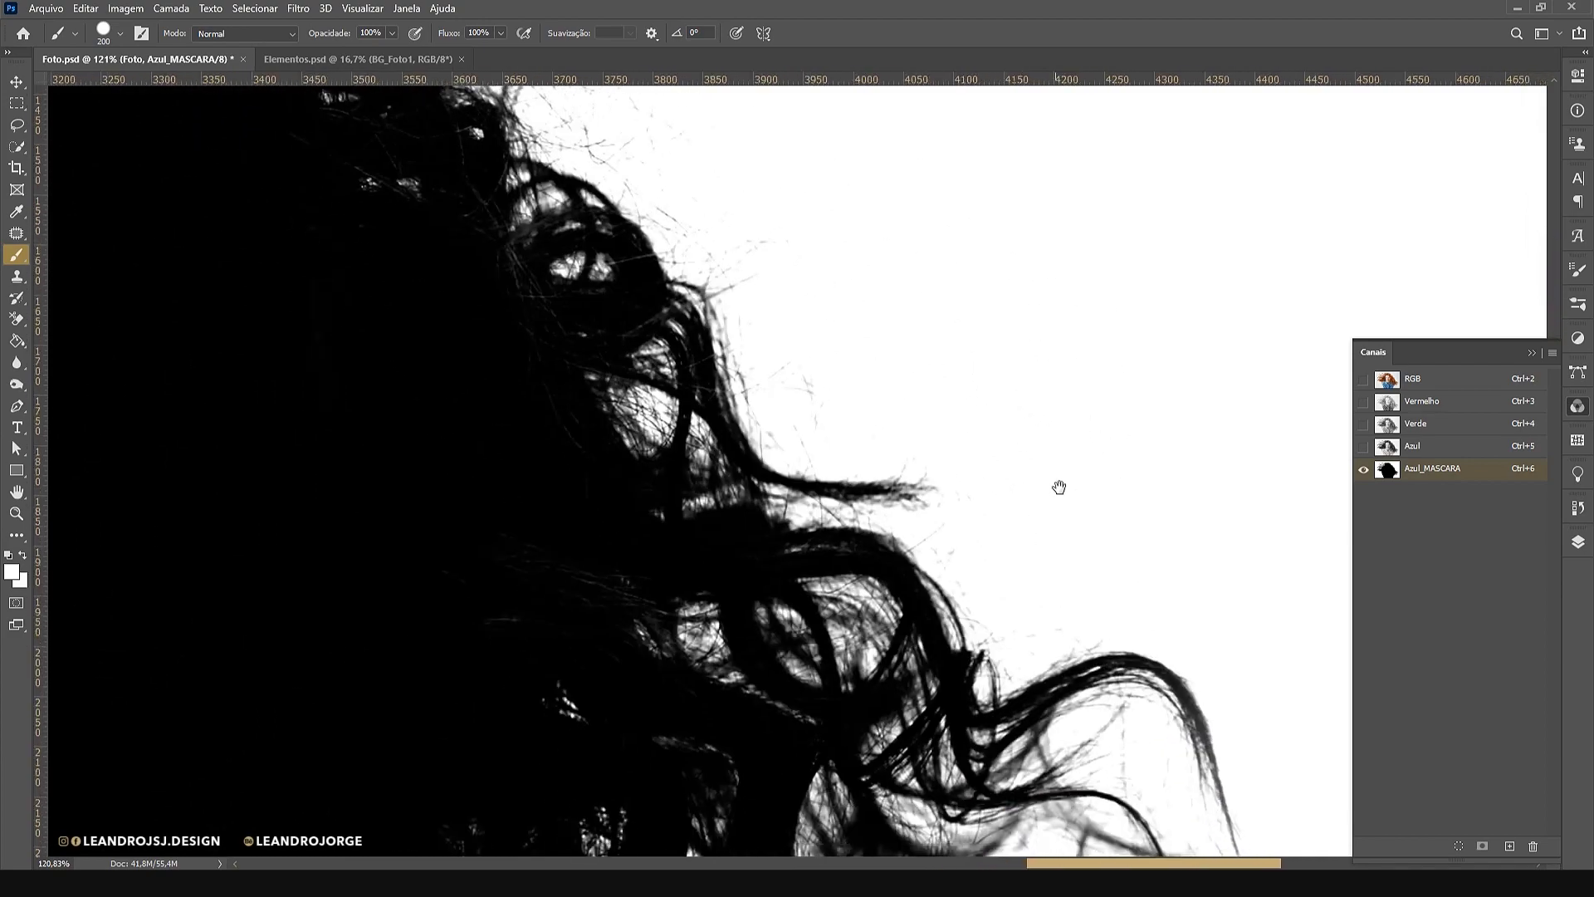
left_click_drag(1086, 638, 724, 112)
left_click_drag(818, 622, 1058, 313)
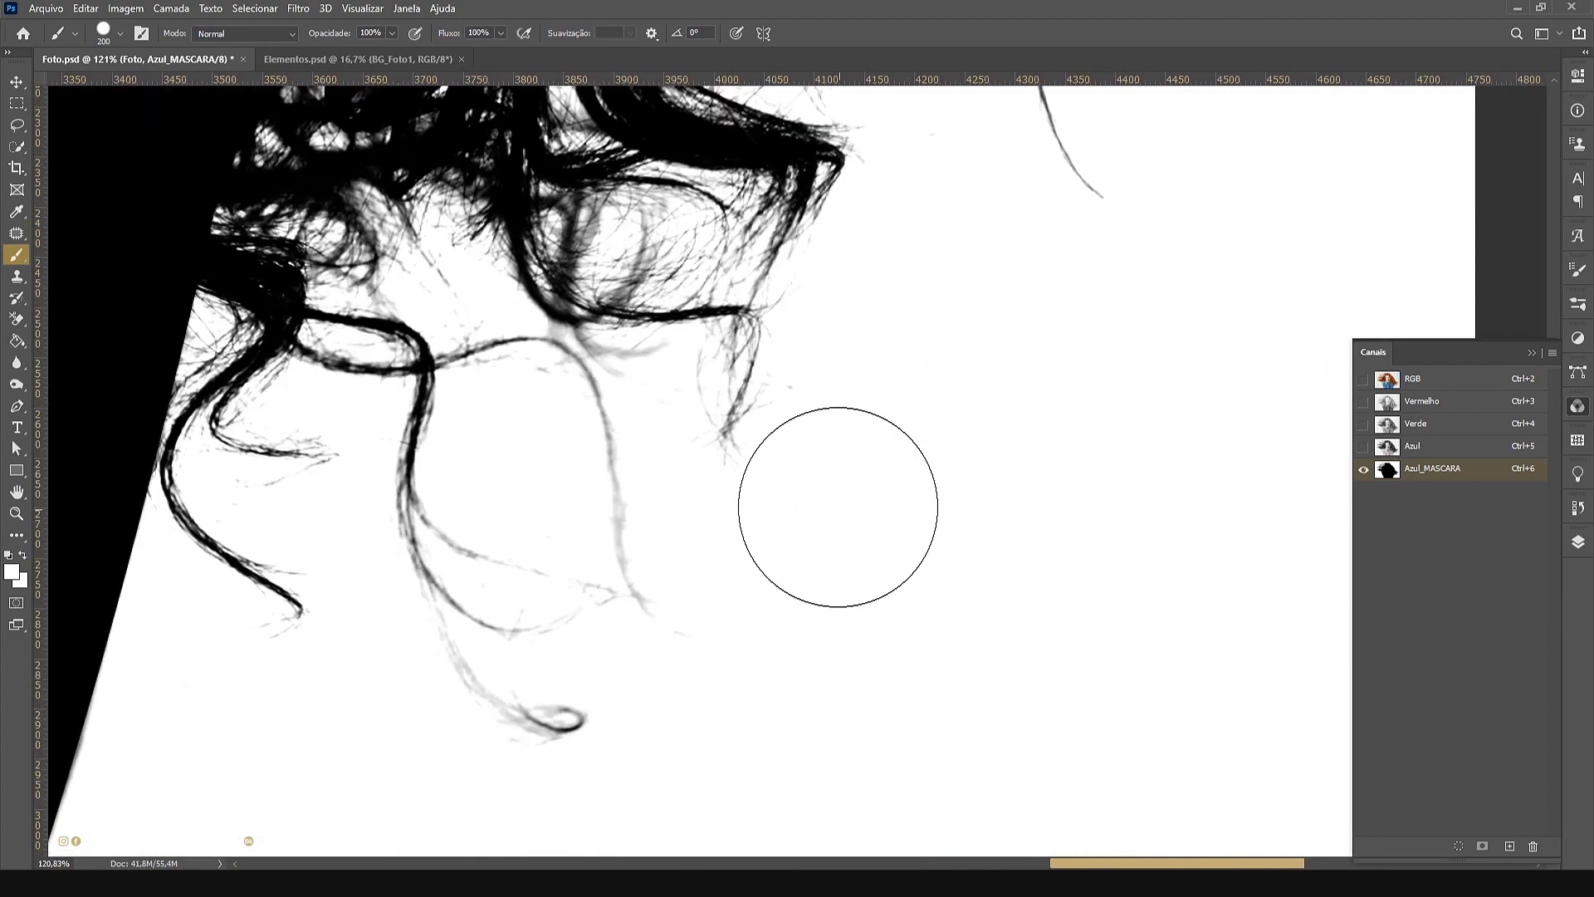
left_click_drag(893, 559, 1184, 224)
Switch the 200 px brush to black and cover the faint light patches inside the left part of the silhouette
left_click(16, 514)
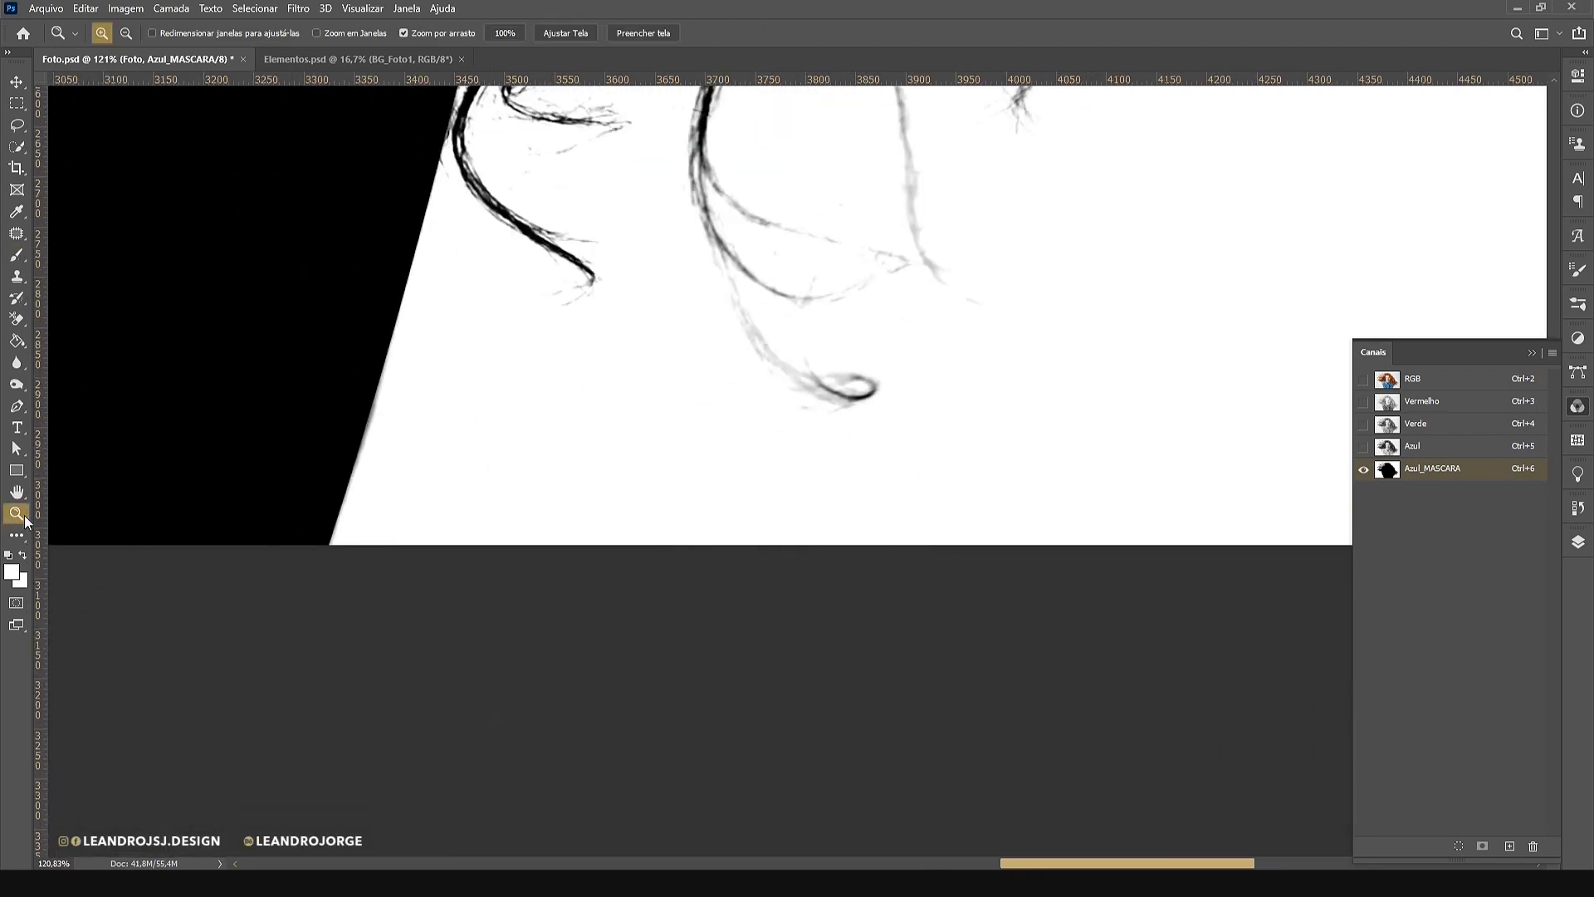
right_click(923, 346)
left_click(940, 357)
mouse_move(499, 526)
left_mouse_down()
mouse_move(630, 559)
mouse_move(732, 481)
left_mouse_up()
key("ctrl+i")
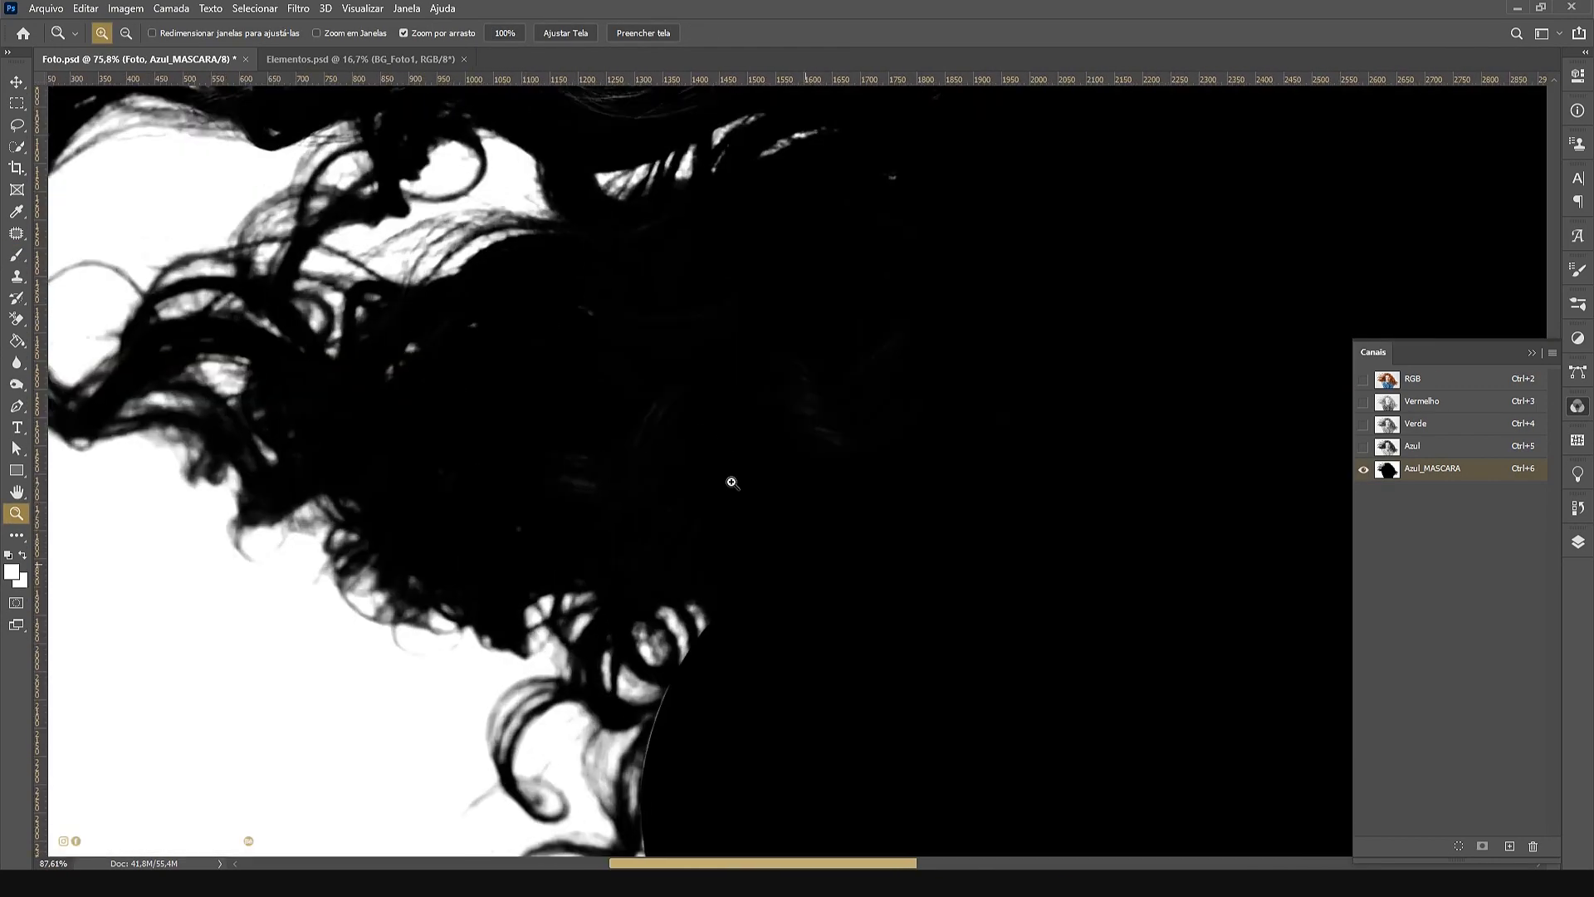
key("i")
left_click(772, 434)
key("b")
left_click_drag(1021, 313, 772, 714)
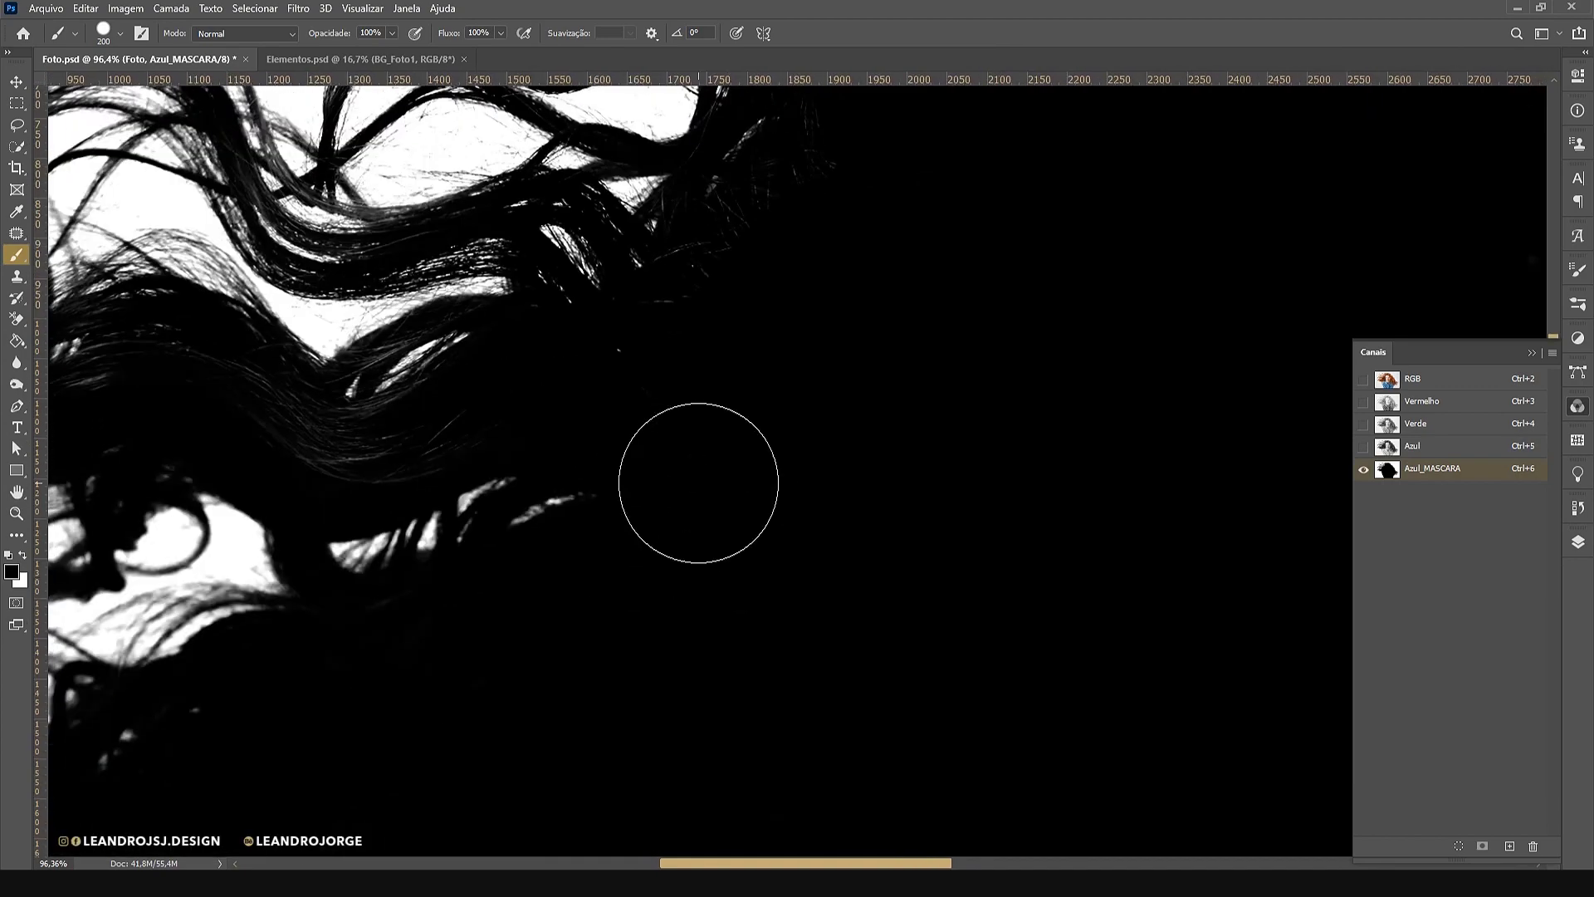
left_click_drag(731, 415, 1042, 461)
Reduce the brush to 60 px and 20 px and fill the light specks inside the long left locks with black
key("bracketleft")
key("bracketleft")
key("bracketleft")
key("bracketleft")
key("bracketleft")
key("bracketleft")
key("bracketleft")
key("bracketleft")
mouse_move(512, 422)
left_mouse_down()
mouse_move(640, 491)
mouse_move(734, 451)
left_mouse_up()
key("bracketleft")
key("bracketleft")
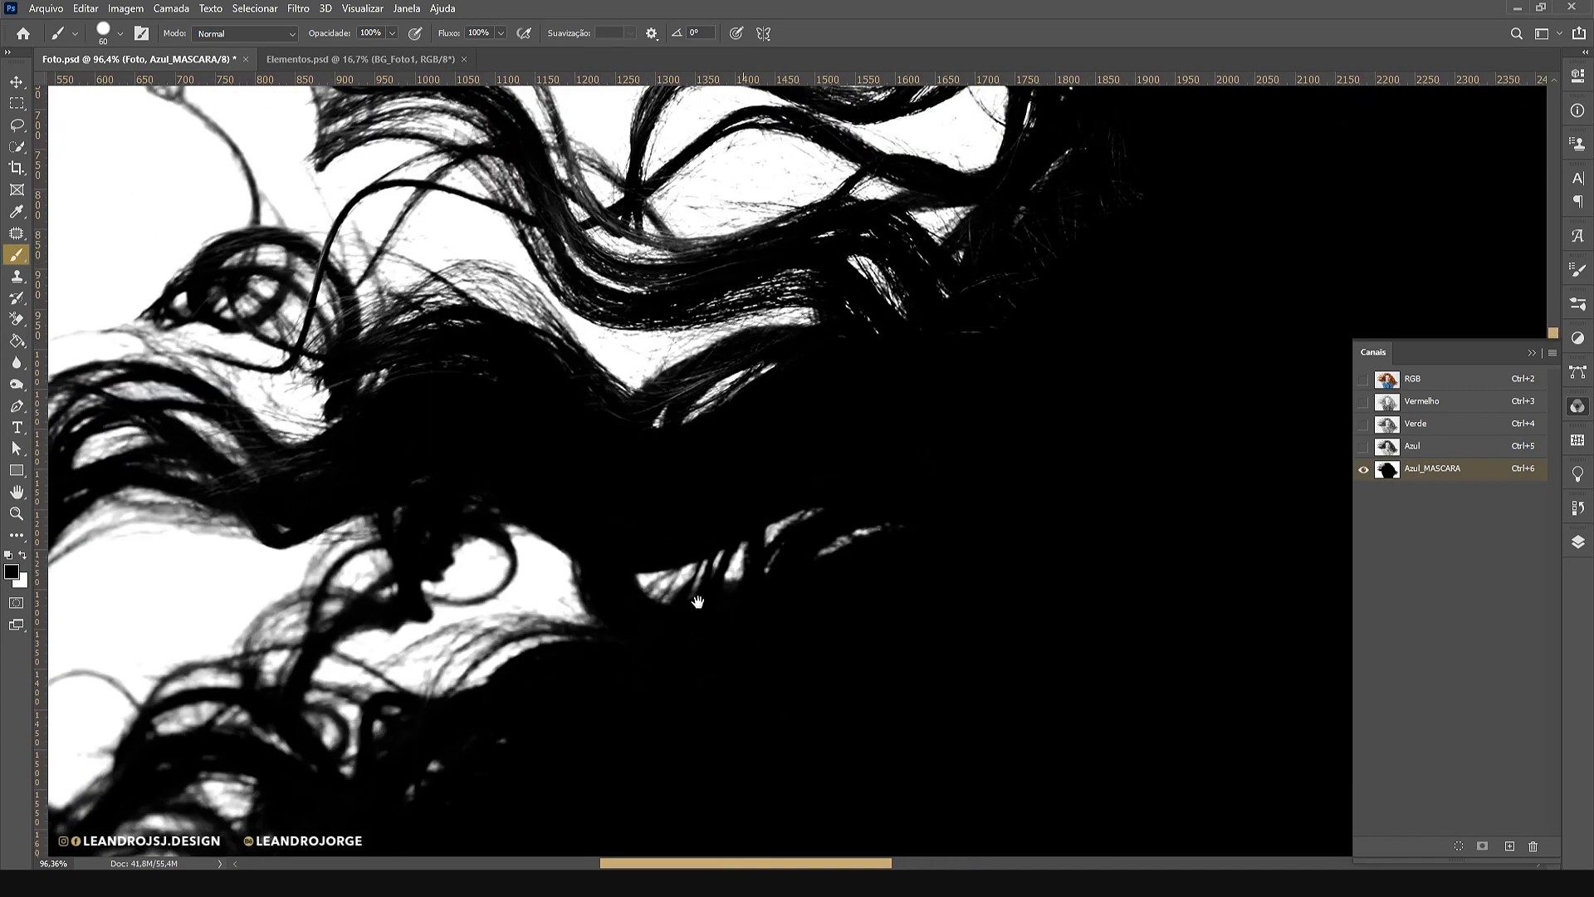
scroll(658, 434, "left", 5)
scroll(747, 448, "up", 4)
scroll(741, 484, "right", 2)
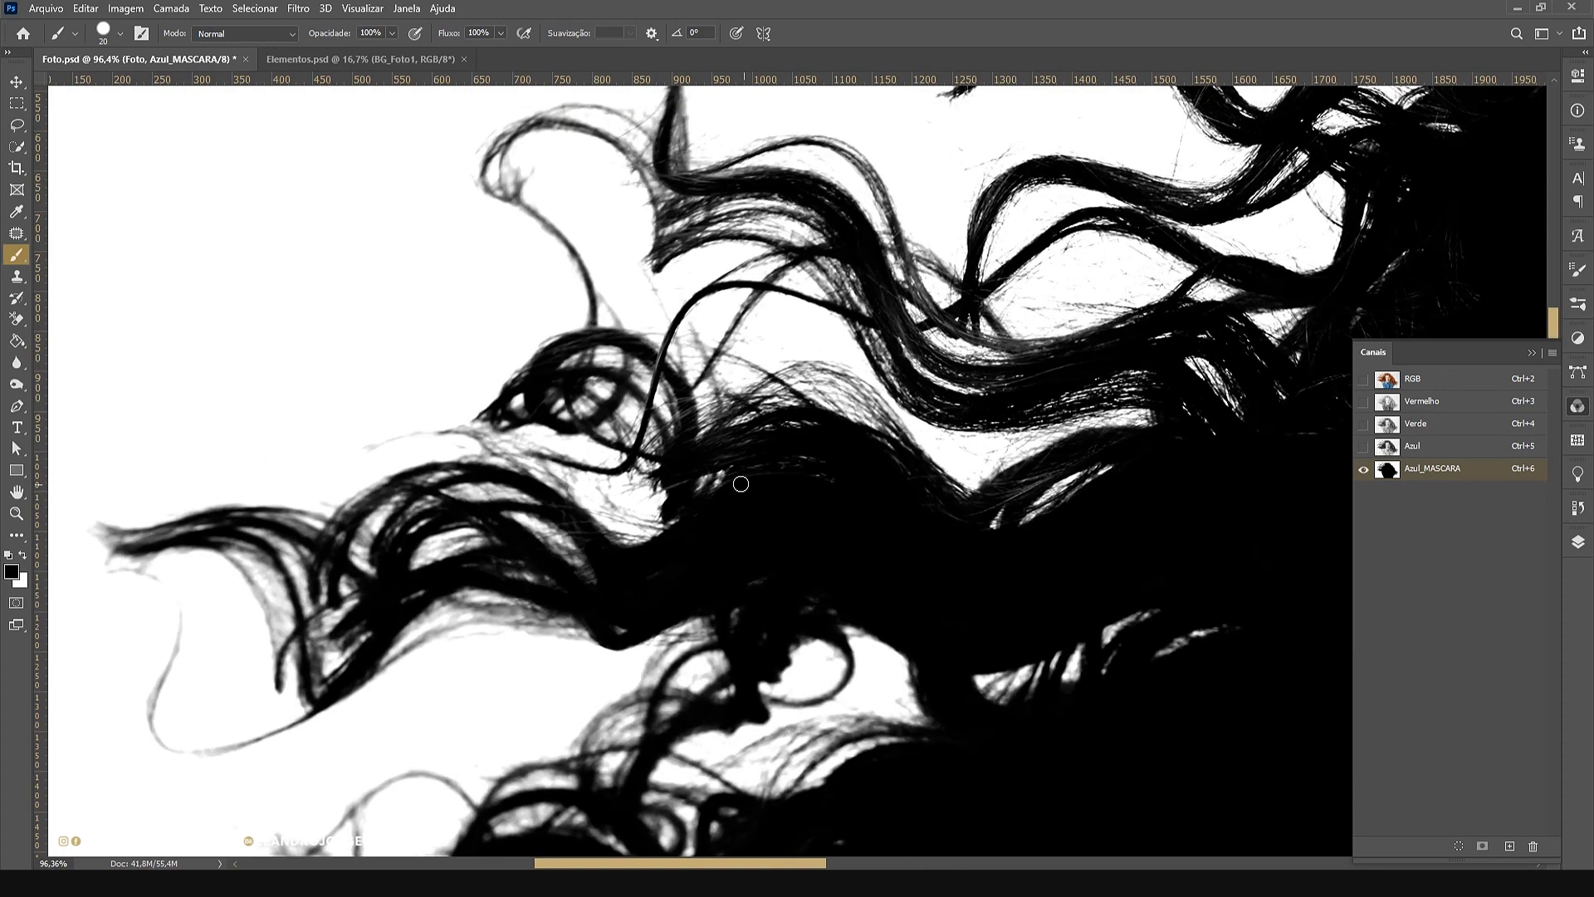
scroll(691, 470, "right", 5)
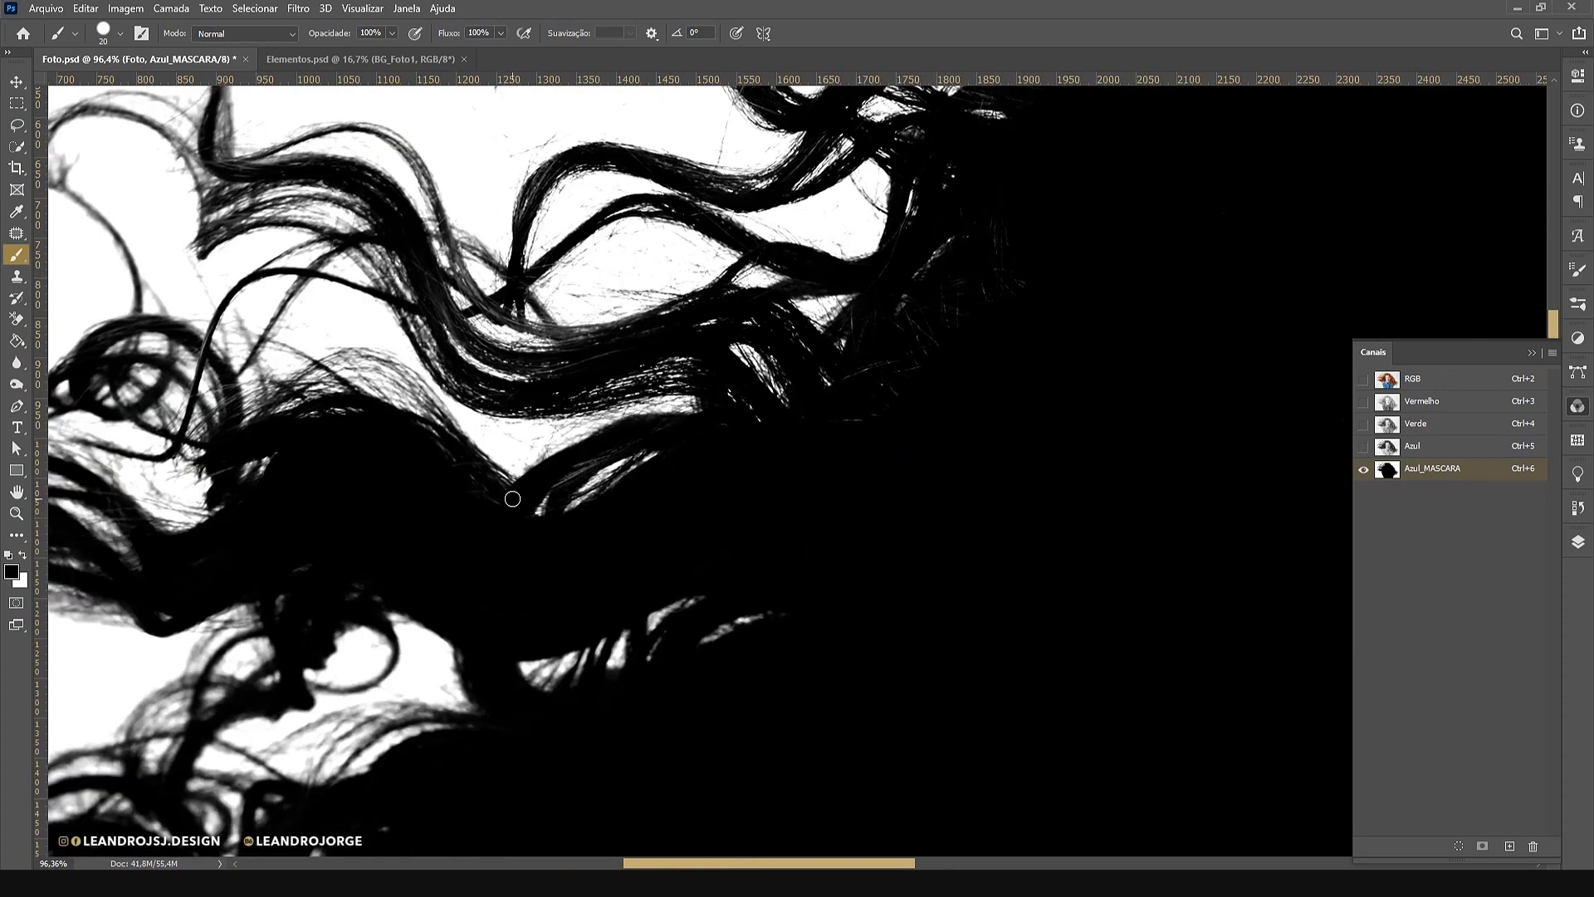
Enlarge the brush to 50 px and paint black over the light gaps where the left locks meet the head
scroll(704, 508, "up", 4)
scroll(707, 524, "right", 2)
key("bracketright")
key("bracketright")
key("bracketright")
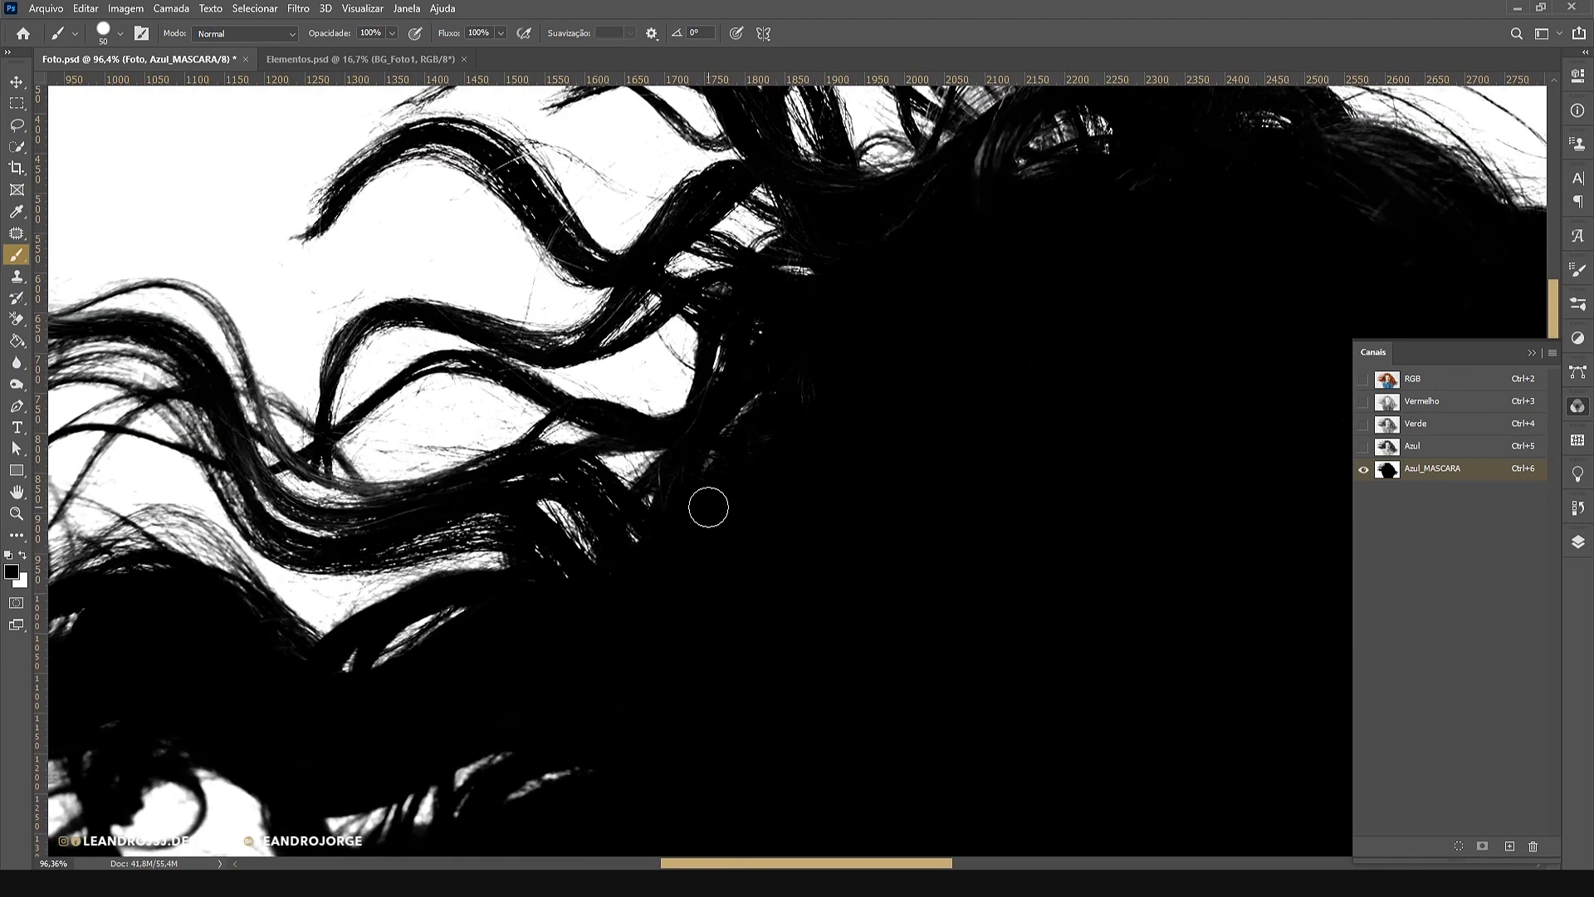
scroll(708, 507, "up", 3)
scroll(698, 502, "right", 1)
Fill the light specks at the roots of the upper-left curls with black using a 25 px brush
key("bracketleft")
key("bracketleft")
key("bracketleft")
key("bracketleft")
key("bracketleft")
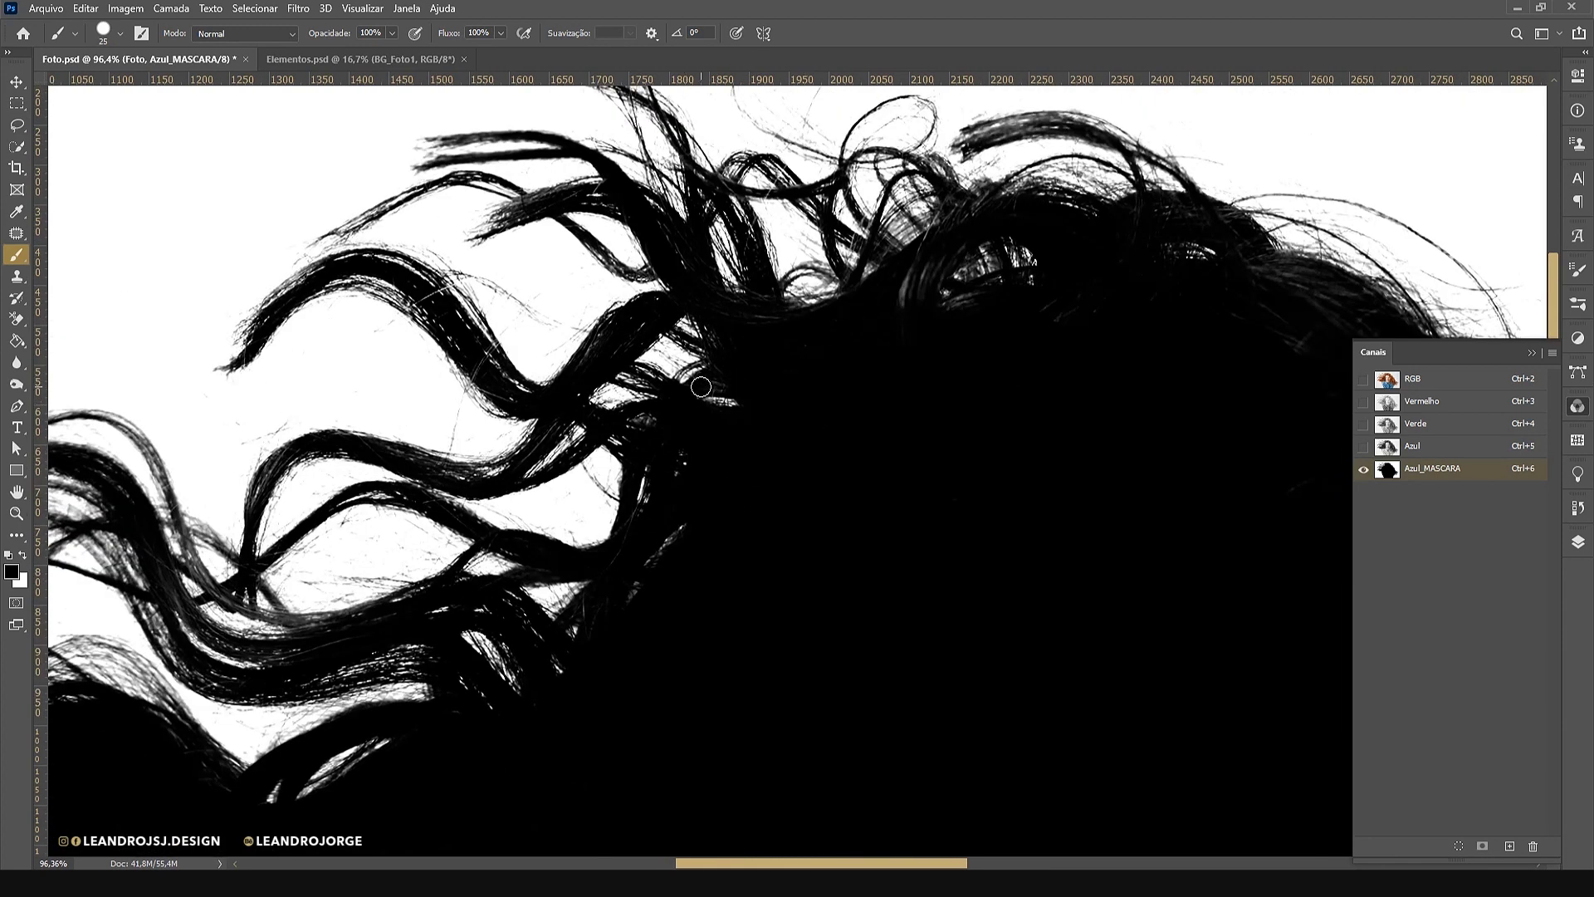
left_click_drag(786, 339, 782, 552)
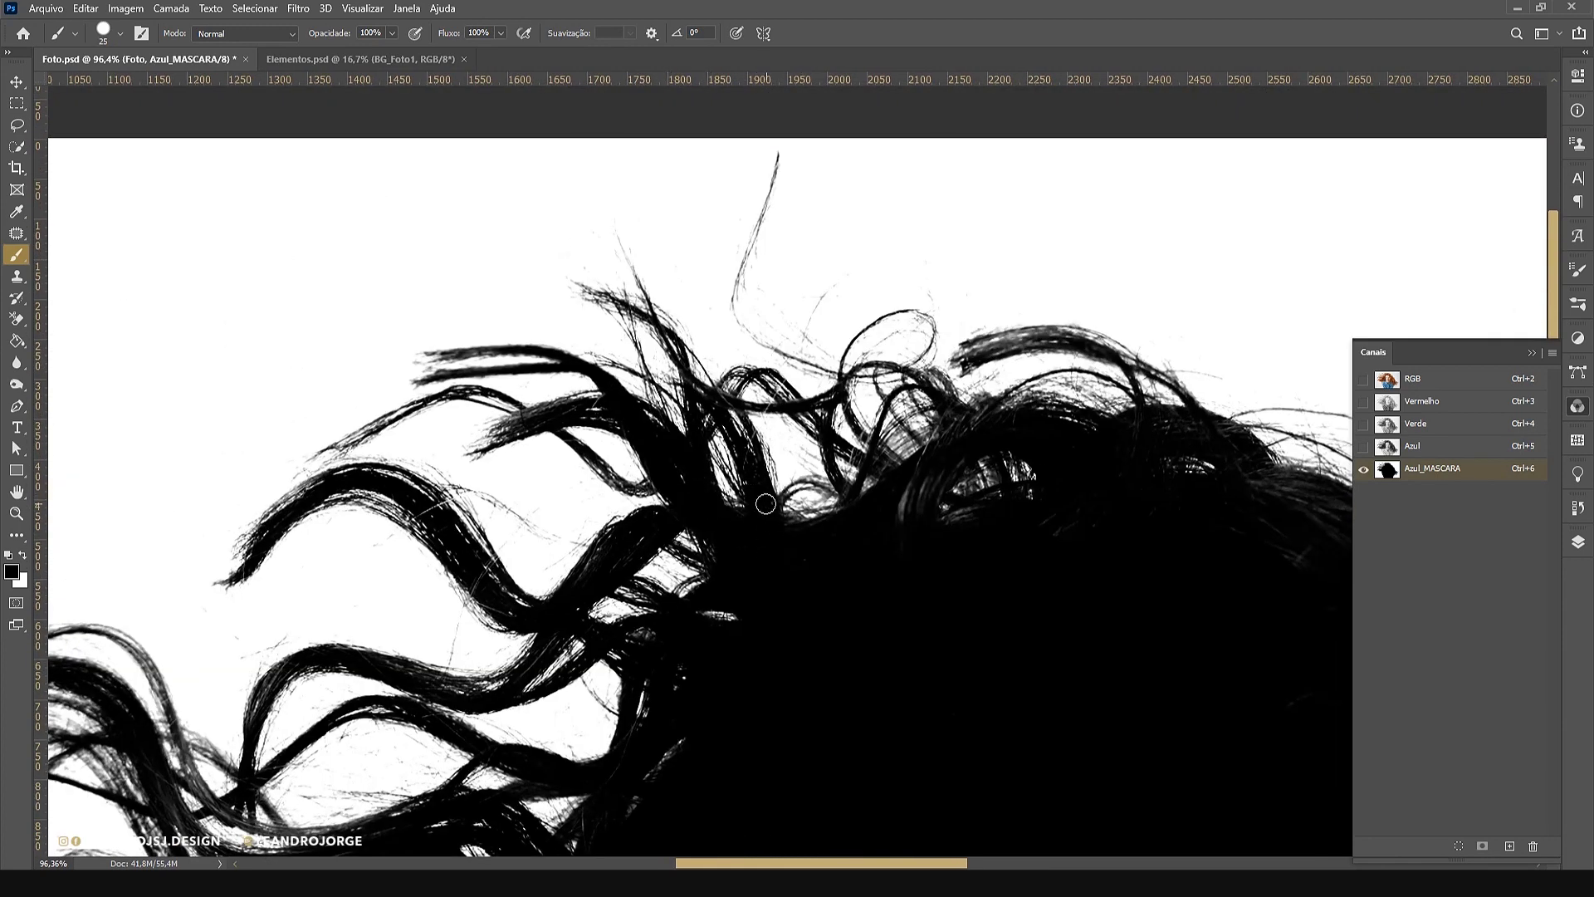
scroll(701, 436, "down", 3)
scroll(697, 432, "left", 2)
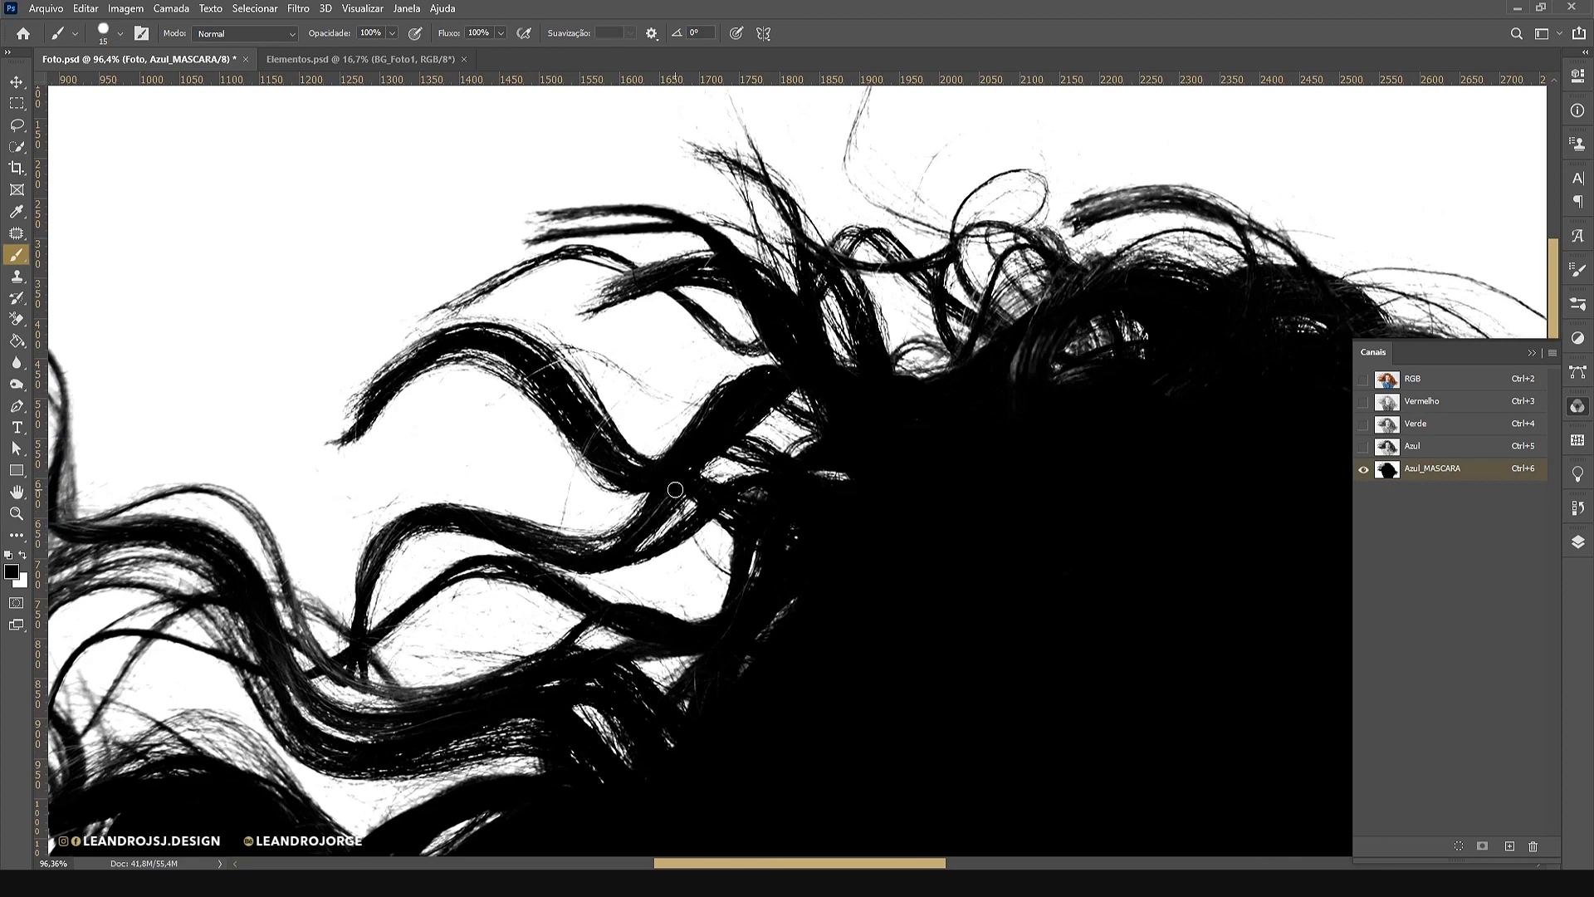
Paint the thin light streaks within the left curls black with brush sizes of 15 px and 10 px
key("bracketleft")
left_click_drag(696, 603, 703, 565)
scroll(541, 340, "down", 3)
scroll(564, 532, "left", 2)
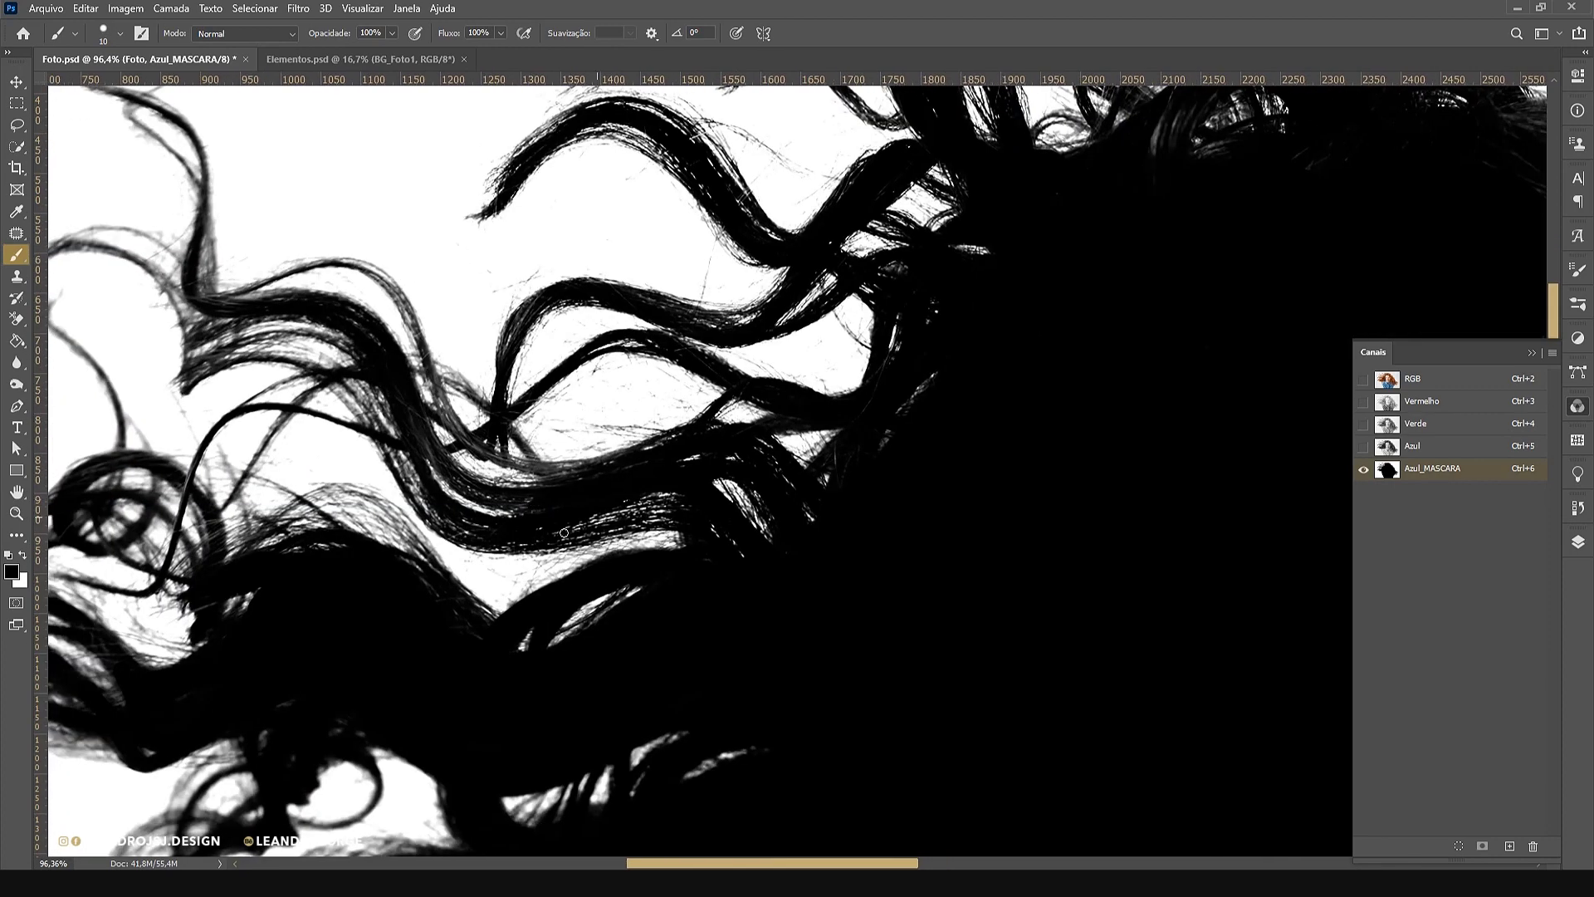
left_click_drag(863, 645, 1118, 690)
left_click_drag(461, 660, 515, 501)
left_click_drag(1228, 315, 736, 611)
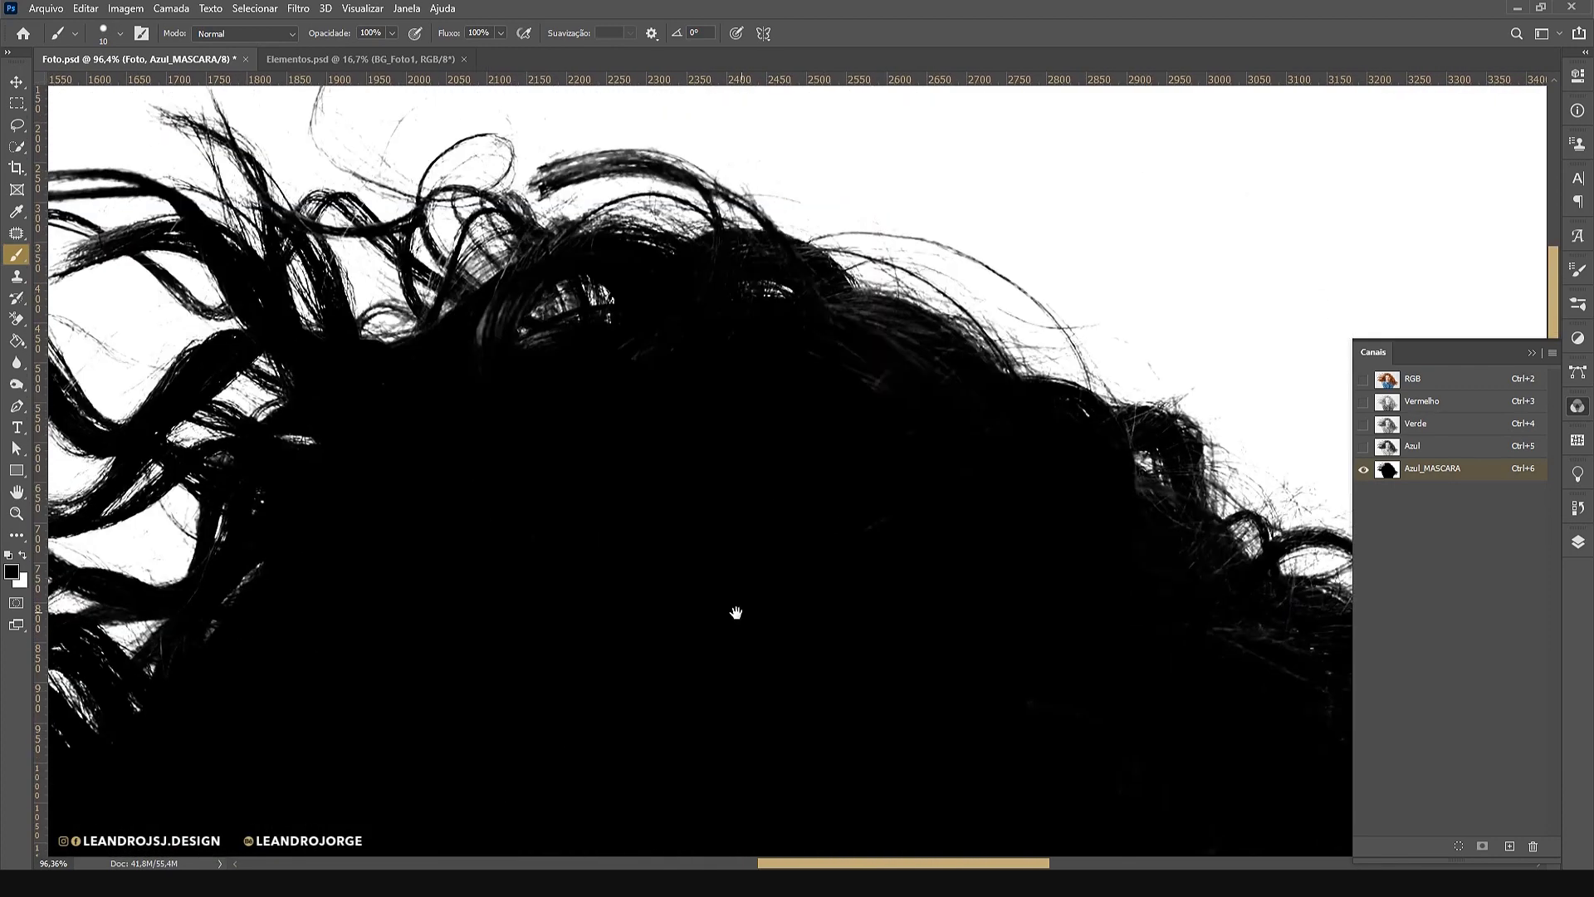
Enlarge the brush to 250 px and paint the interior of the head beneath the crown solid black
key("bracketright")
key("bracketright")
key("bracketright")
key("bracketright")
key("bracketright")
key("bracketright")
key("bracketright")
key("bracketright")
scroll(523, 540, "up", 4)
key("bracketleft")
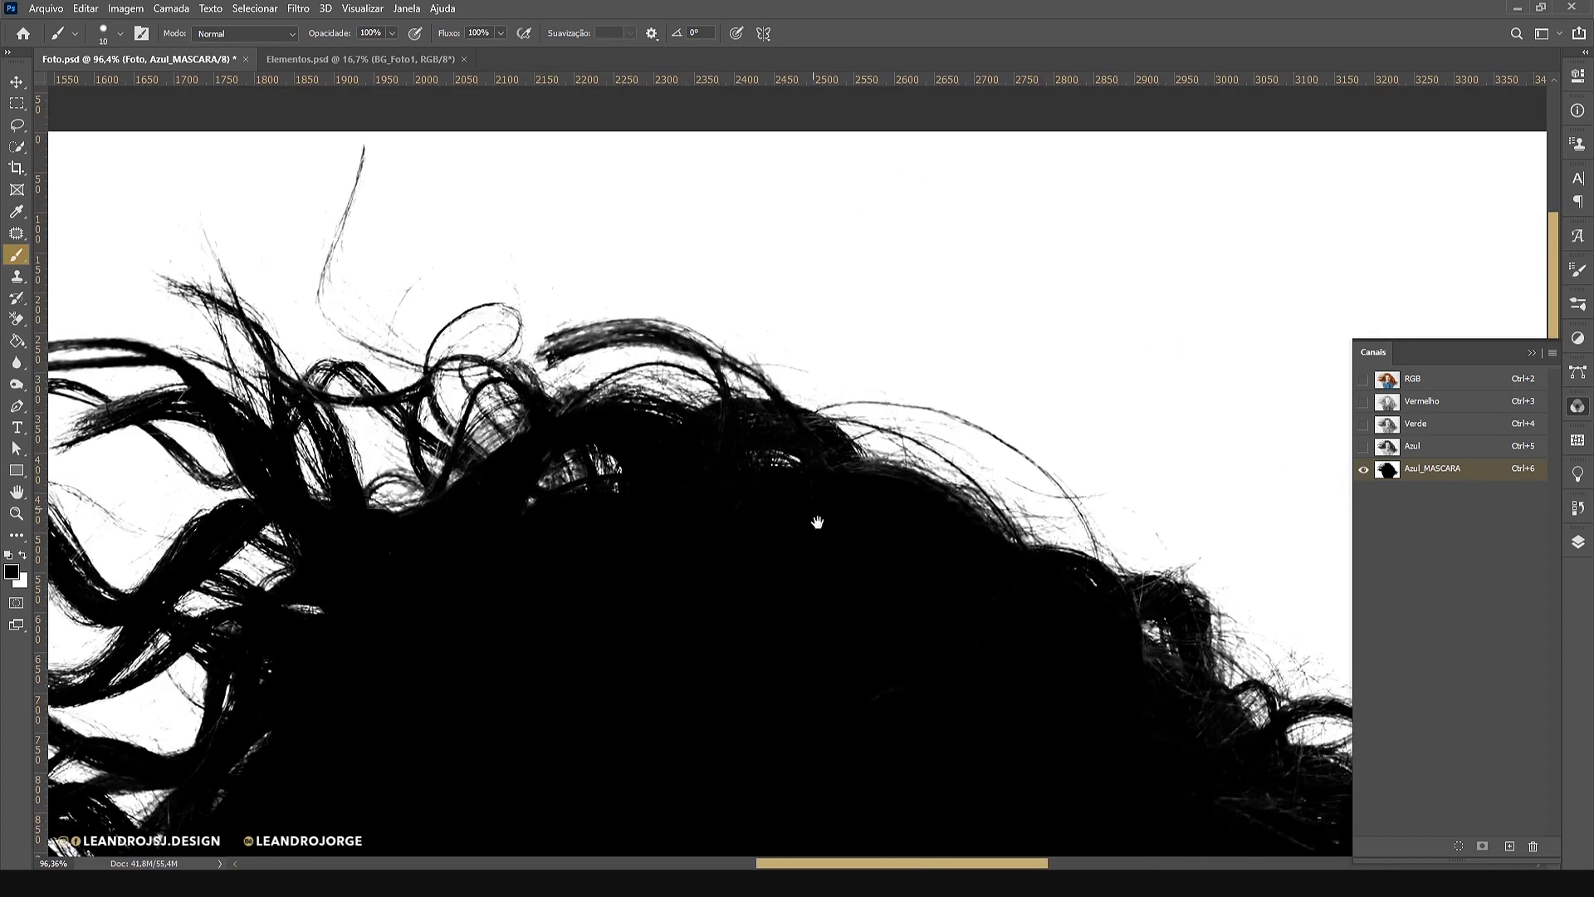
left_click_drag(818, 521, 817, 466)
left_click_drag(797, 559, 476, 238)
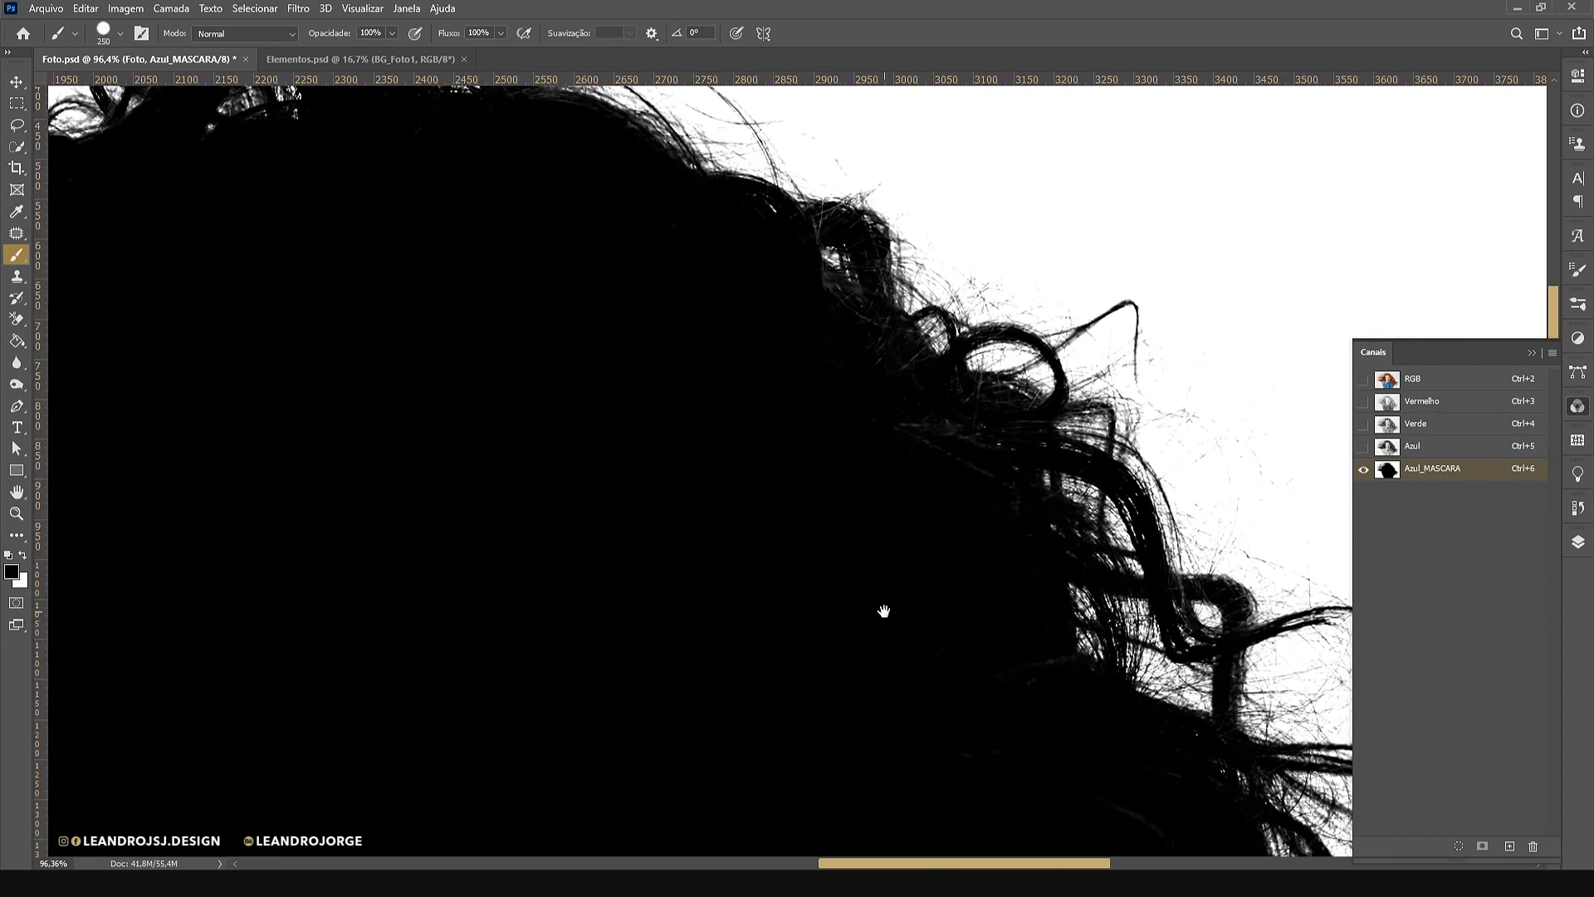
left_click_drag(885, 611, 728, 452)
left_click_drag(648, 274, 697, 475)
Fill light gaps just inside the upper-right hair edge with black using 50 px and 15 px brushes
key("bracketleft")
key("bracketleft")
key("bracketleft")
key("bracketleft")
key("bracketleft")
key("bracketleft")
key("bracketleft")
key("bracketleft")
key("bracketleft")
key("bracketleft")
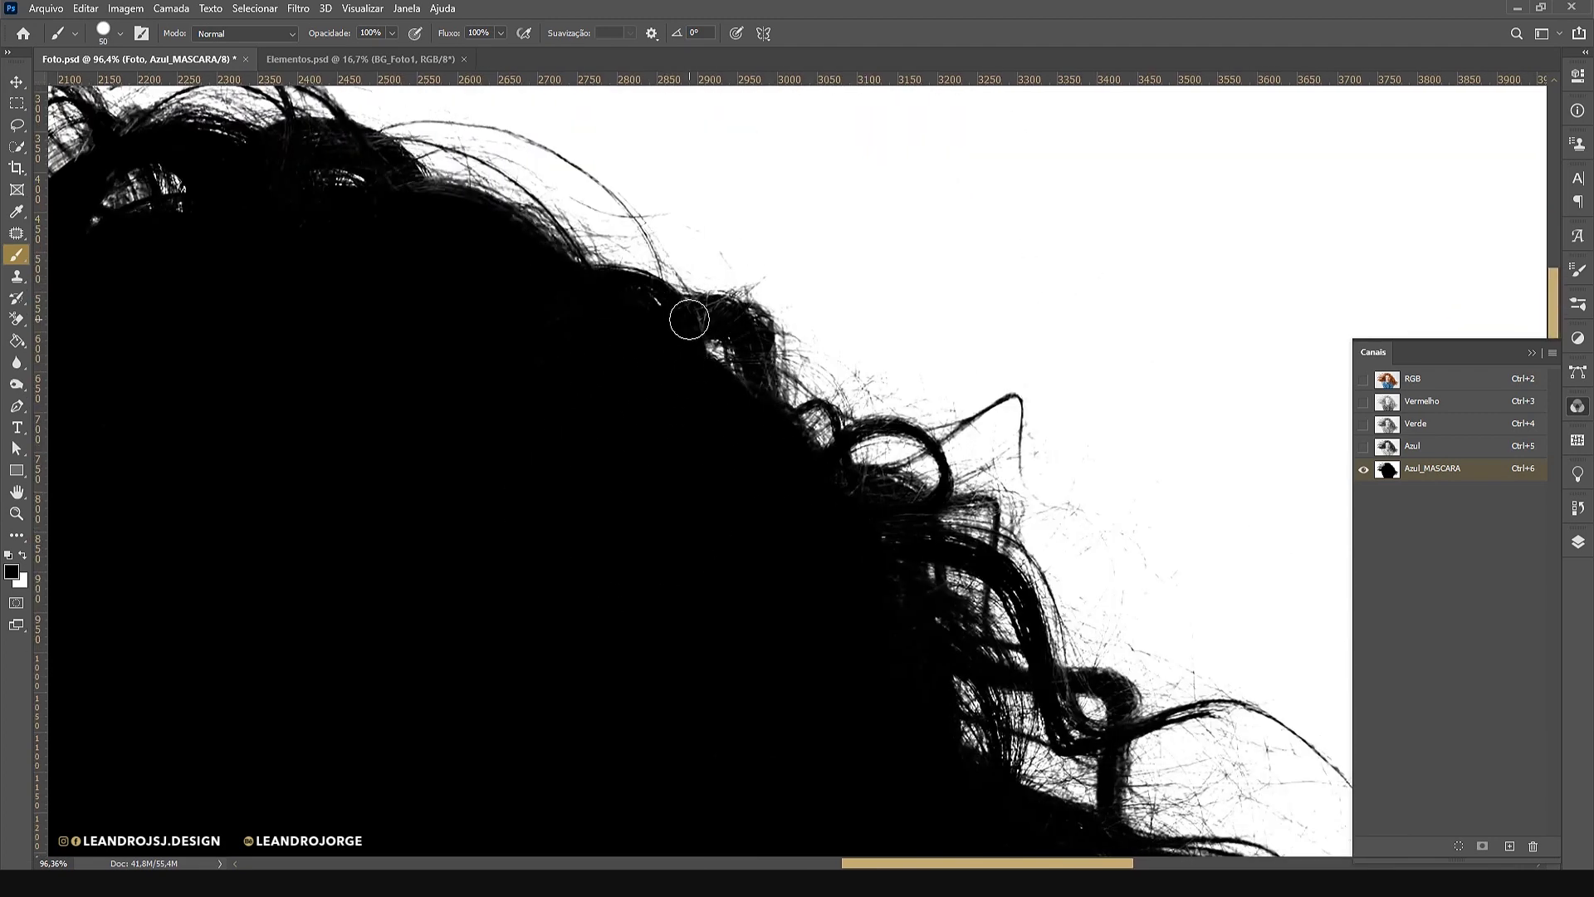
left_click_drag(857, 537, 807, 366)
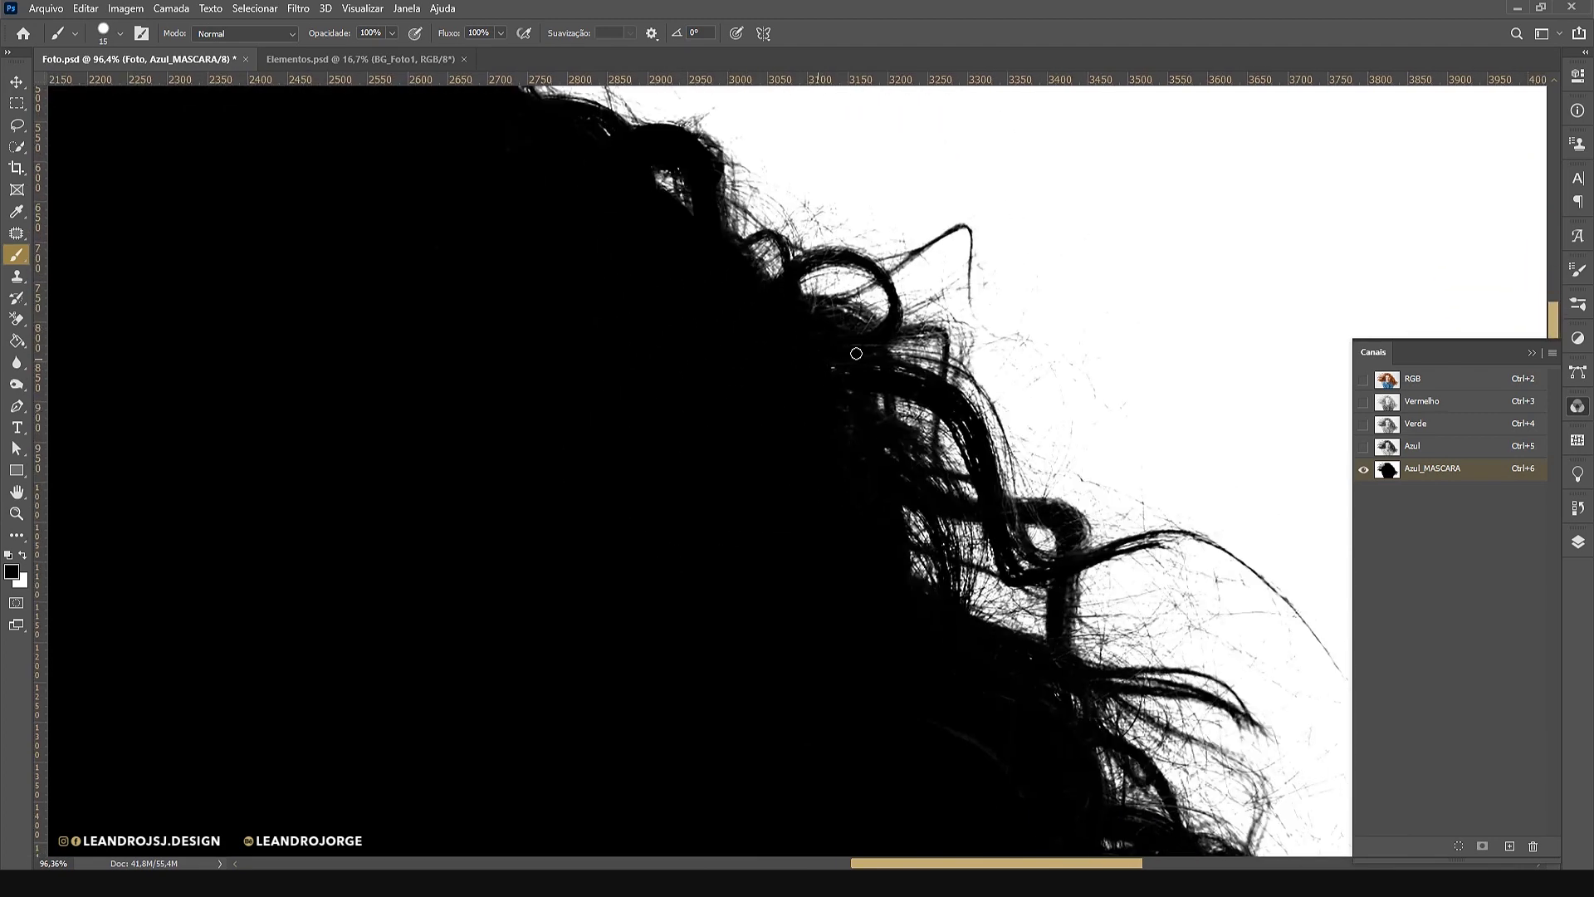
Paint the light streaks inside the lower-right curls black with brush sizes of 60 px and 20 px
left_click_drag(924, 640, 758, 396)
left_click_drag(840, 540, 843, 310)
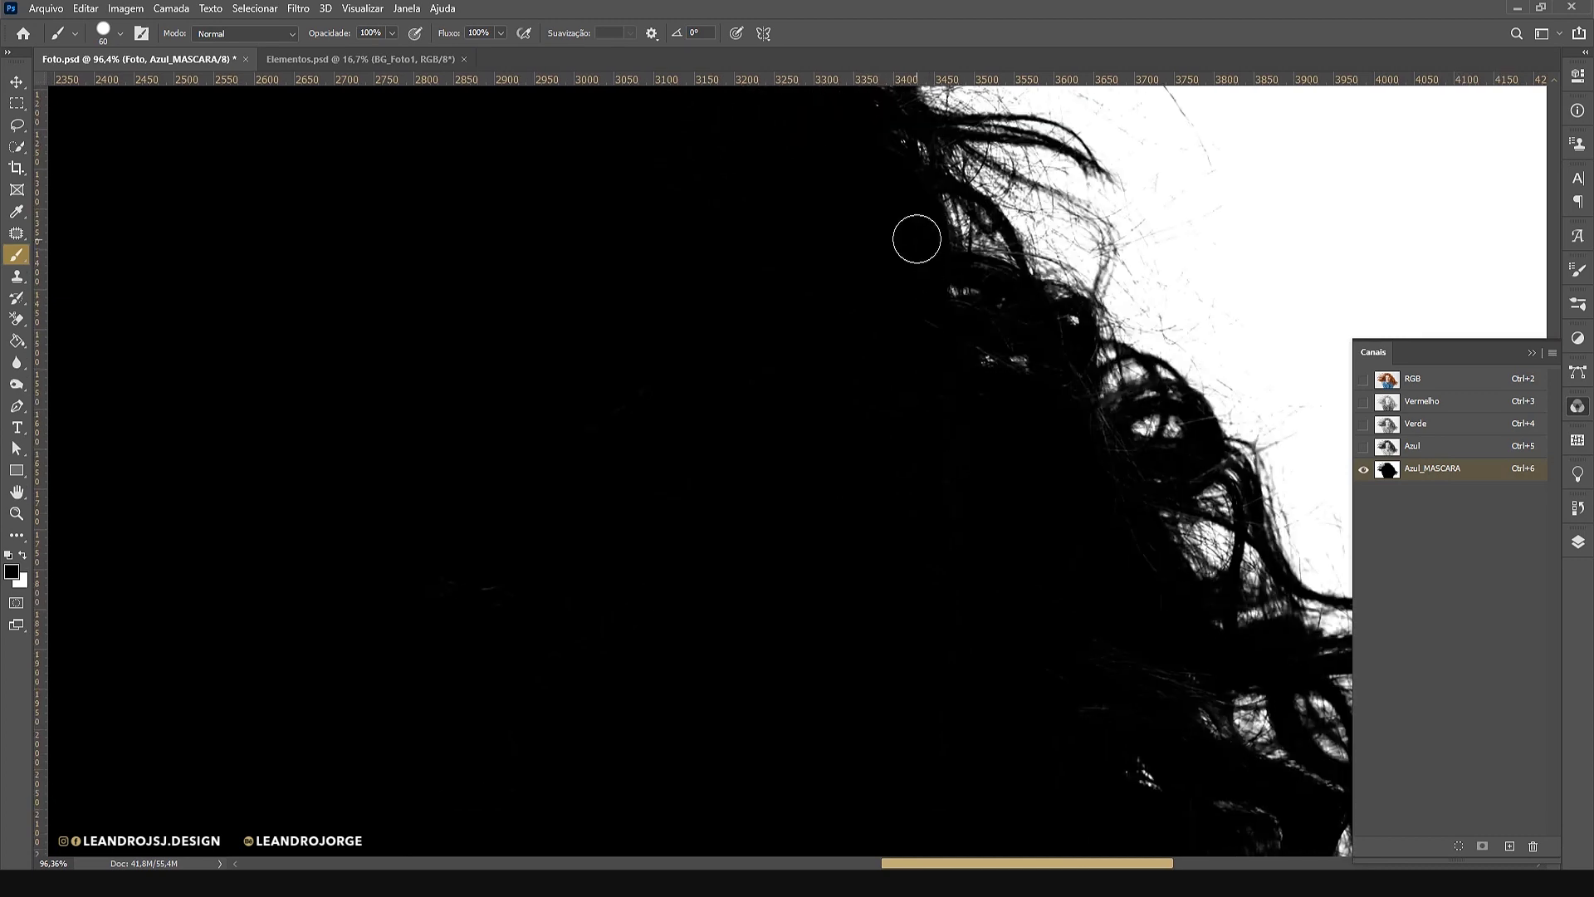
left_click_drag(999, 641, 633, 384)
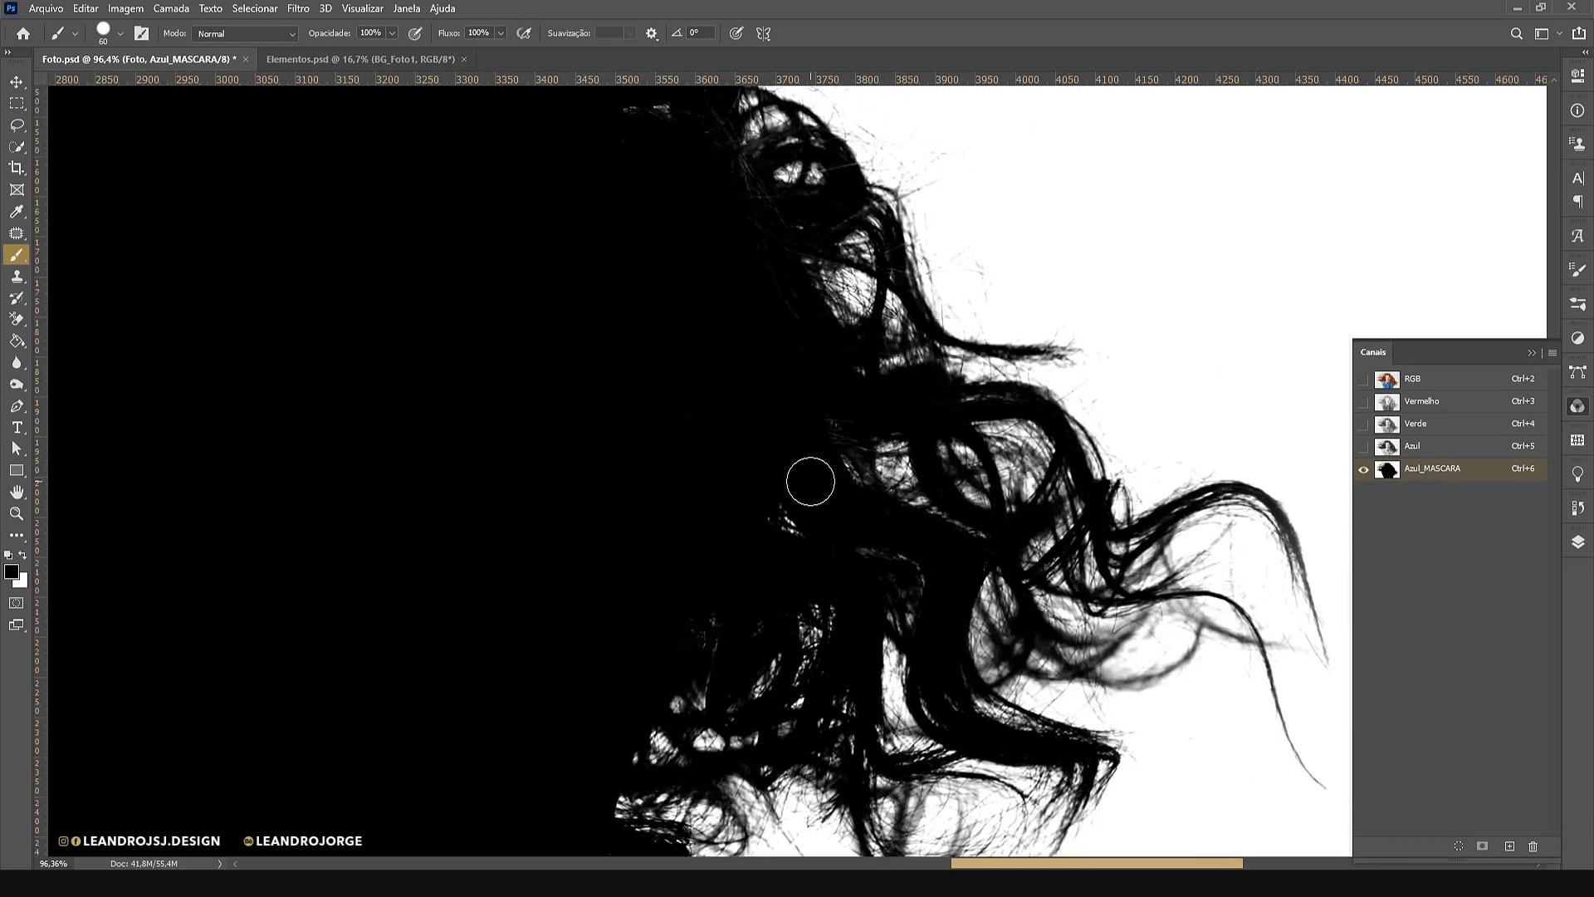
left_click_drag(727, 284, 742, 542)
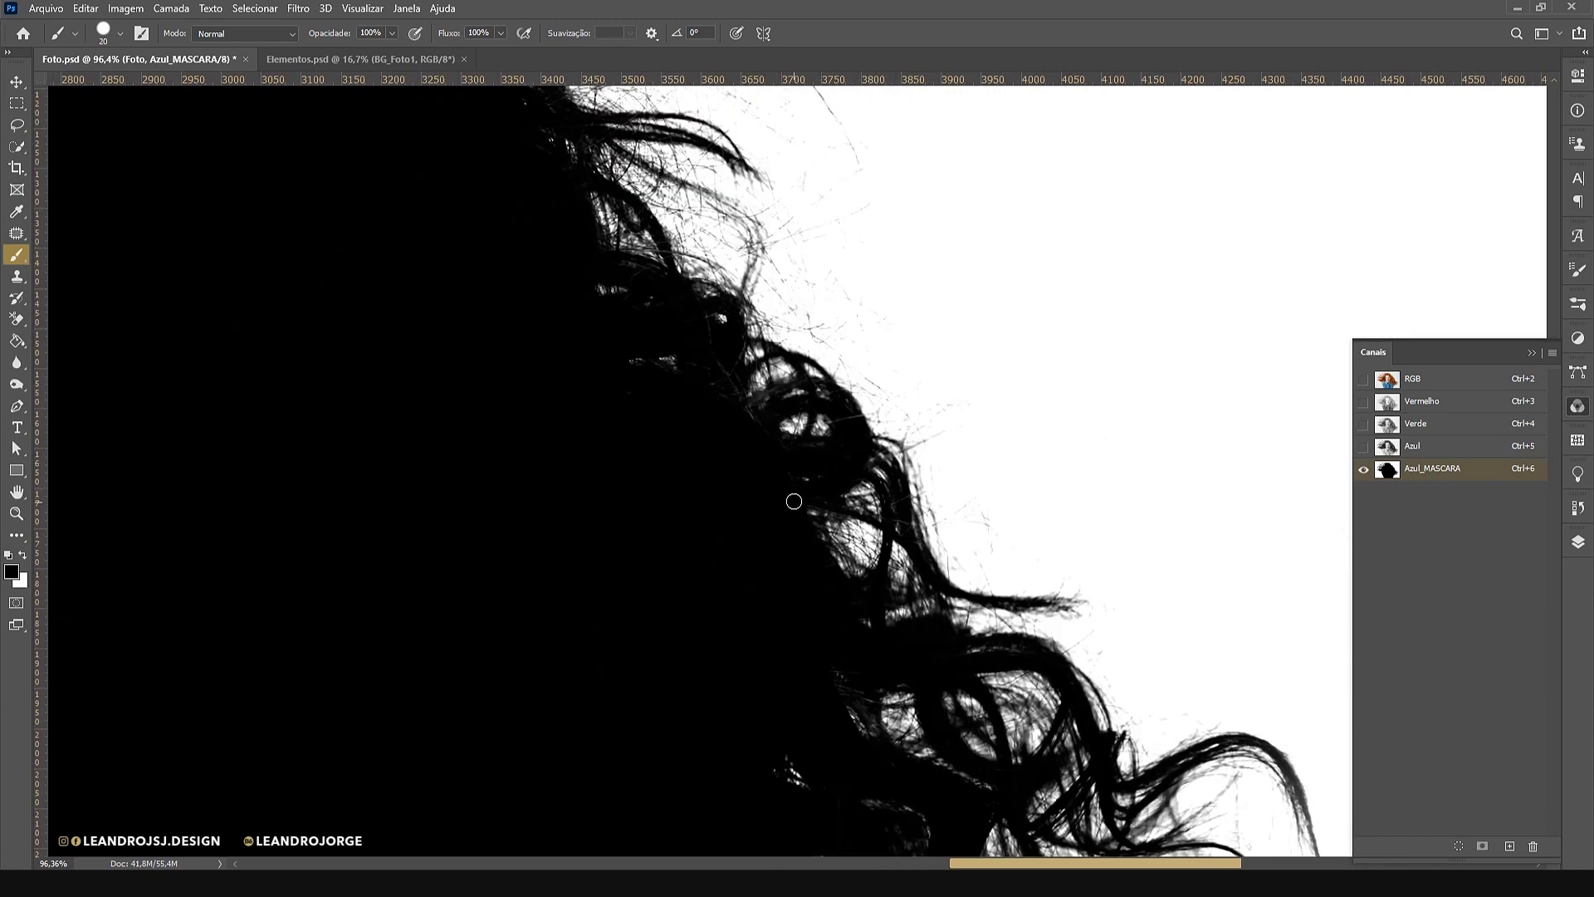
left_click_drag(803, 455, 790, 157)
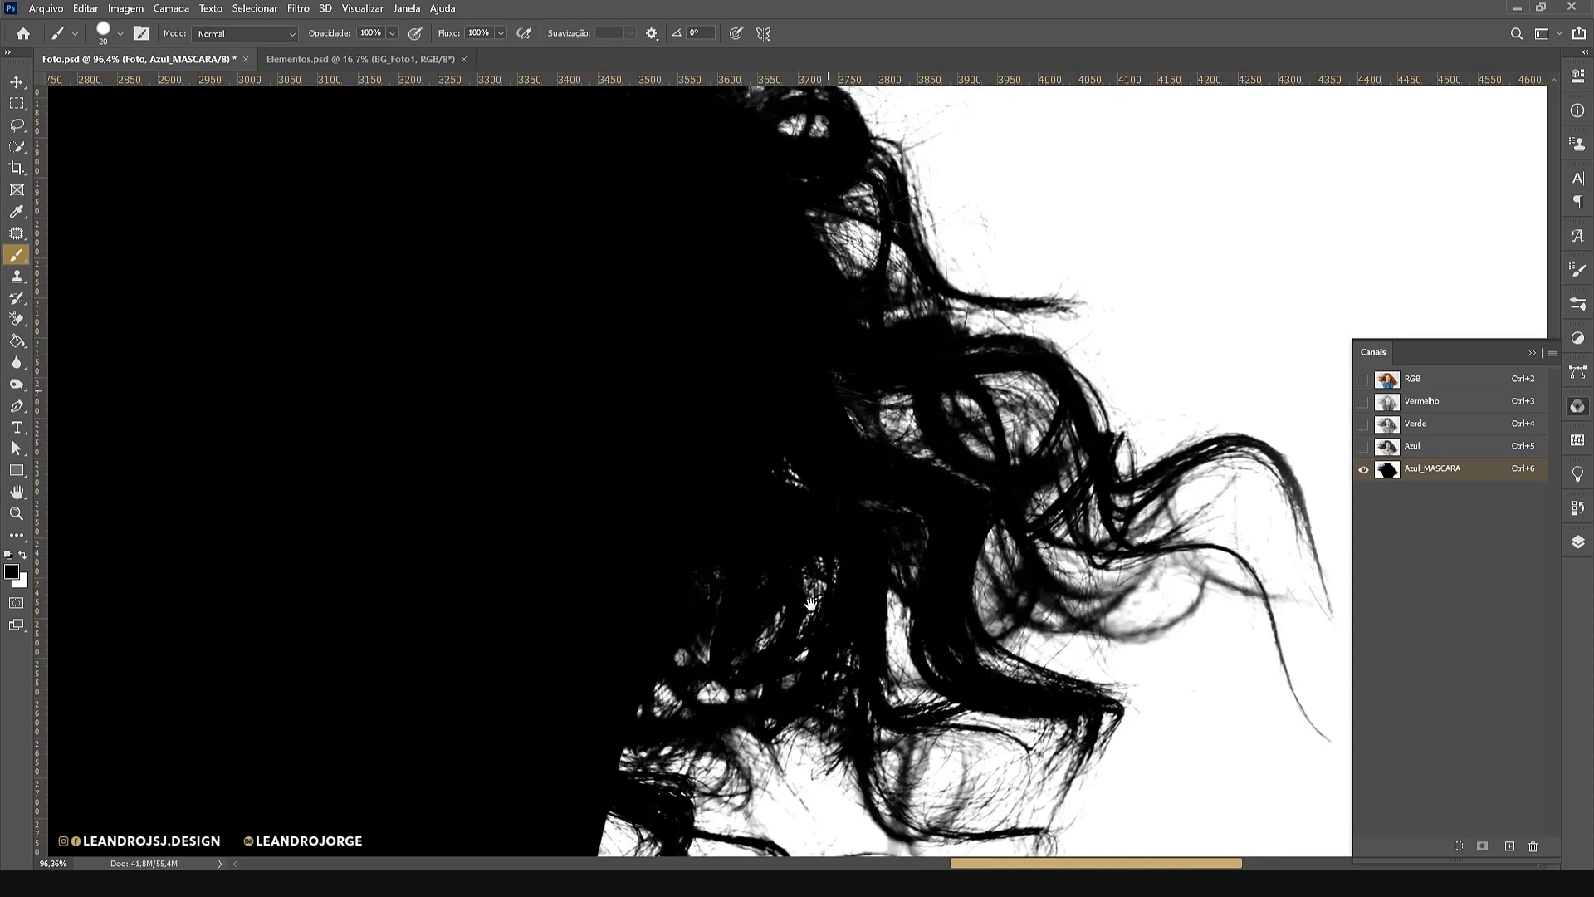
Paint the thin light line along the left shoulder edge black with the 20 px brush at 200% zoom
left_click_drag(450, 640, 1146, 623)
key("ctrl+minus")
key("ctrl+minus")
left_click_drag(651, 611, 950, 747)
scroll(590, 598, "up", 3)
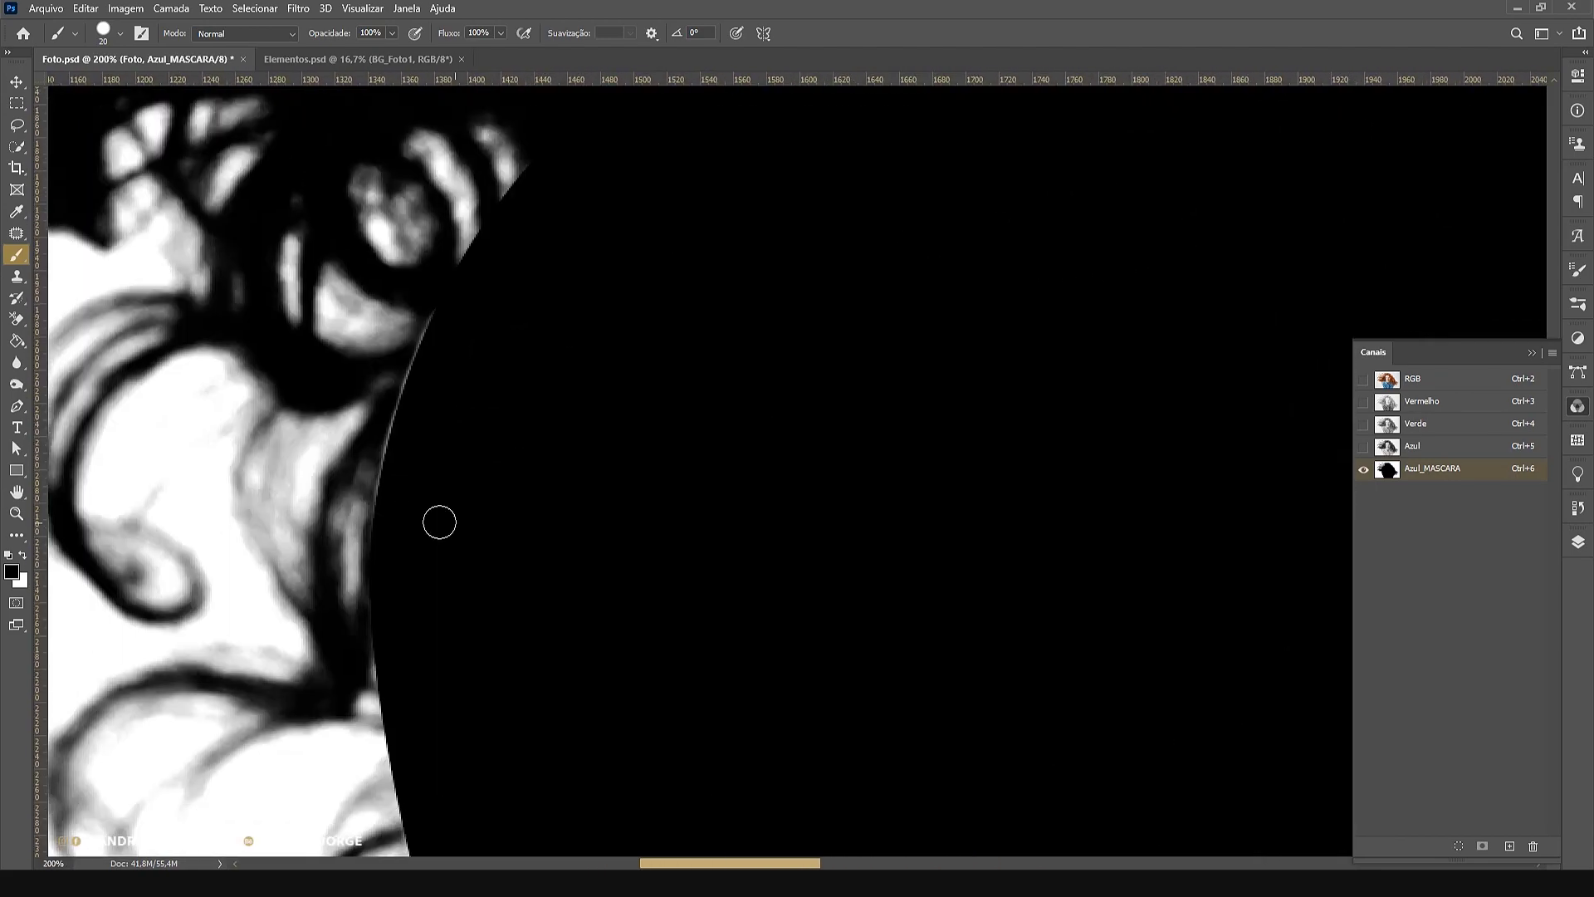
scroll(400, 521, "down", 3)
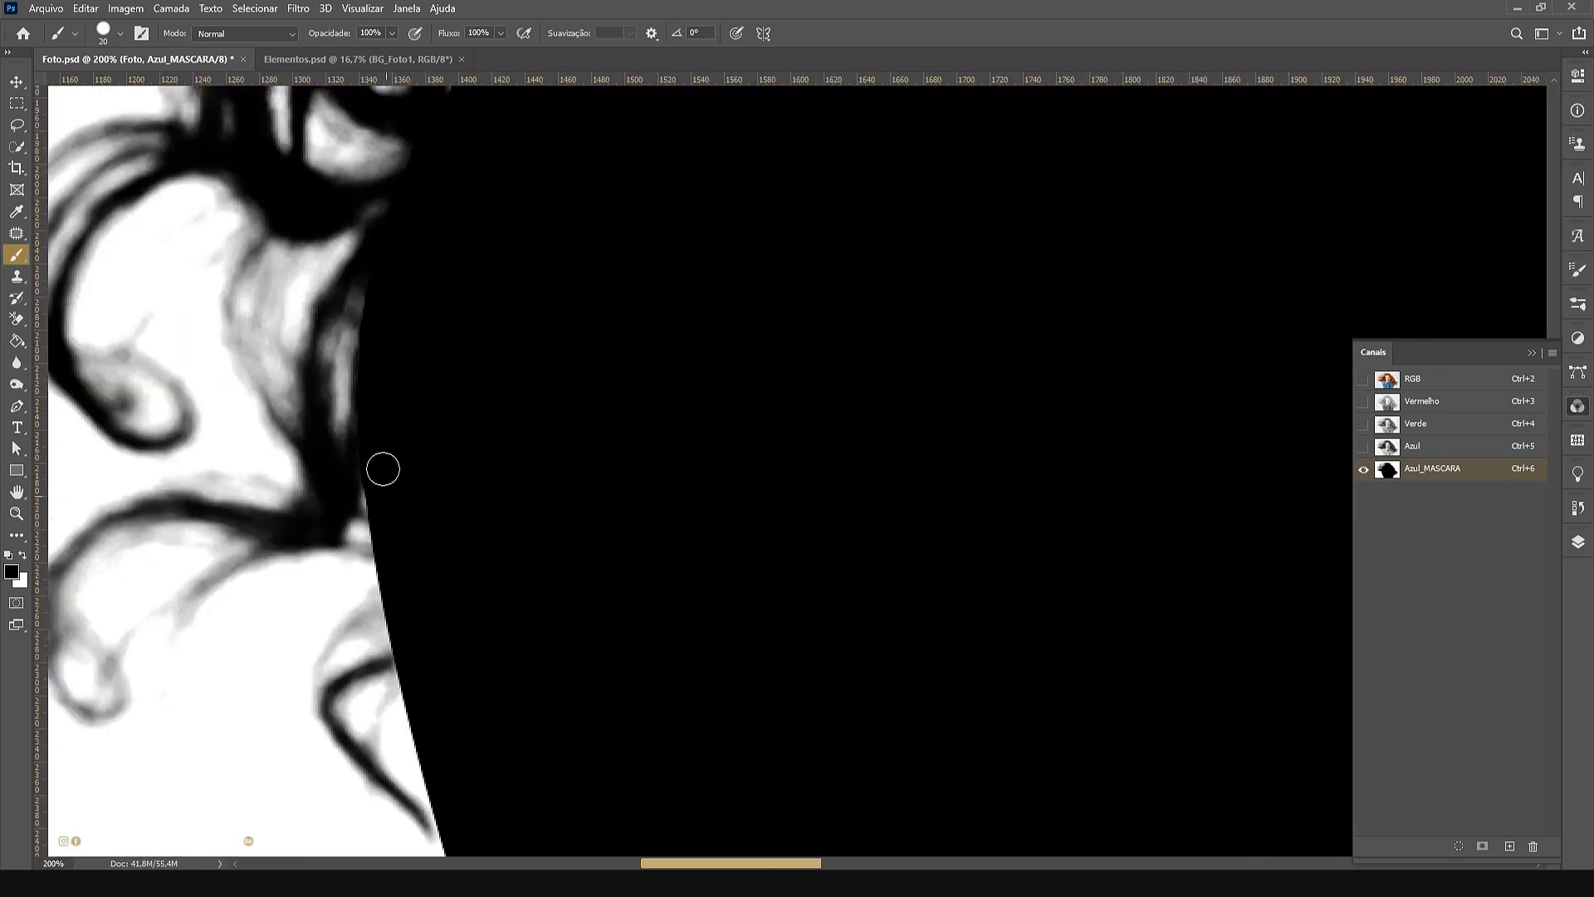
left_click(17, 513)
right_click(810, 312)
left_click(840, 326)
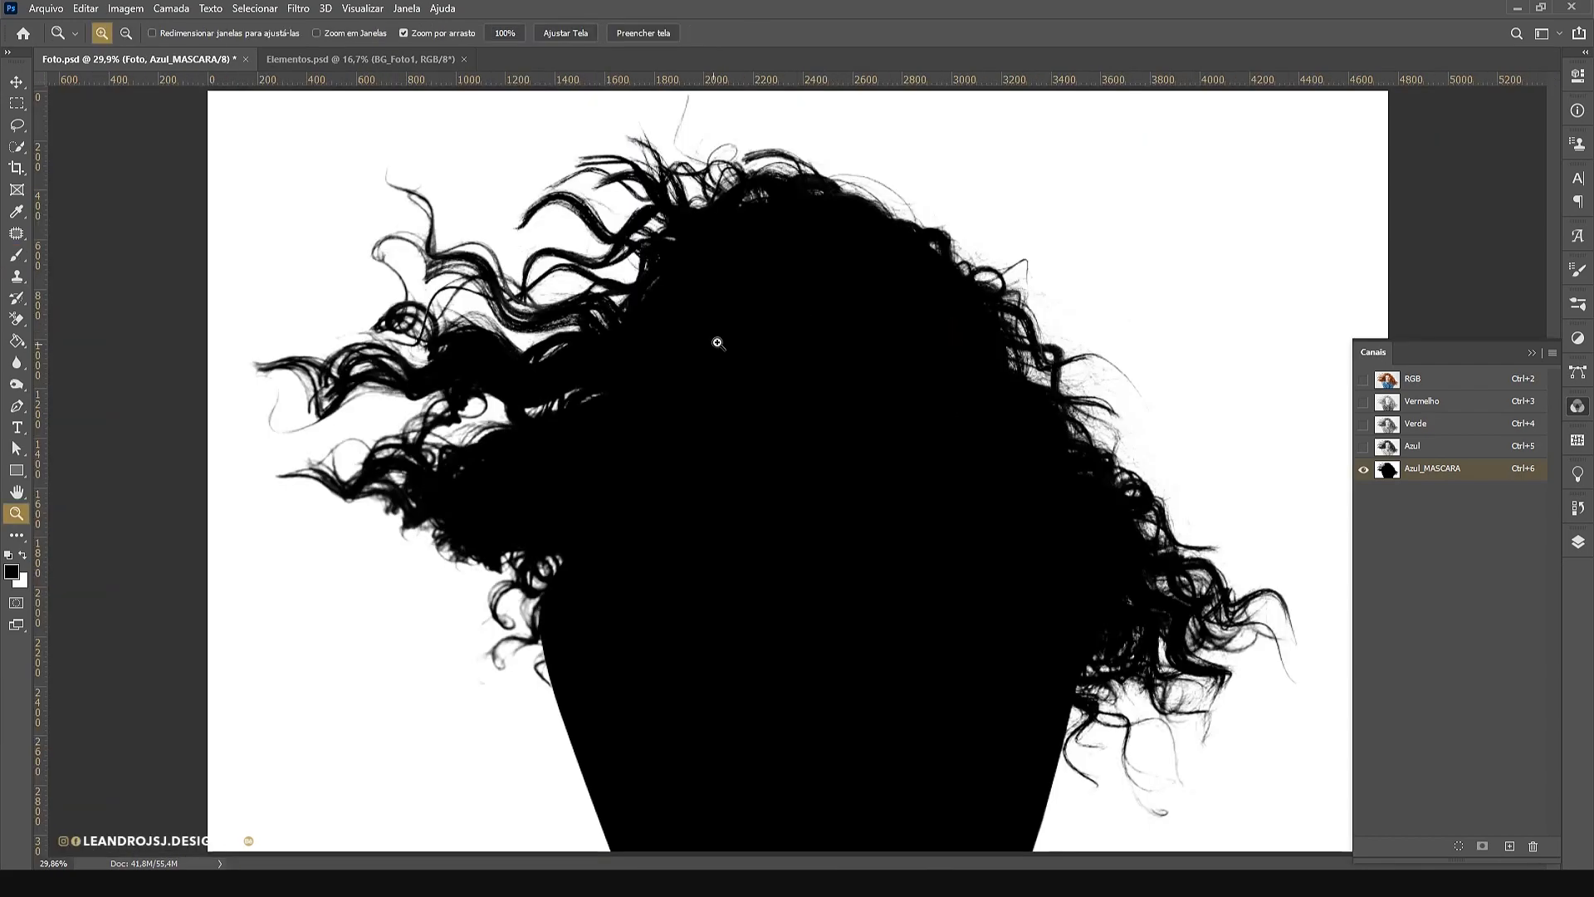
Retouch the remaining light specks in the locks at the upper left of the head with a 9 px black brush
left_click_drag(716, 341, 842, 341)
mouse_move(882, 258)
left_mouse_down()
mouse_move(562, 598)
mouse_move(765, 573)
left_mouse_up()
key("b")
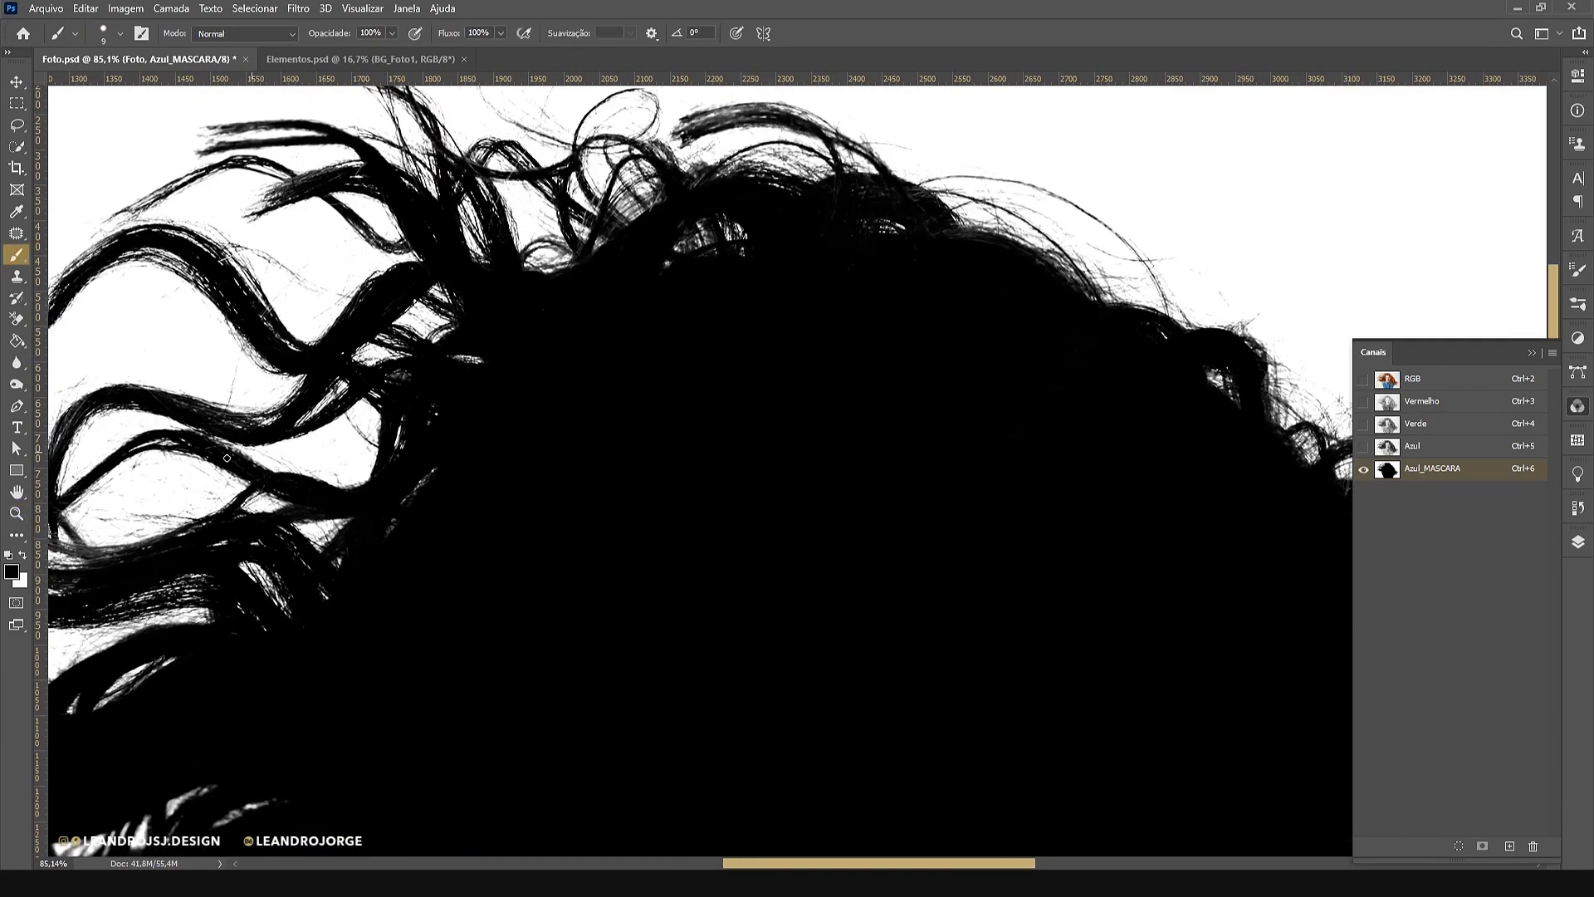
key("z")
right_click(721, 325)
left_click(743, 330)
Load the Azul_MASCARA channel as a selection and show the RGB composite
left_click(1388, 470, "ctrl")
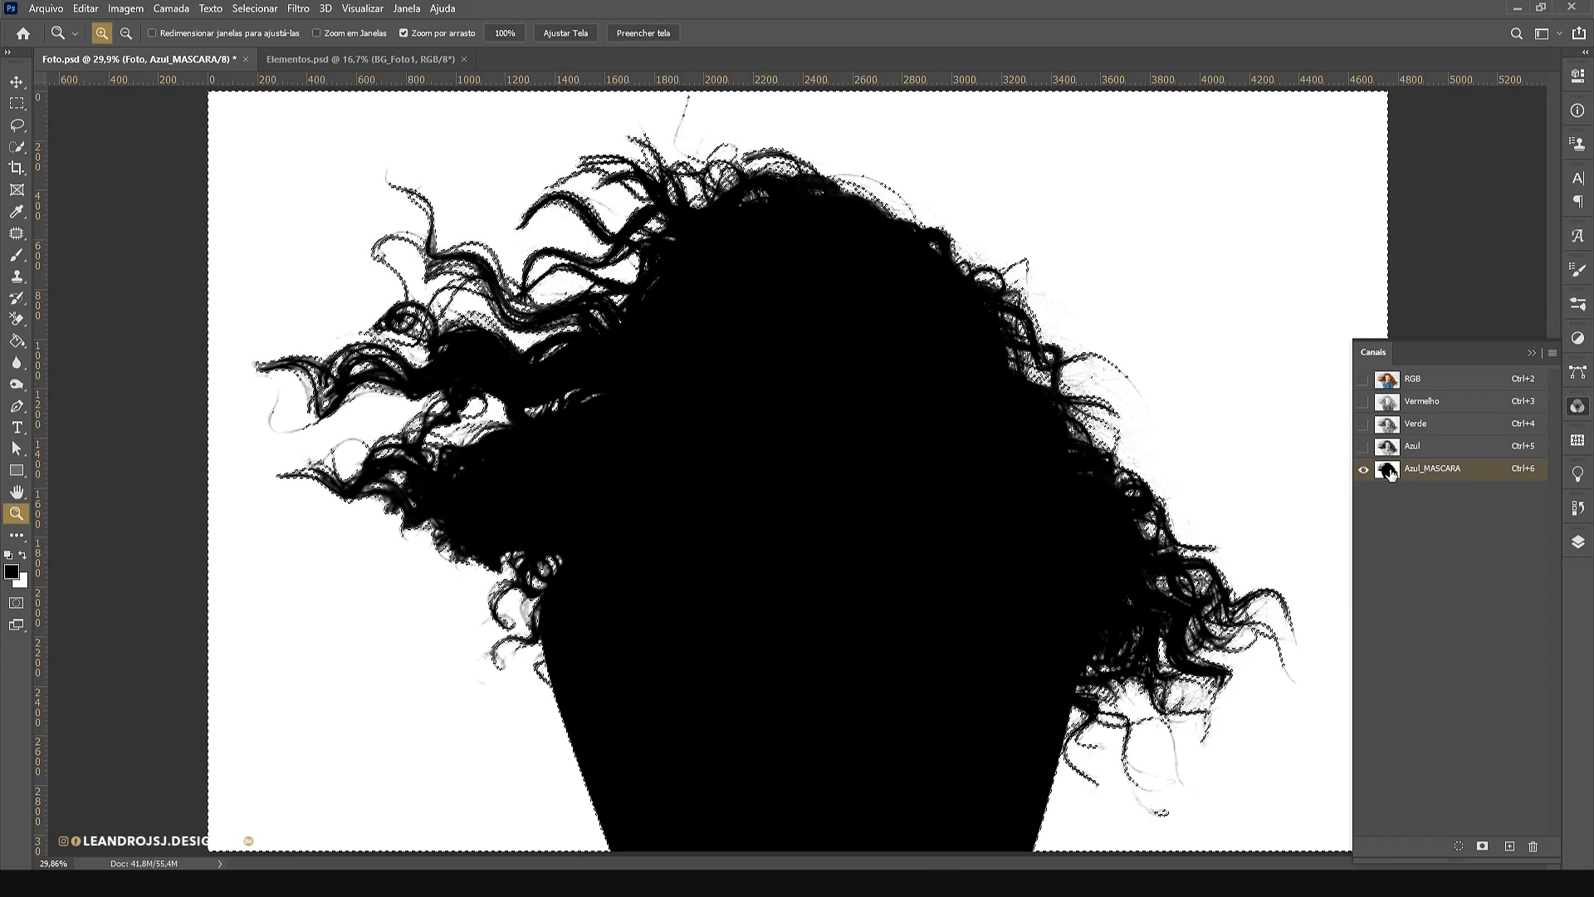
left_click(1363, 379)
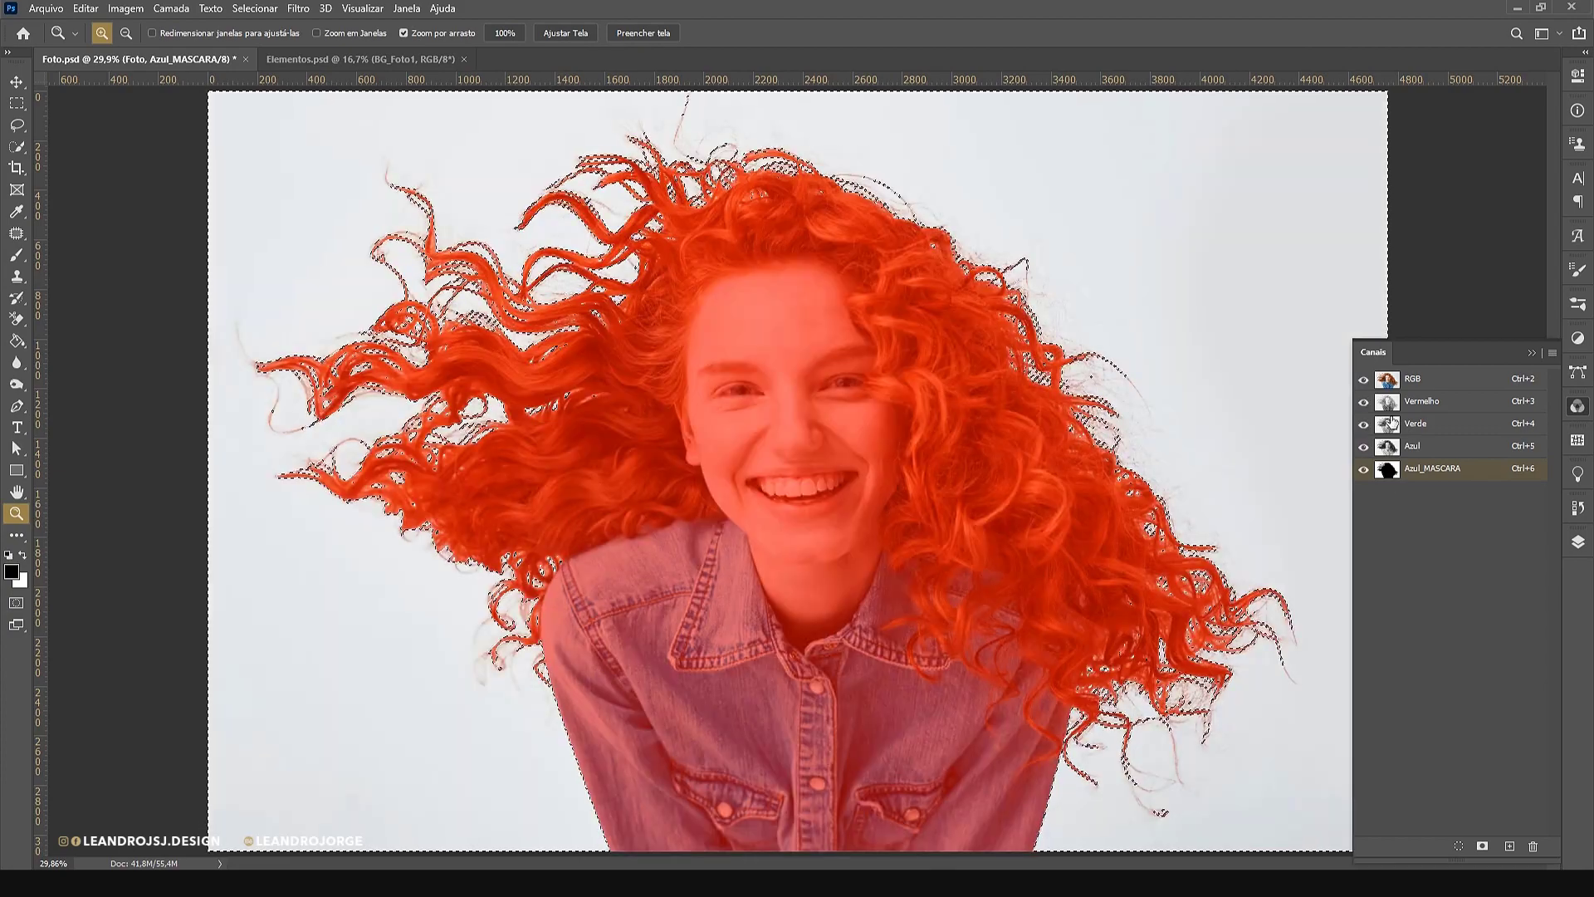
Duplicate the Foto layer within the same document, naming the copy Foto_BACKUP
left_click(1532, 352)
left_click(1577, 541)
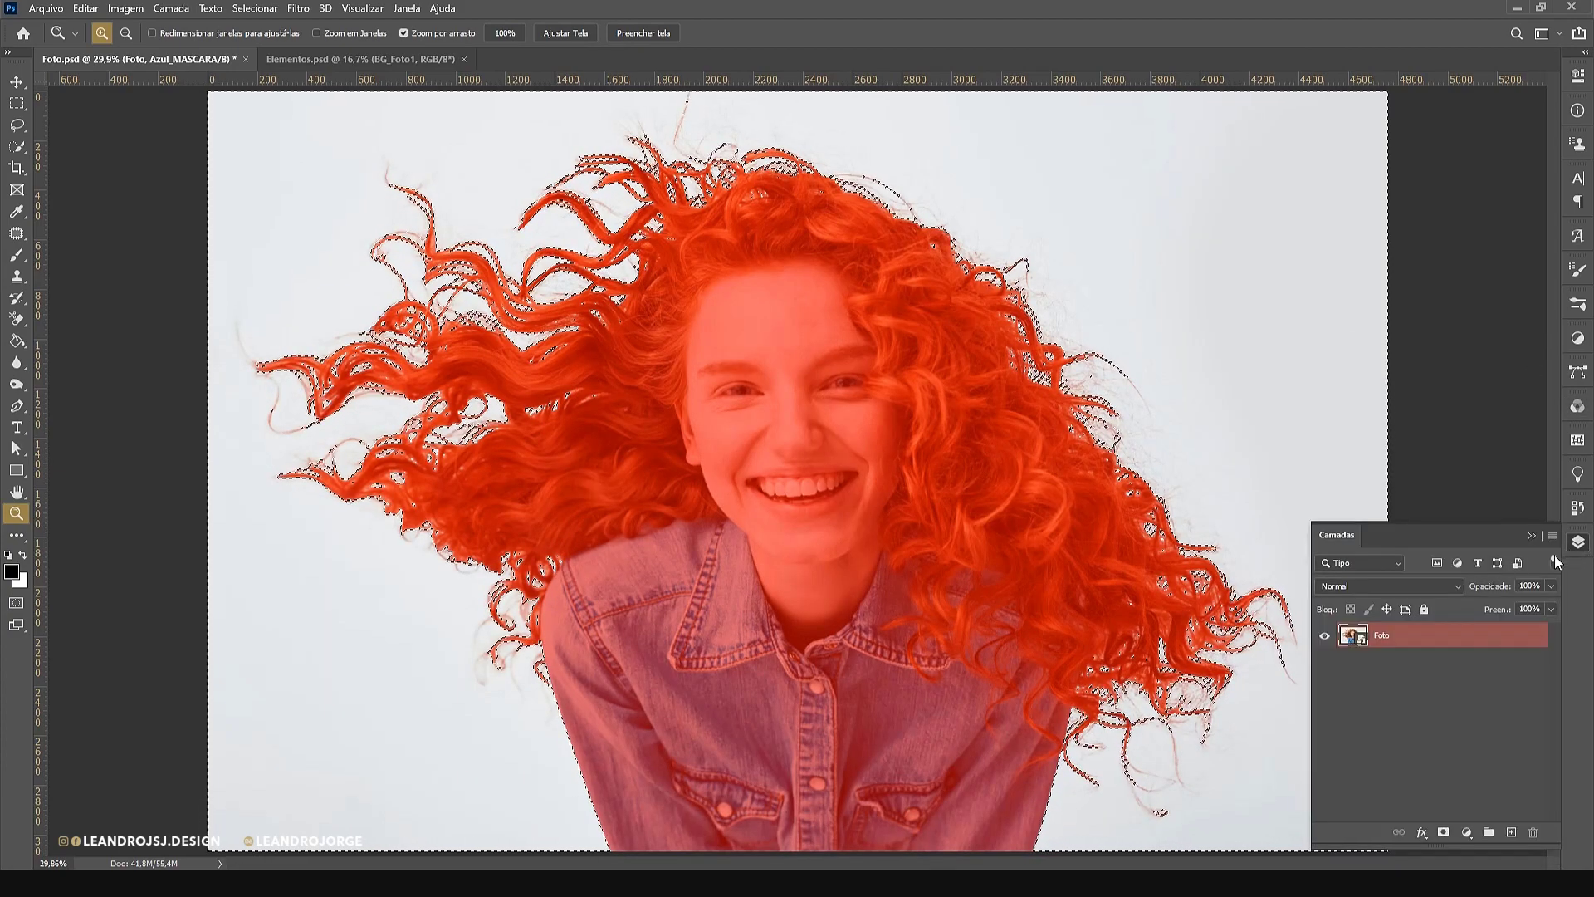
right_click(1402, 639)
left_click(1243, 196)
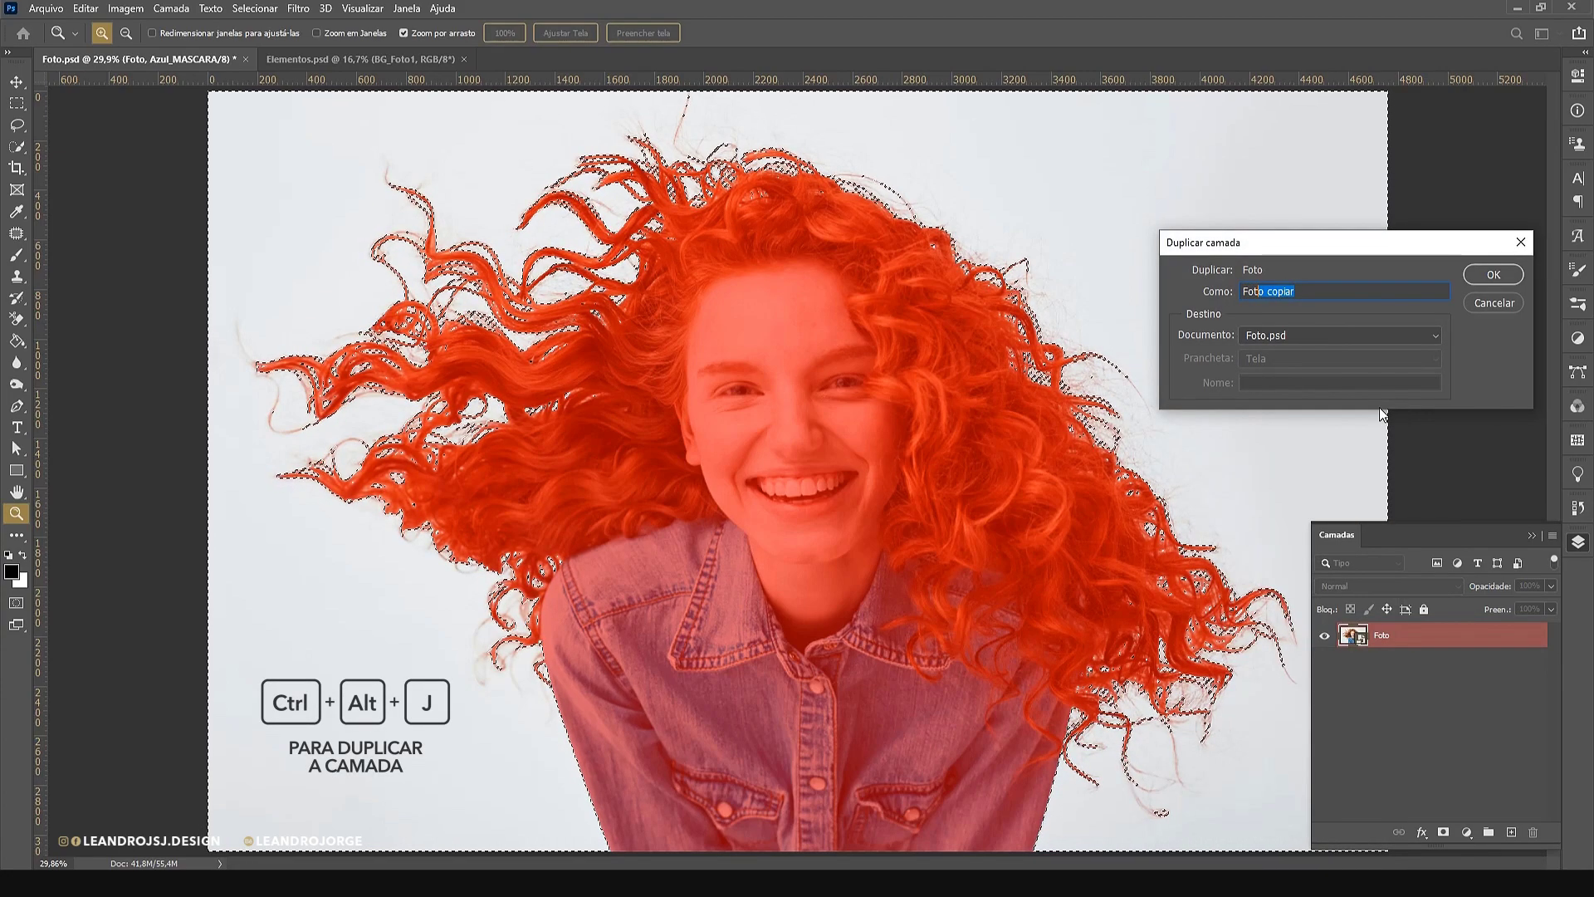
type("Foto_BACKUP")
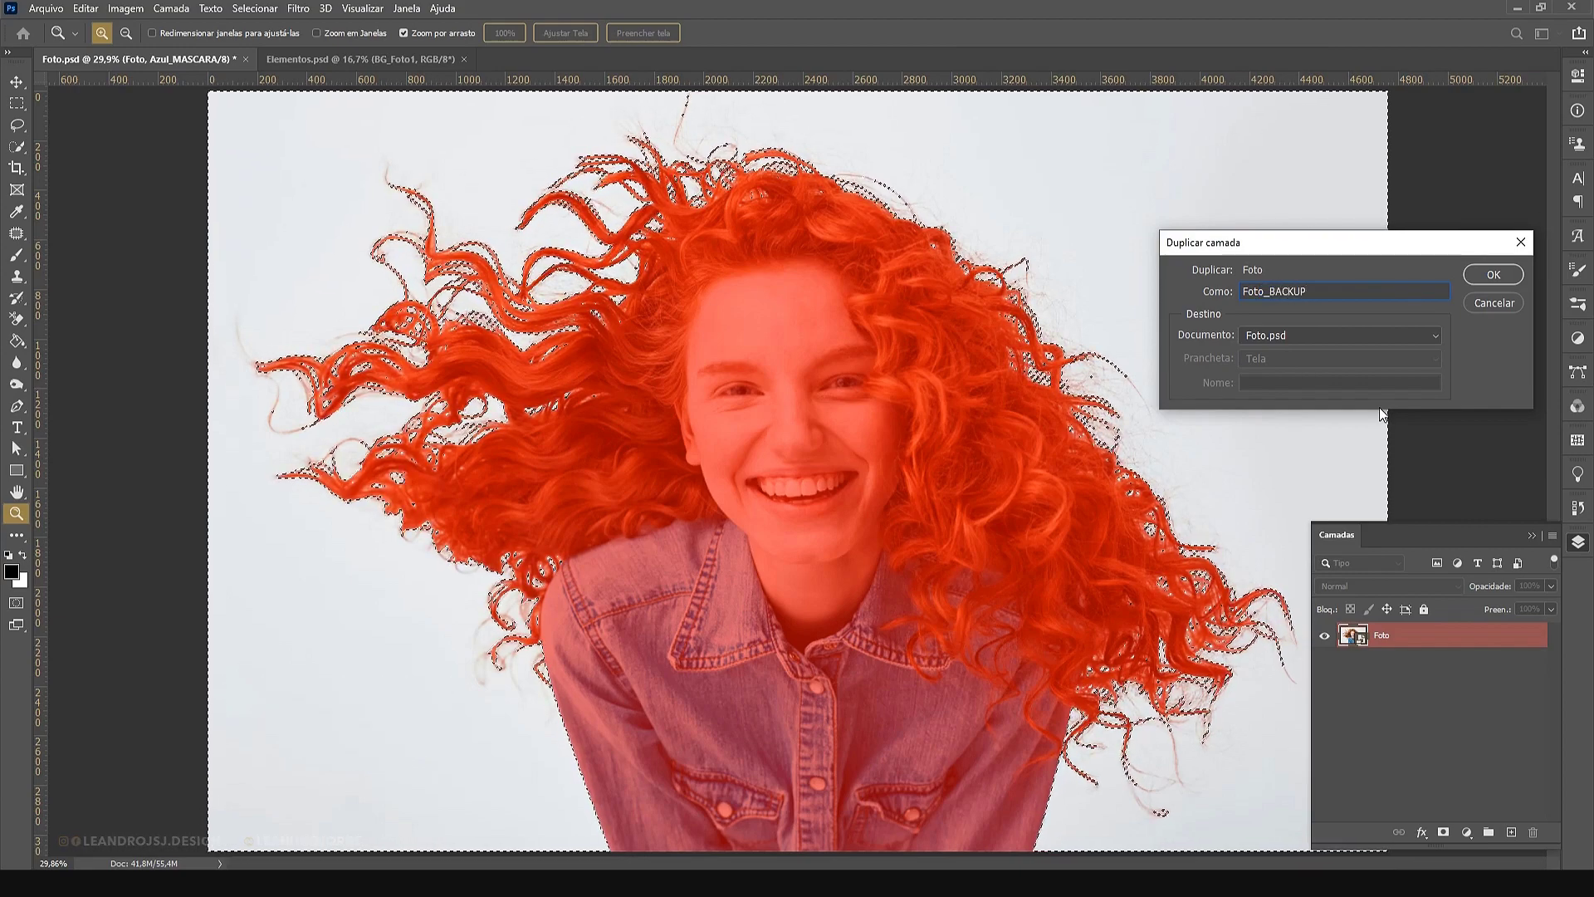
key("Return")
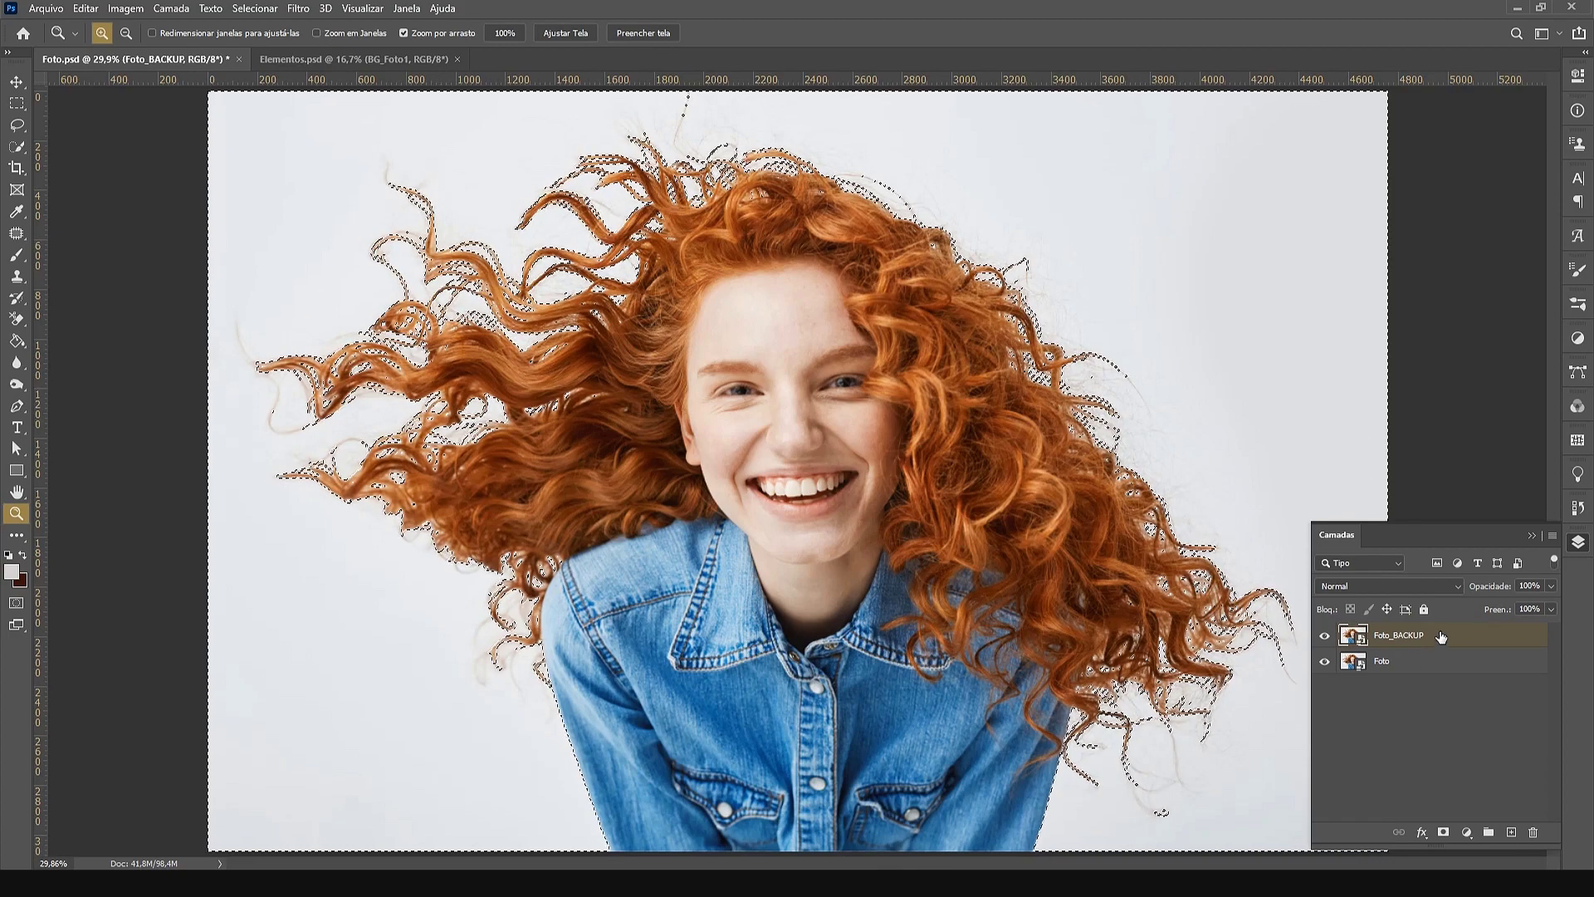
Place Foto_BACKUP beneath Foto, lock and hide it, and make Foto the active layer
left_click_drag(1441, 636, 1442, 682)
left_click(1424, 610)
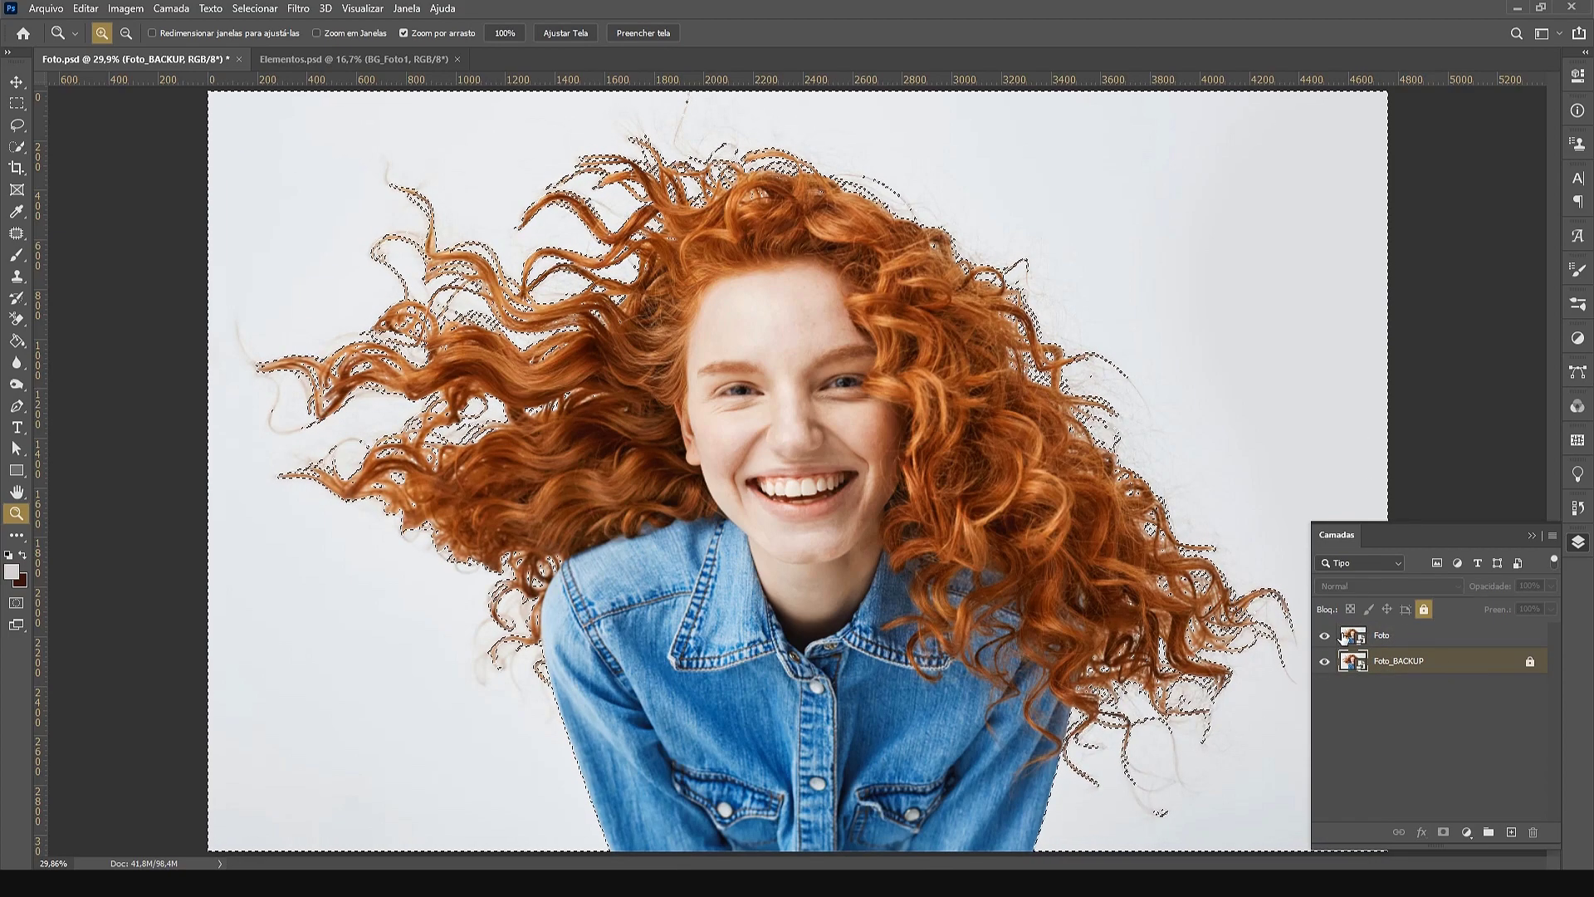
left_click(1324, 661)
left_click(1408, 636)
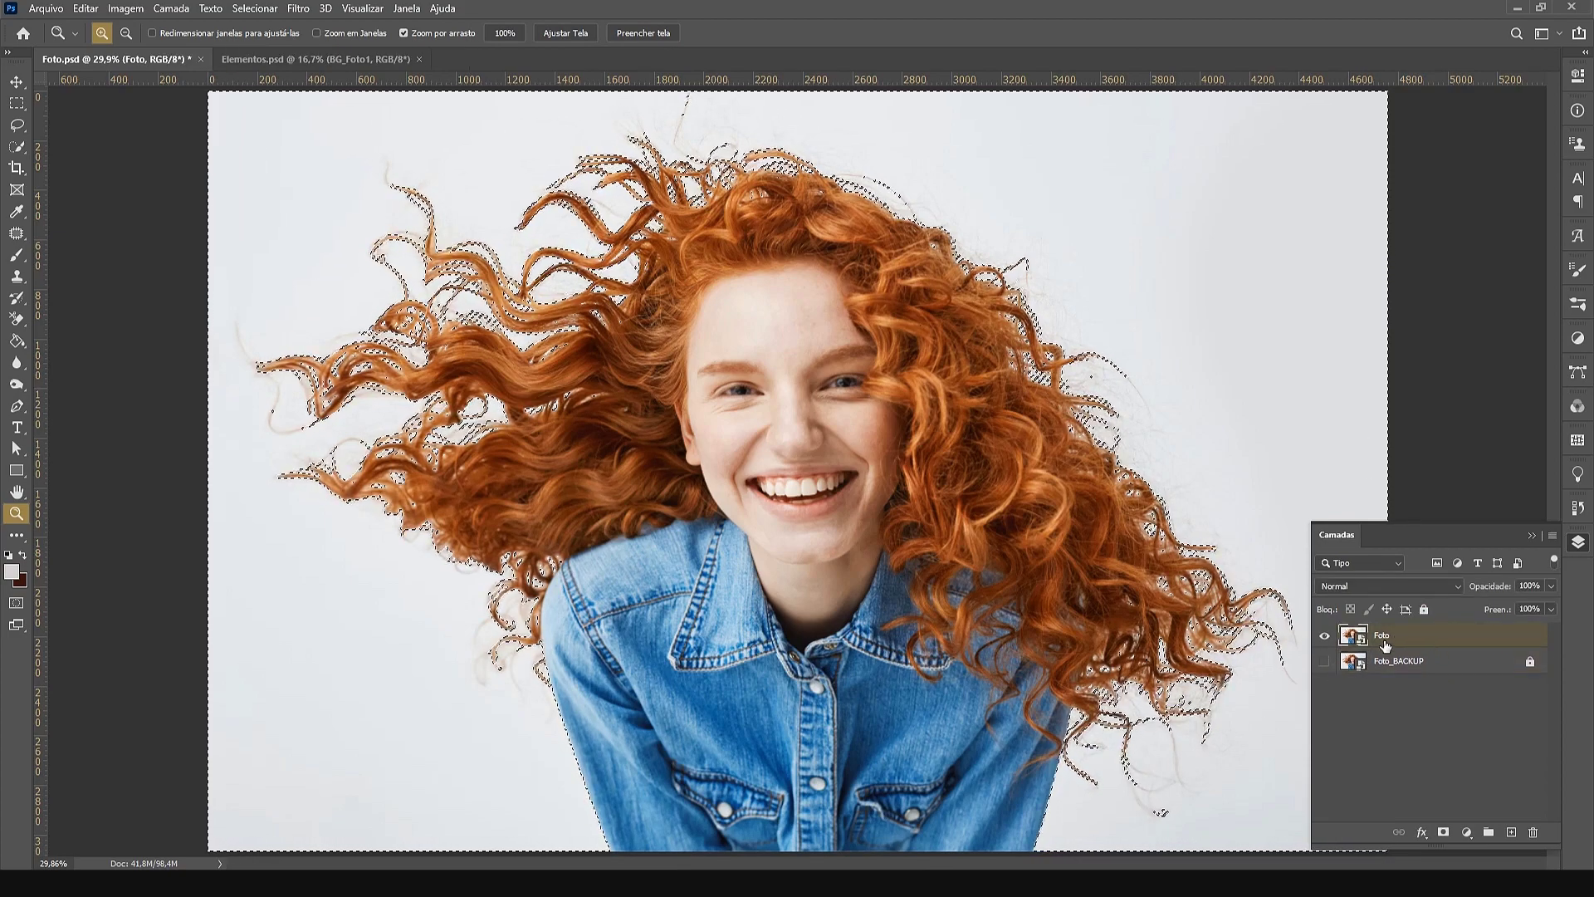
Rasterize the Foto layer and invert the selection so that it covers the woman
right_click(1408, 636)
left_click(1250, 459)
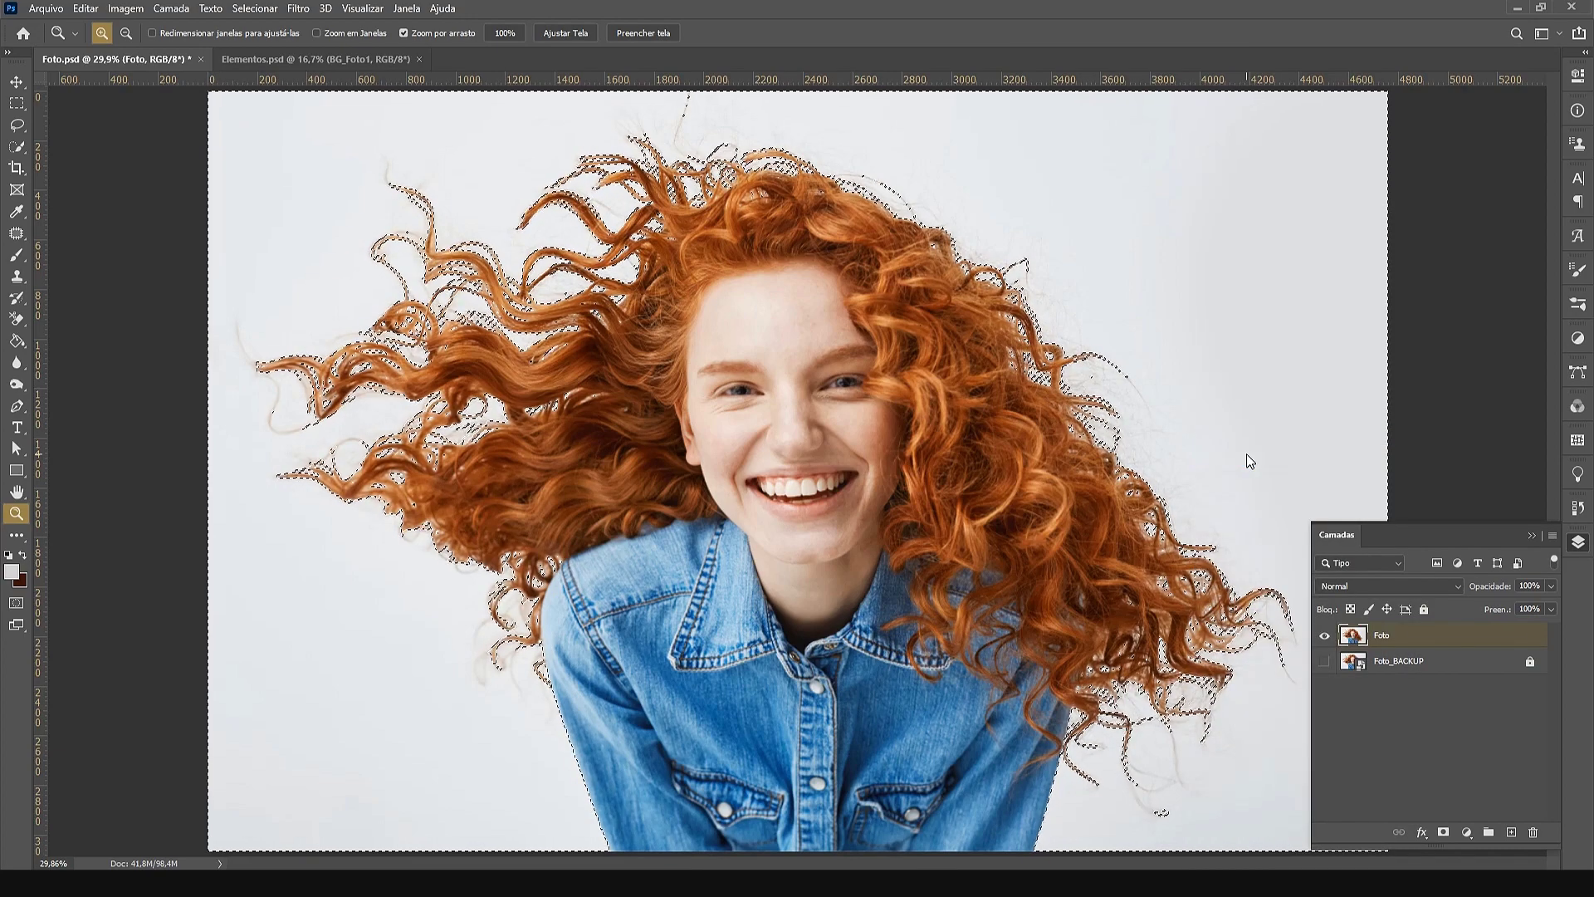
key("ctrl+shift+i")
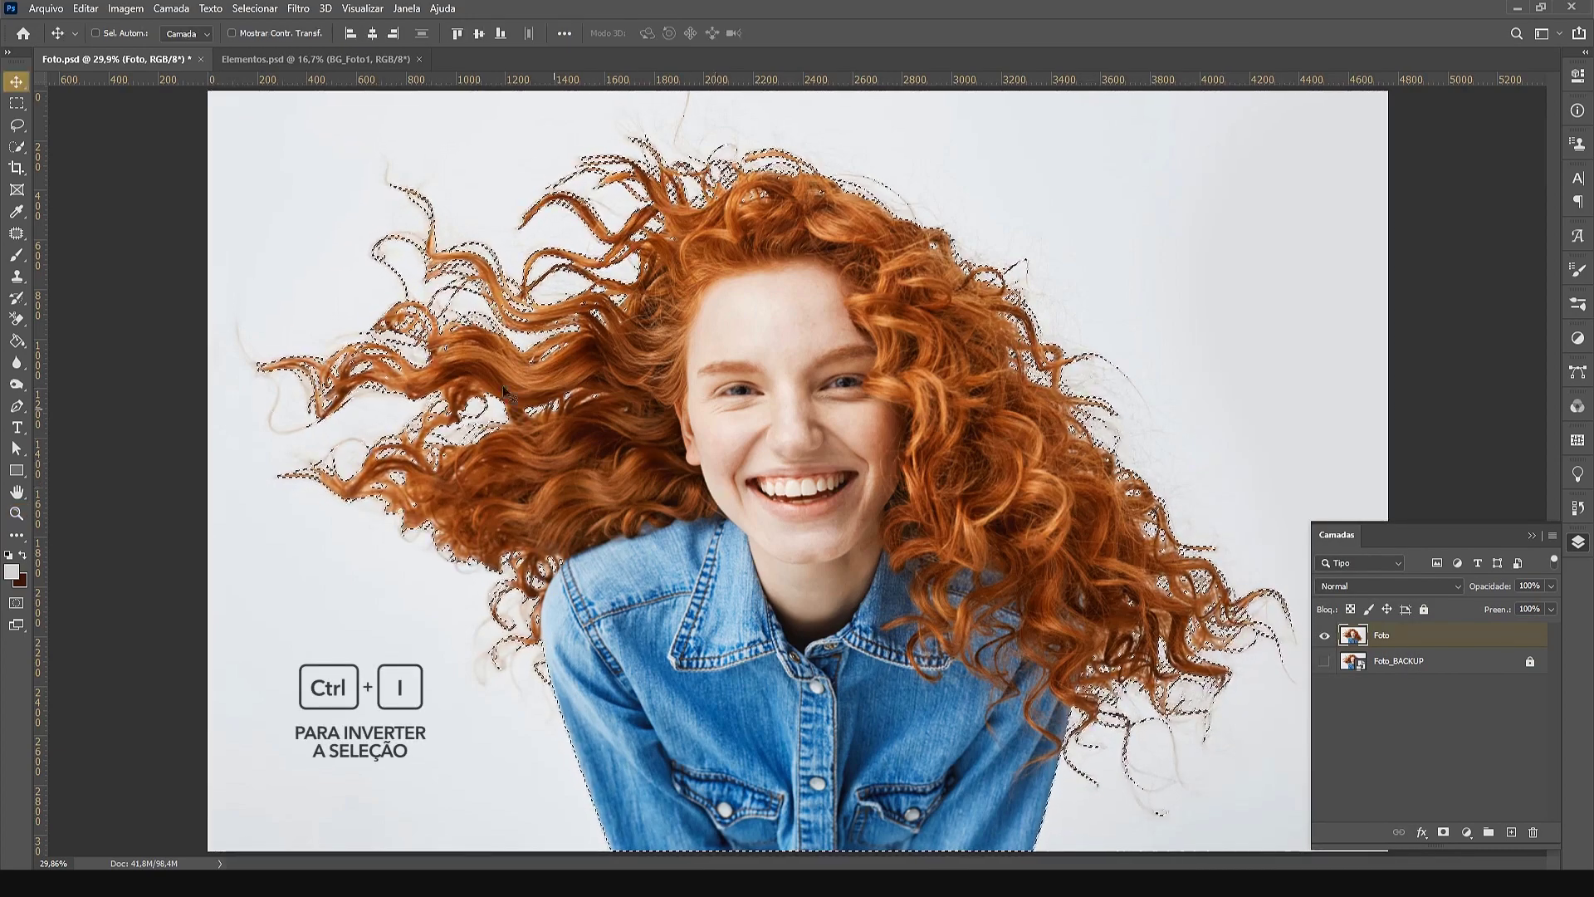
Switch to the Quick Selection tool and open Select and Mask for the current selection
left_click(17, 150)
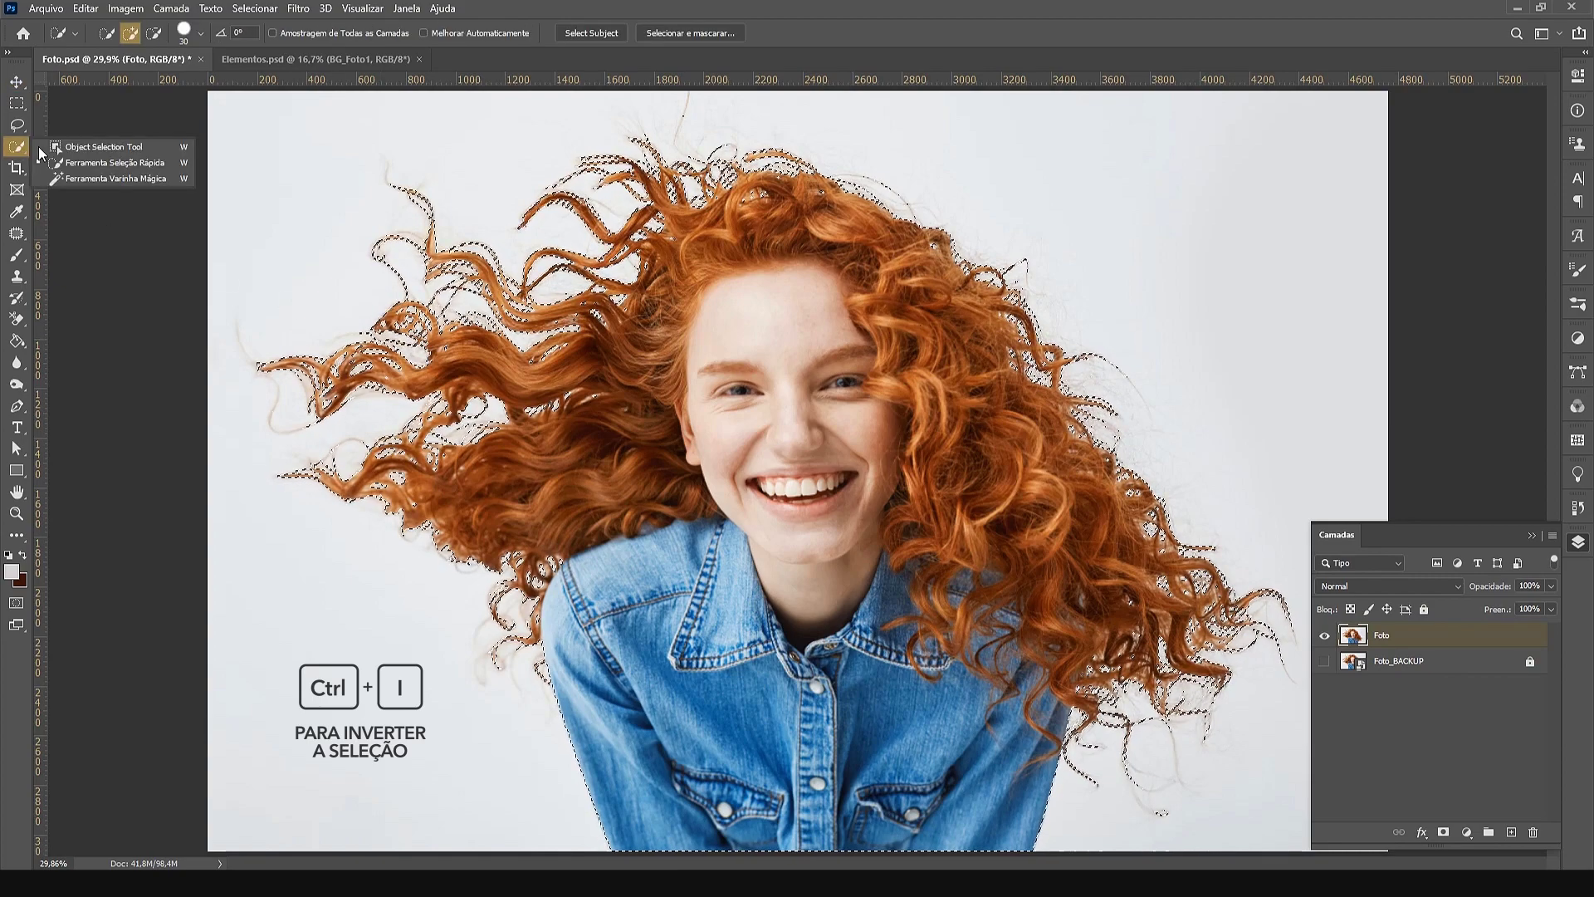
left_click(123, 159)
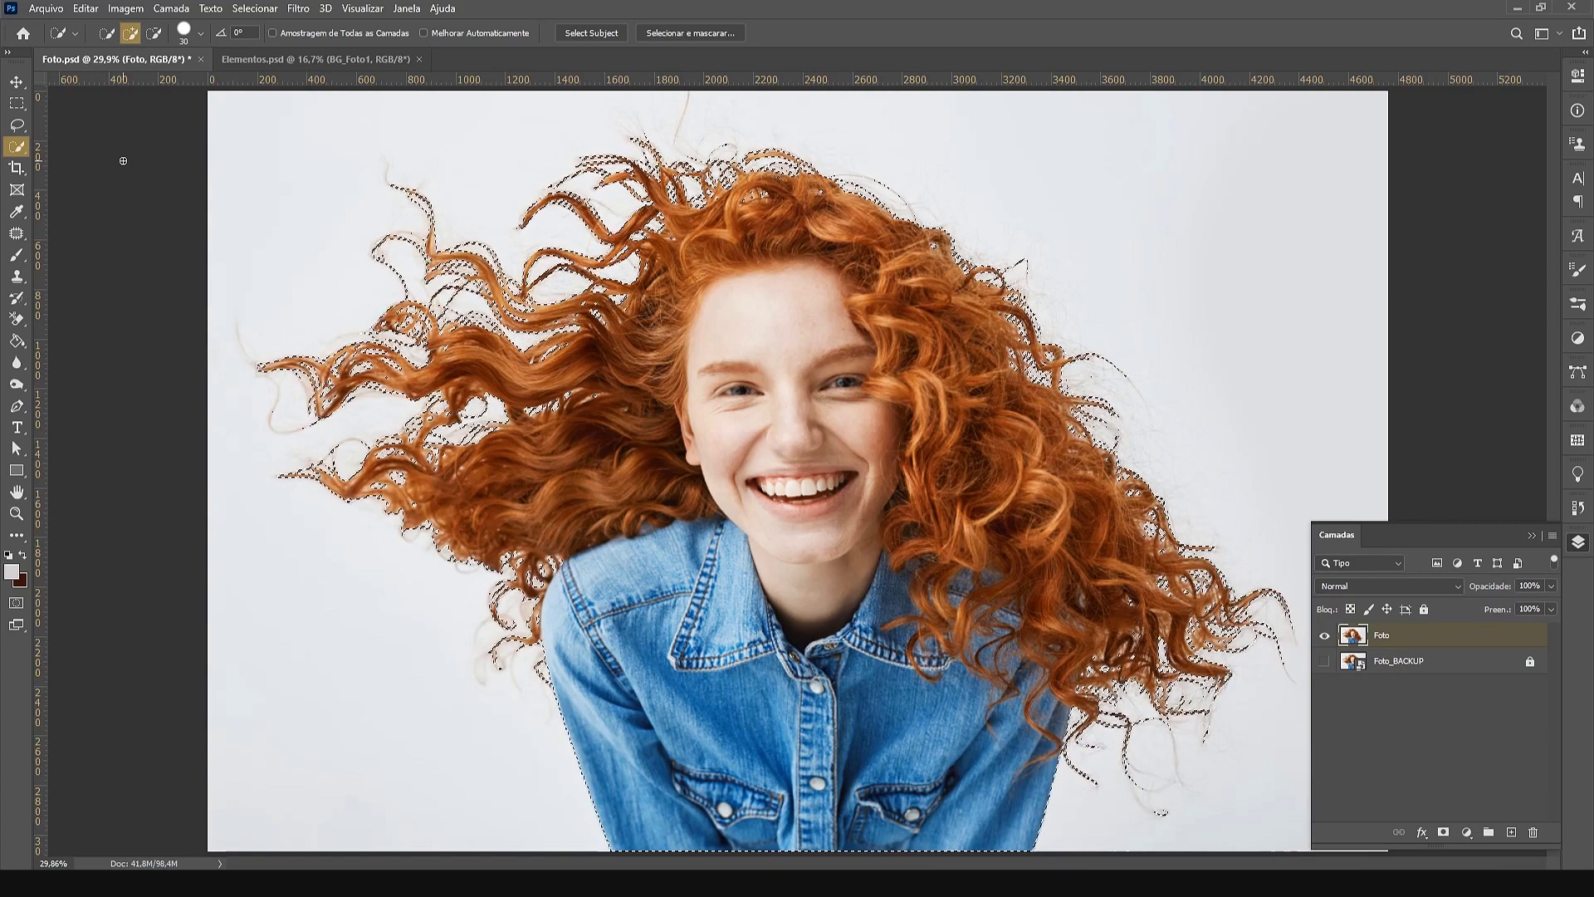
right_click(570, 439)
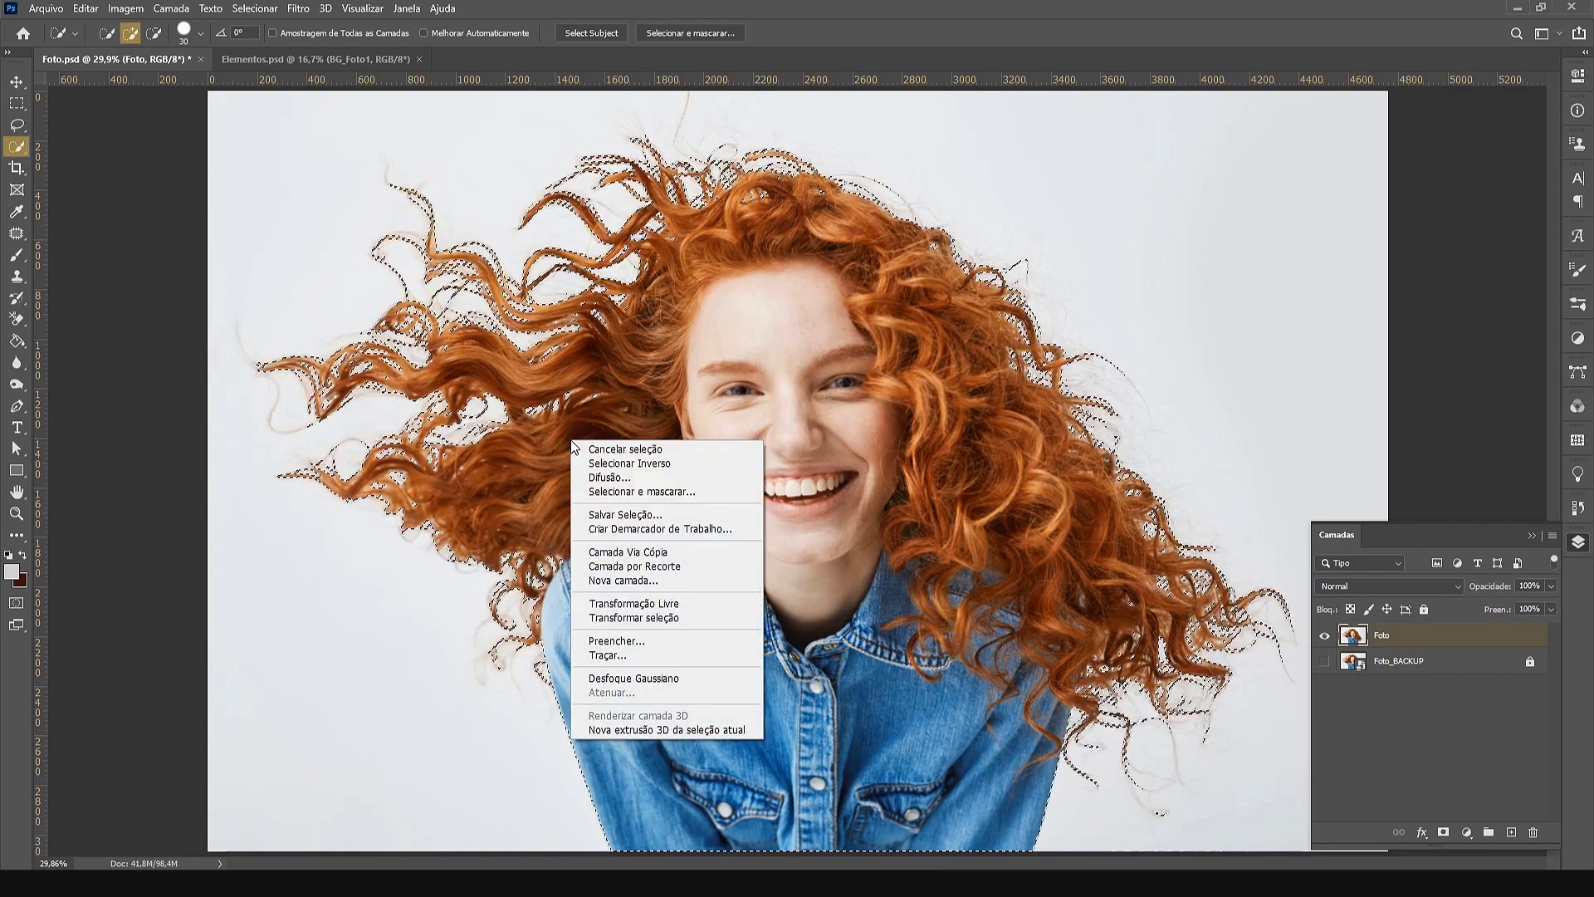
left_click(603, 491)
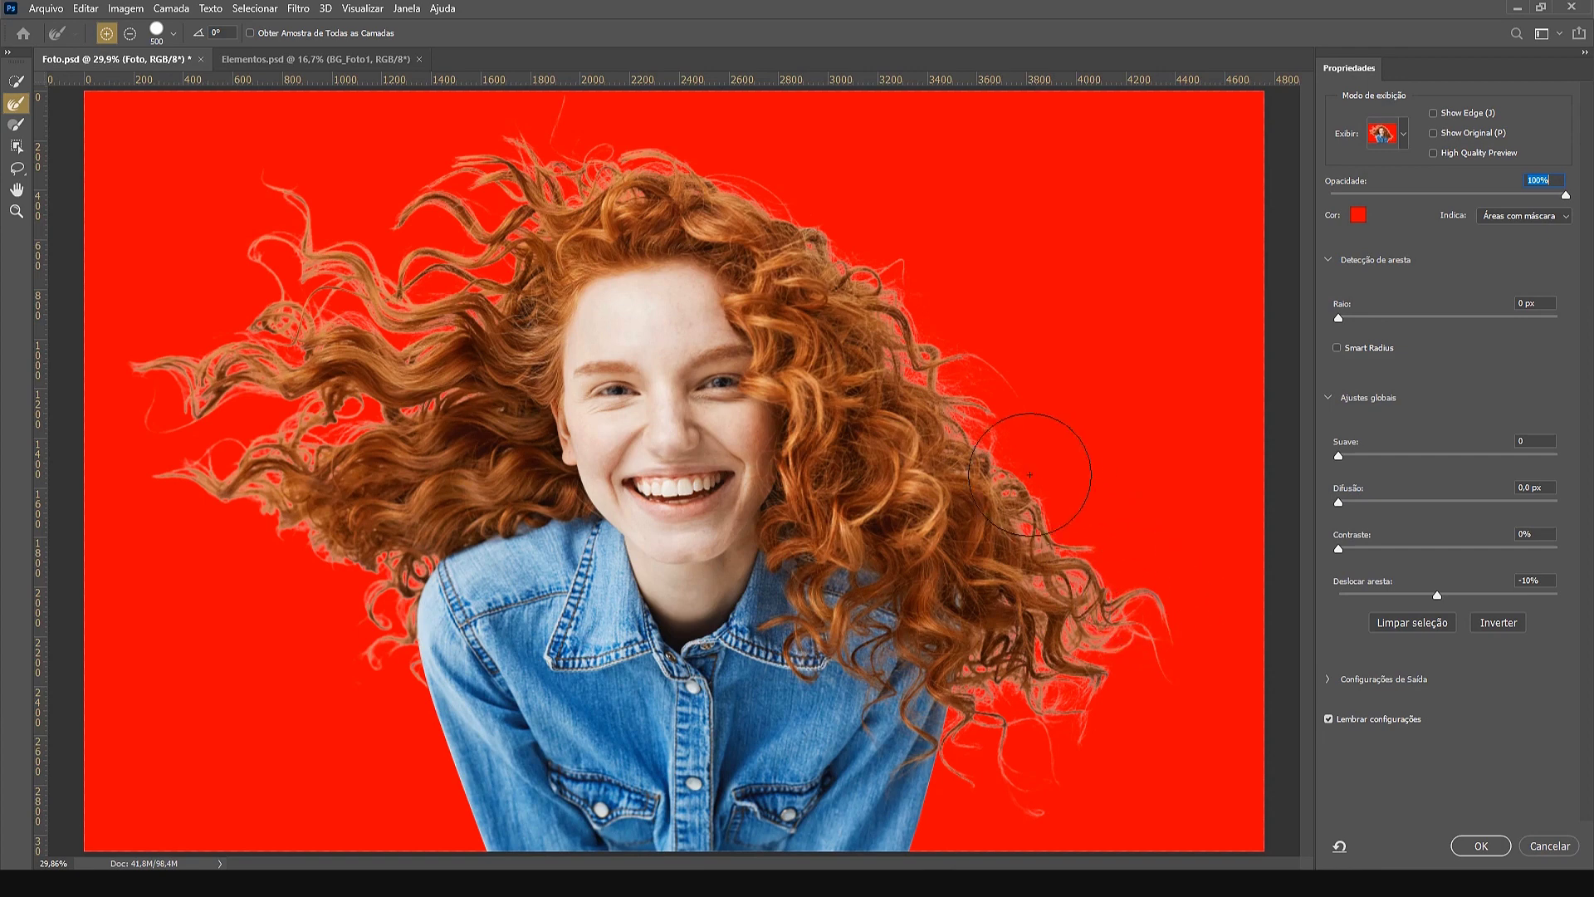
Activate the Refine Edge Brush and keep the red Overlay view at 100% opacity
left_click(18, 84)
left_click(15, 104)
left_click(15, 129)
left_click(13, 105)
left_click(1402, 135)
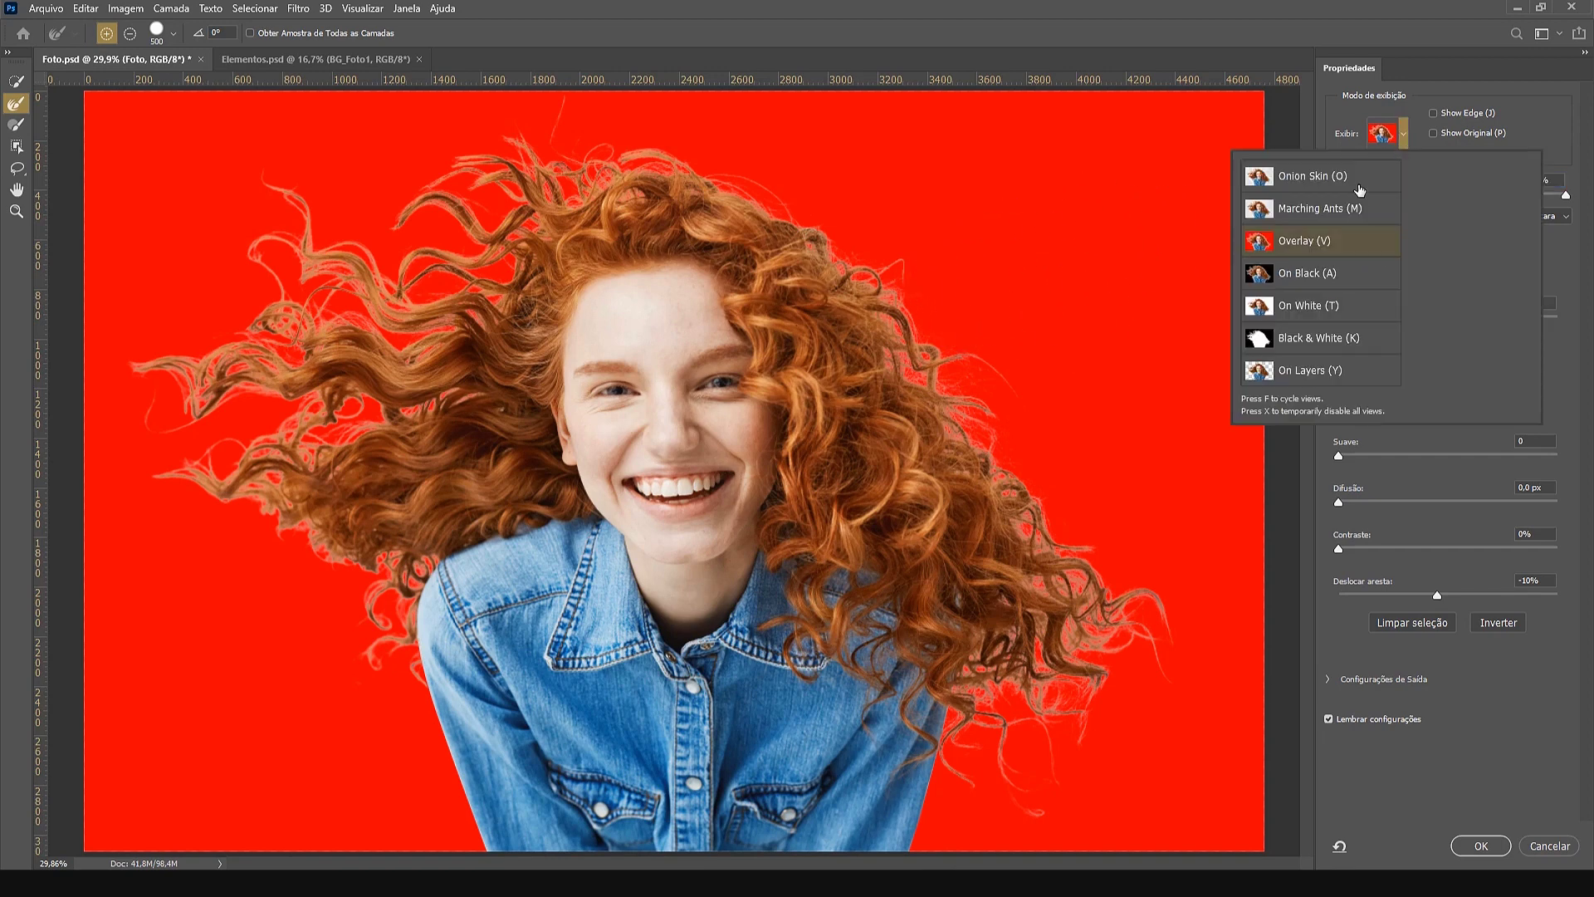
left_click(1548, 118)
mouse_move(1566, 200)
left_mouse_down()
mouse_move(1411, 197)
mouse_move(1592, 195)
left_mouse_up()
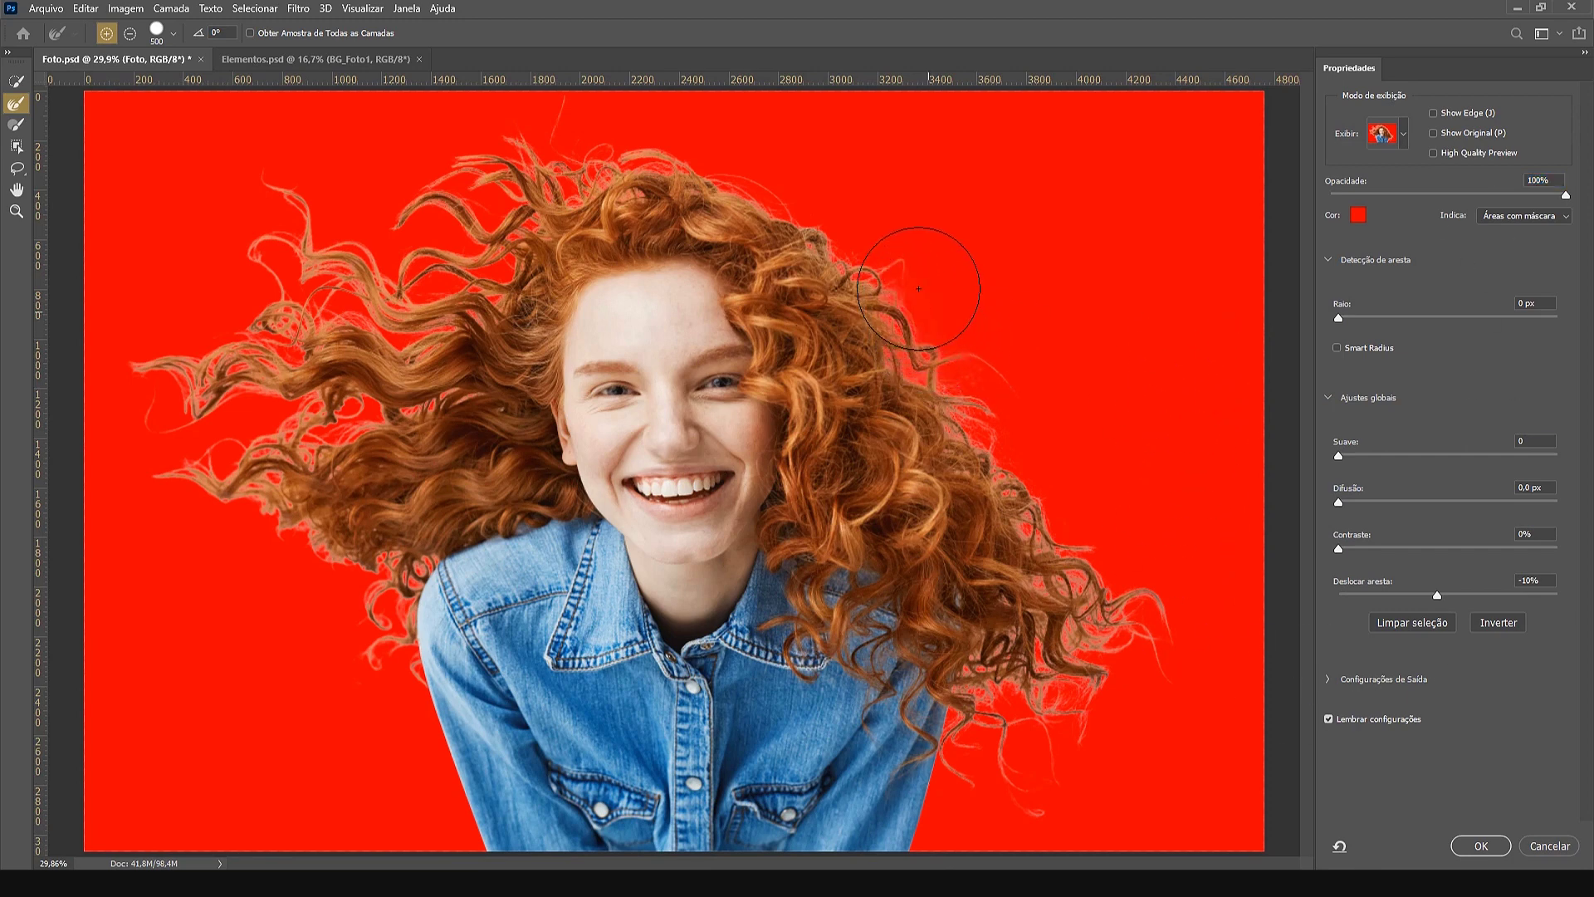
Brush the outer hair edges with the Refine Edge Brush at 500 px, reducing it to 175 and 125 px for the curls beside the shoulder
mouse_move(861, 237)
left_mouse_down()
mouse_move(1103, 426)
mouse_move(1007, 384)
mouse_move(1101, 581)
mouse_move(1050, 785)
mouse_move(726, 114)
mouse_move(559, 114)
mouse_move(456, 182)
left_mouse_up()
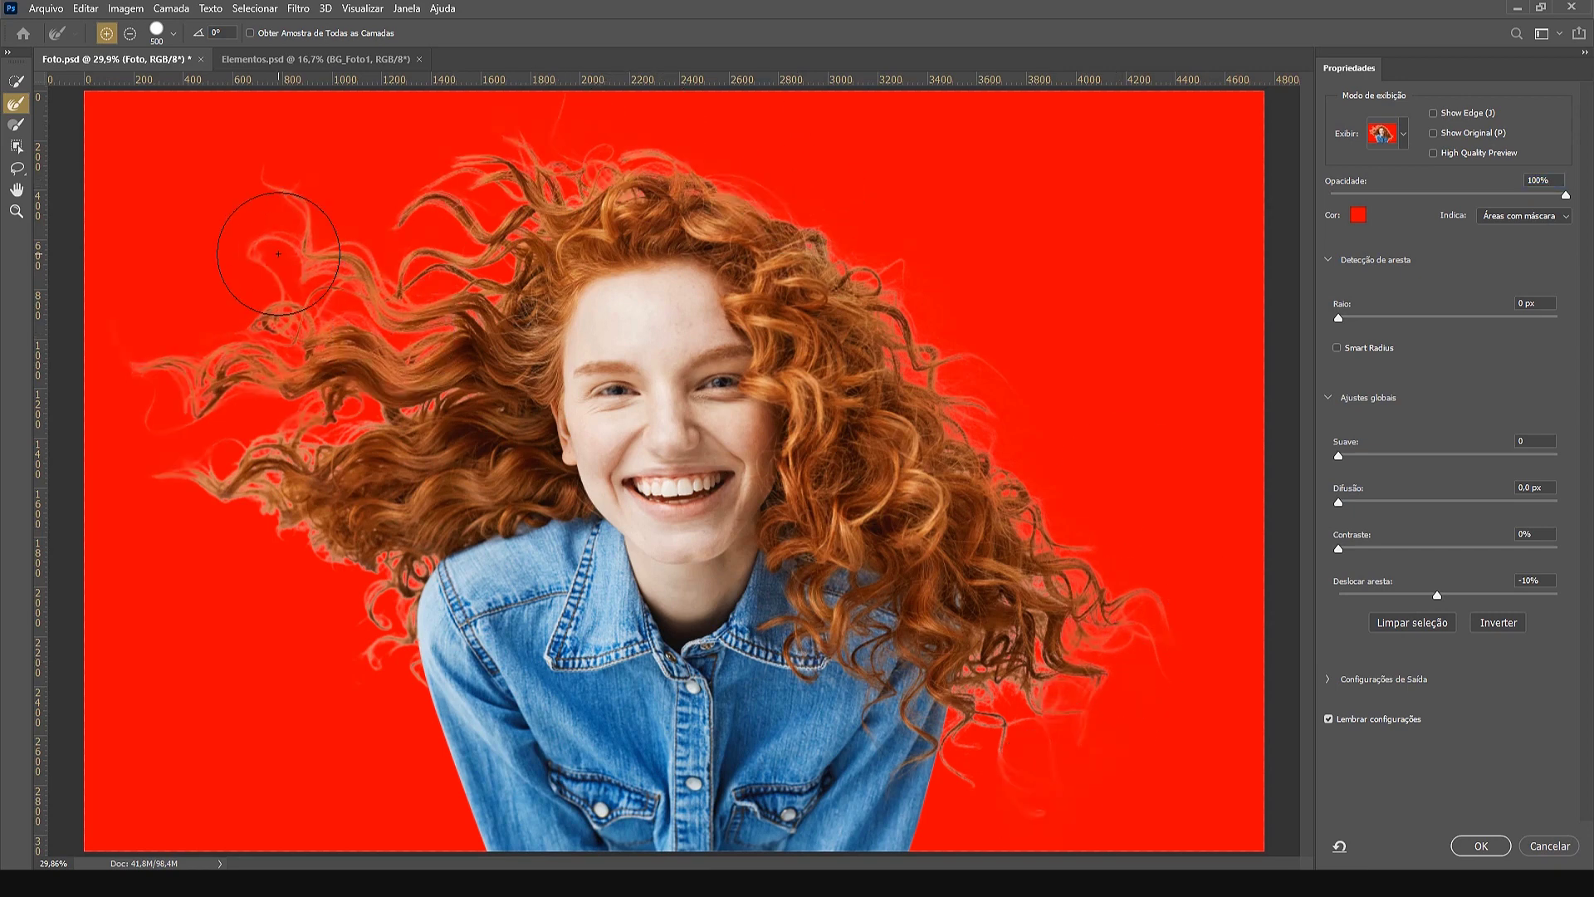
left_click_drag(237, 495, 187, 490)
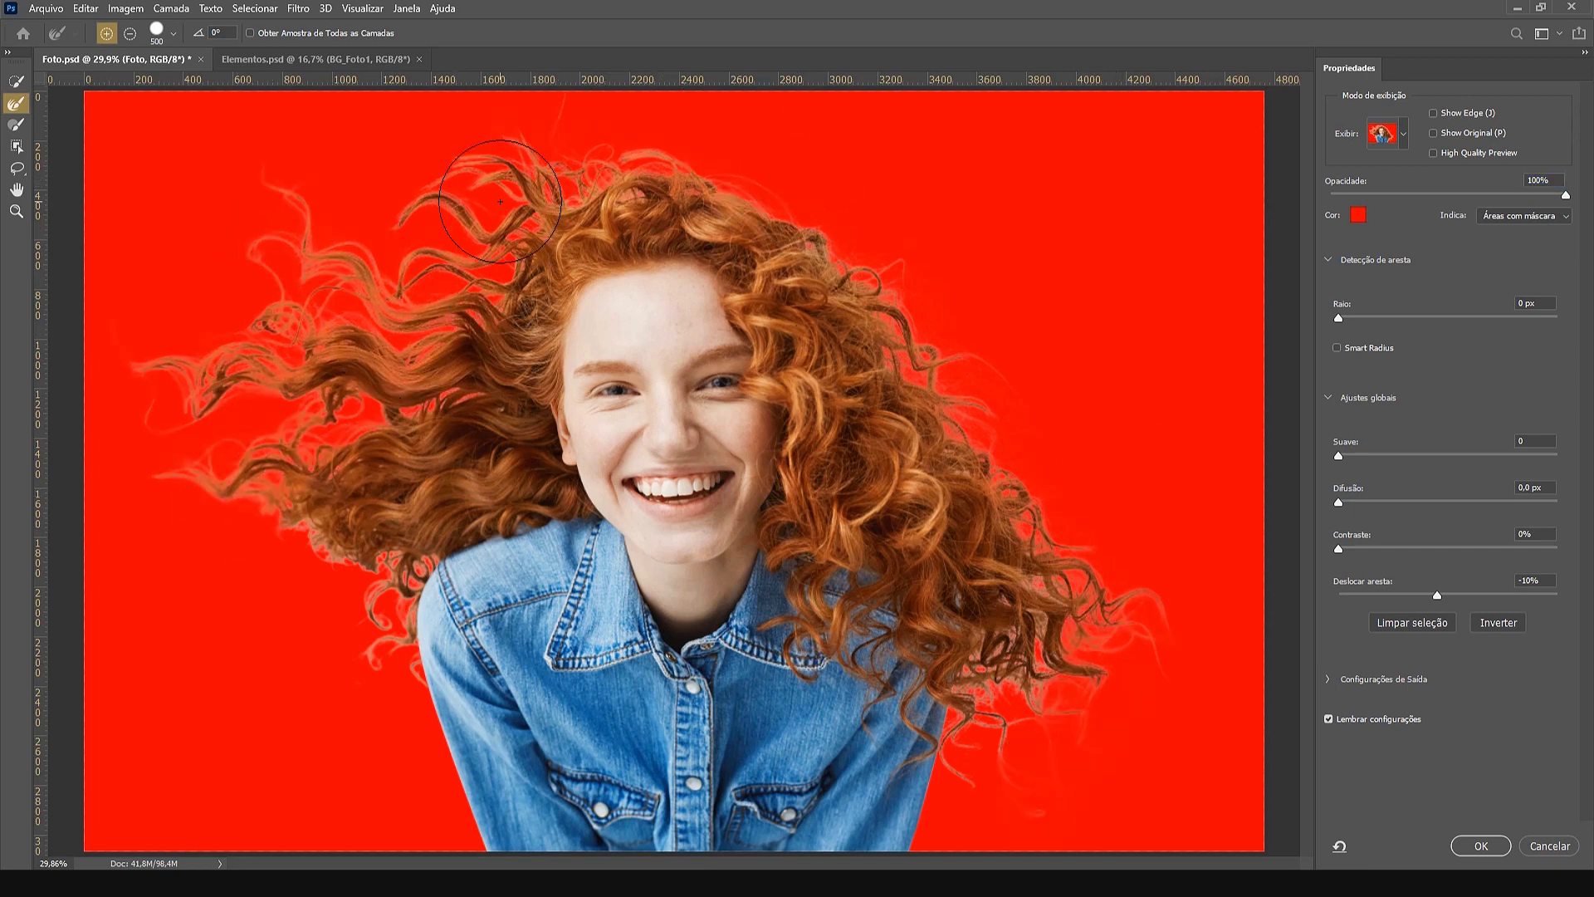
key("bracketleft")
key("bracketleft")
key("bracketleft")
key("bracketleft")
key("bracketleft")
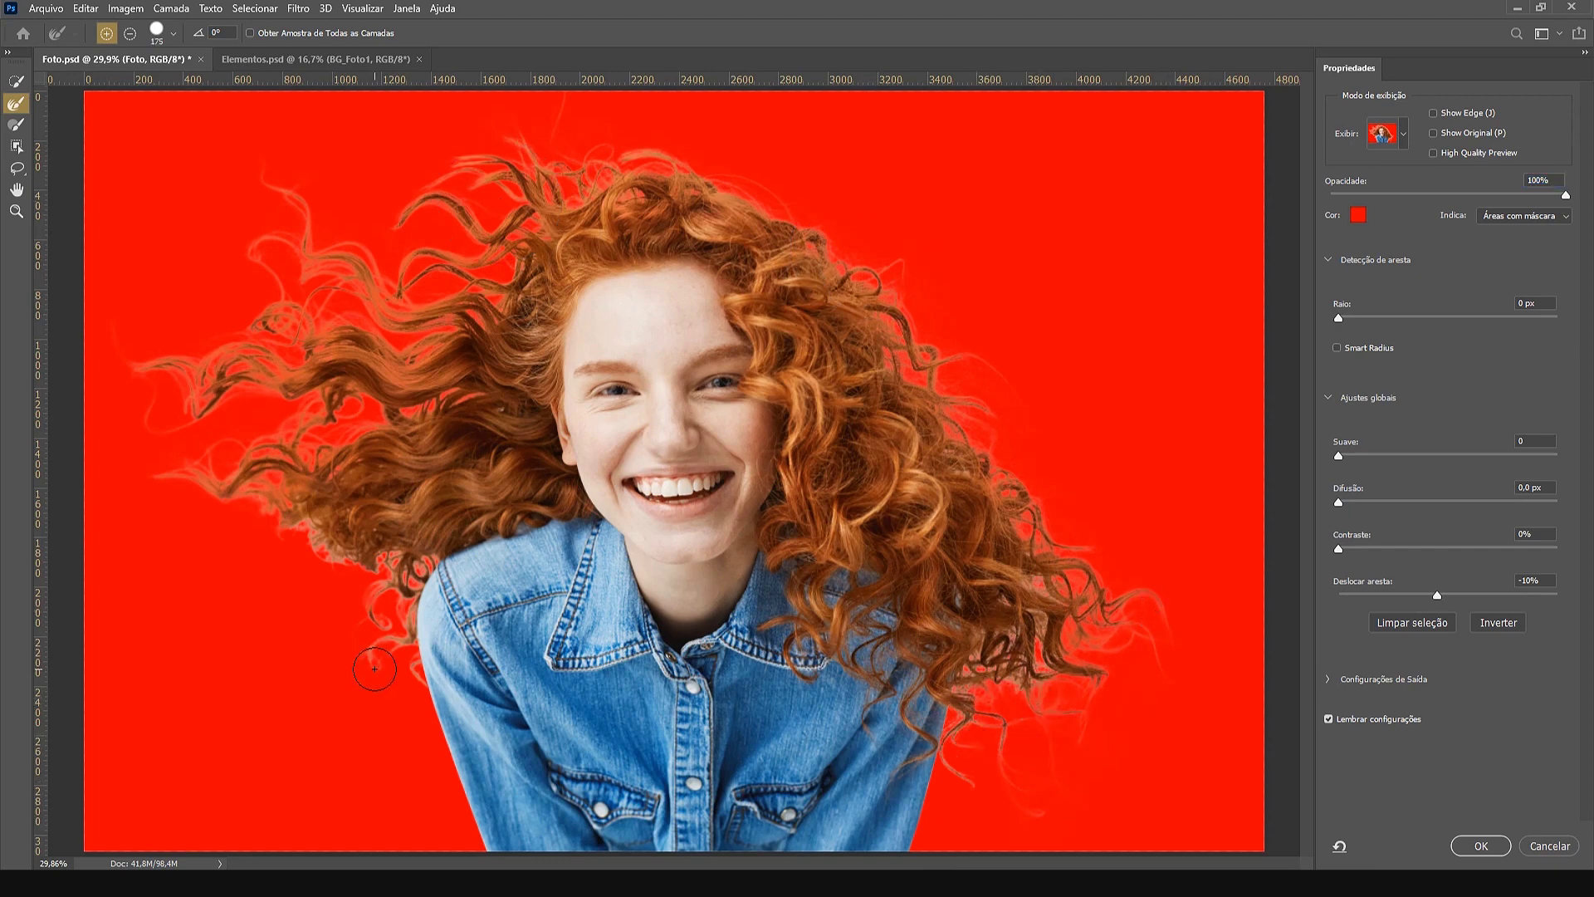
key("bracketleft")
key("bracketleft")
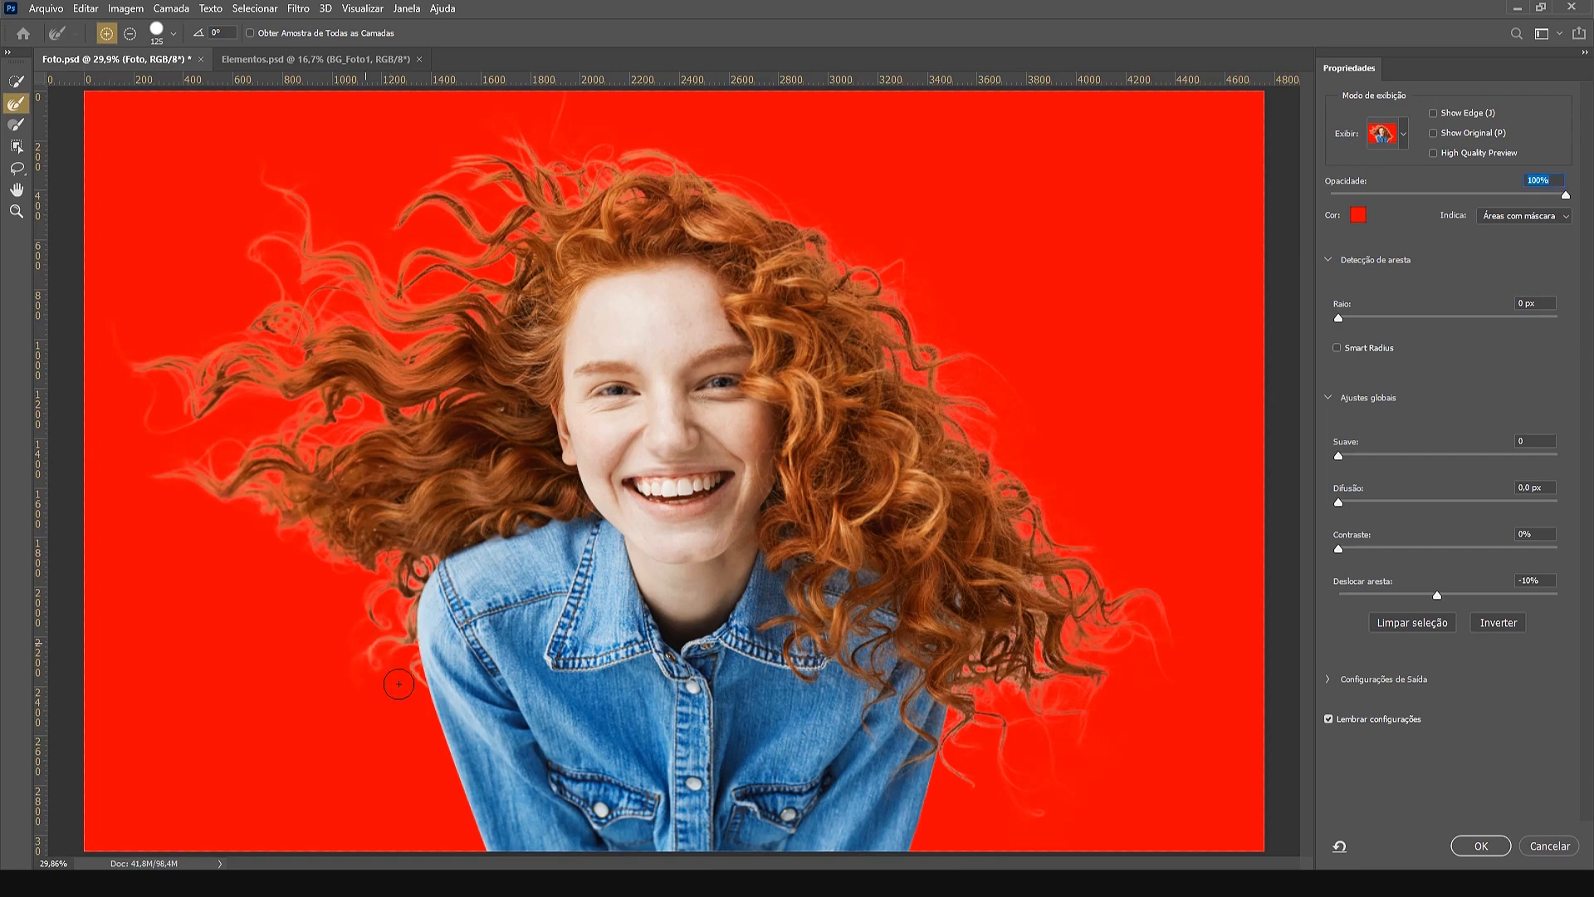
Touch up the lower-left locks with a larger Refine Edge Brush and add the refined selection as a layer mask on Foto
key("bracketright")
key("bracketright")
key("bracketright")
key("bracketright")
key("bracketright")
key("bracketright")
key("bracketright")
key("bracketright")
key("bracketright")
key("bracketright")
key("bracketright")
key("bracketleft")
key("bracketleft")
left_click(274, 517)
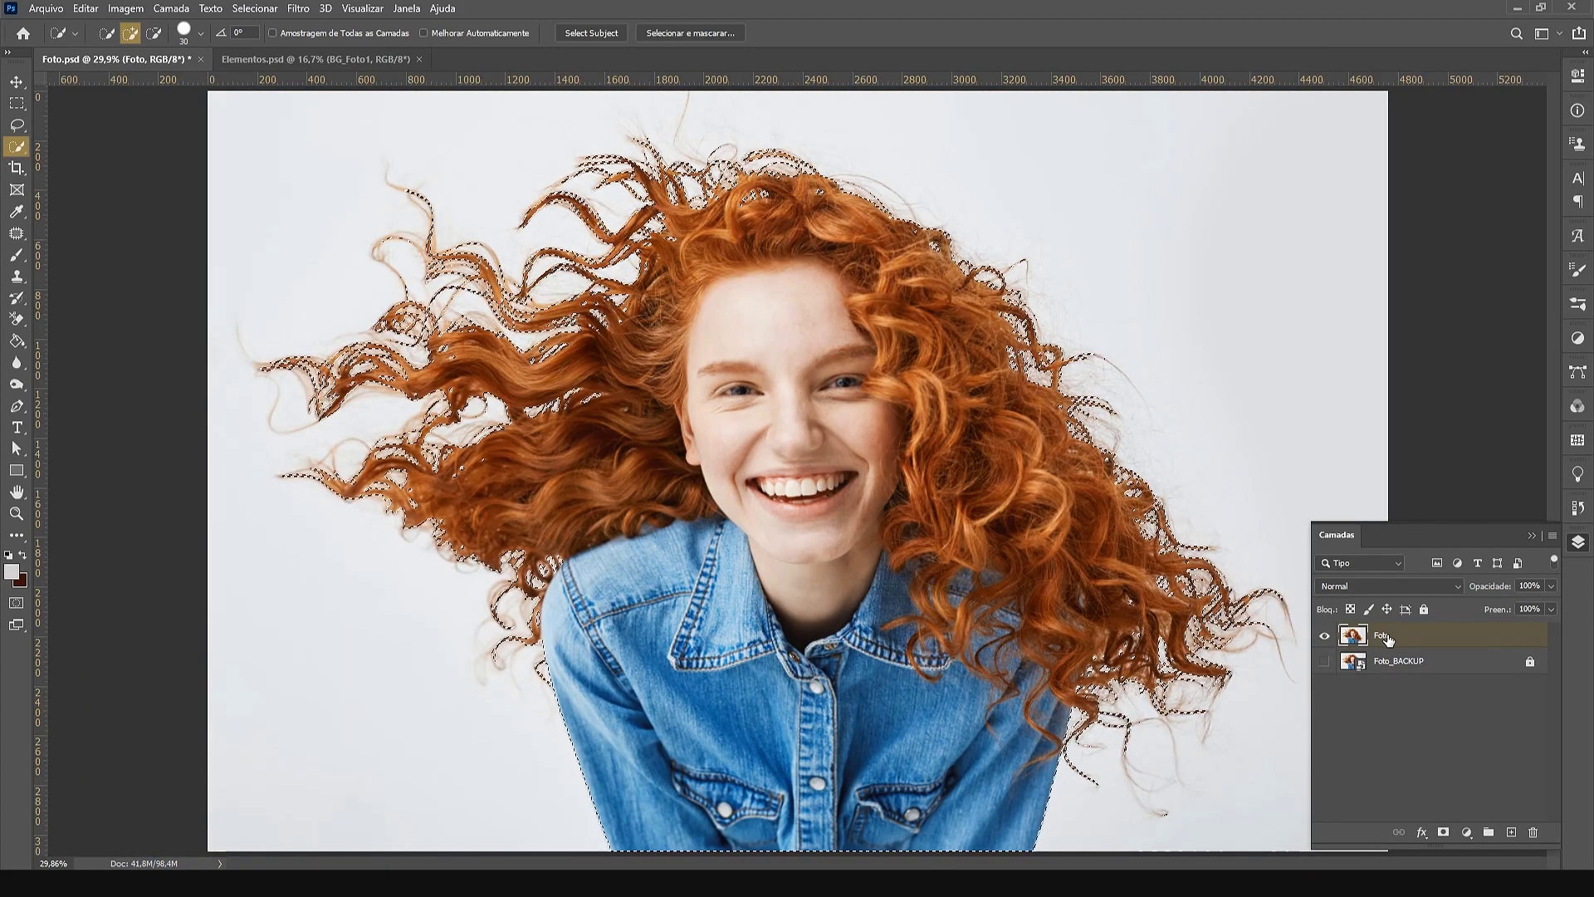
left_click(1444, 832)
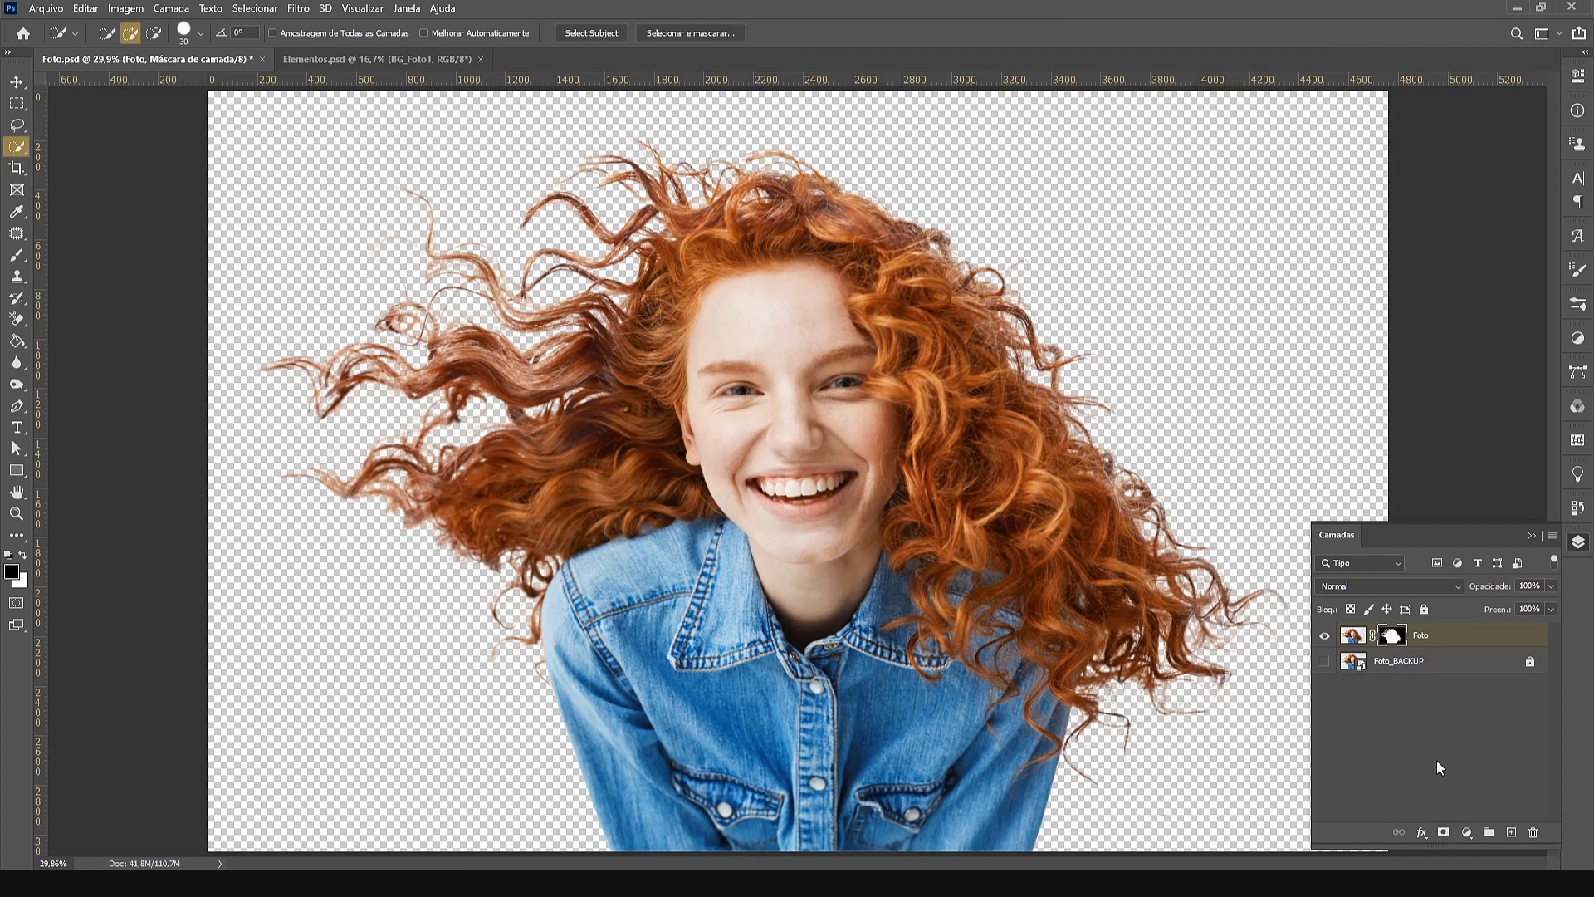
Create a solid color fill layer in teal 3aaaa3 and place it directly below the Foto layer
left_click(1467, 832)
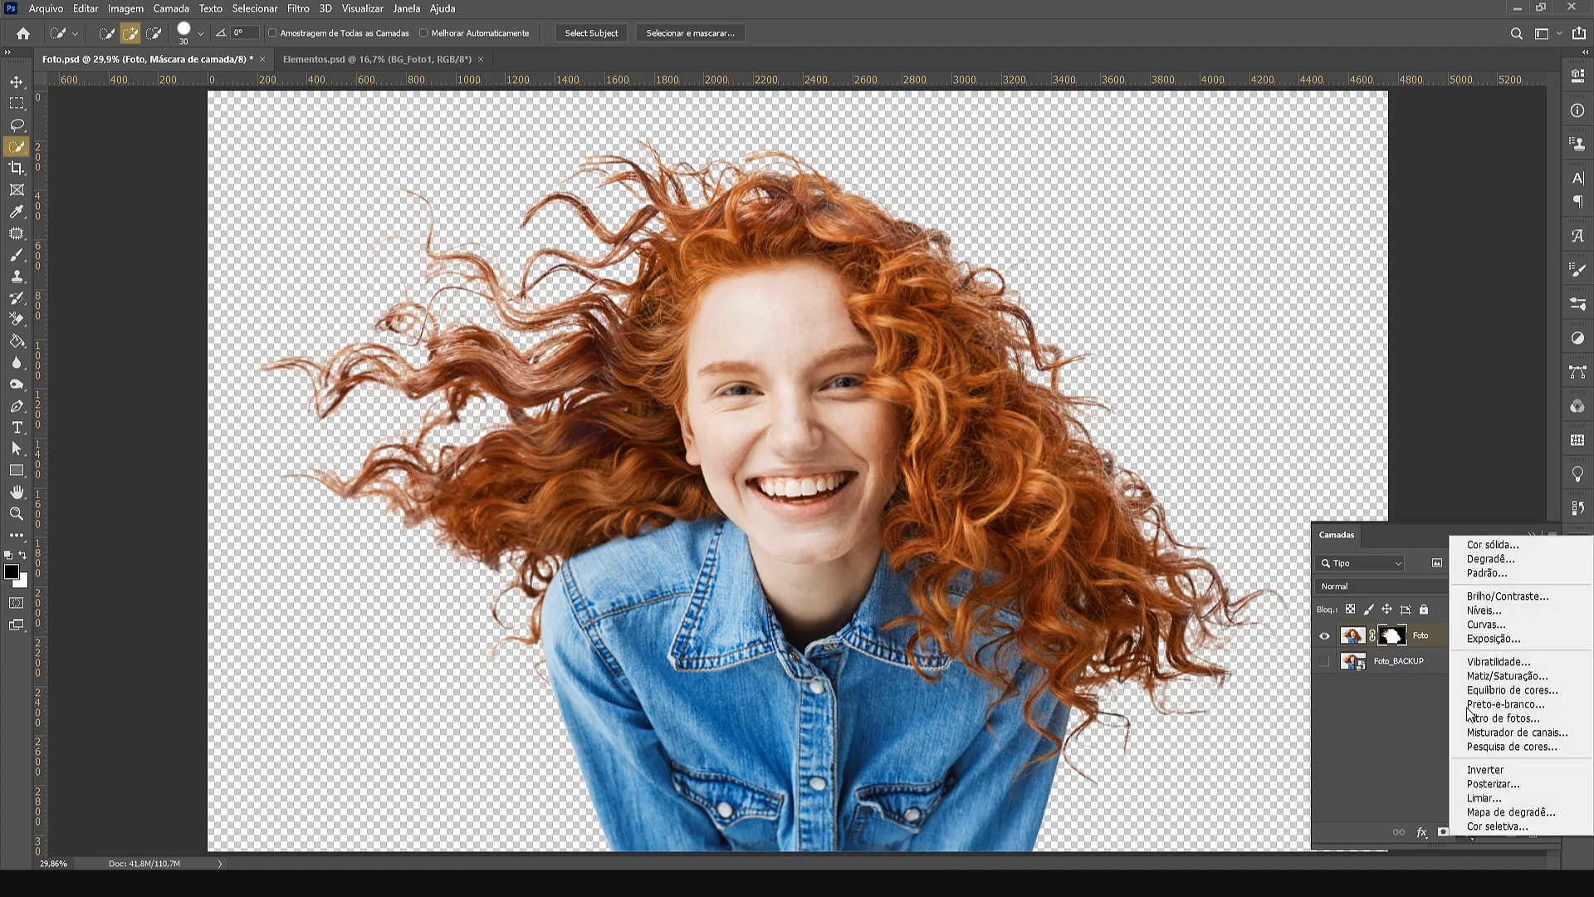
left_click(1487, 547)
left_click(1219, 267)
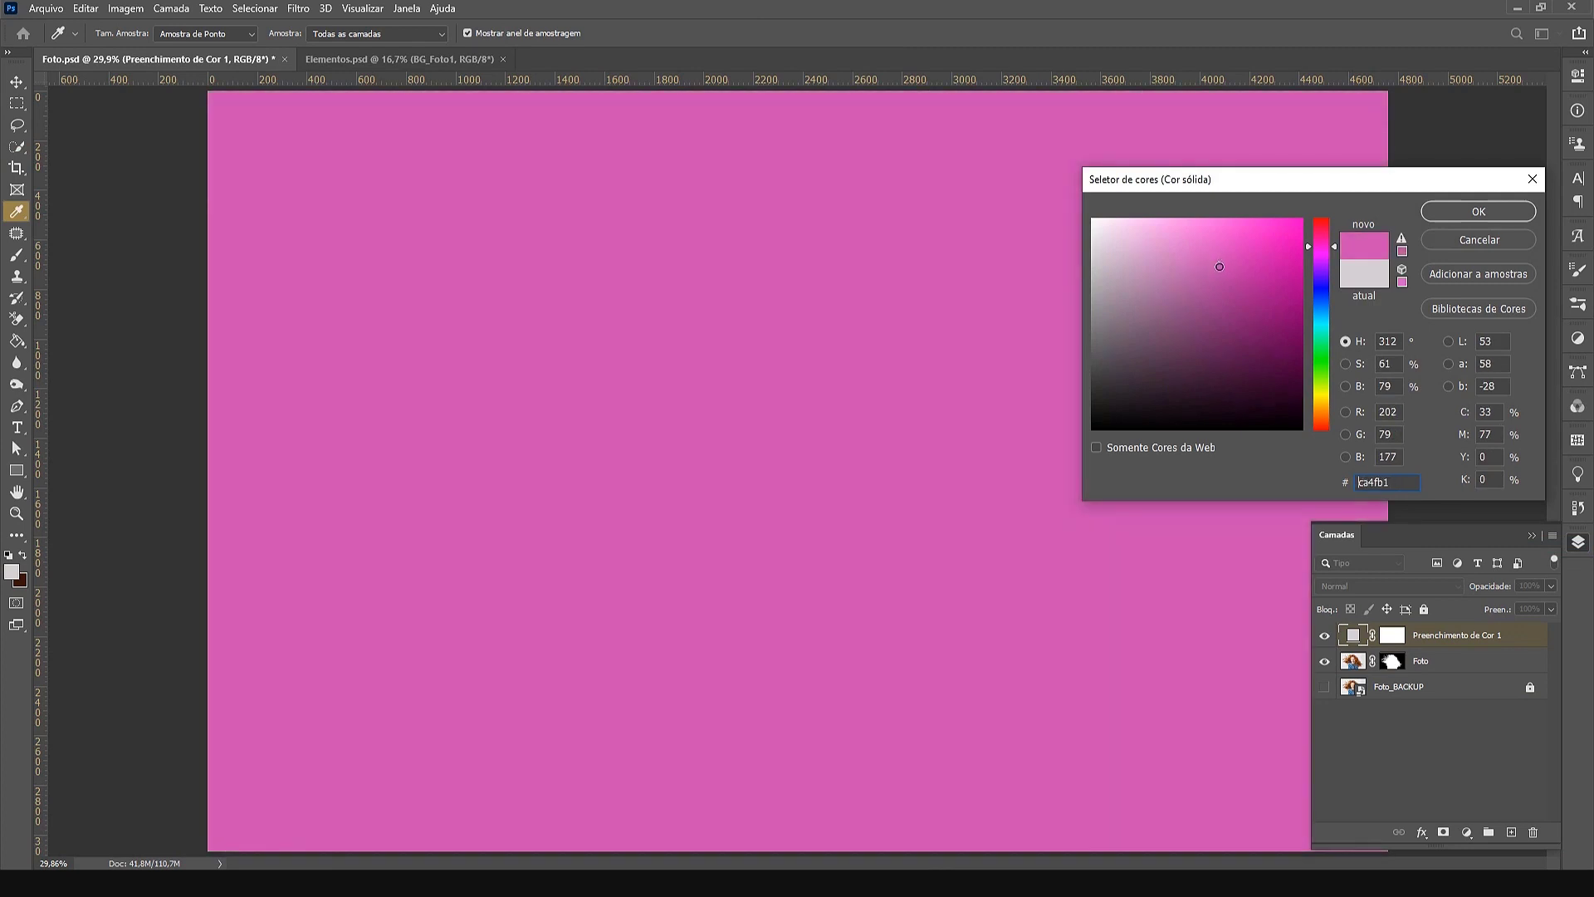
left_click_drag(1325, 309, 1325, 325)
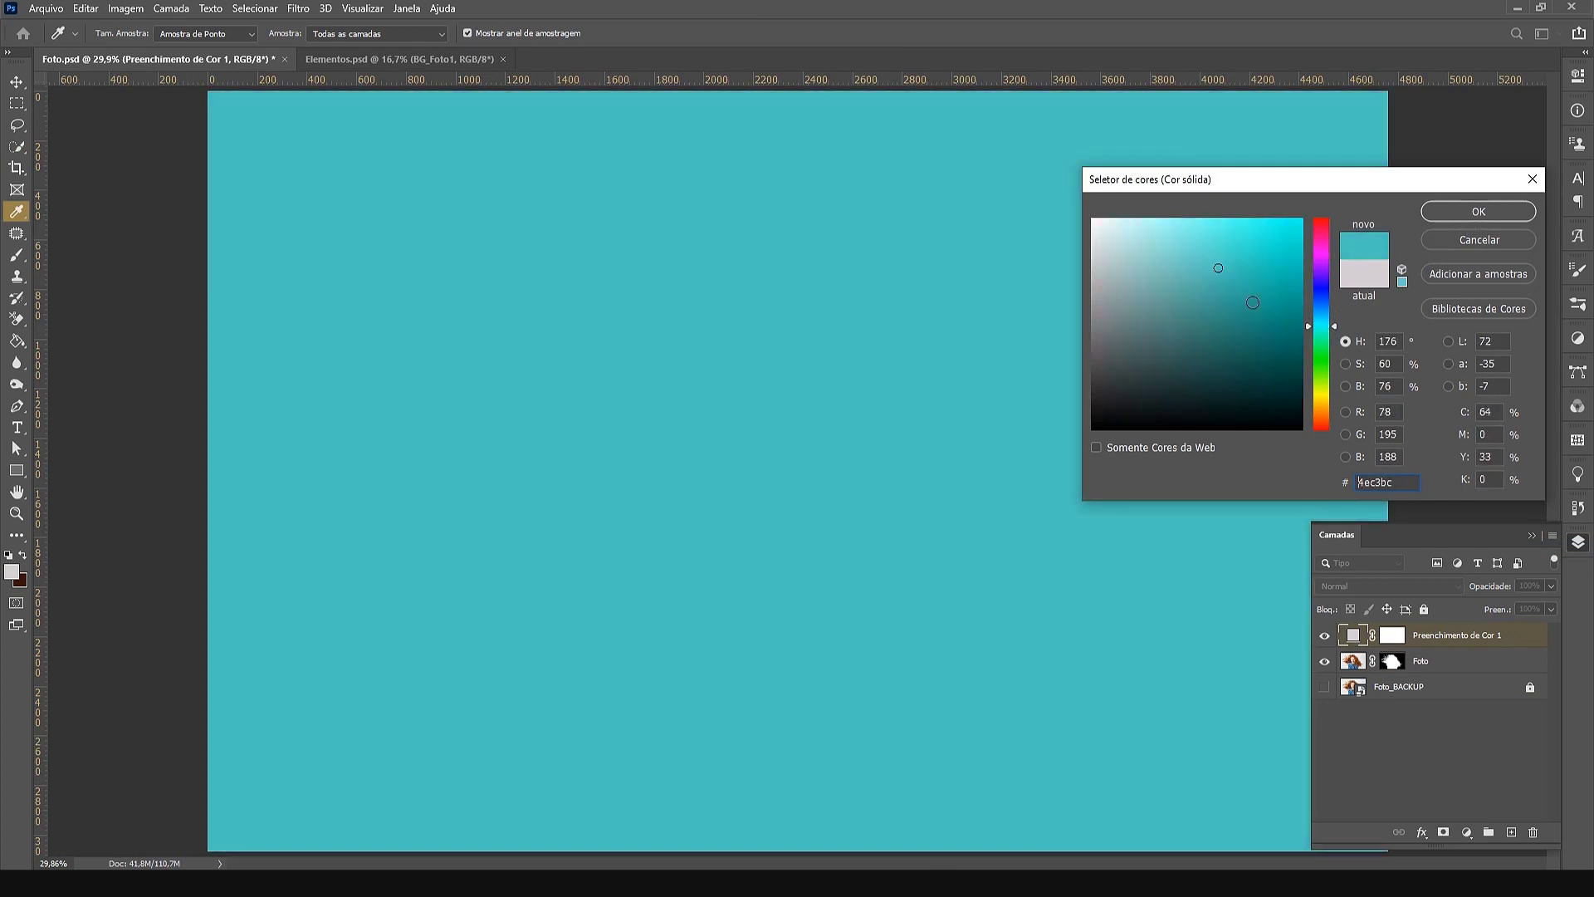
left_click(1230, 288)
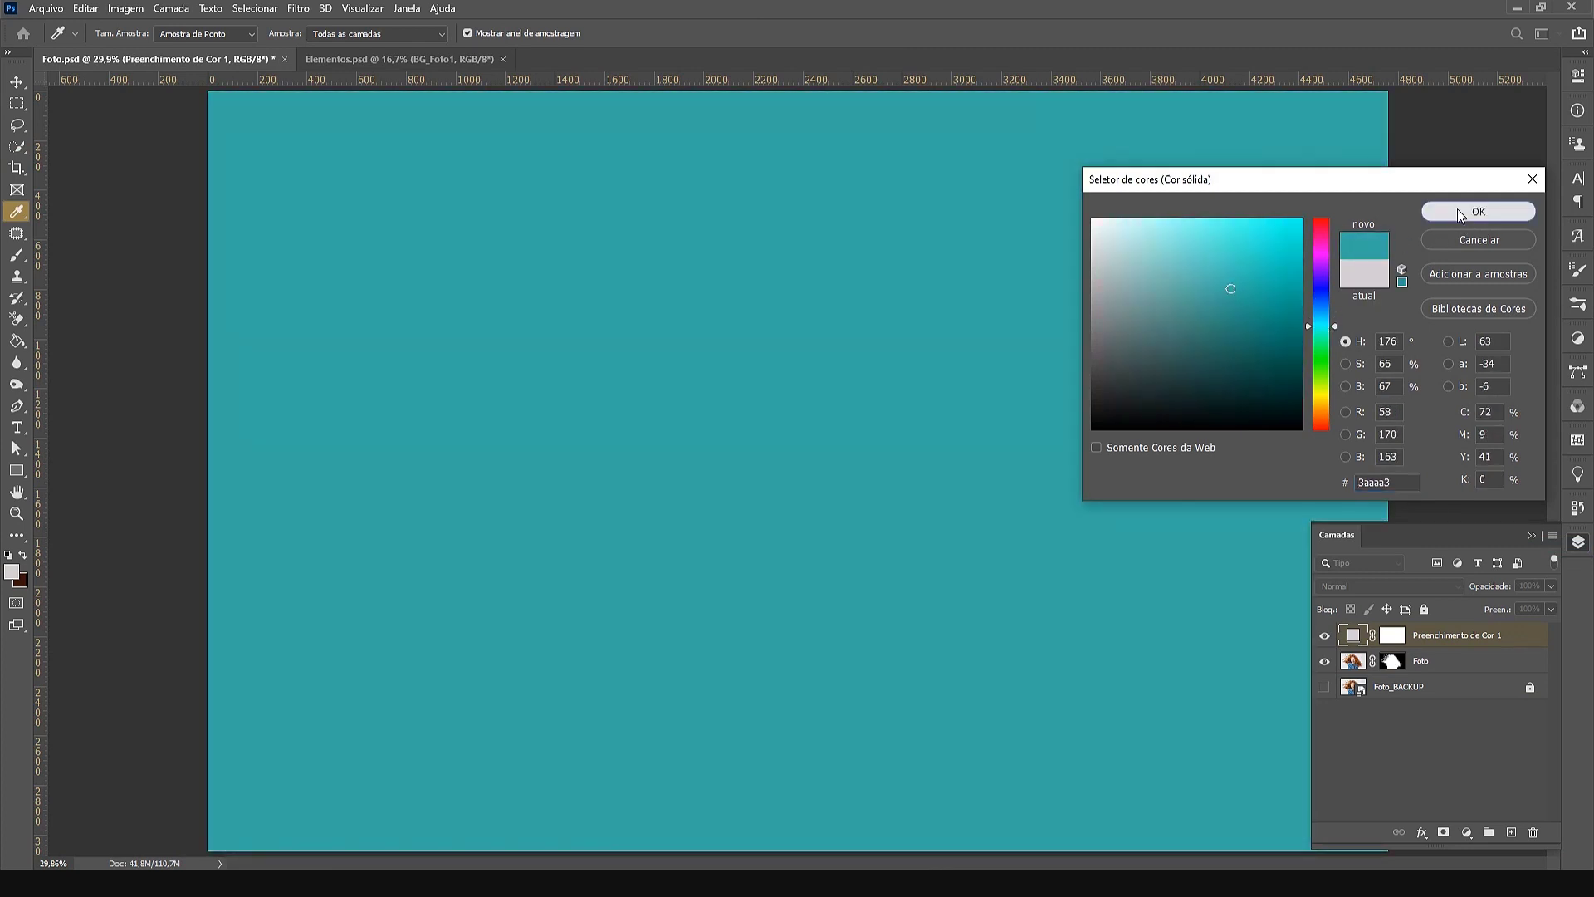
left_click(1459, 212)
left_click_drag(1432, 643, 1428, 670)
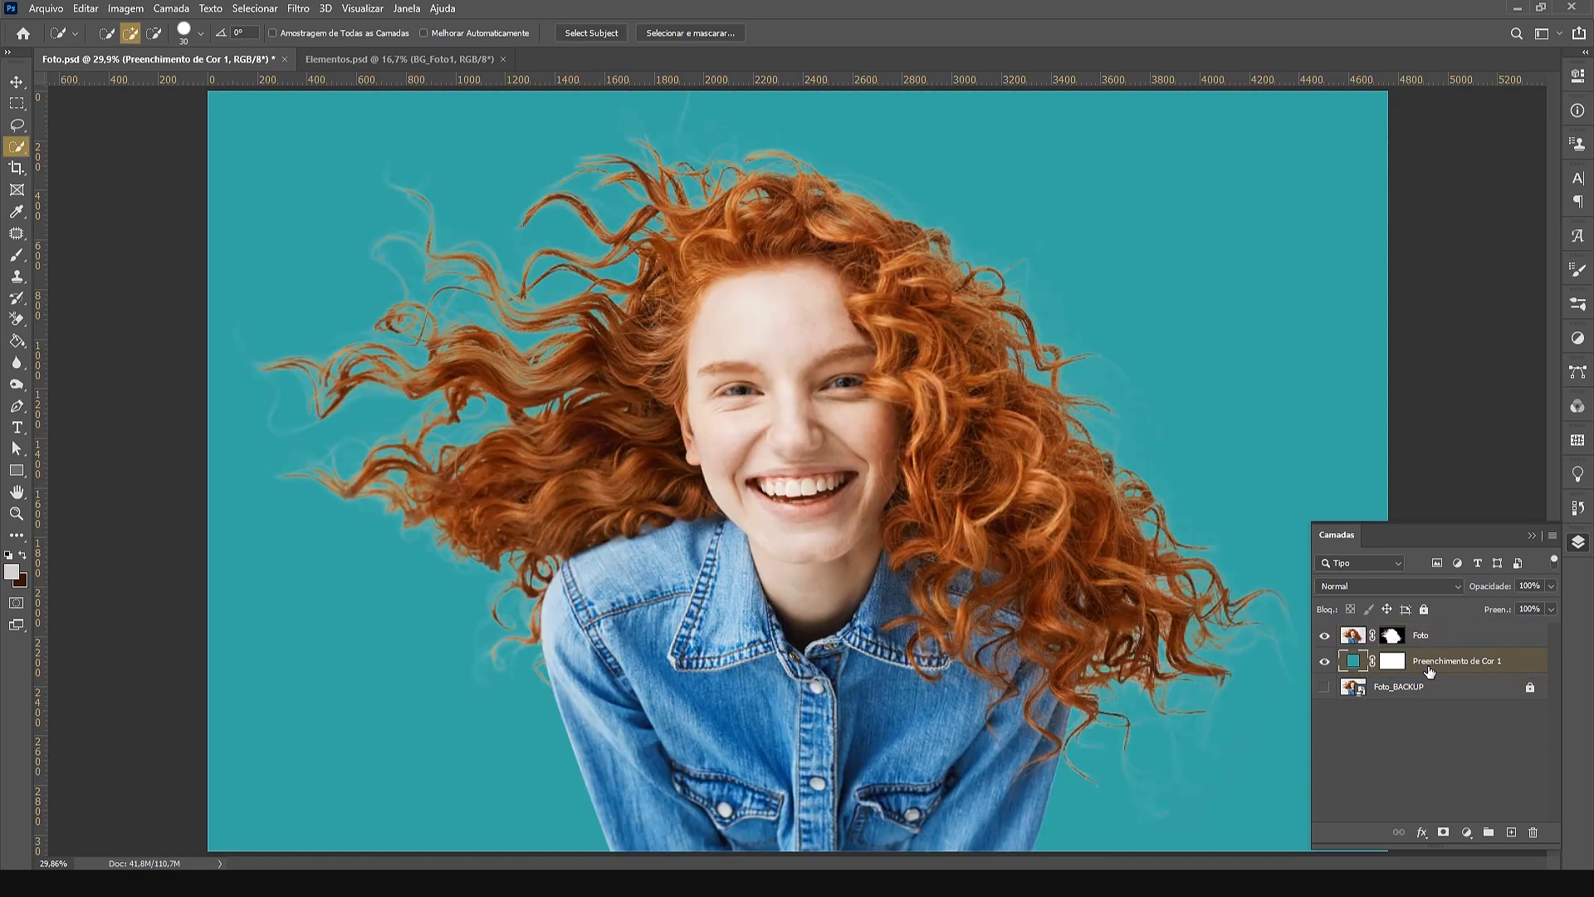
Change the background fill color to dark teal 096c66 and save the document
double_click(1351, 662)
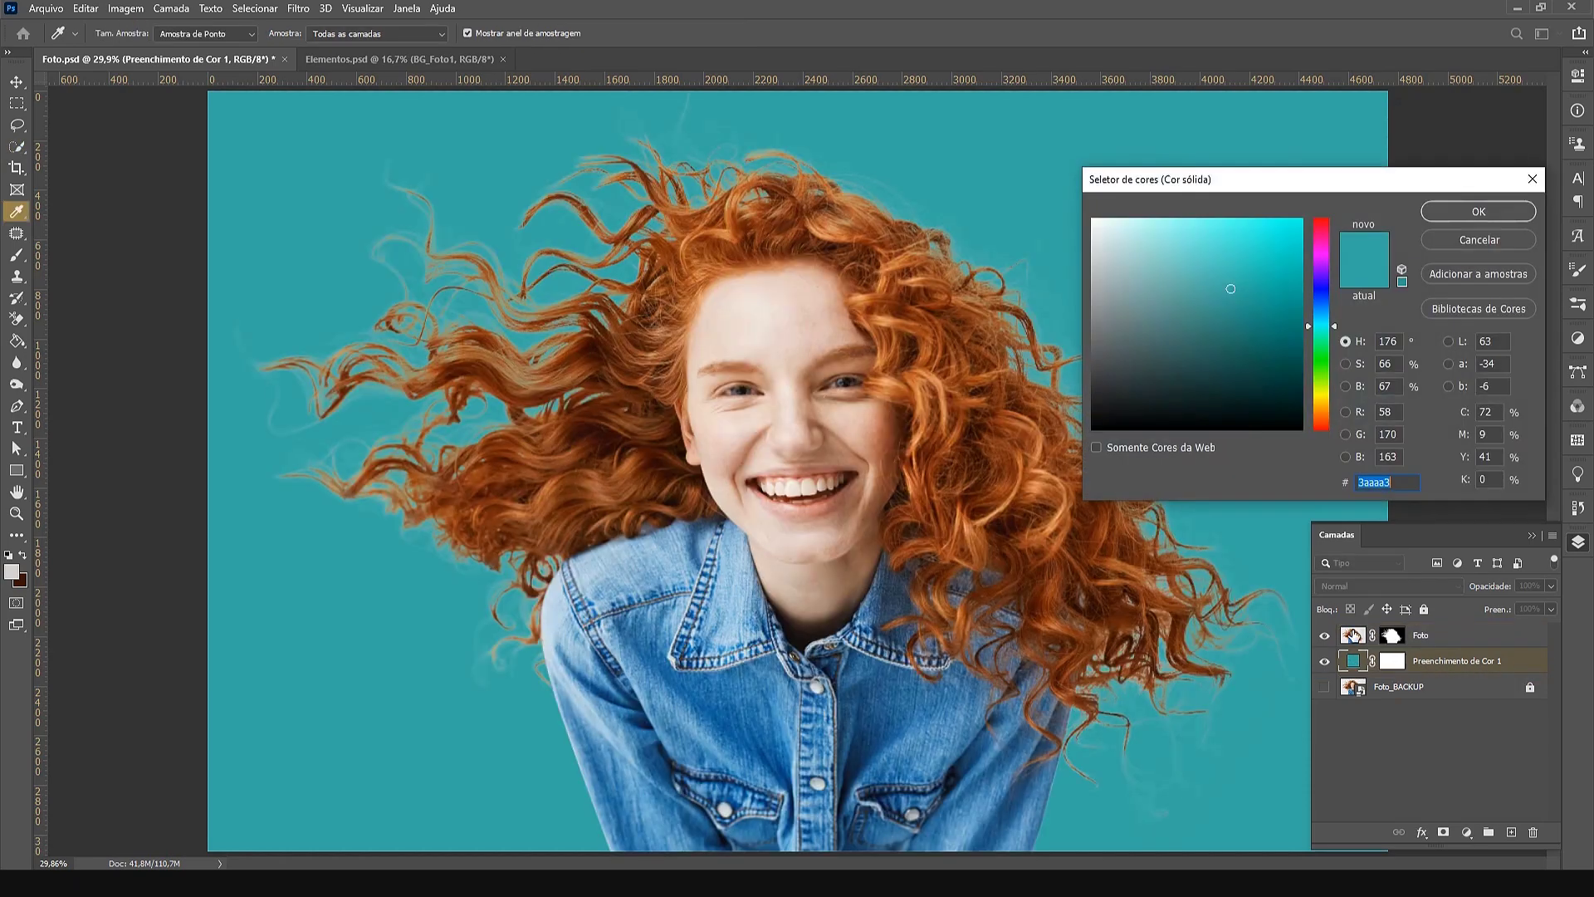
left_click_drag(1233, 295, 1269, 338)
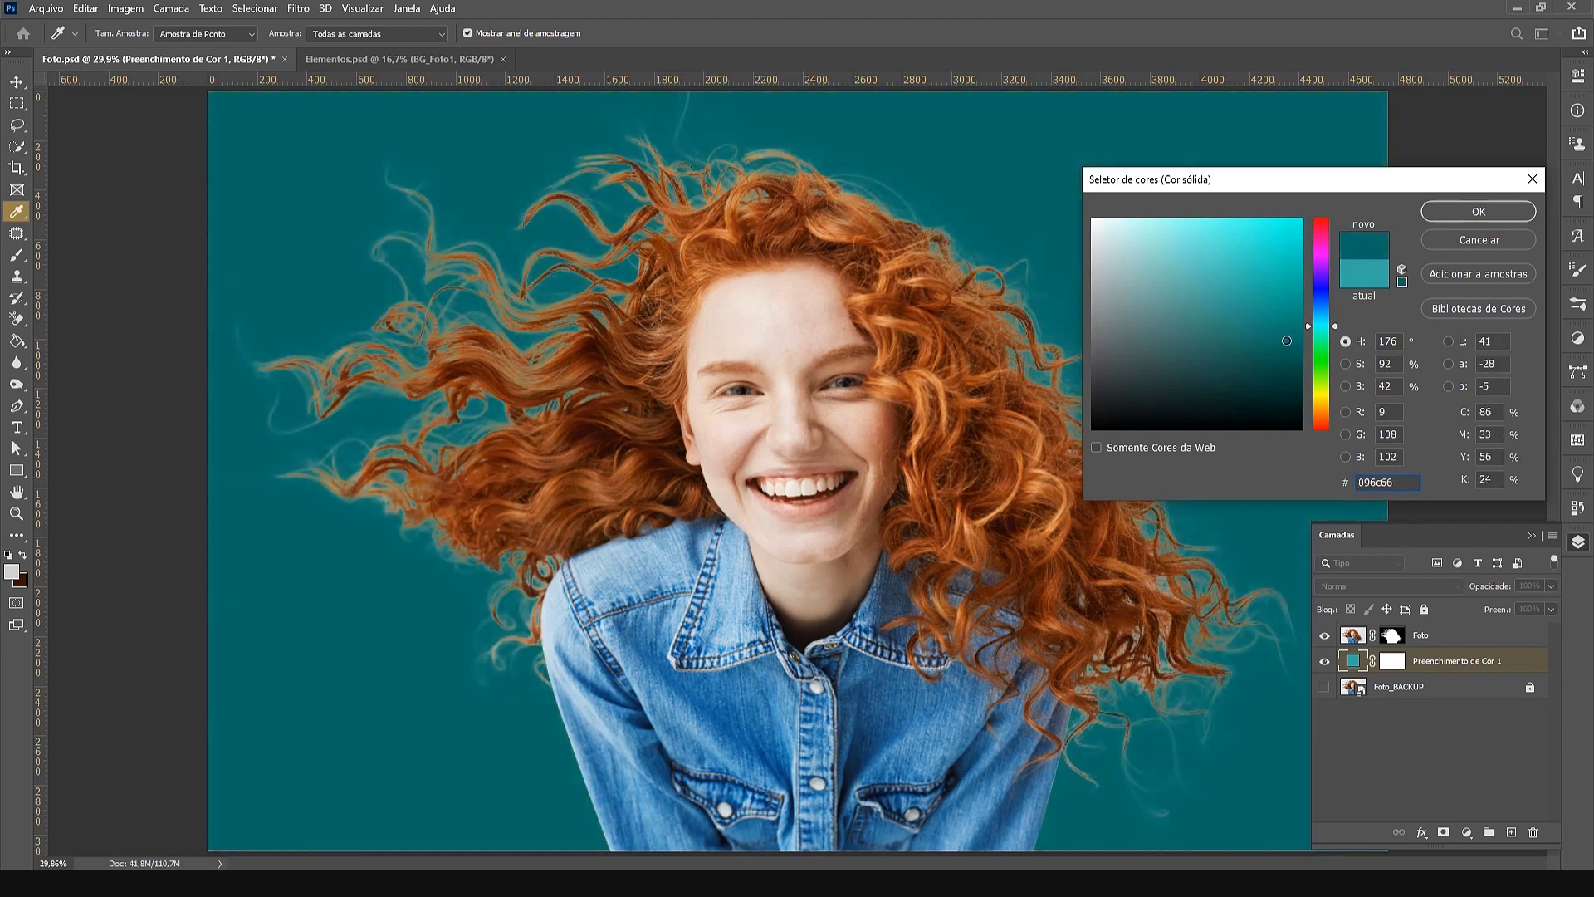
left_click(1498, 210)
key("w")
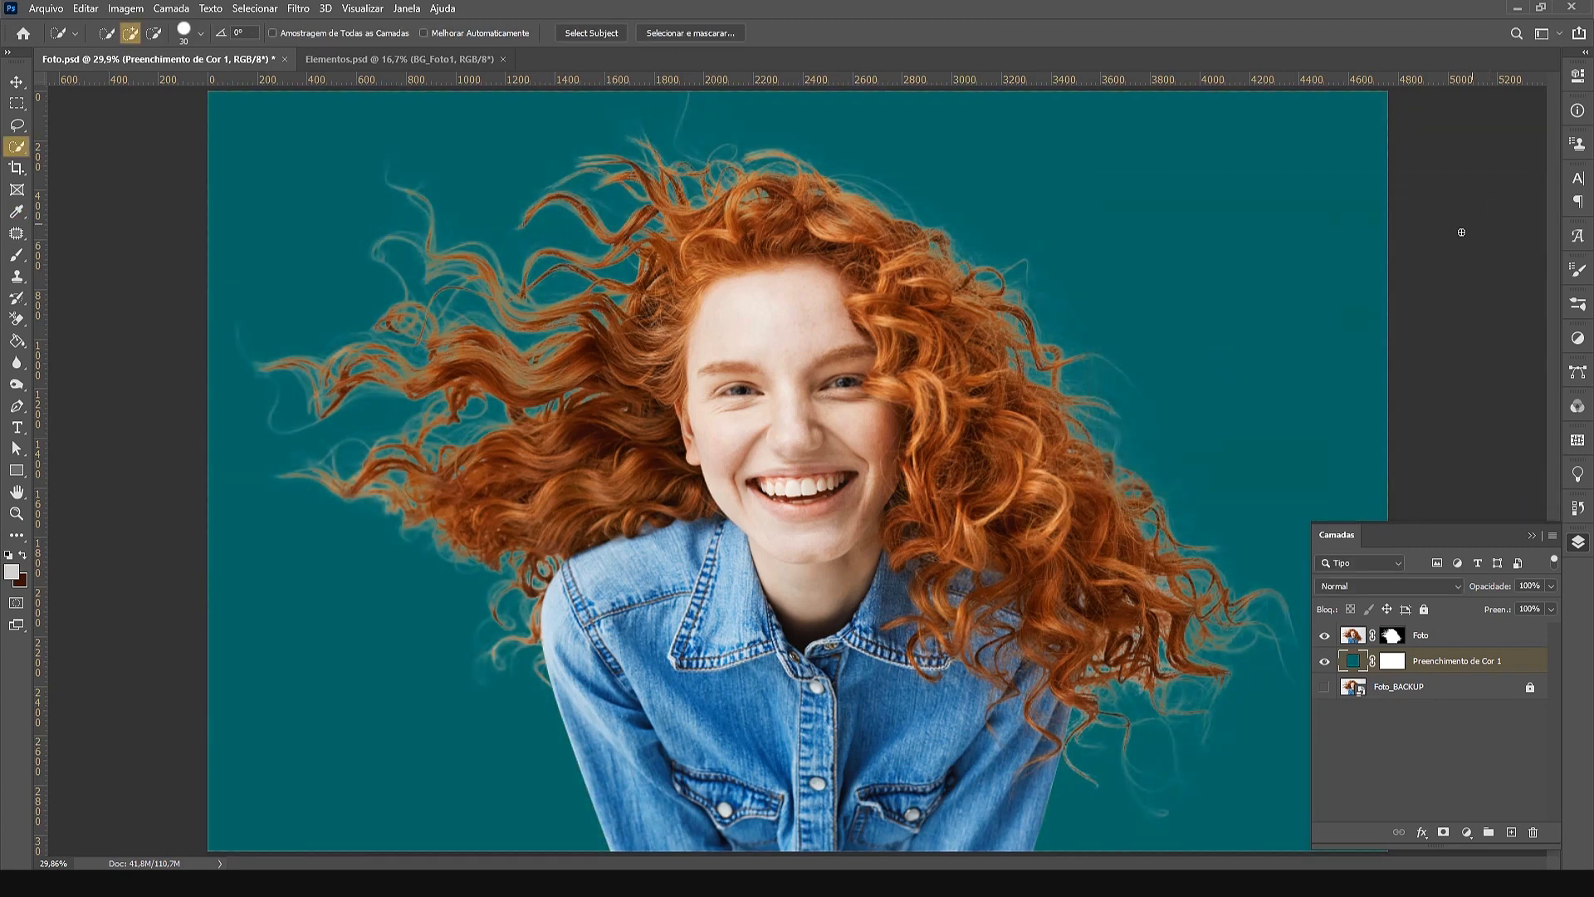
key("ctrl+s")
Put the teal fill layer in a new group named BG
key("ctrl+g")
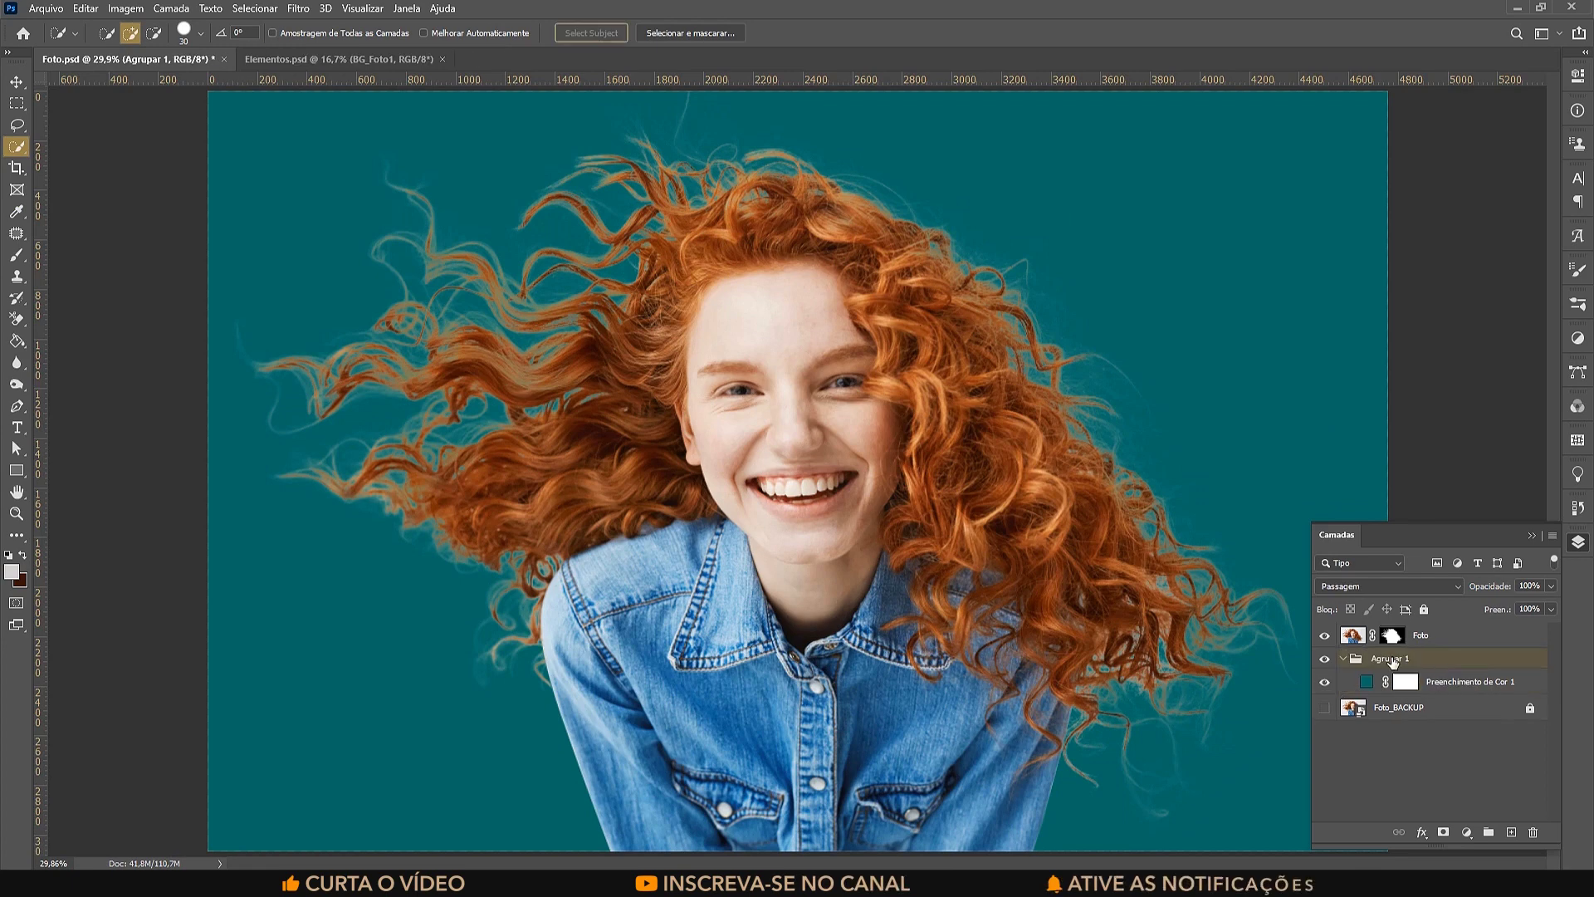
double_click(1394, 657)
key("Return")
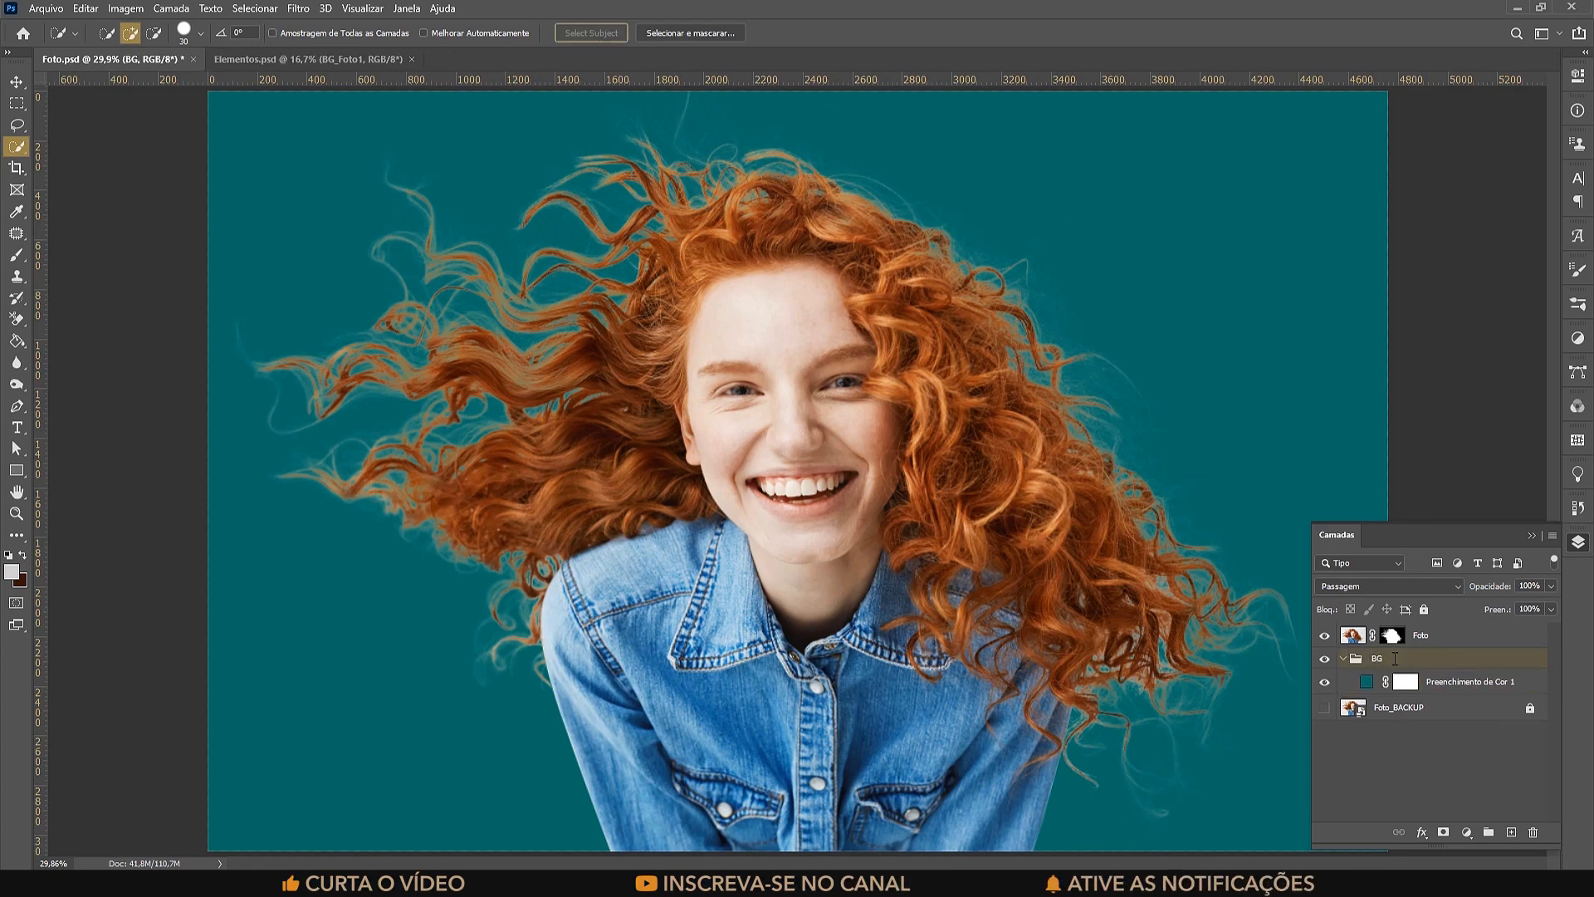
Put the masked Foto layer in a new group named FOTO
left_click(1437, 642)
key("ctrl+g")
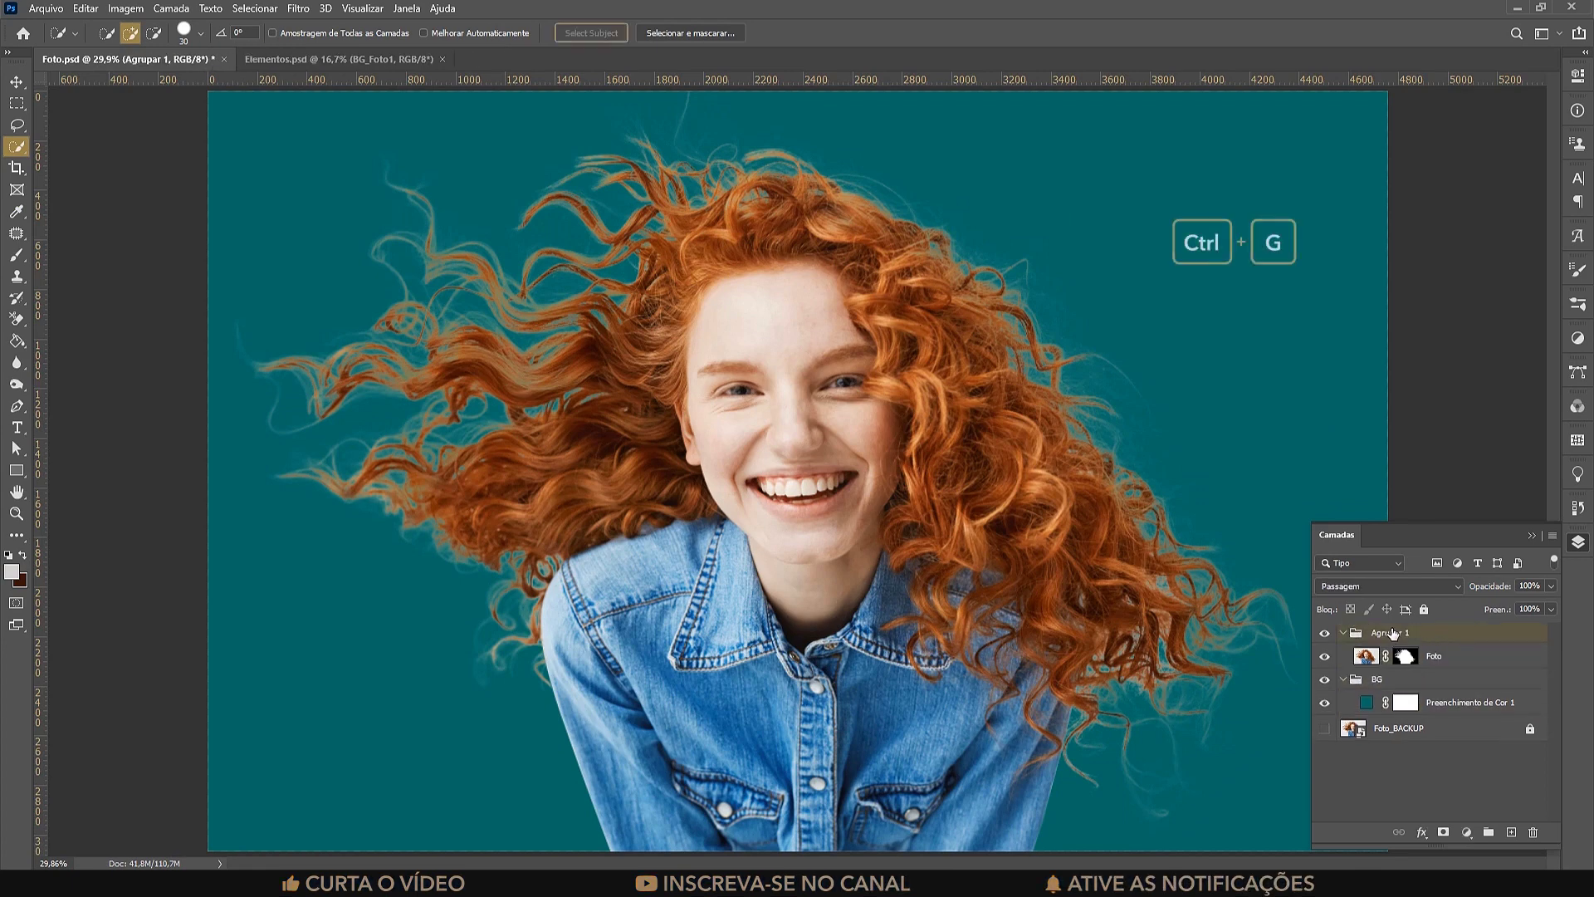
double_click(1395, 632)
type("FOTO")
key("Return")
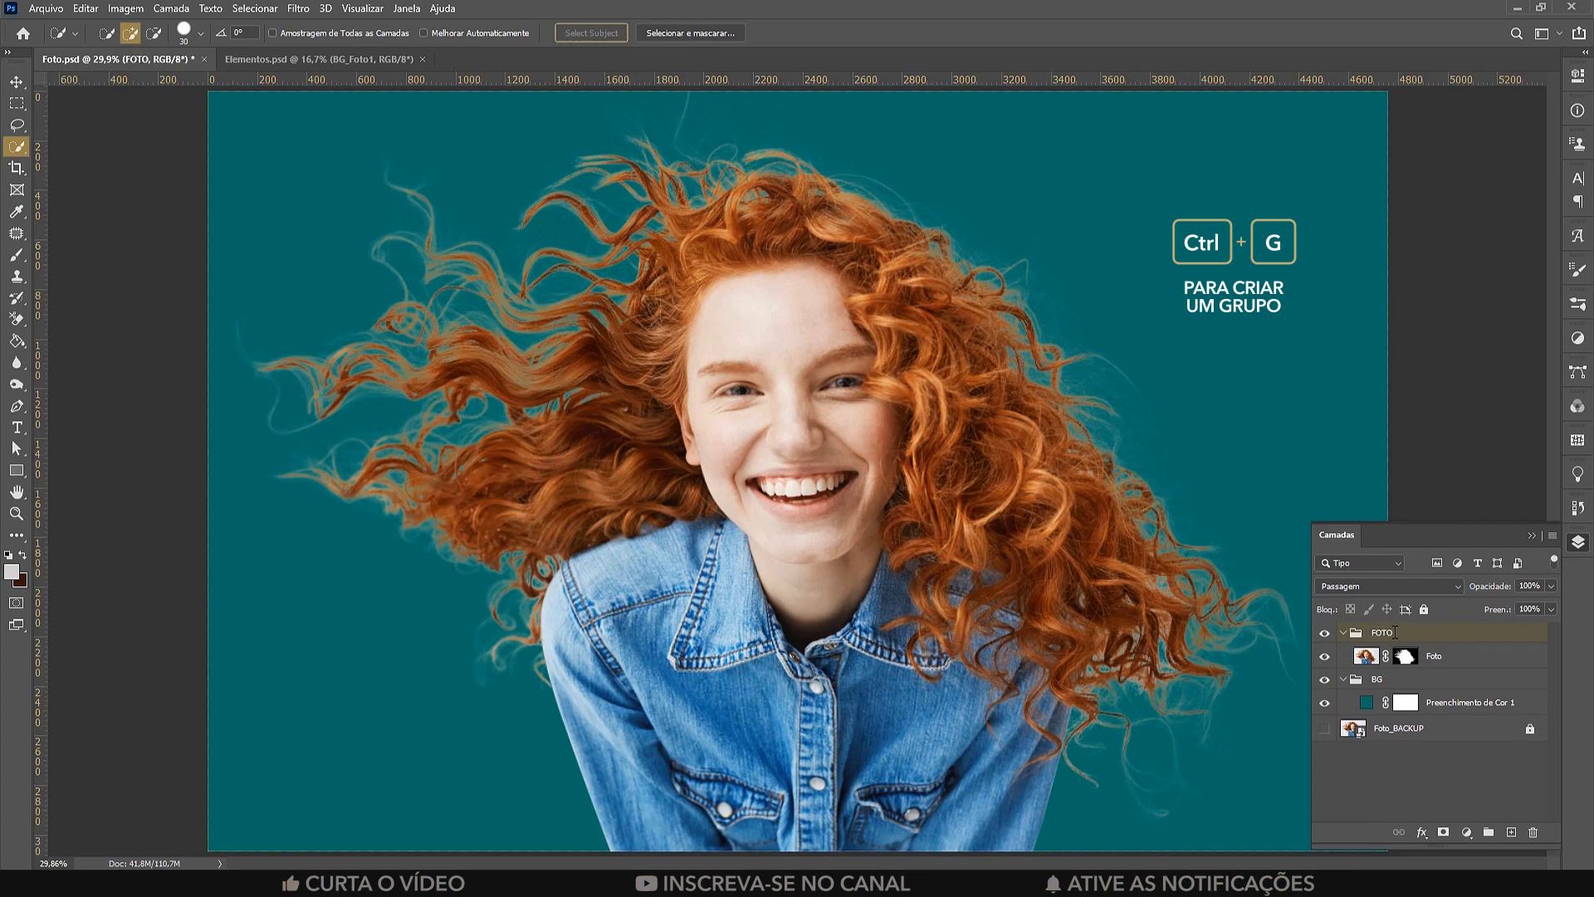
Rename the masked layer inside the FOTO group FOTO_BASE and set its blend mode to Multiply (Multiplicação)
double_click(1434, 657)
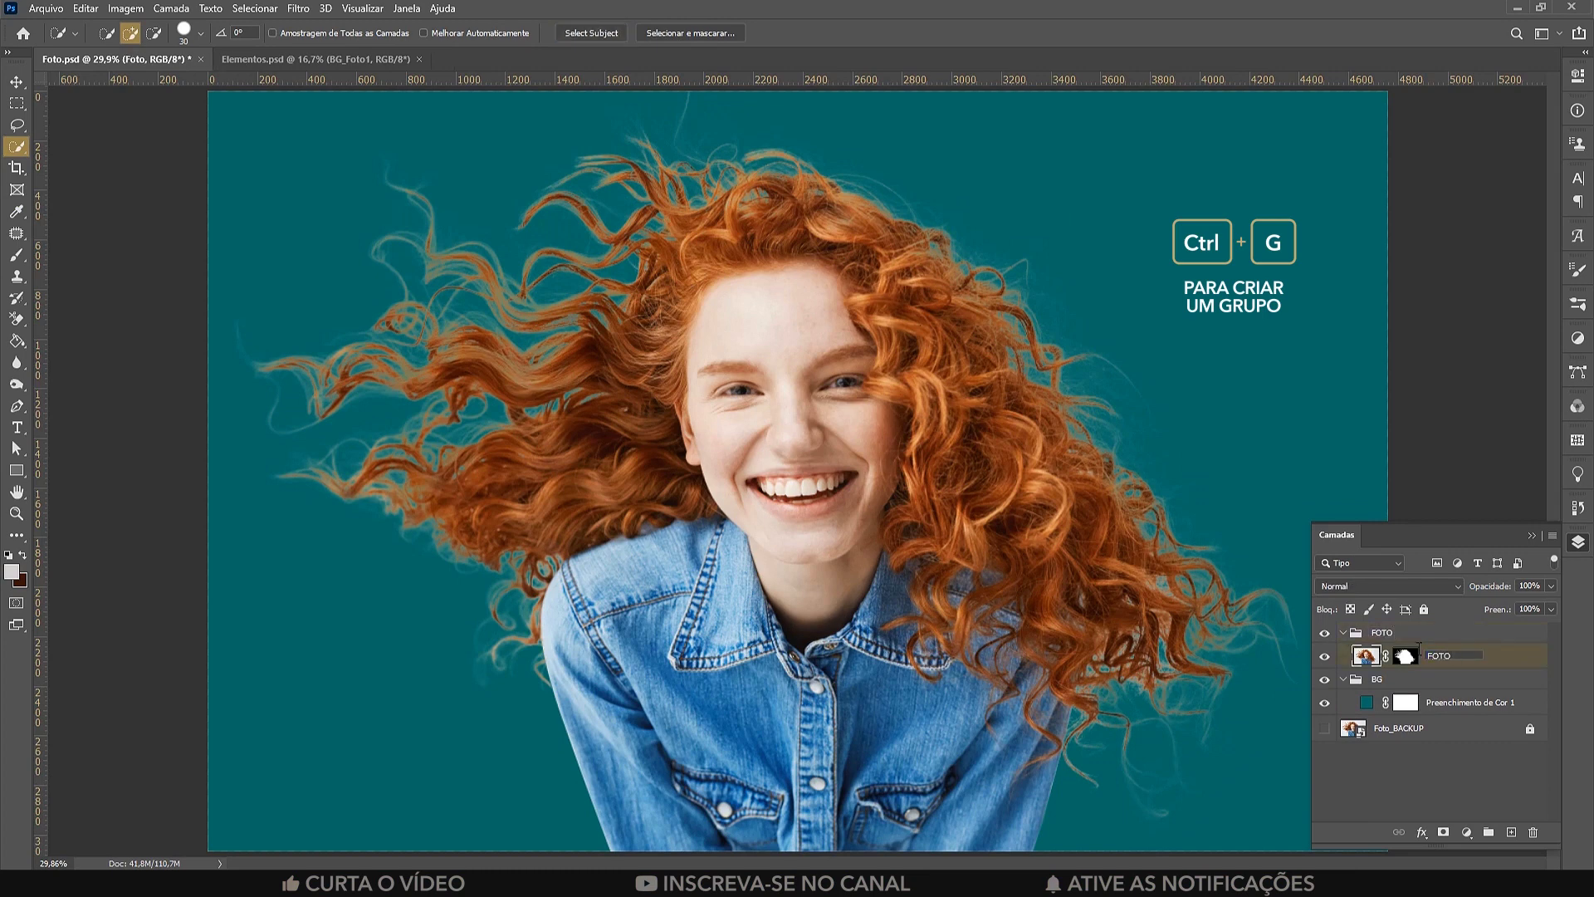
type("FOTO_BASE")
key("Return")
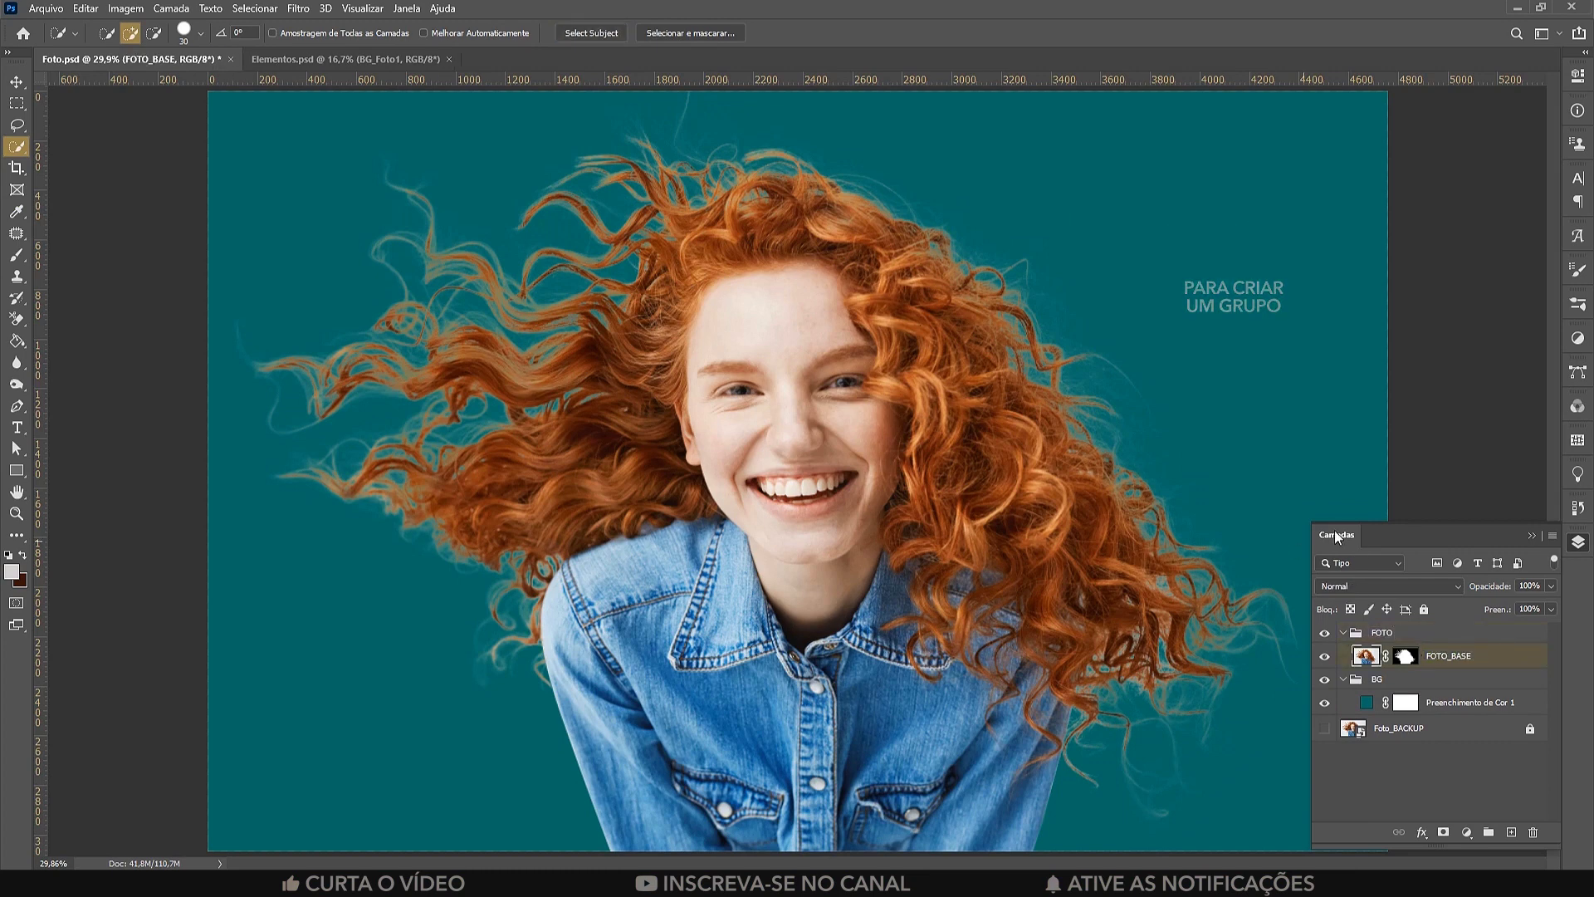
left_click(1378, 586)
left_click(1340, 520)
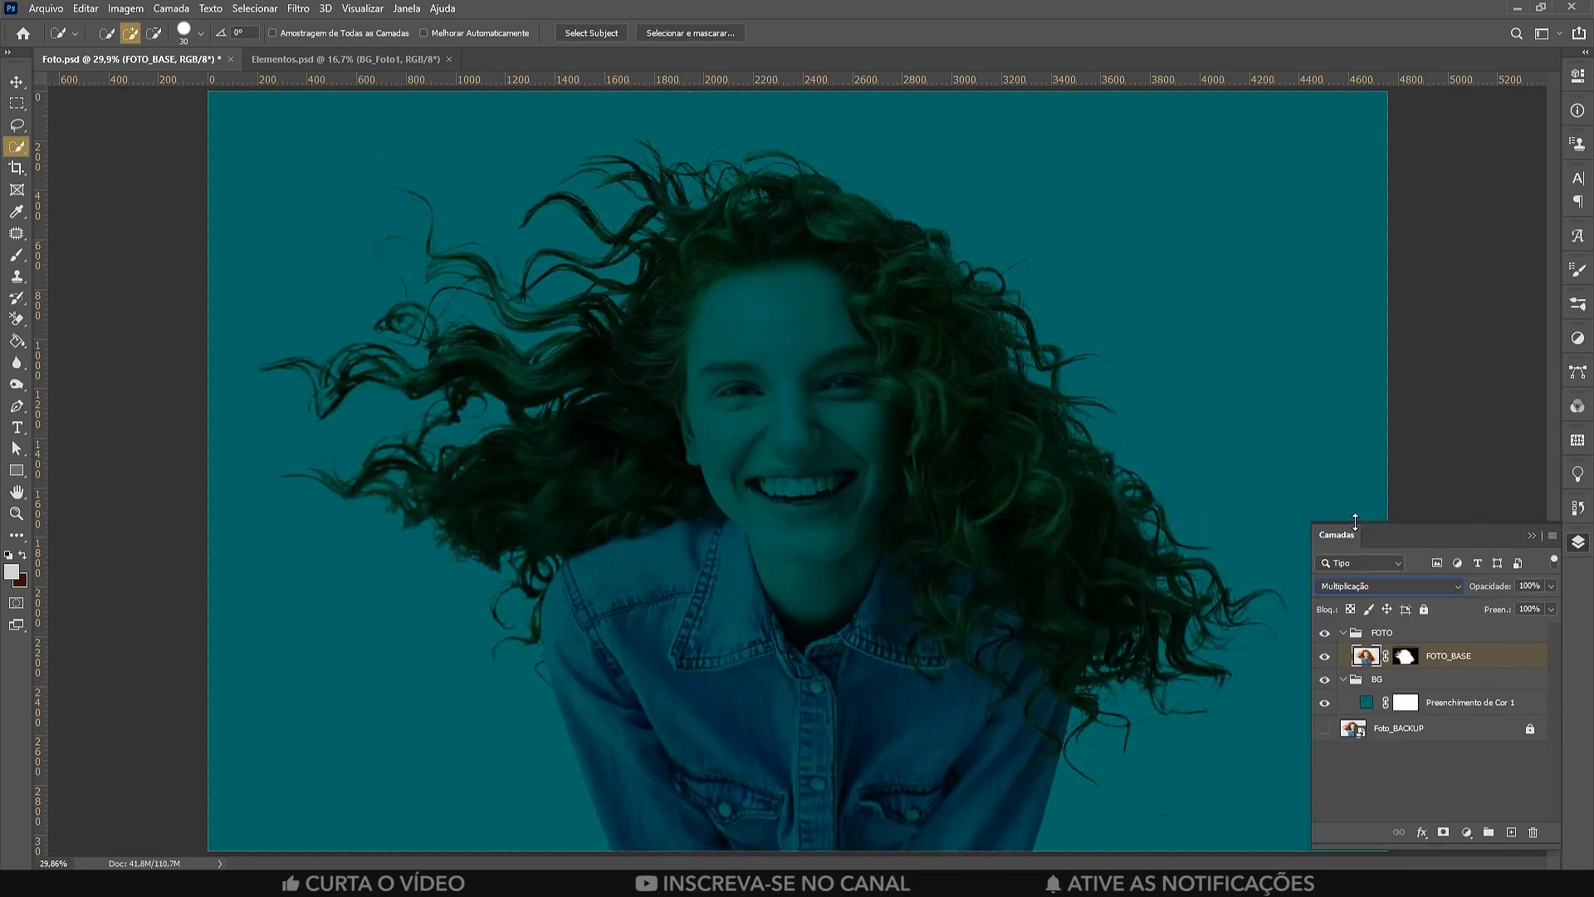
Change the fill color of the background fill layer to black 000000
double_click(1366, 702)
mouse_move(1285, 341)
left_mouse_down()
mouse_move(1244, 404)
mouse_move(1259, 426)
left_mouse_up()
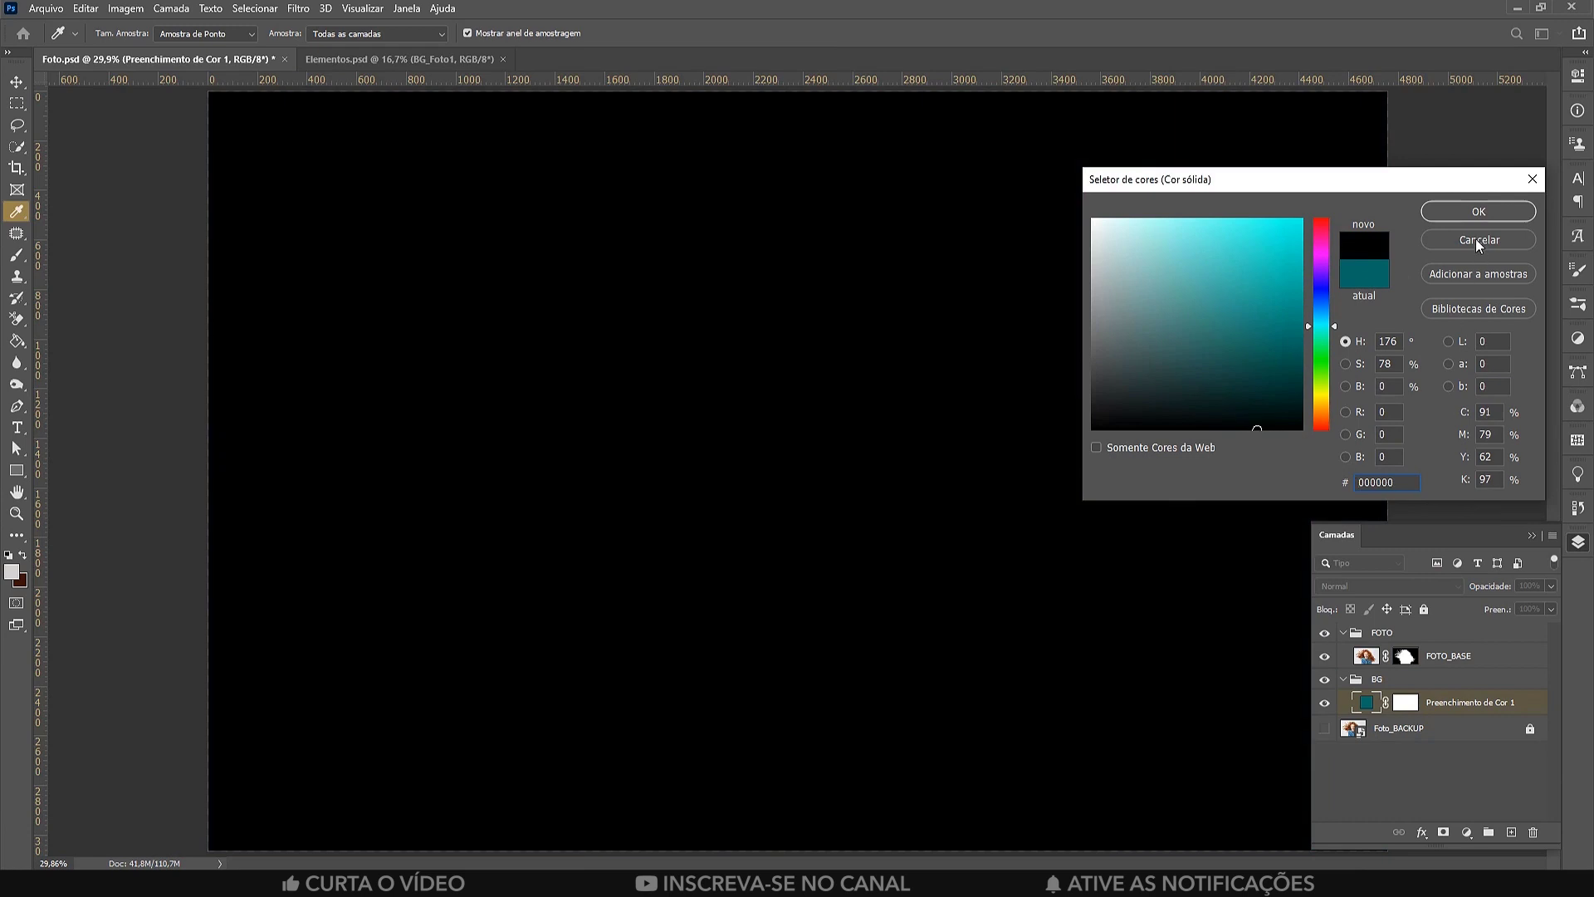
key("Return")
key("w")
Duplicate the FOTO_BASE layer as FOTO_FRENTE and set the copy's blend mode to Normal
right_click(1453, 656)
left_click(1270, 305)
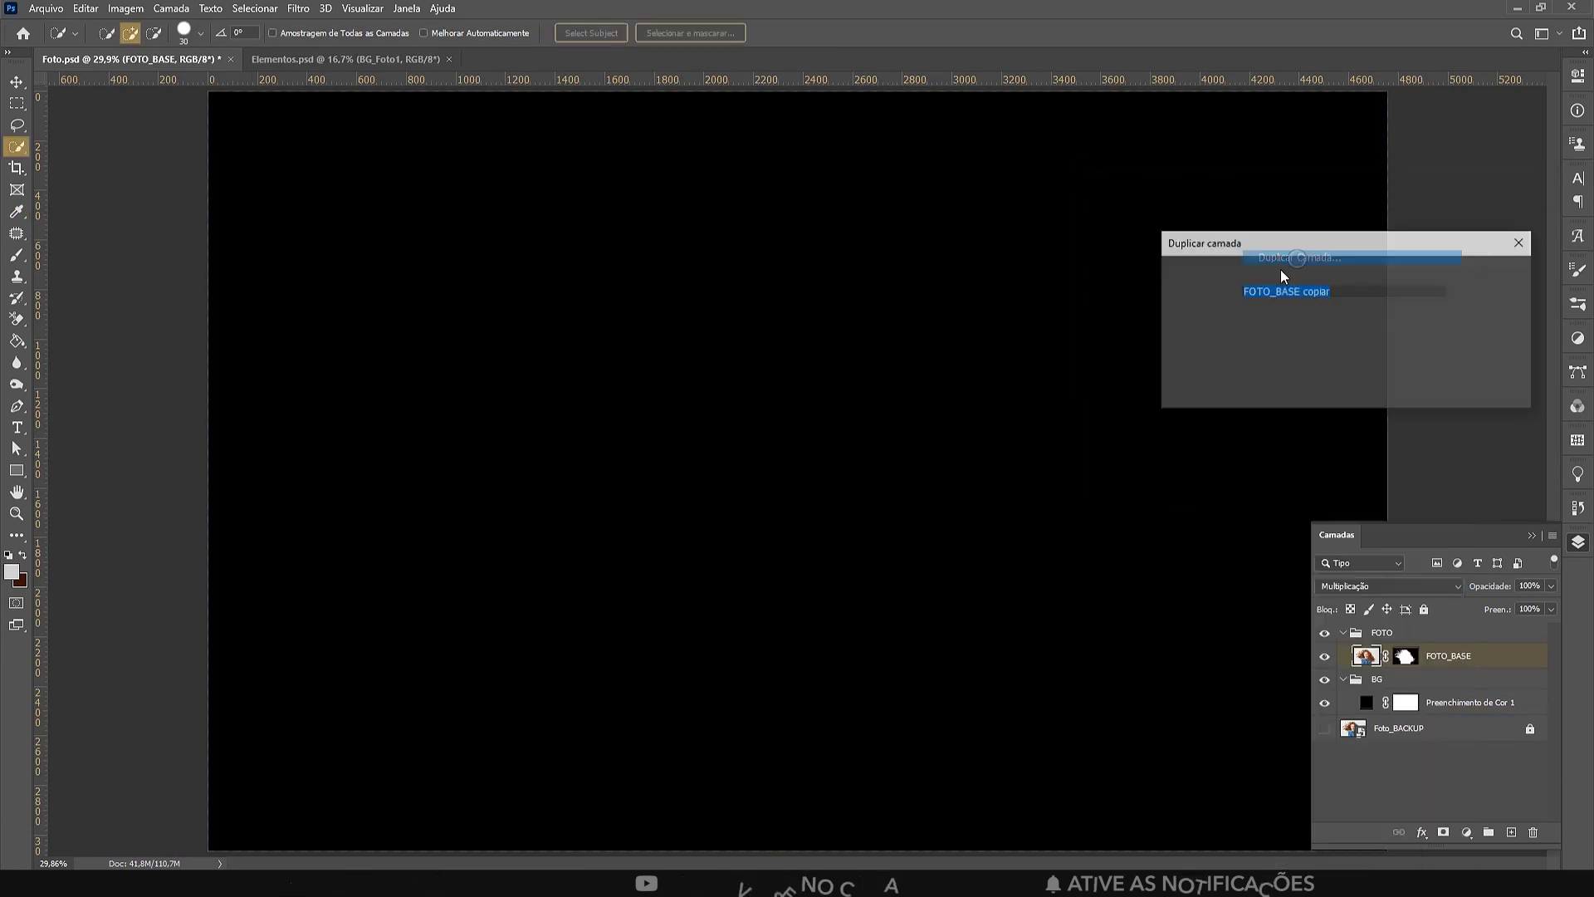
left_click(1278, 291)
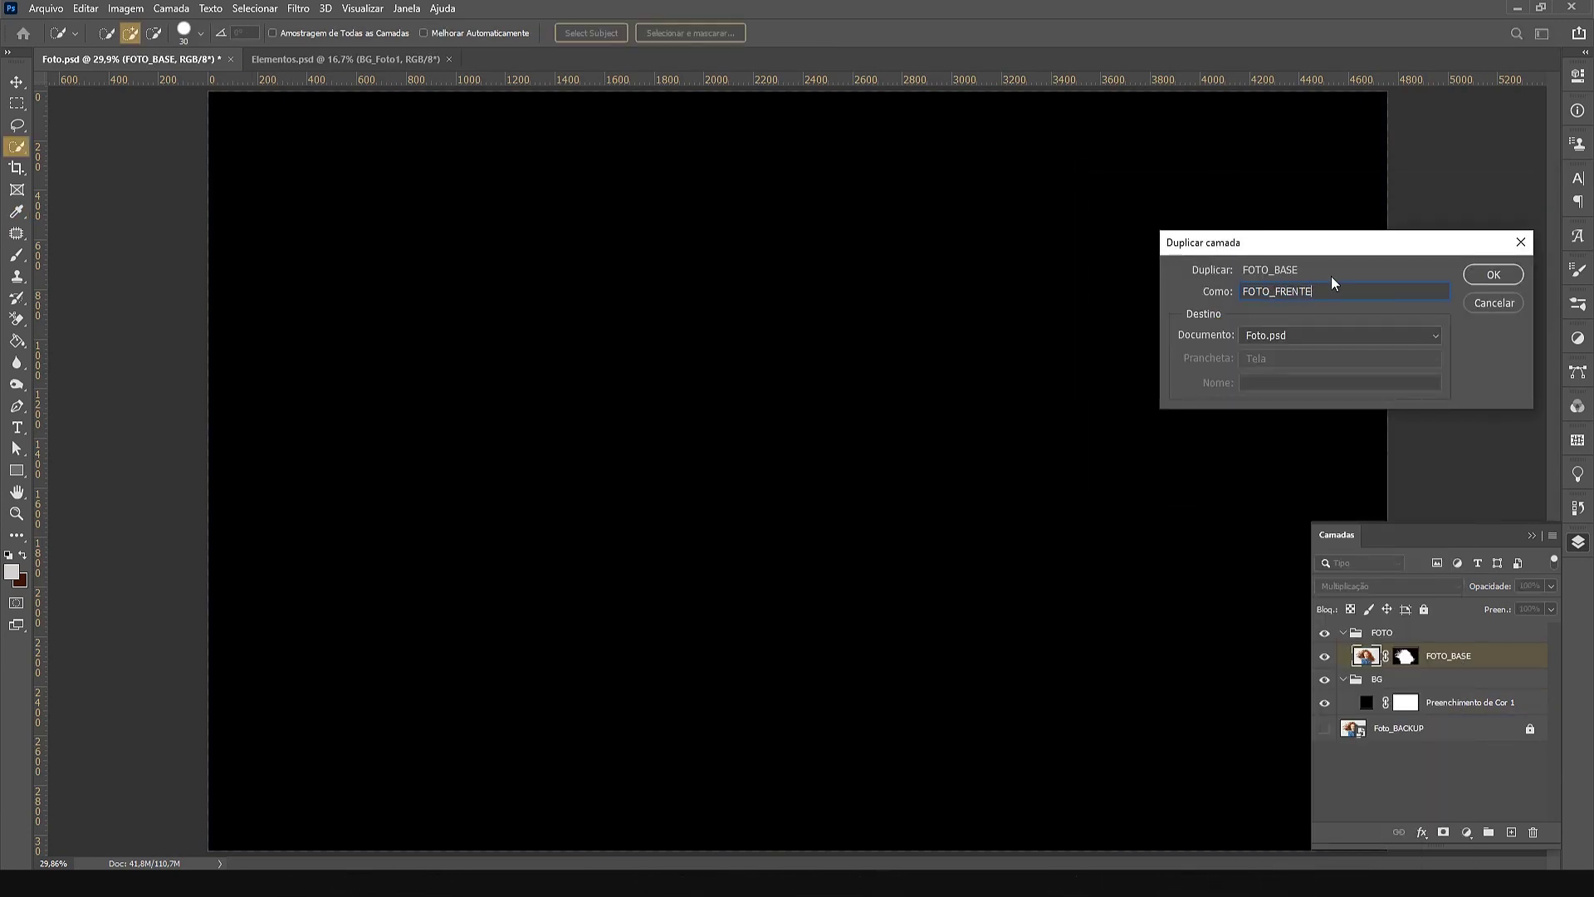
key("Return")
left_click(1368, 586)
left_click(1335, 473)
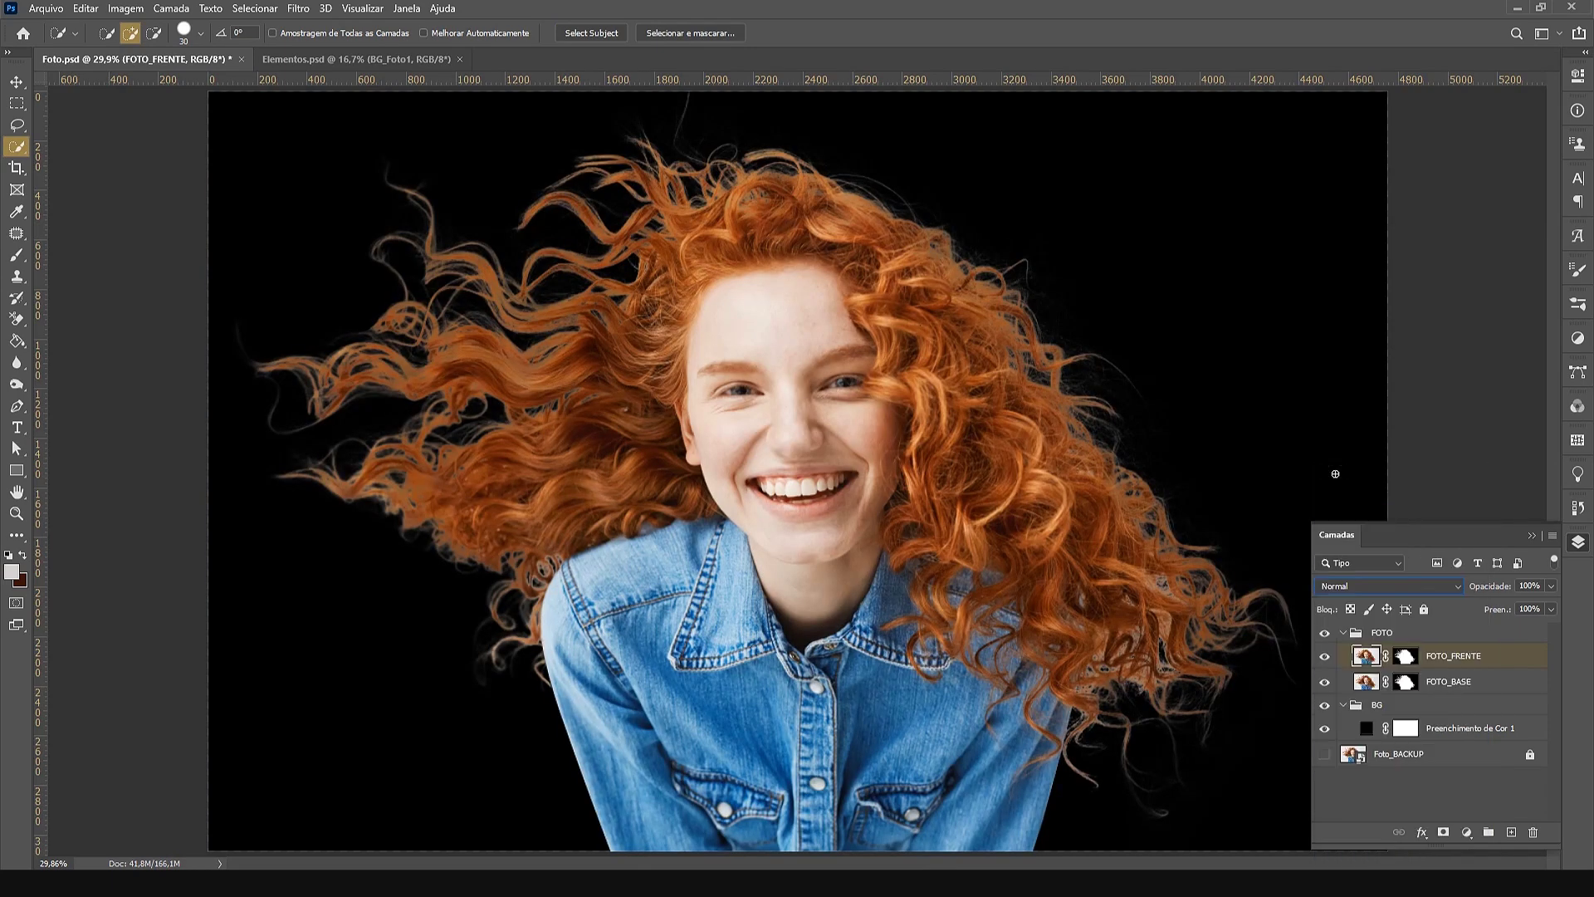
Target the FOTO_FRENTE layer mask and enlarge the Brush for painting on it
left_click(1405, 656)
key("b")
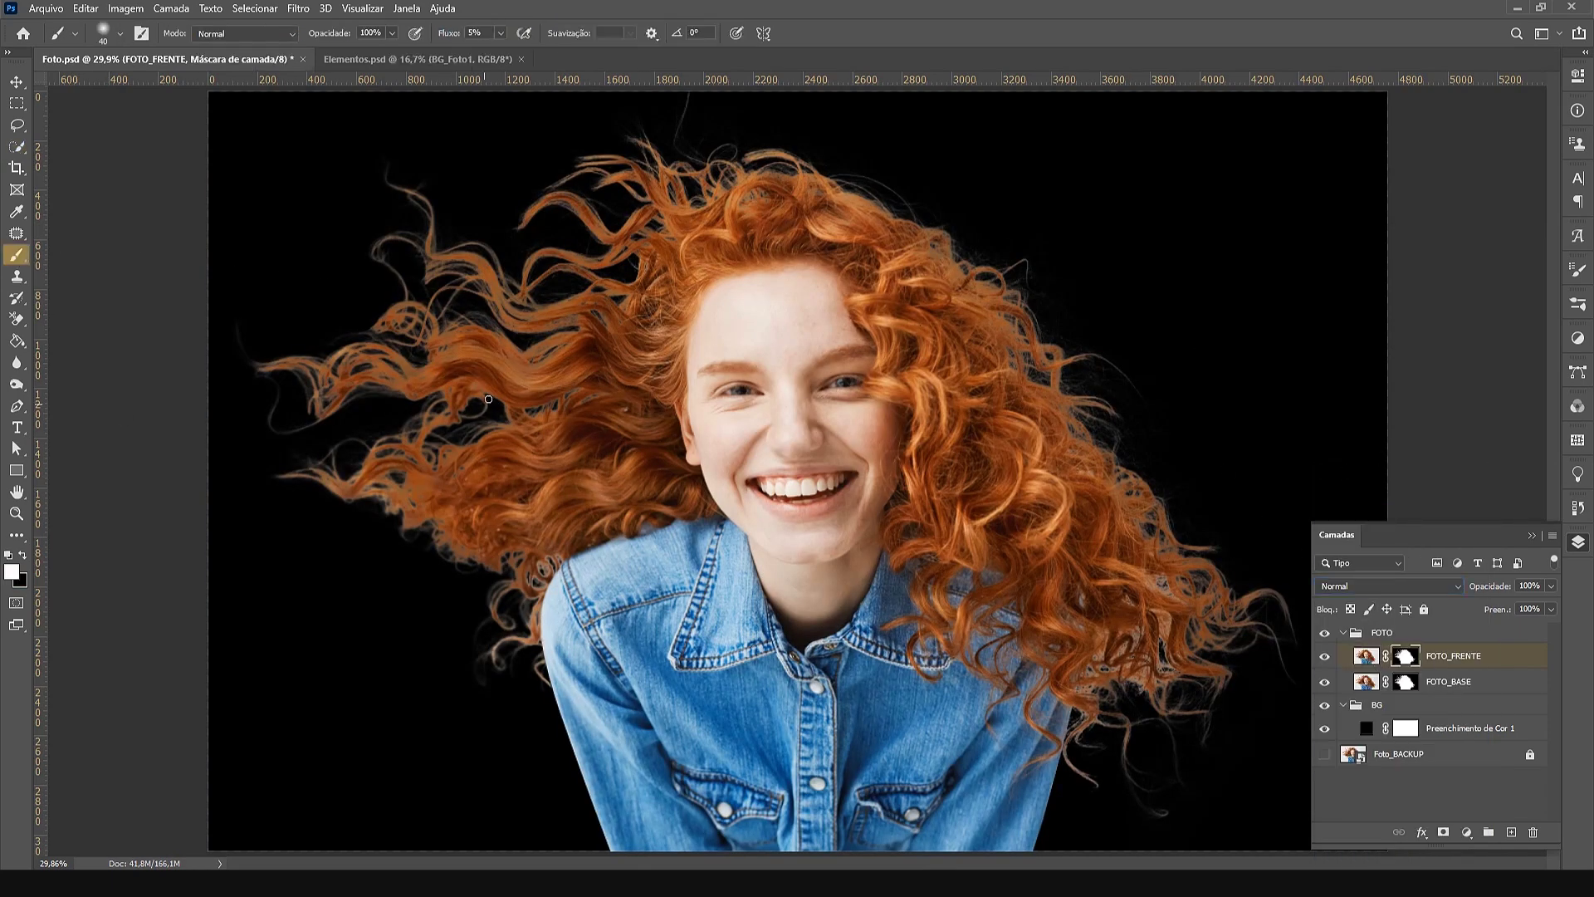
key("bracketright")
key("bracketright")
key("bracketright")
key("bracketright")
key("bracketright")
key("bracketright")
key("bracketright")
key("bracketright")
key("bracketright")
key("bracketright")
Trace a closed Pen tool path around the denim shirt, from the shoulder down both sides and back across the lower face
left_click(16, 513)
left_click_drag(552, 653, 596, 652)
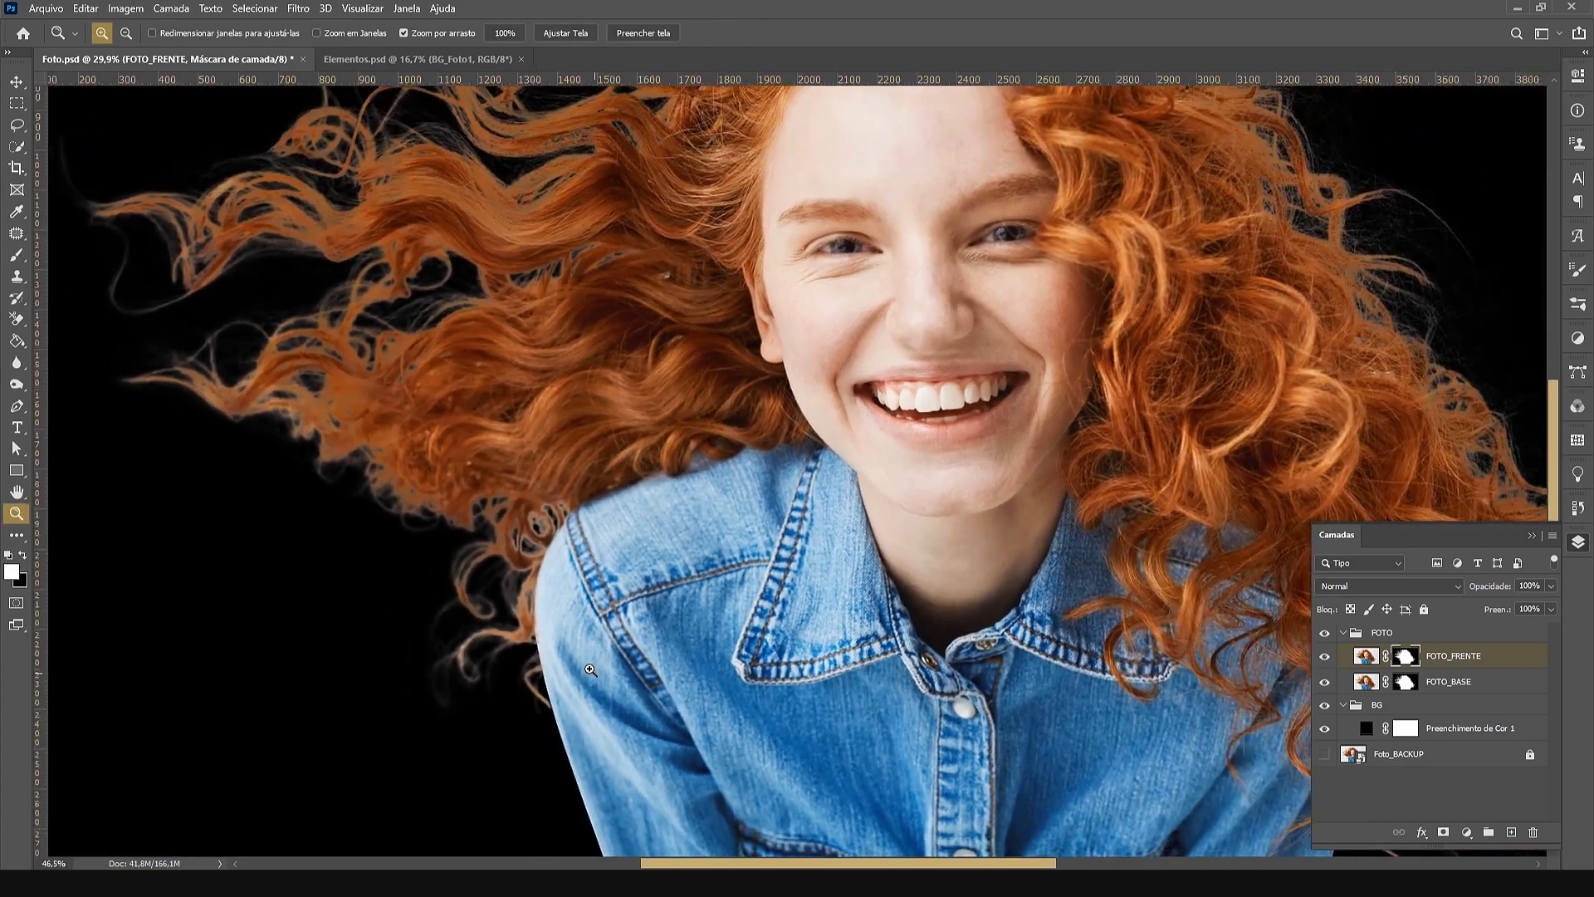
left_click_drag(597, 566, 672, 561)
key("p")
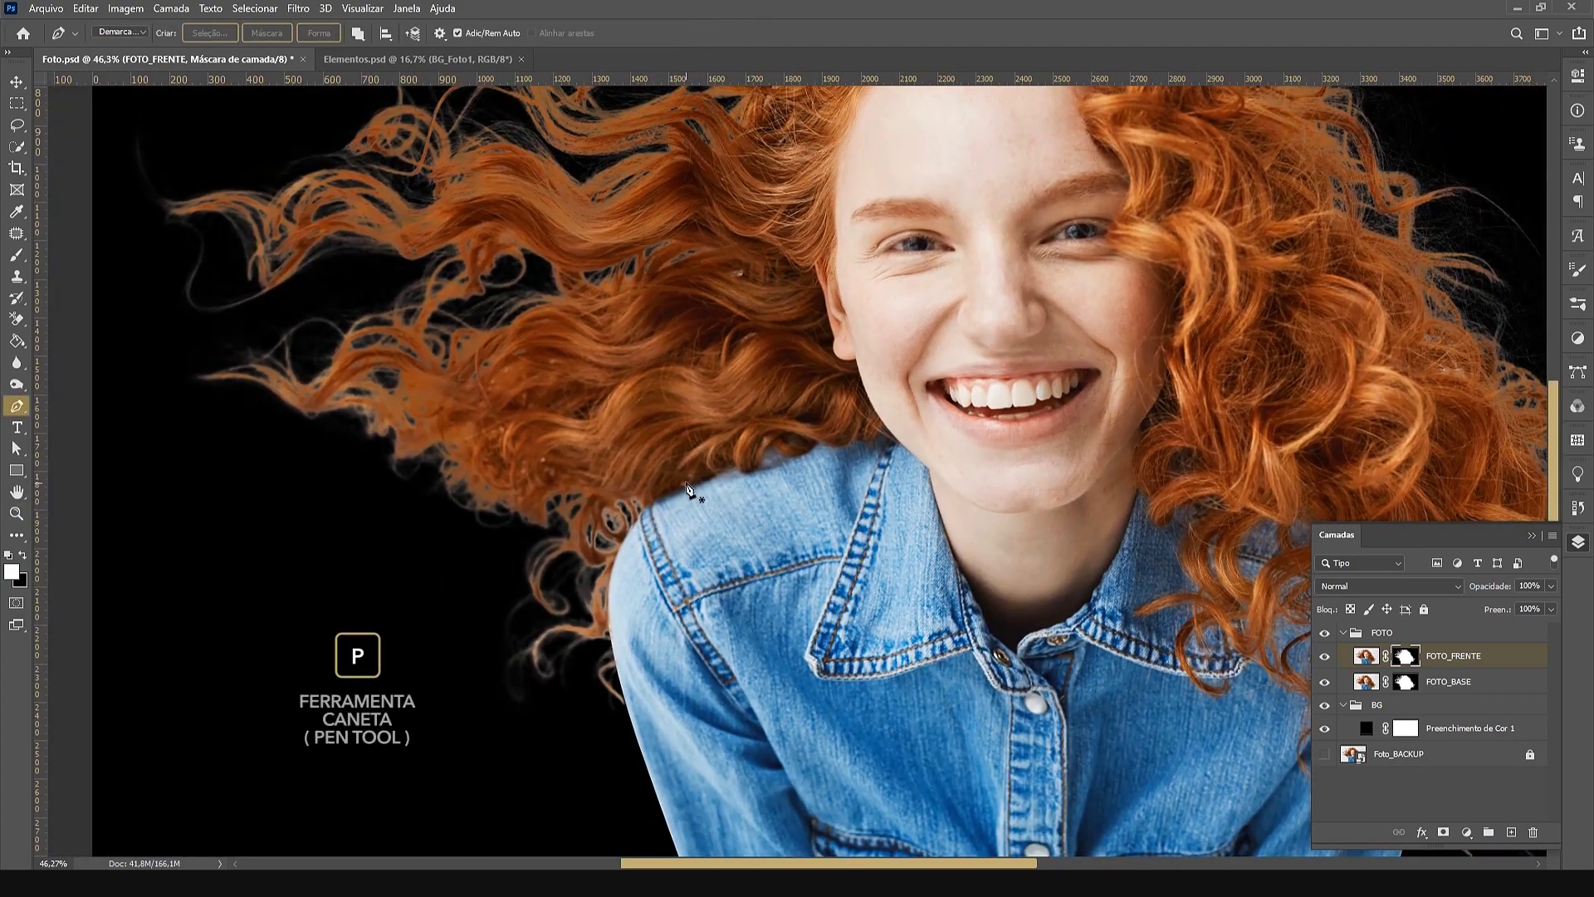
left_click(684, 481)
left_click(662, 584)
left_click_drag(662, 584, 614, 558)
left_click_drag(605, 616, 591, 633)
left_click(614, 666)
left_click_drag(757, 810, 649, 515)
left_click_drag(846, 673, 473, 705)
left_click(236, 703)
left_click(887, 698)
left_click_drag(955, 440, 973, 340)
left_click(963, 292)
left_click(955, 441, "ctrl")
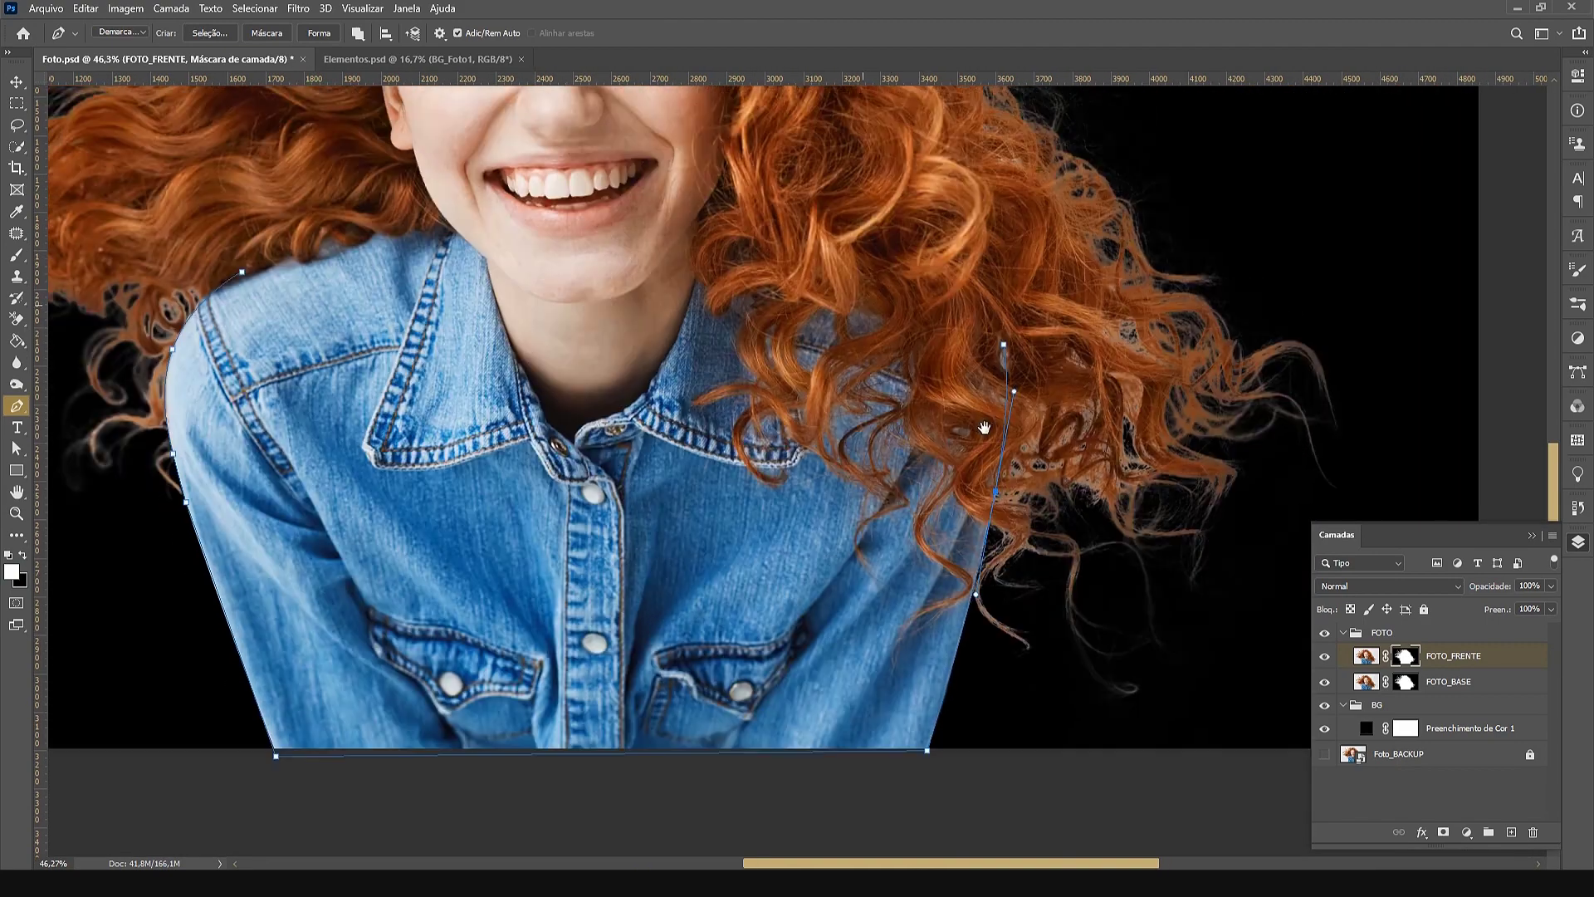
Turn the shirt path into a selection that covers everything outside the shirt
key("ctrl+Return")
key("ctrl+minus")
key("ctrl+minus")
key("ctrl+plus")
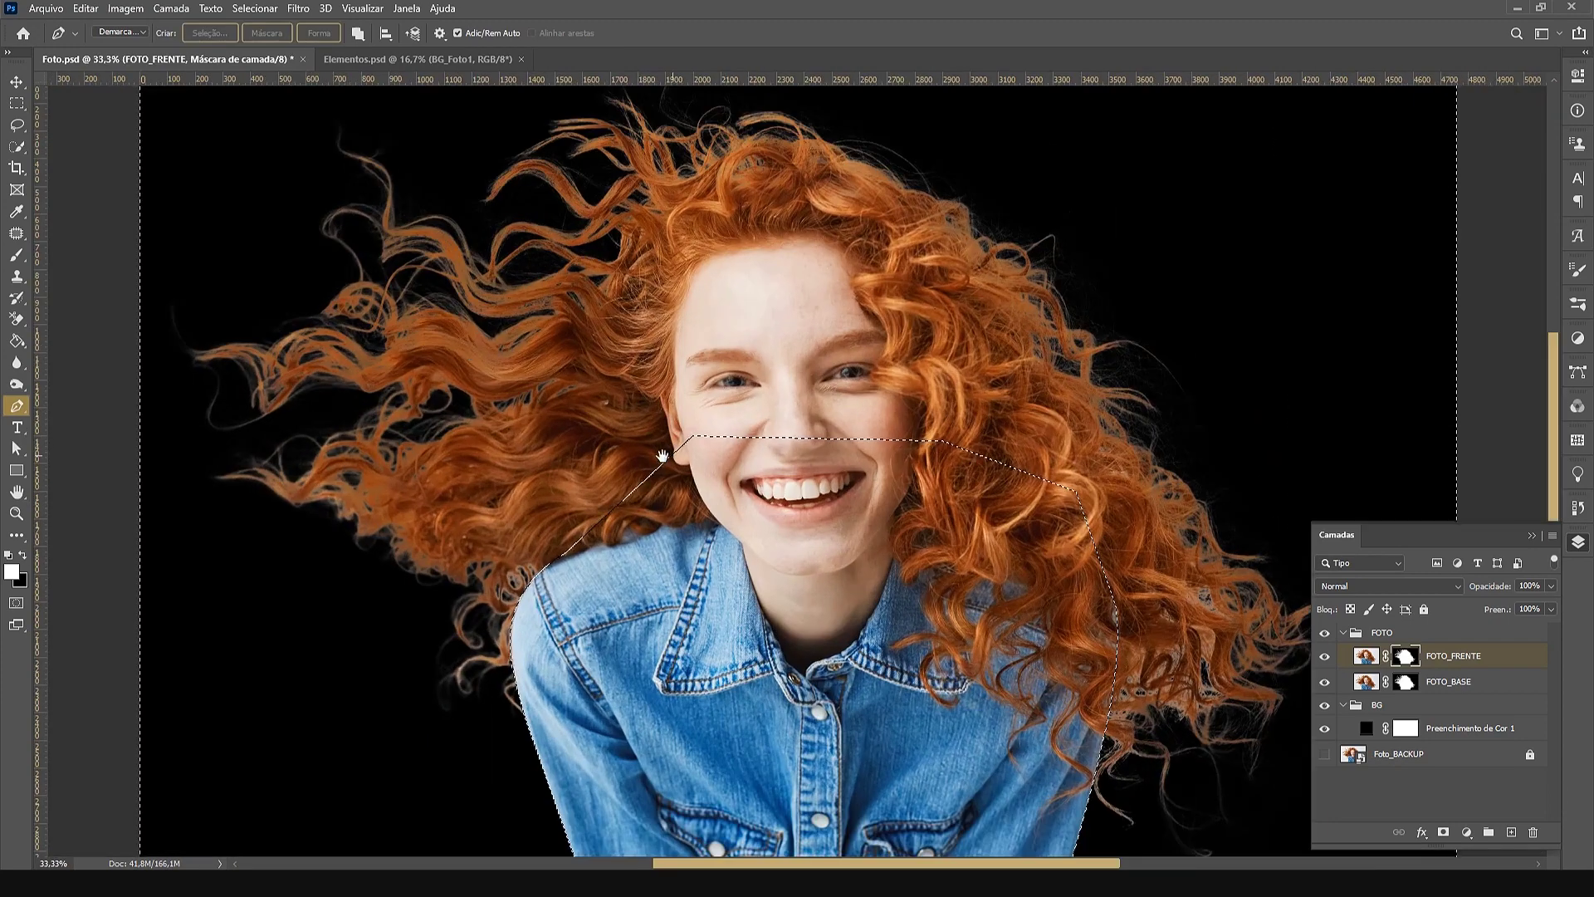
left_click_drag(661, 456, 654, 501)
key("ctrl+shift+i")
Paint black at 10% flow on the FOTO_FRENTE mask over the hair fringe beside the shirt's shoulder, adjusting the brush size
left_click(18, 255)
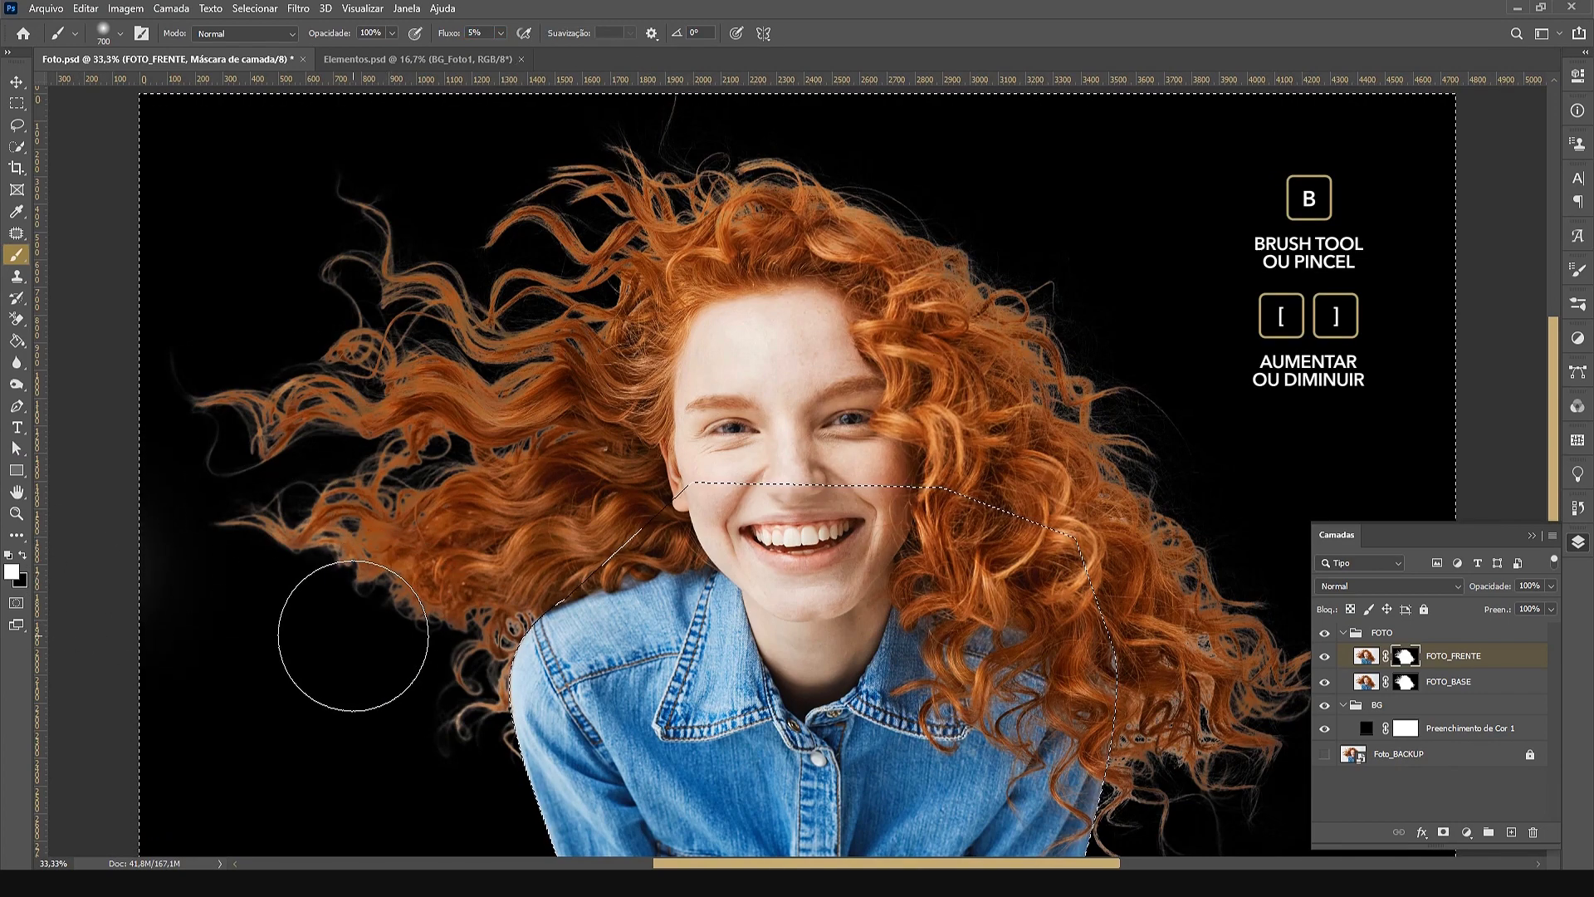
key("x")
key("bracketleft")
key("bracketleft")
key("bracketleft")
key("bracketleft")
key("bracketleft")
key("bracketleft")
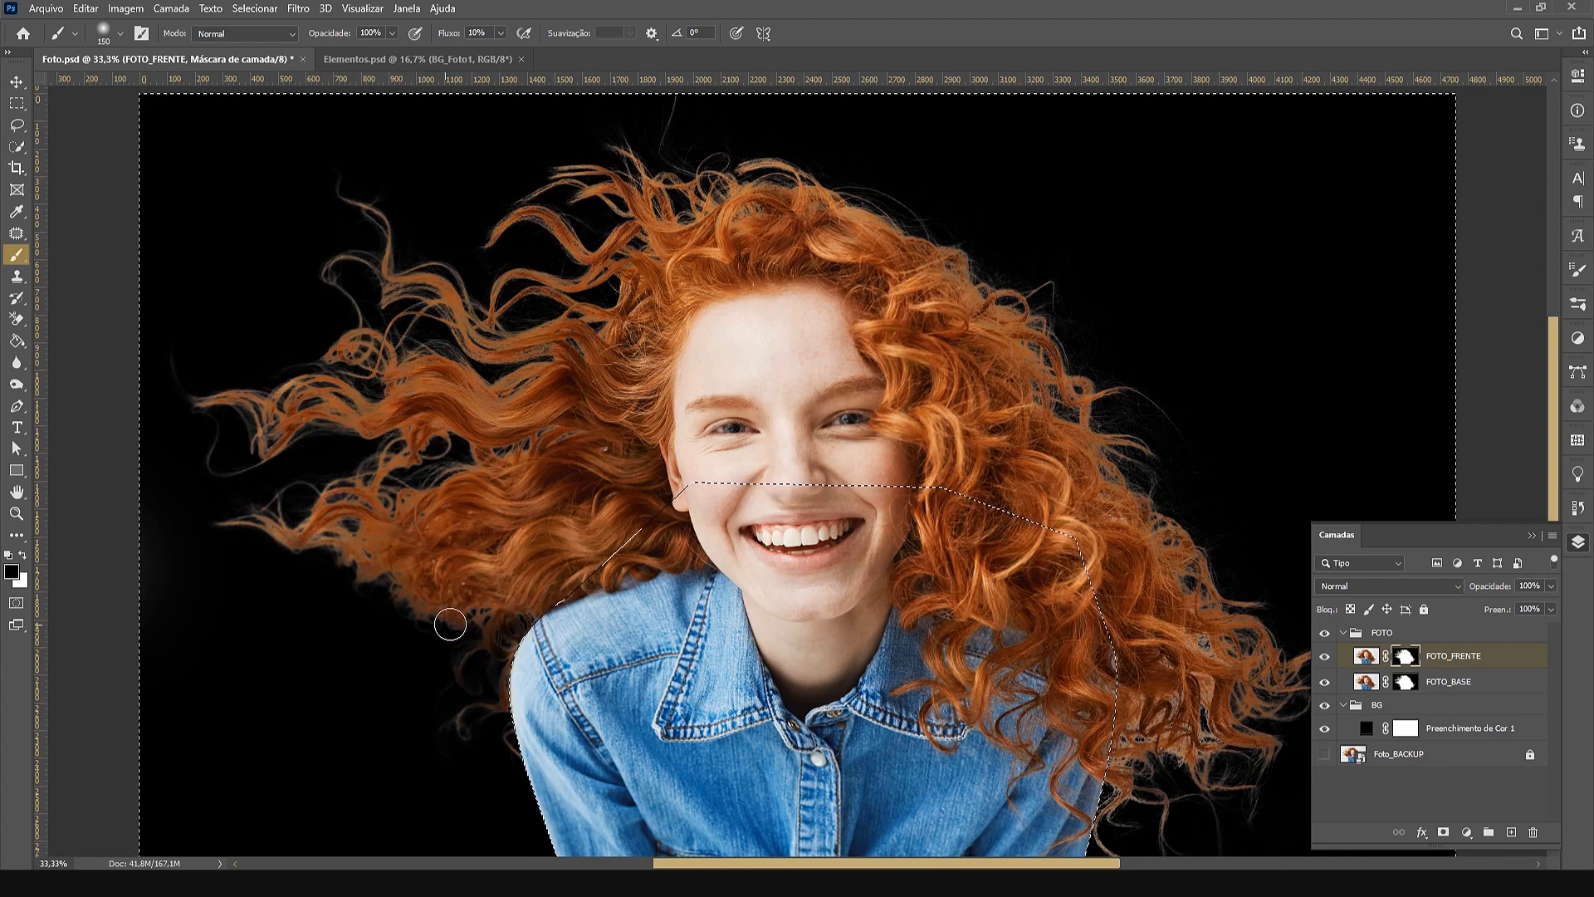
key("bracketright")
key("bracketright")
key("bracketright")
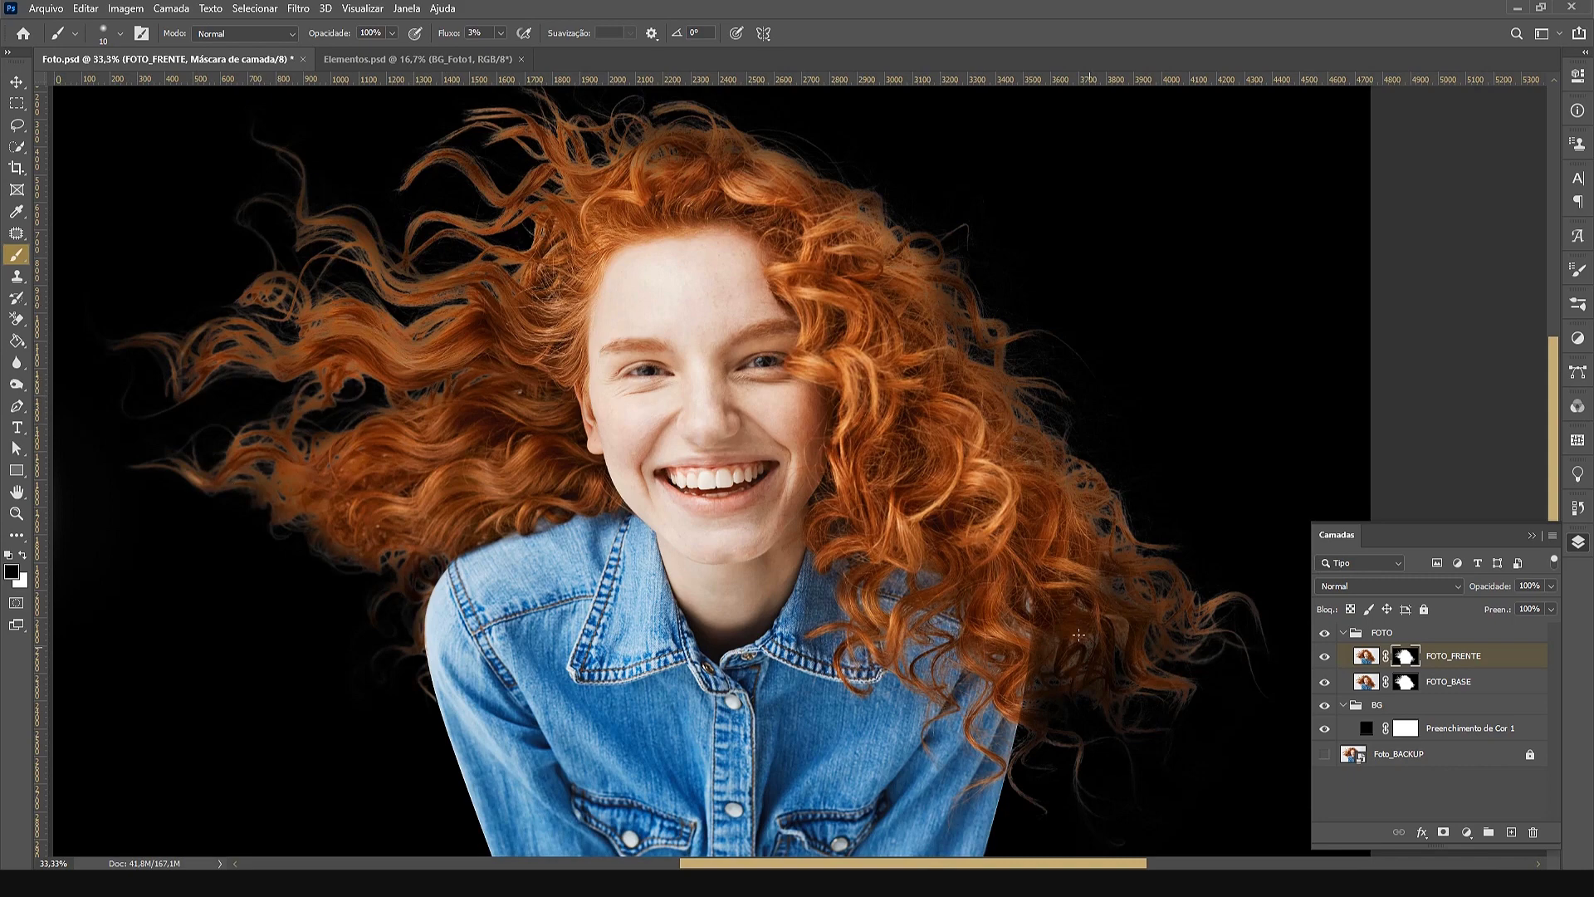
Refine the curl edges on the FOTO_FRENTE mask with a 3% flow brush, alternating between black and white
left_click_drag(1078, 634, 821, 559)
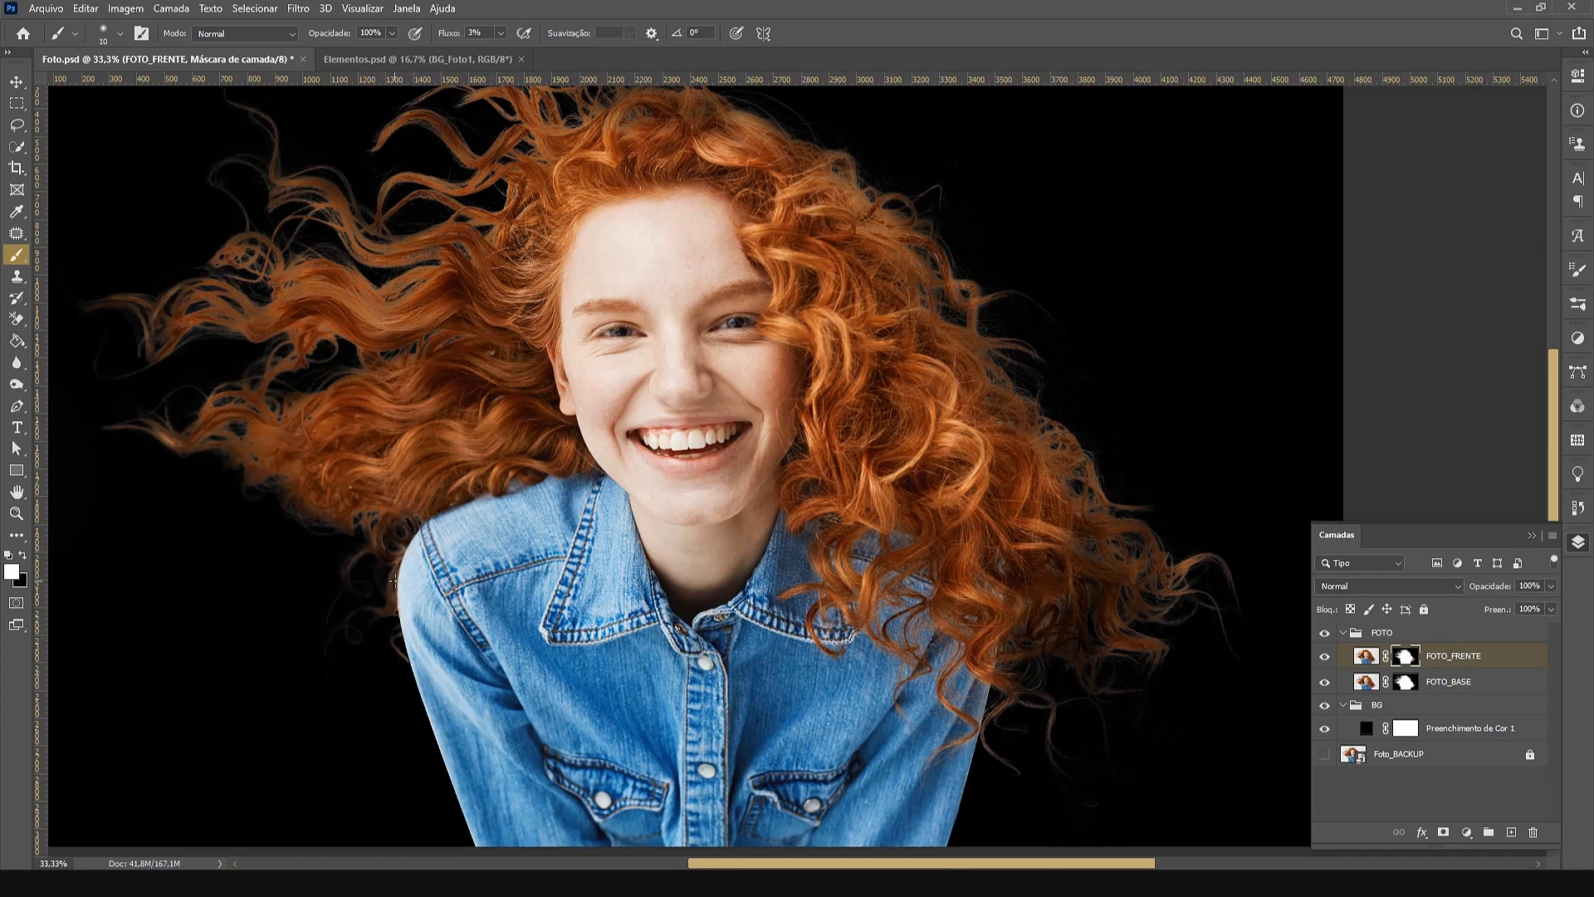
key("x")
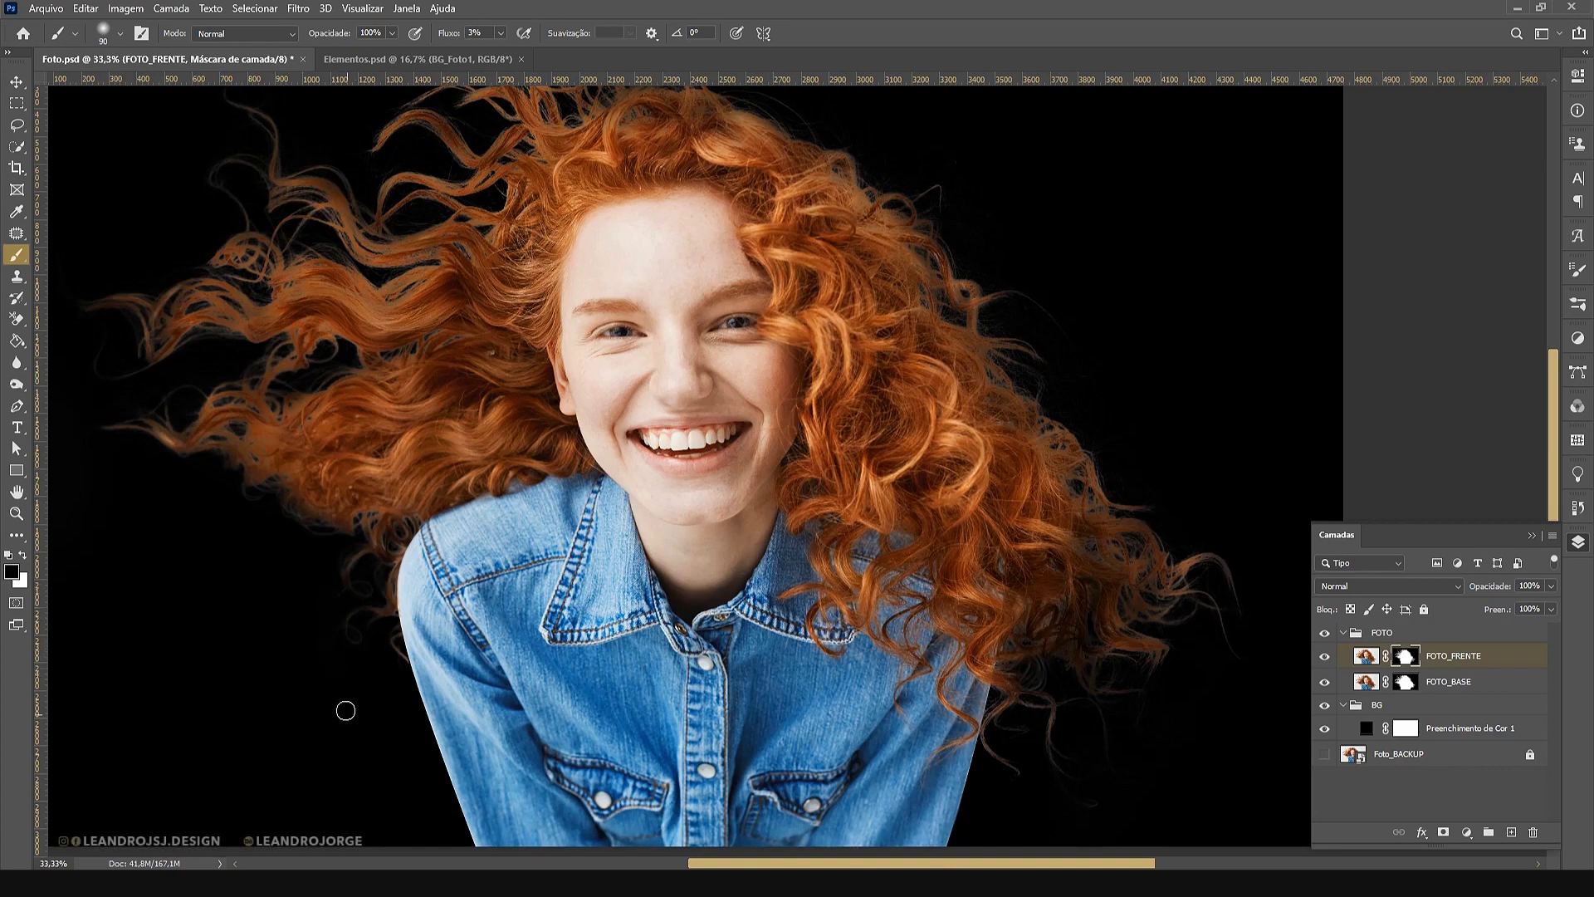
left_click(16, 513)
right_click(739, 385)
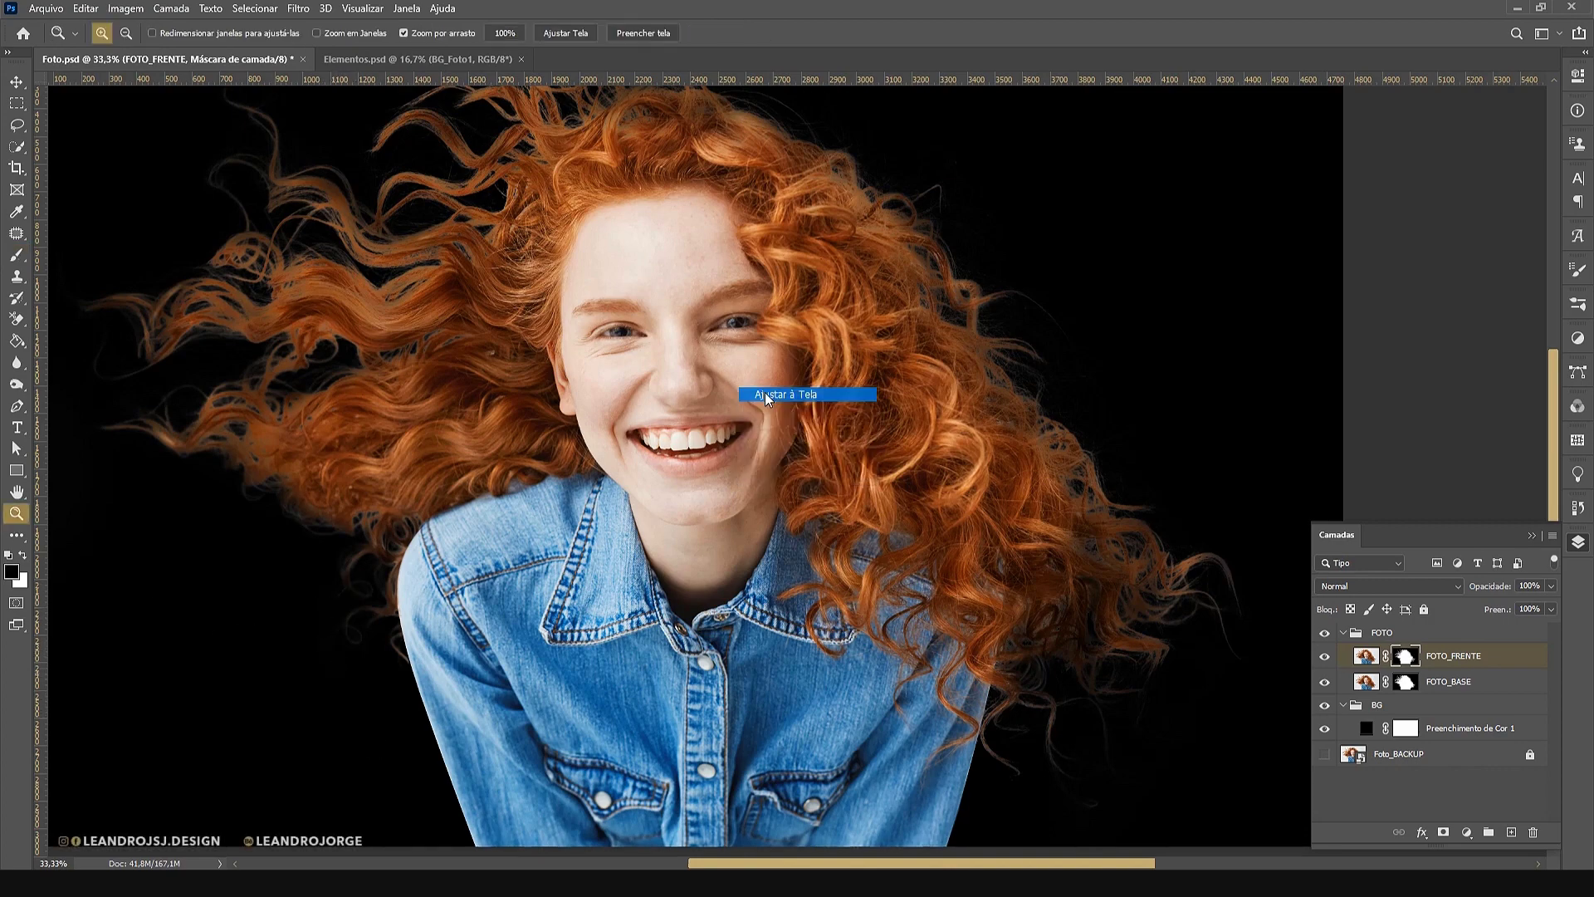
left_click(765, 392)
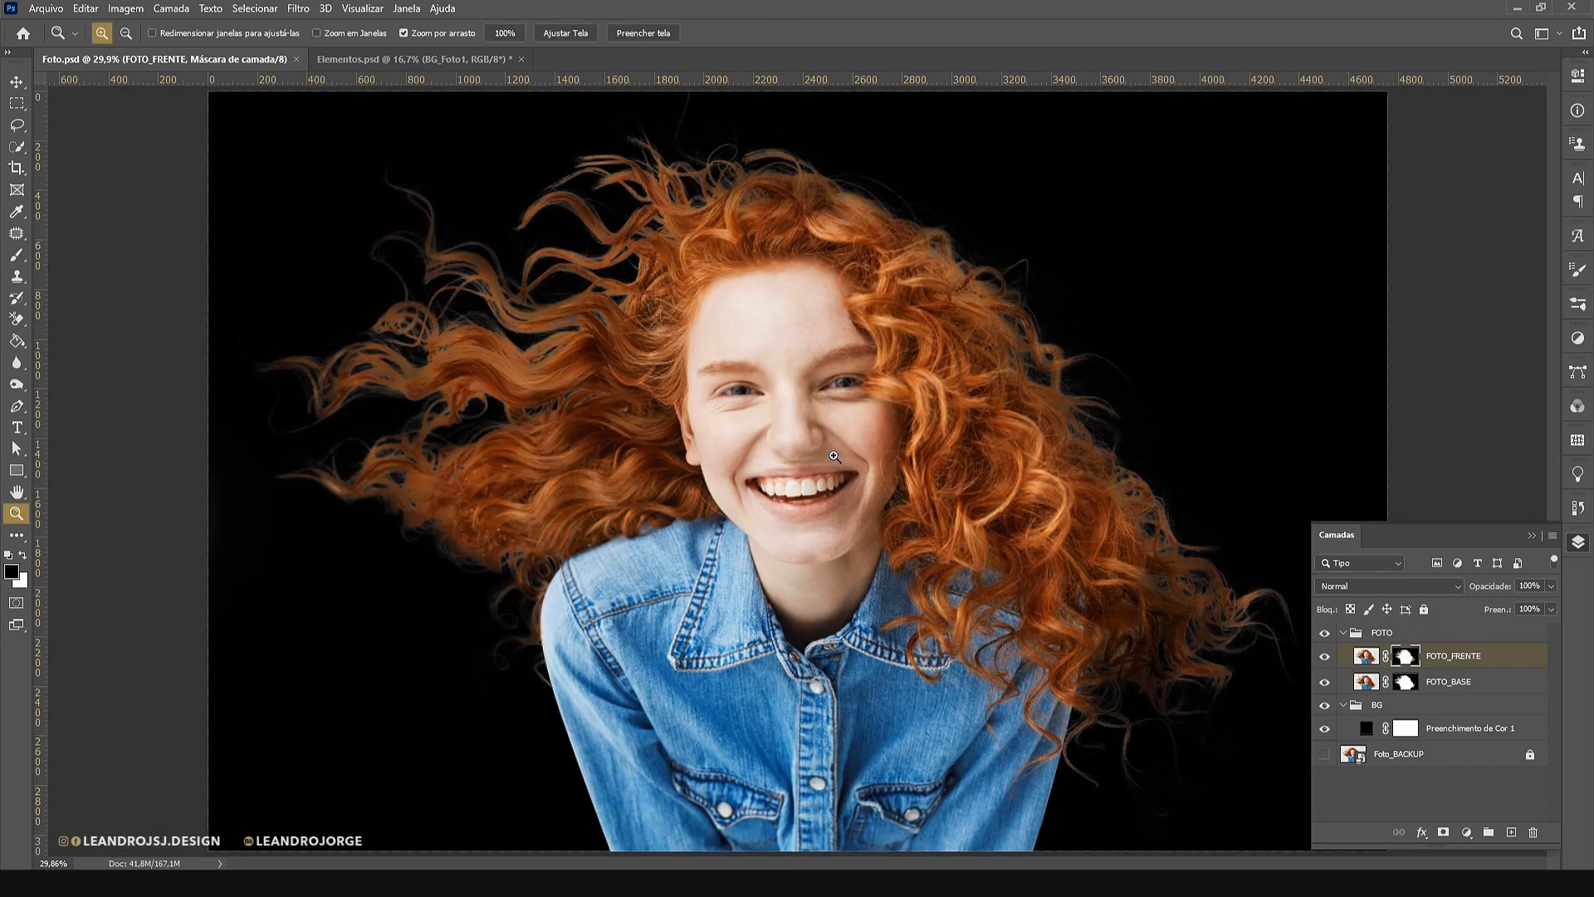
Add a Vibrance (Vibratilidade) adjustment layer with vibrance +30 and saturation +16
left_click(1466, 832)
left_click(1505, 668)
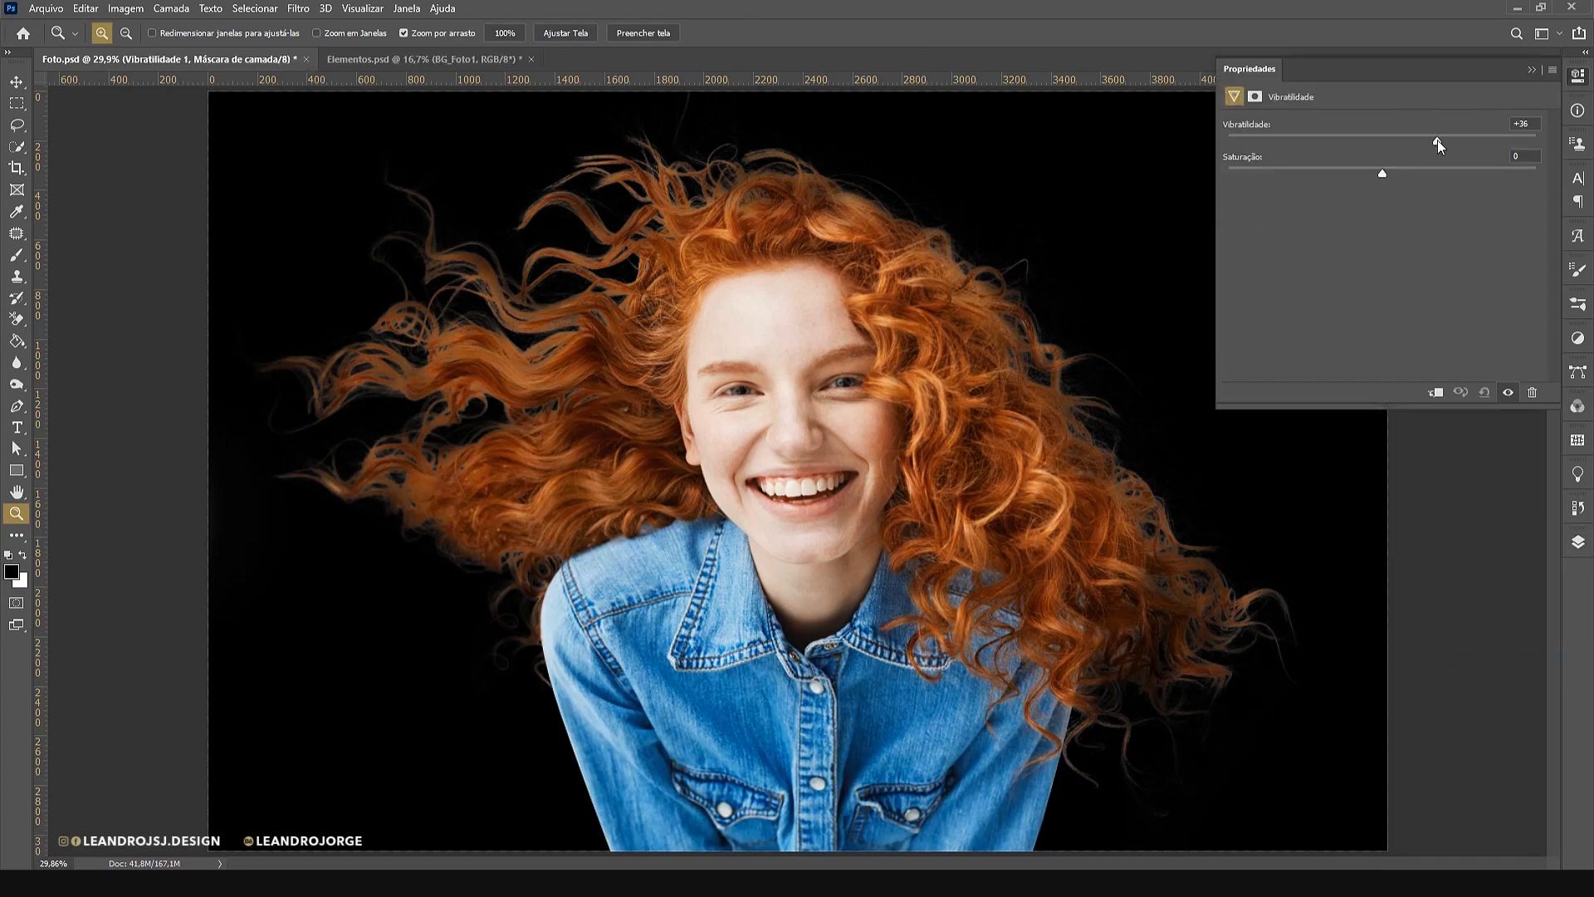
left_click_drag(1431, 140, 1407, 171)
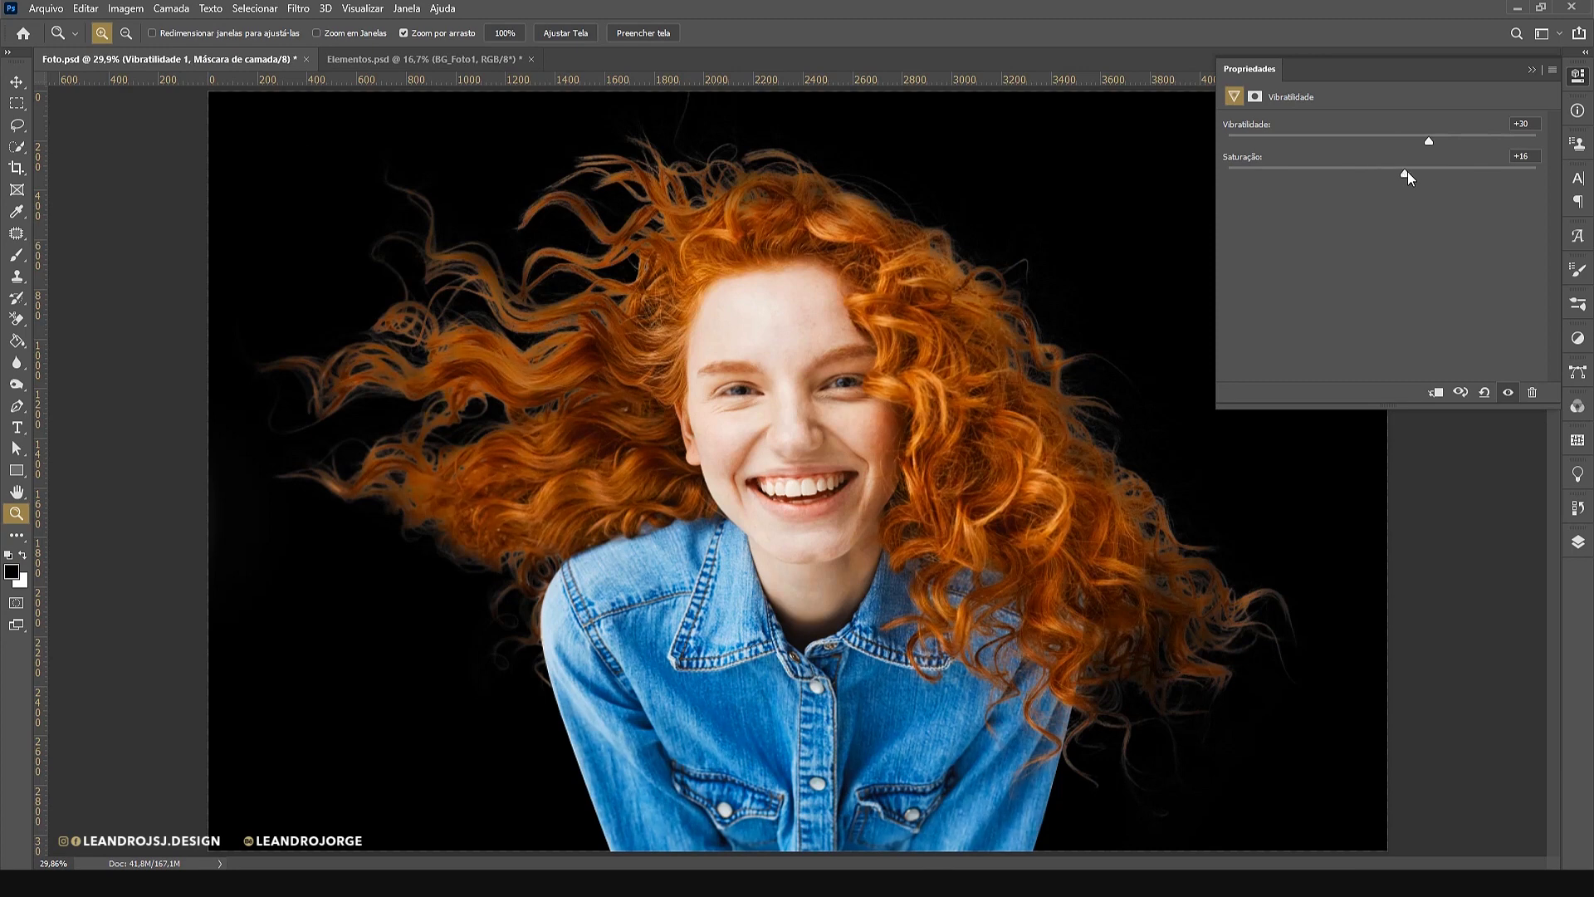
left_click(1533, 70)
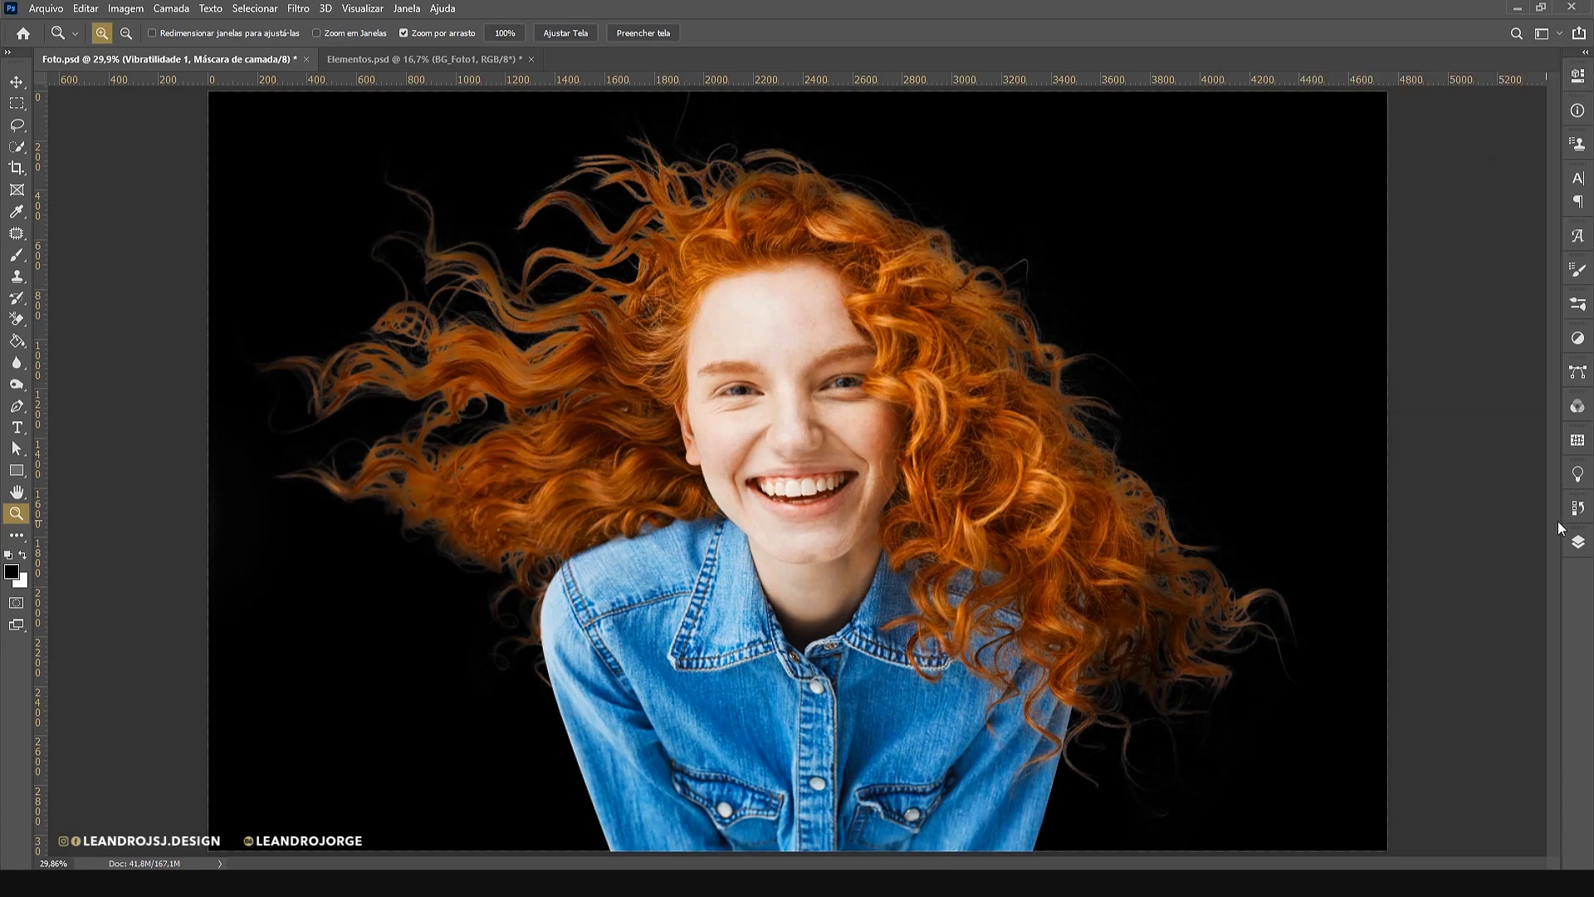
Copy the BG_Foto1 balloon layer from Elementos.psd into the BG group of Foto.psd and hide the black fill layer
left_click(1577, 541)
left_click(379, 60)
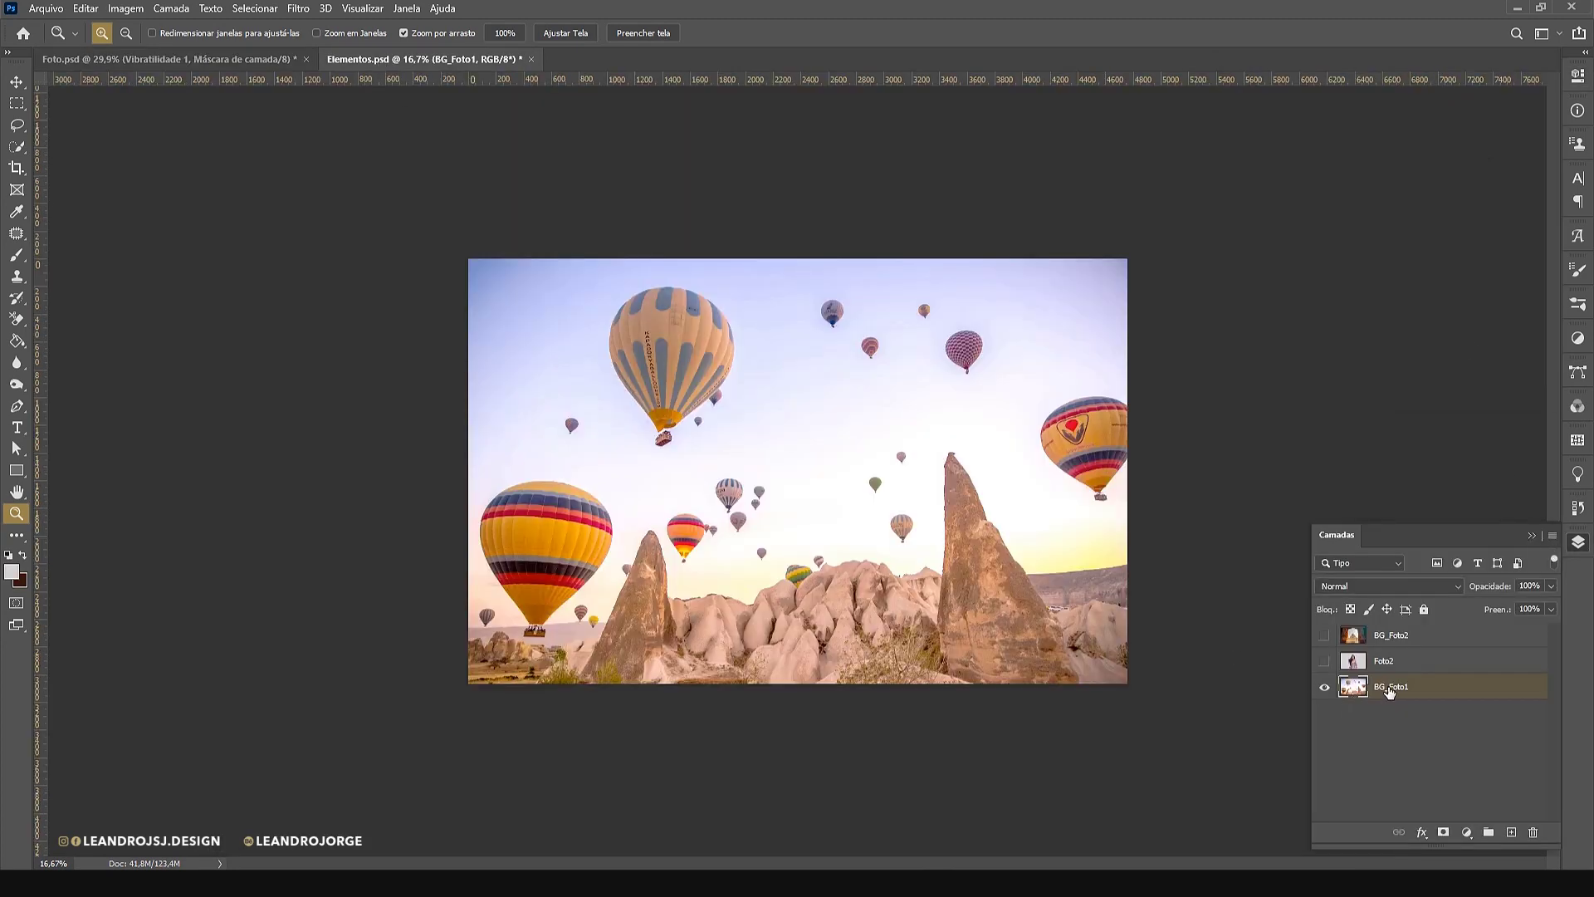
left_click_drag(1389, 692, 992, 633)
left_click_drag(1417, 660, 1405, 794)
left_click(1324, 754)
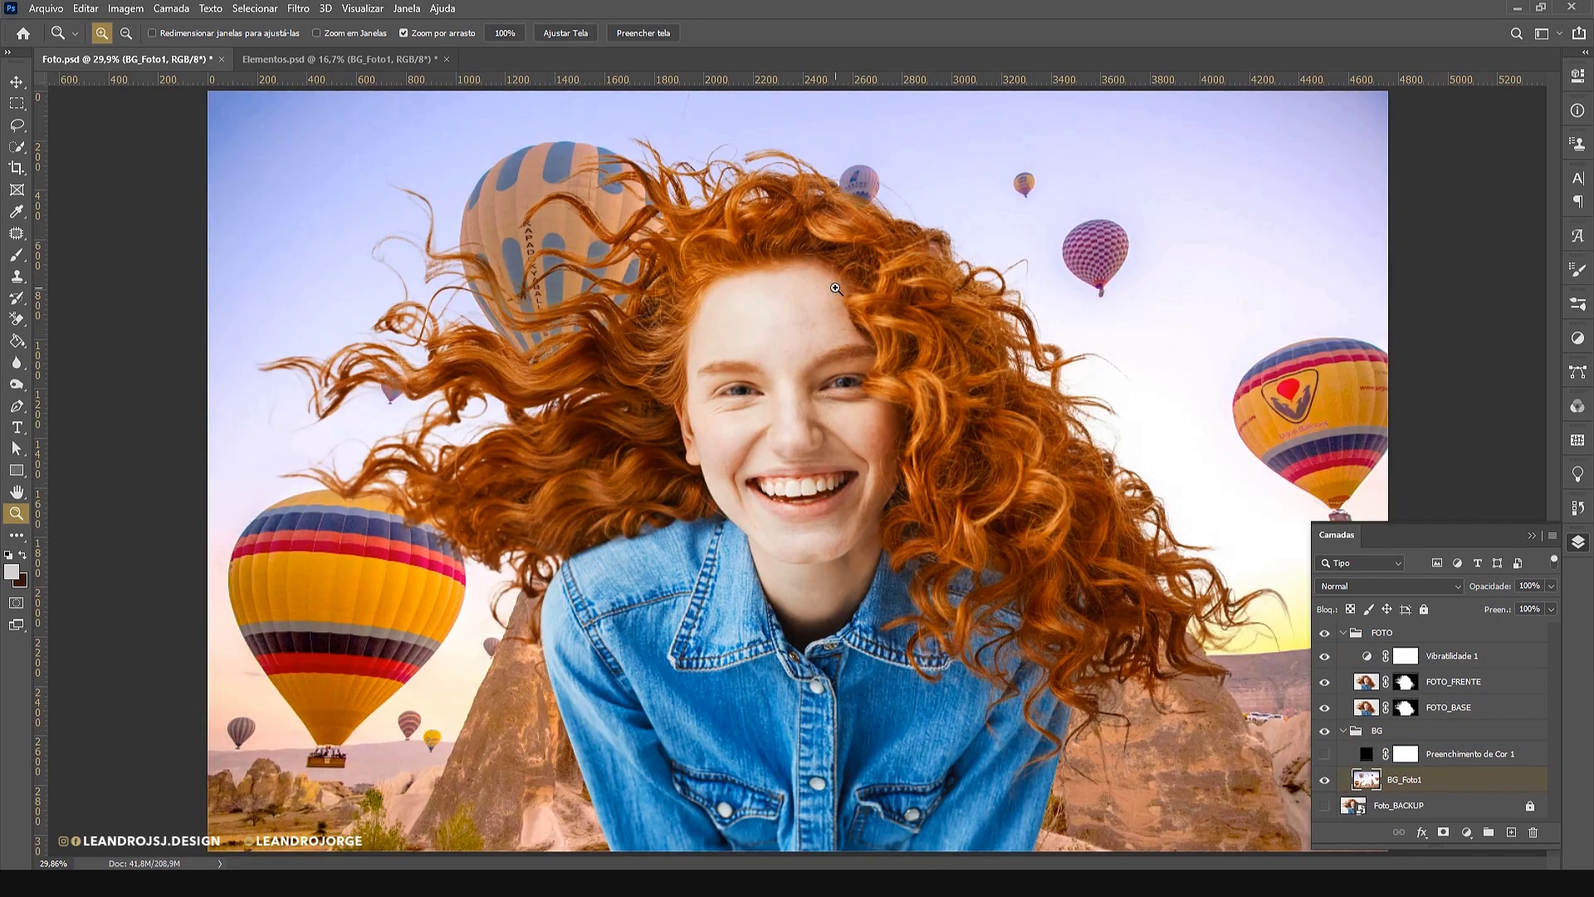
Collect the finished composite's layers in a hidden group named 01 and create a new group named 02
left_click(835, 288, "alt")
left_click(1532, 534)
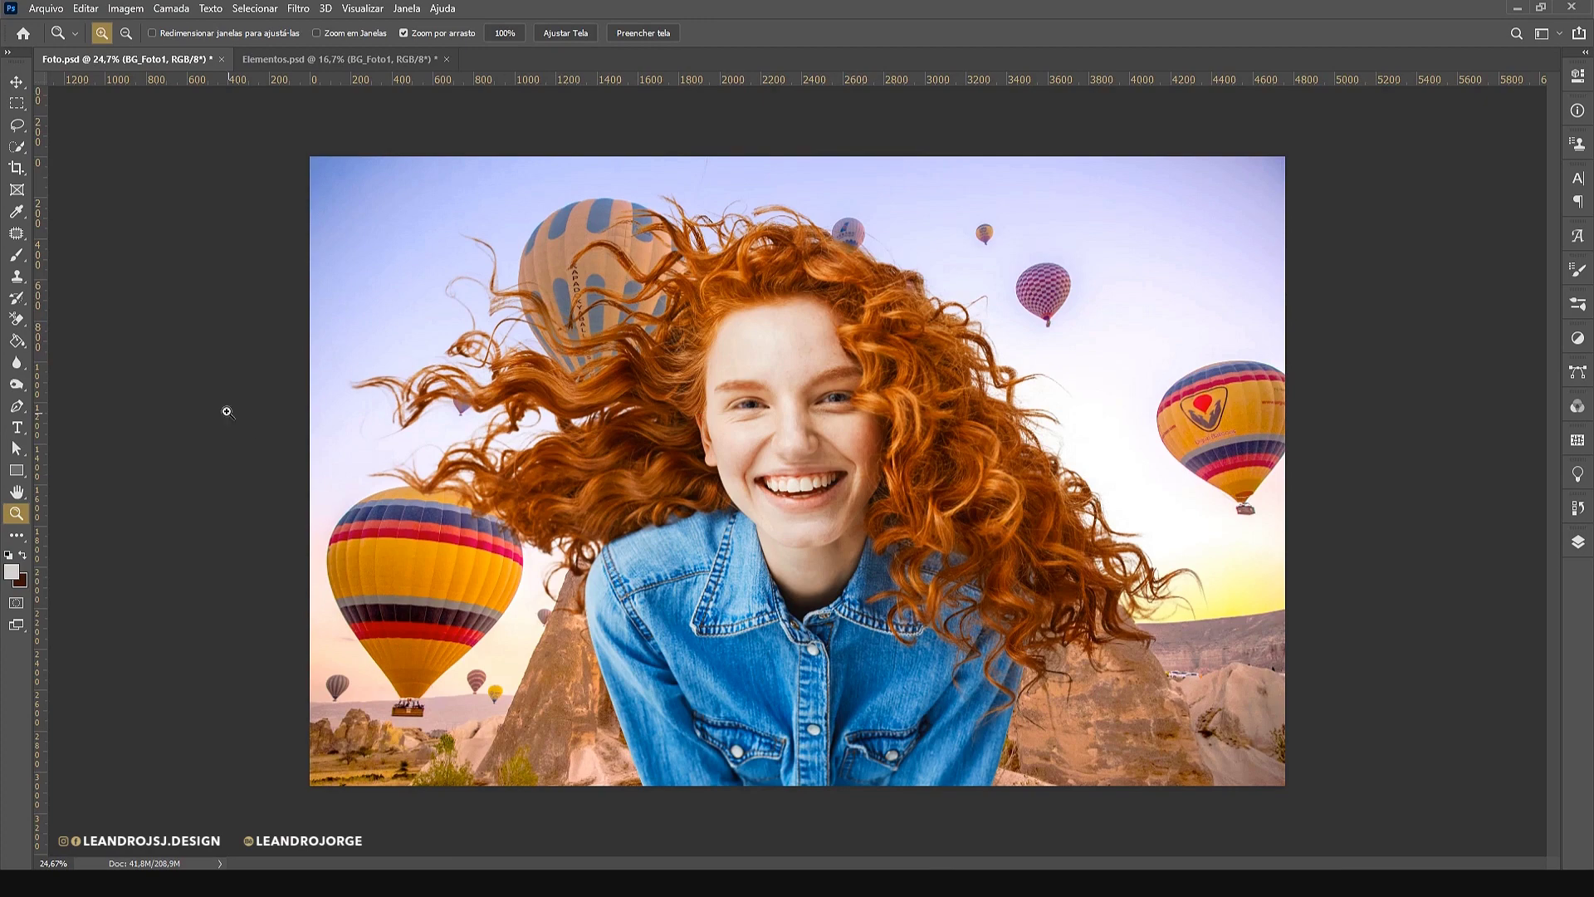
scroll(884, 417, "up", 1)
left_click(15, 81)
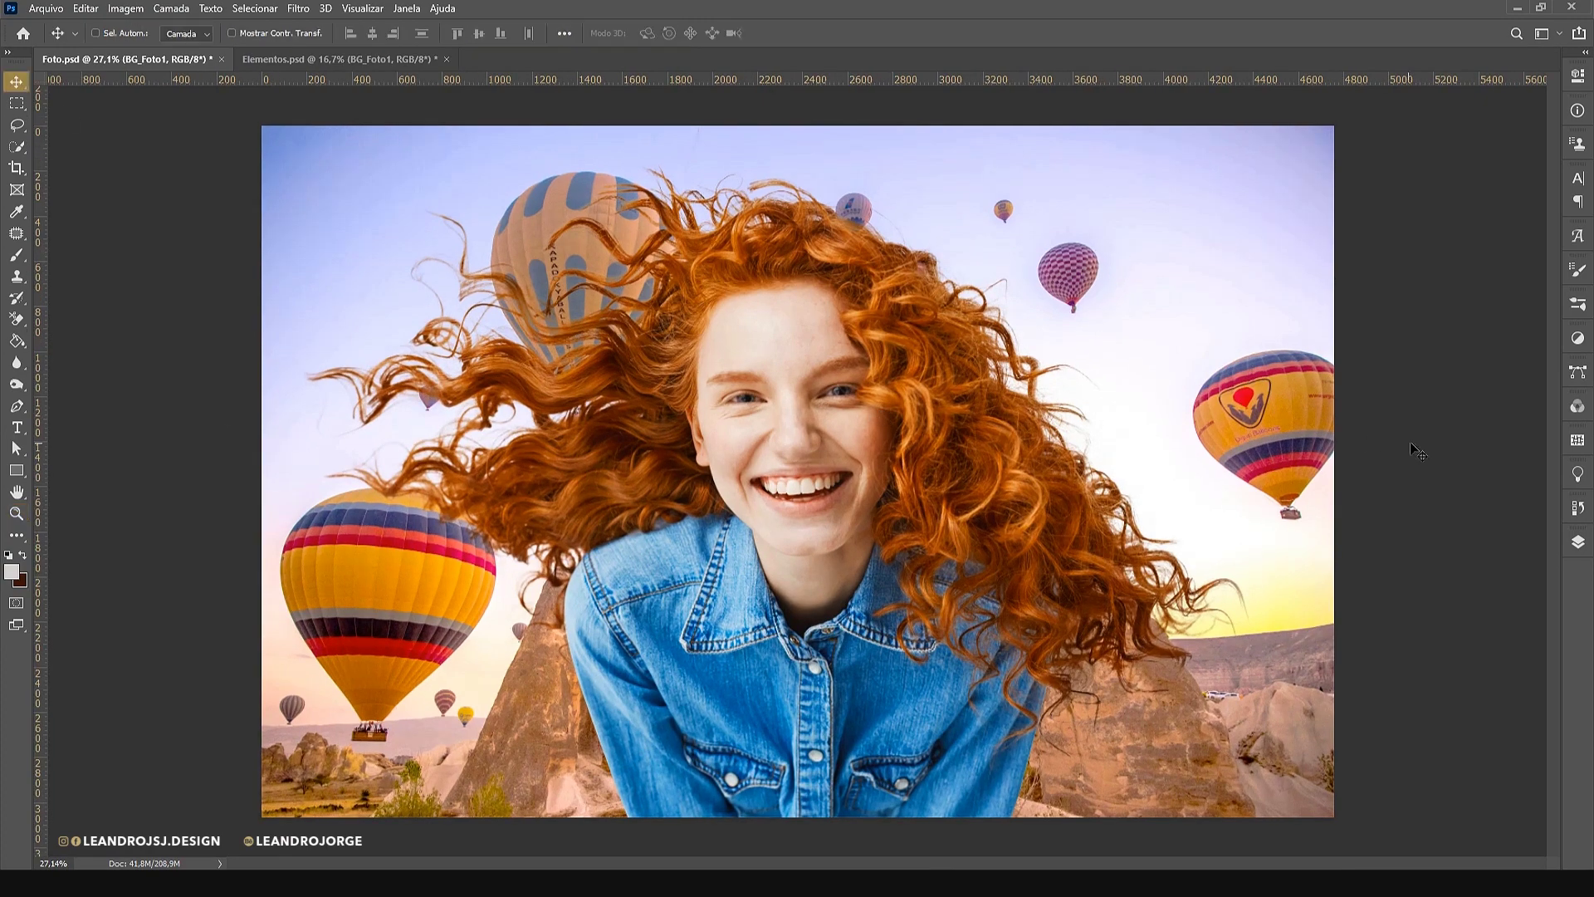
left_click(1578, 544)
left_click(1325, 780)
left_click(1325, 780)
left_click(1325, 780)
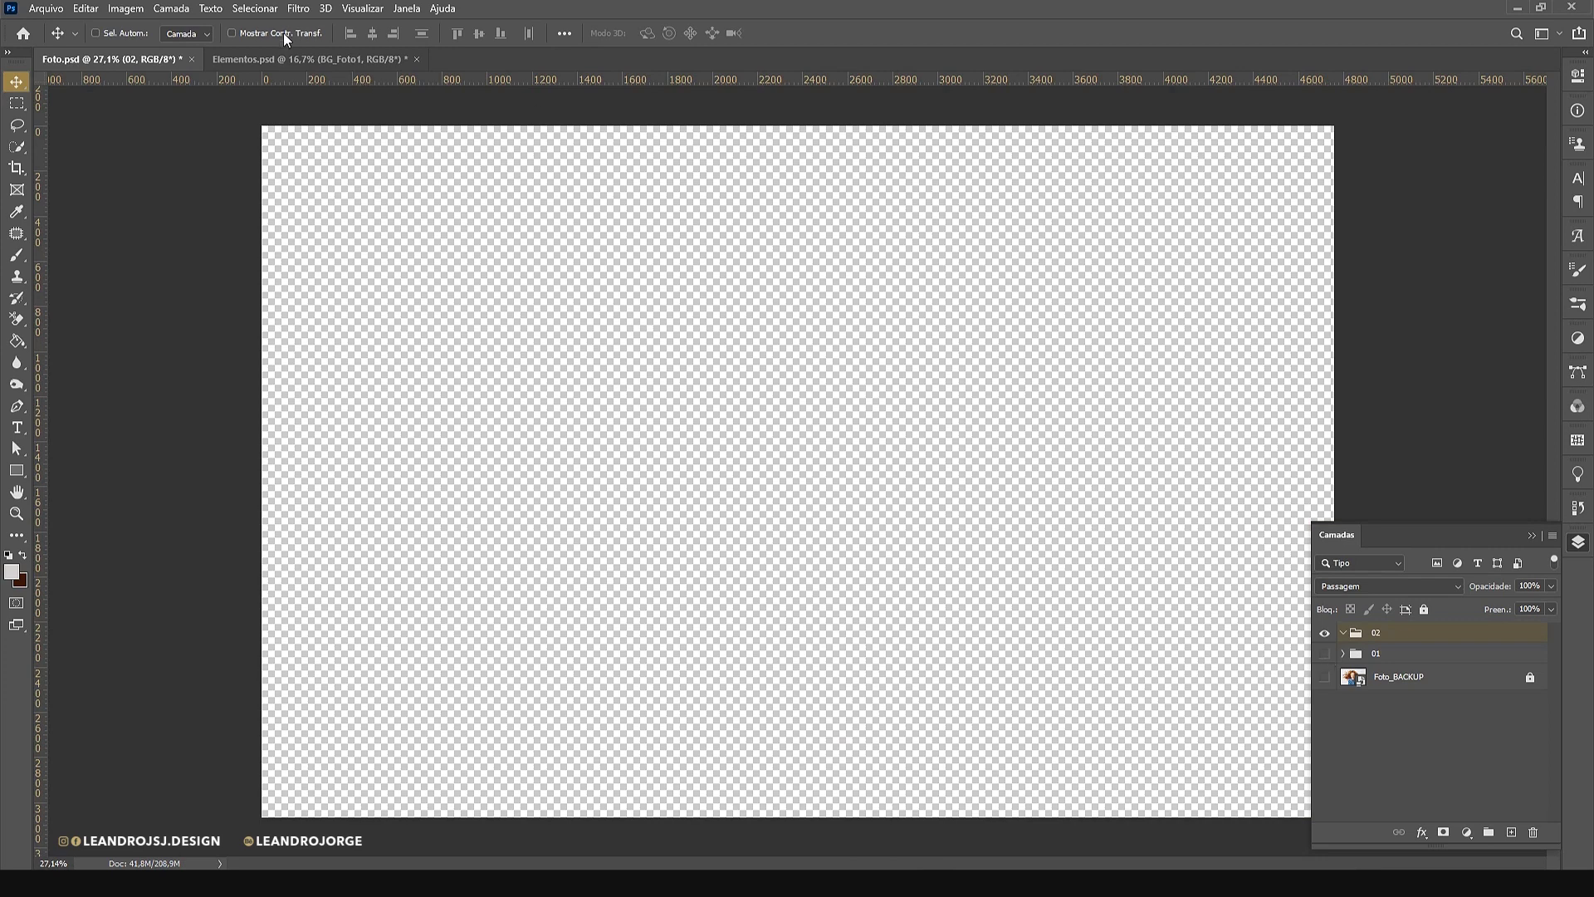
Delete BG_Foto1 from Elementos.psd and place its Foto2 layer inside group 02 of Foto.psd
left_click(332, 59)
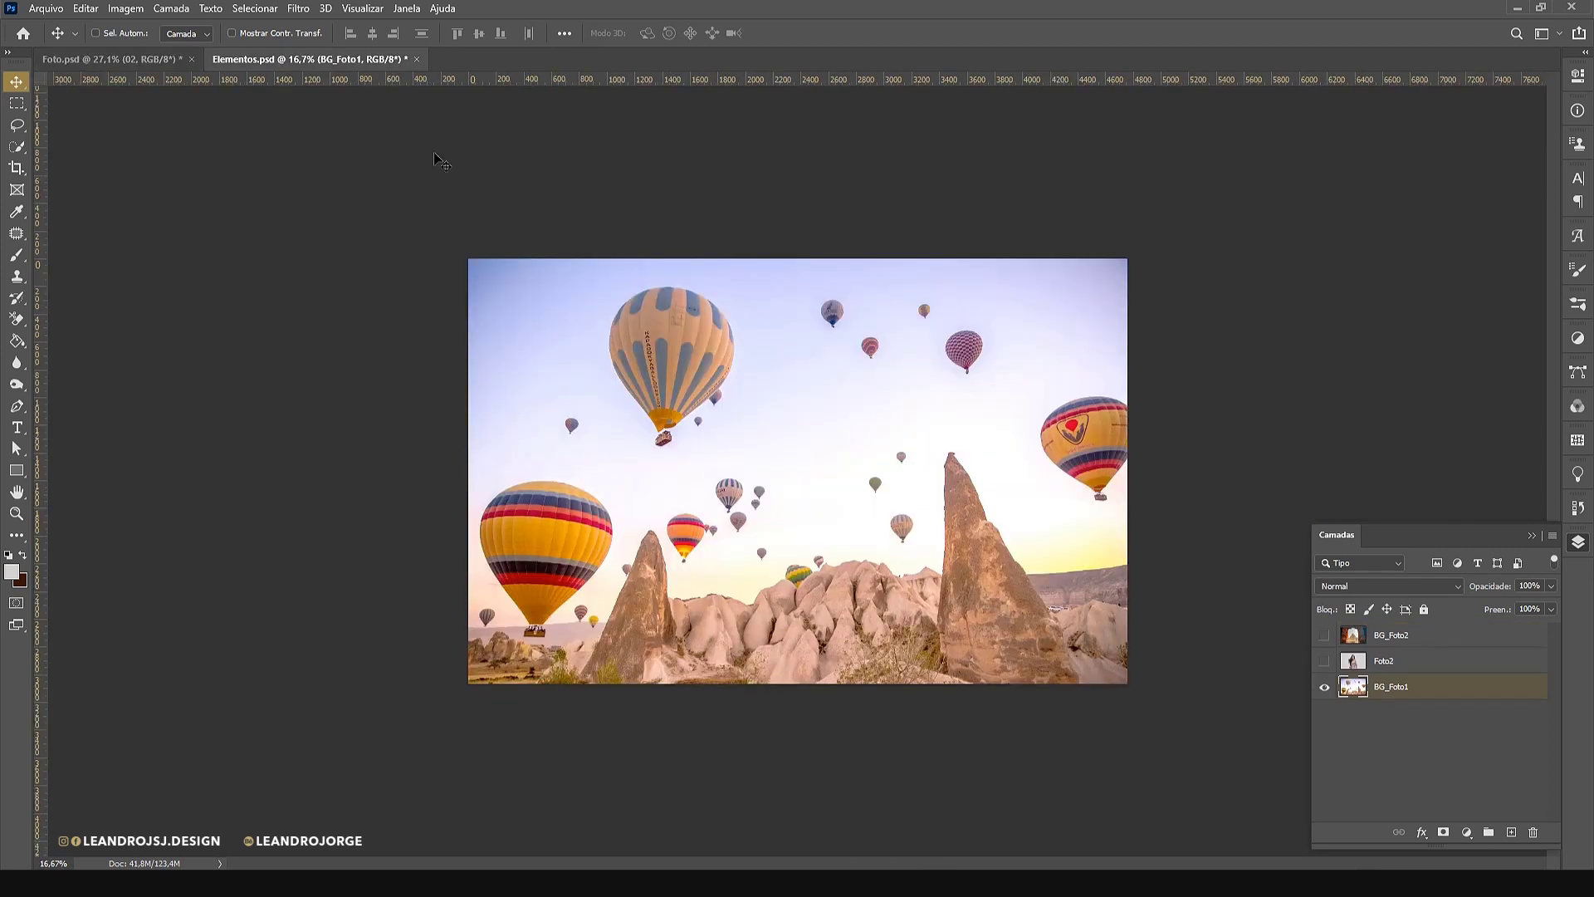
left_click(1533, 832)
left_click(732, 325)
left_click(1325, 661)
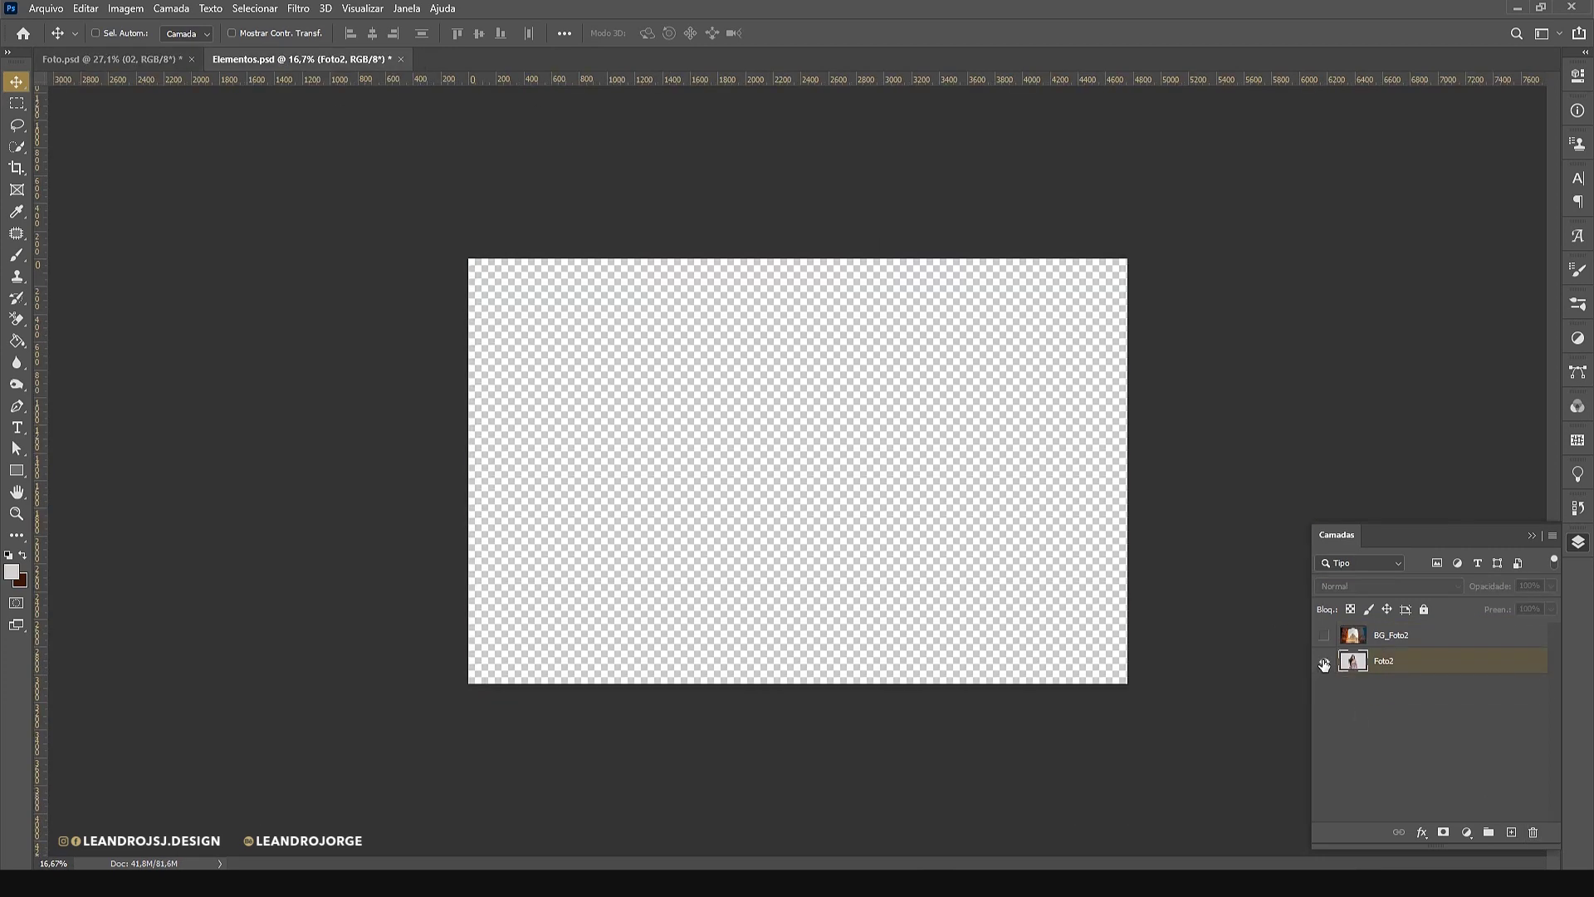
left_click_drag(1403, 669, 928, 562)
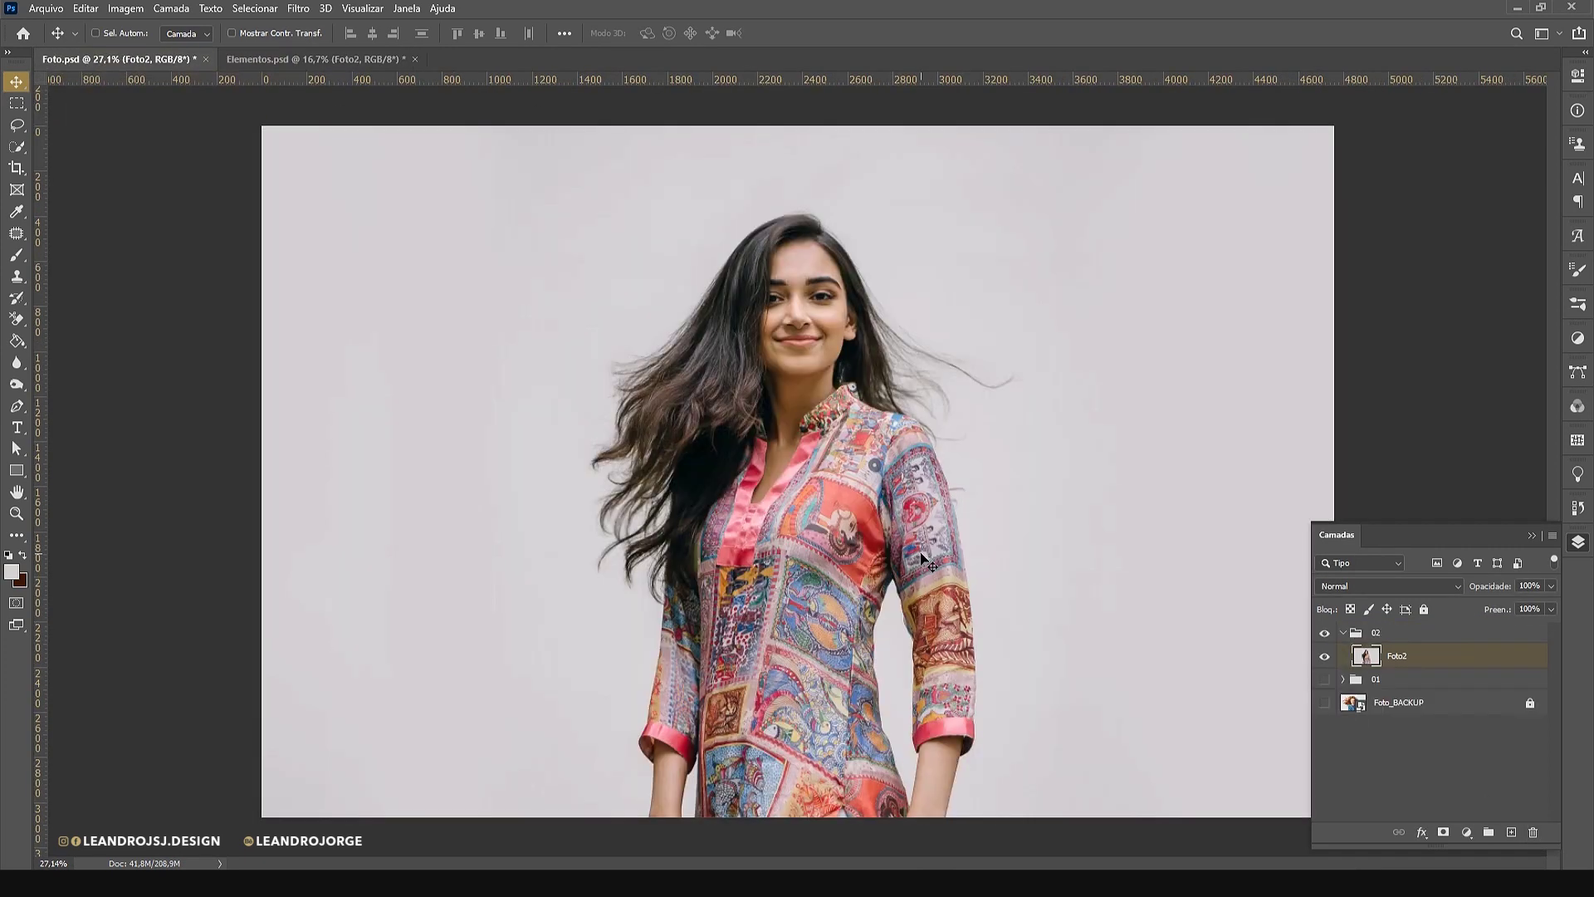
Delete the old Azul_MASCARA channel
left_click(1578, 406)
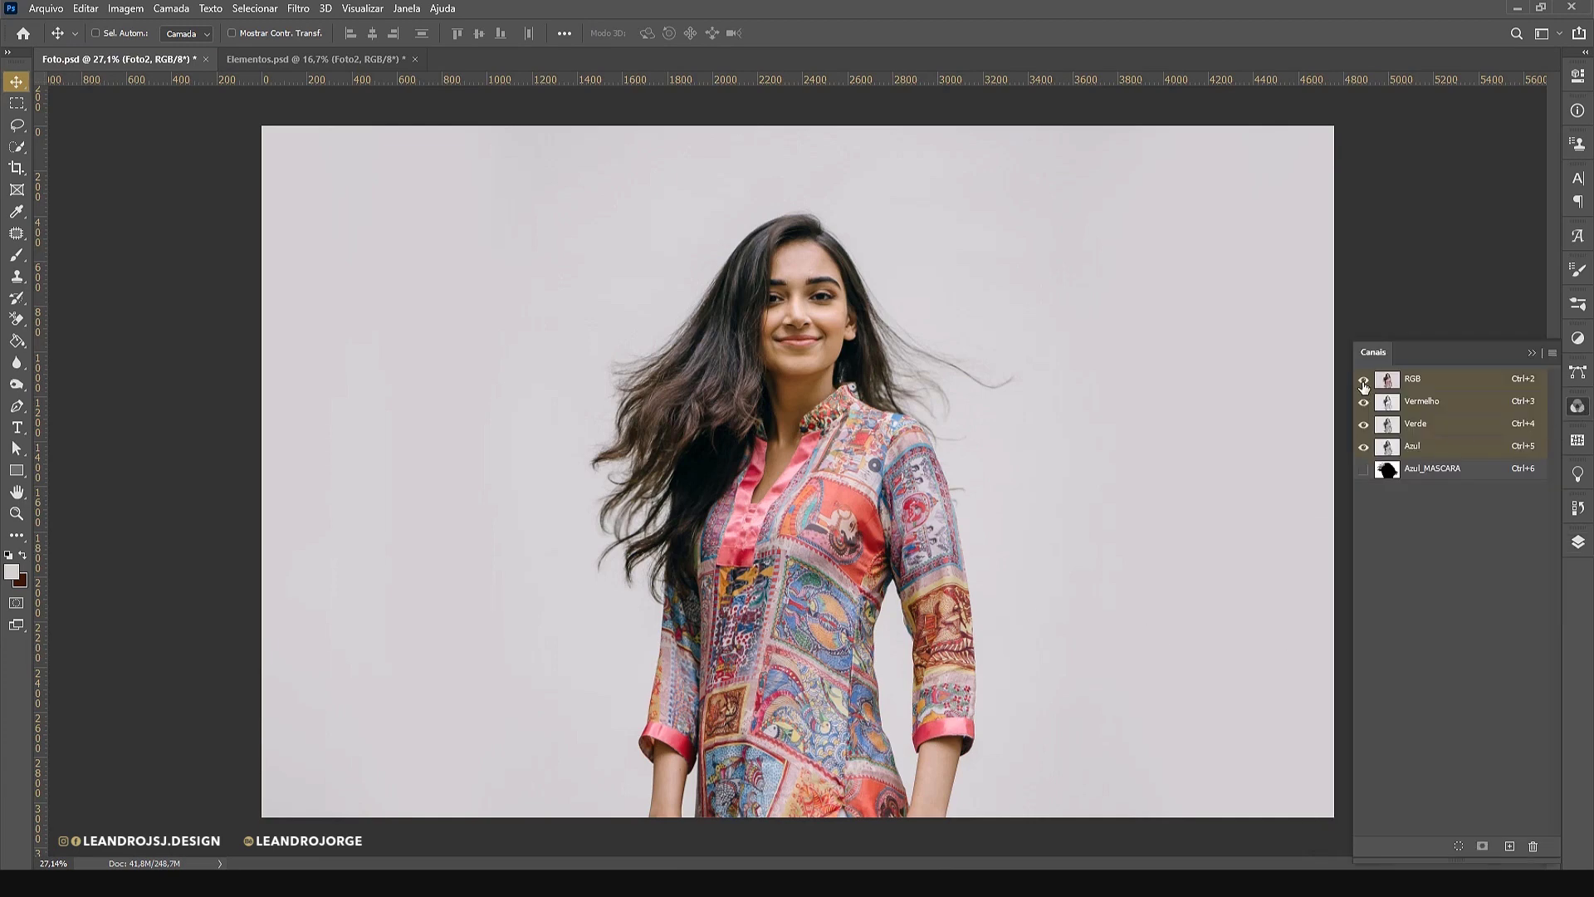
left_click(1431, 468)
left_click(1533, 846)
left_click(732, 325)
Duplicate the blue (Azul) channel as Azul_MASCARA
left_click(1421, 450)
right_click(1418, 451)
left_click(1453, 459)
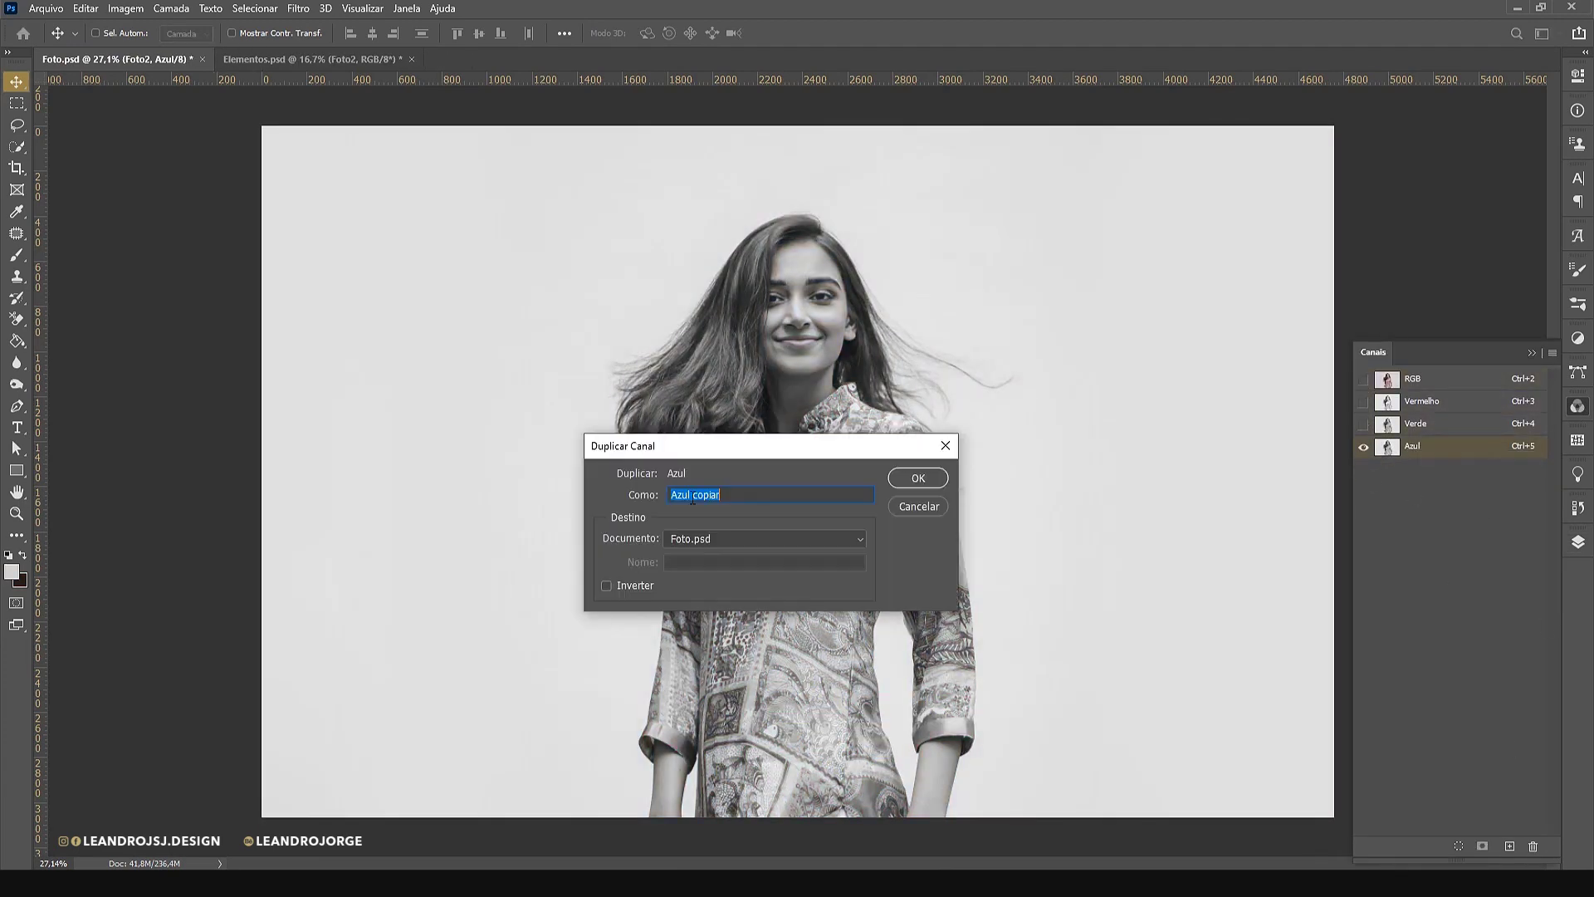
type("Azul_MASCARA")
key("Return")
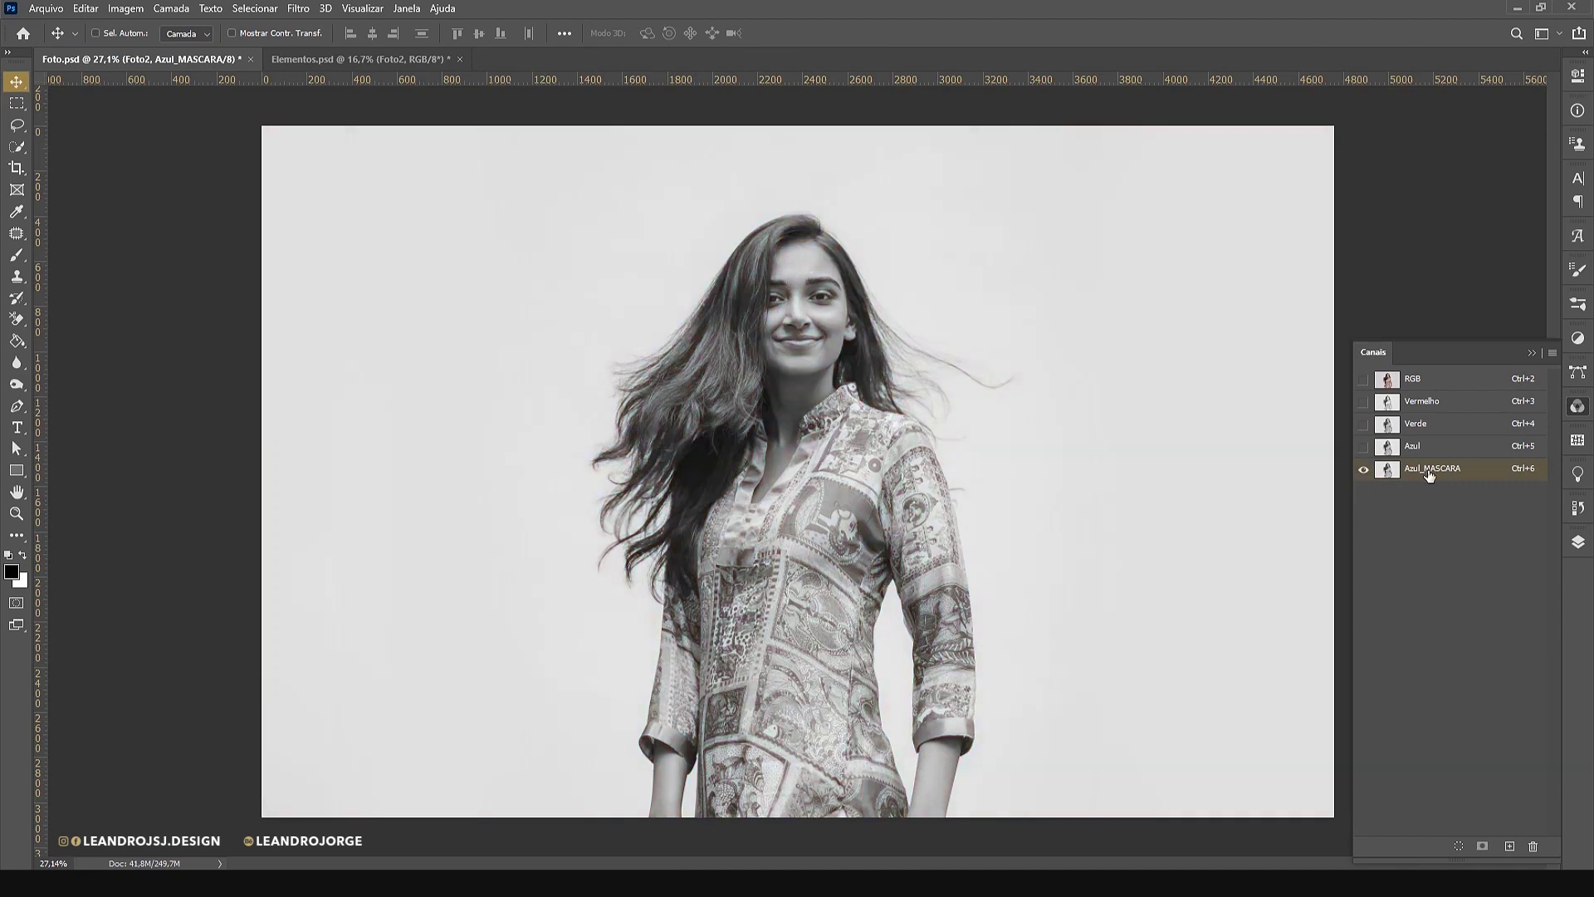
Strongly raise the contrast of the Azul_MASCARA channel with Levels and invert it
key("ctrl+l")
left_click_drag(1111, 658, 1079, 659)
left_click_drag(990, 658, 1048, 659)
left_click_drag(1079, 659, 1052, 659)
left_click(1235, 504)
key("v")
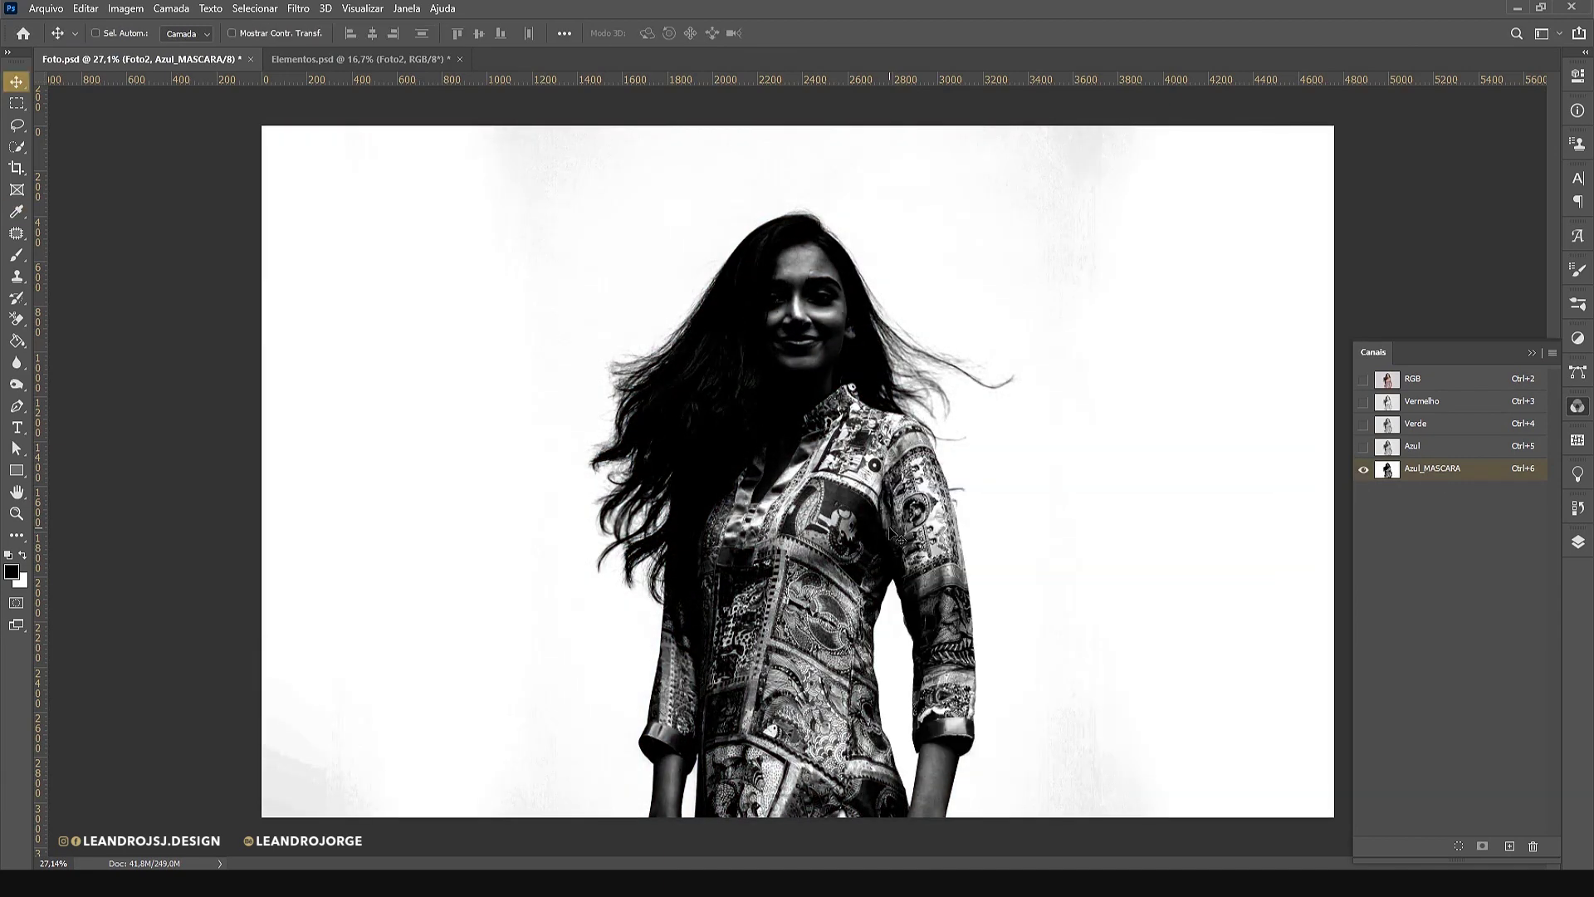
key("ctrl+i")
Fill the woman's face, dress and arms in the Azul_MASCARA channel by painting white with a hard brush at 100% flow
scroll(700, 380, "up", 3)
left_click(16, 211)
left_click(684, 423)
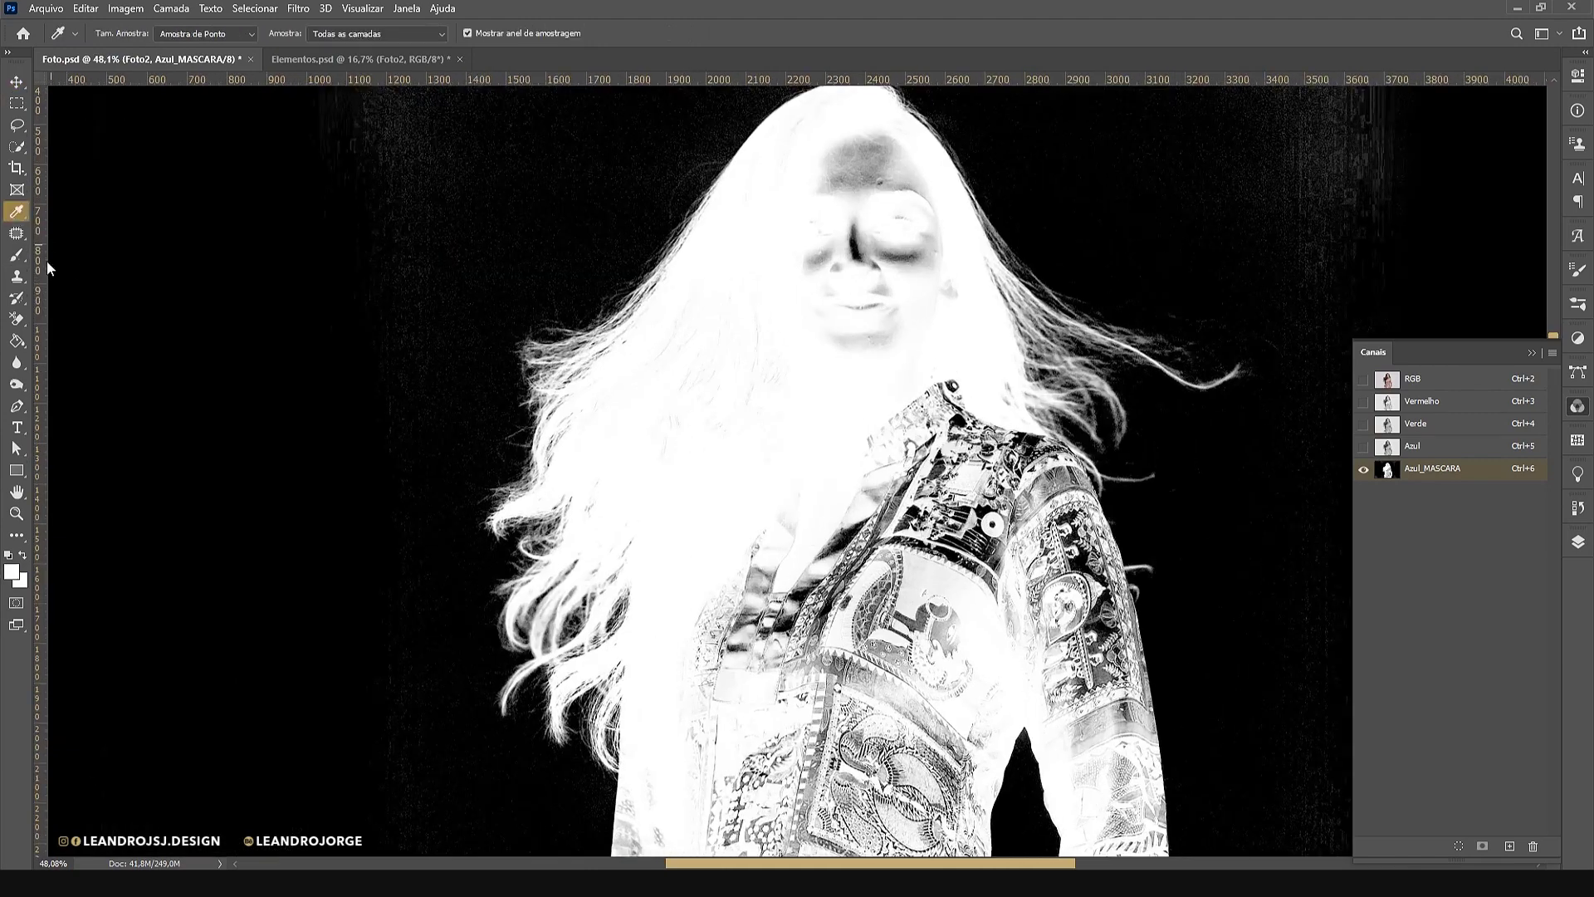
left_click(16, 255)
left_click(119, 33)
mouse_move(853, 274)
left_mouse_down()
mouse_move(780, 366)
mouse_move(842, 376)
left_mouse_up()
double_click(114, 219)
mouse_move(793, 253)
left_mouse_down()
mouse_move(842, 376)
mouse_move(767, 433)
mouse_move(929, 558)
left_mouse_up()
mouse_move(700, 598)
left_mouse_down()
mouse_move(708, 313)
mouse_move(747, 465)
left_mouse_up()
left_click_drag(747, 479, 776, 256)
mouse_move(573, 593)
left_mouse_down()
mouse_move(594, 447)
mouse_move(595, 612)
left_mouse_up()
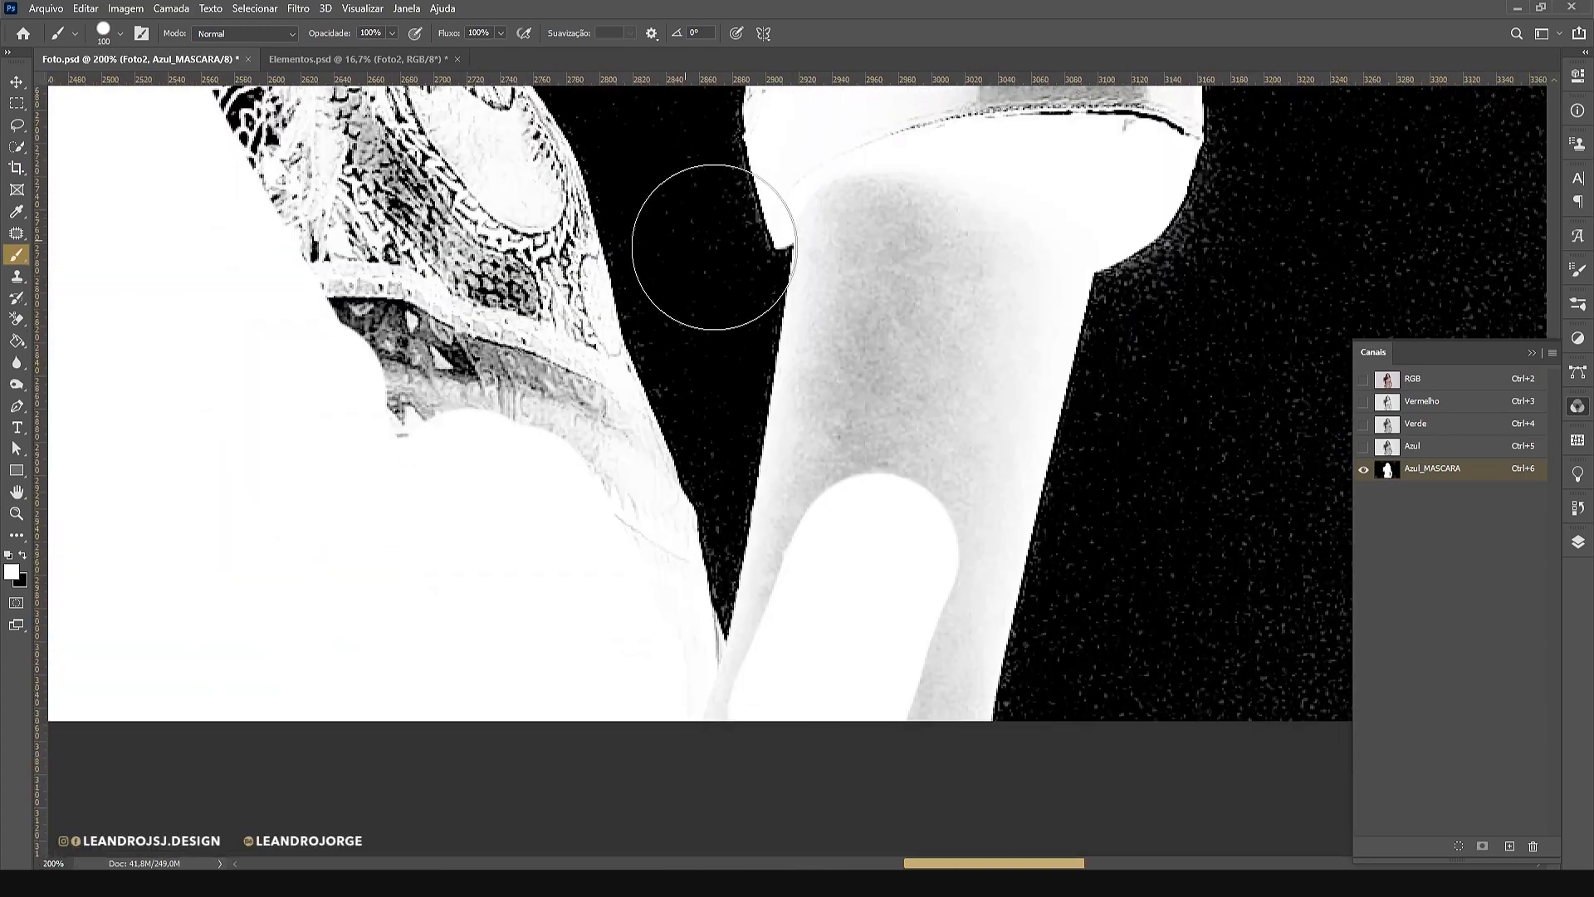
Trace the gap between the woman's torso and her arm with the Pen tool and convert the path to a selection
key("p")
left_click(725, 650)
left_click(792, 251)
left_click(770, 246)
left_click_drag(782, 285, 779, 481)
left_click(741, 339)
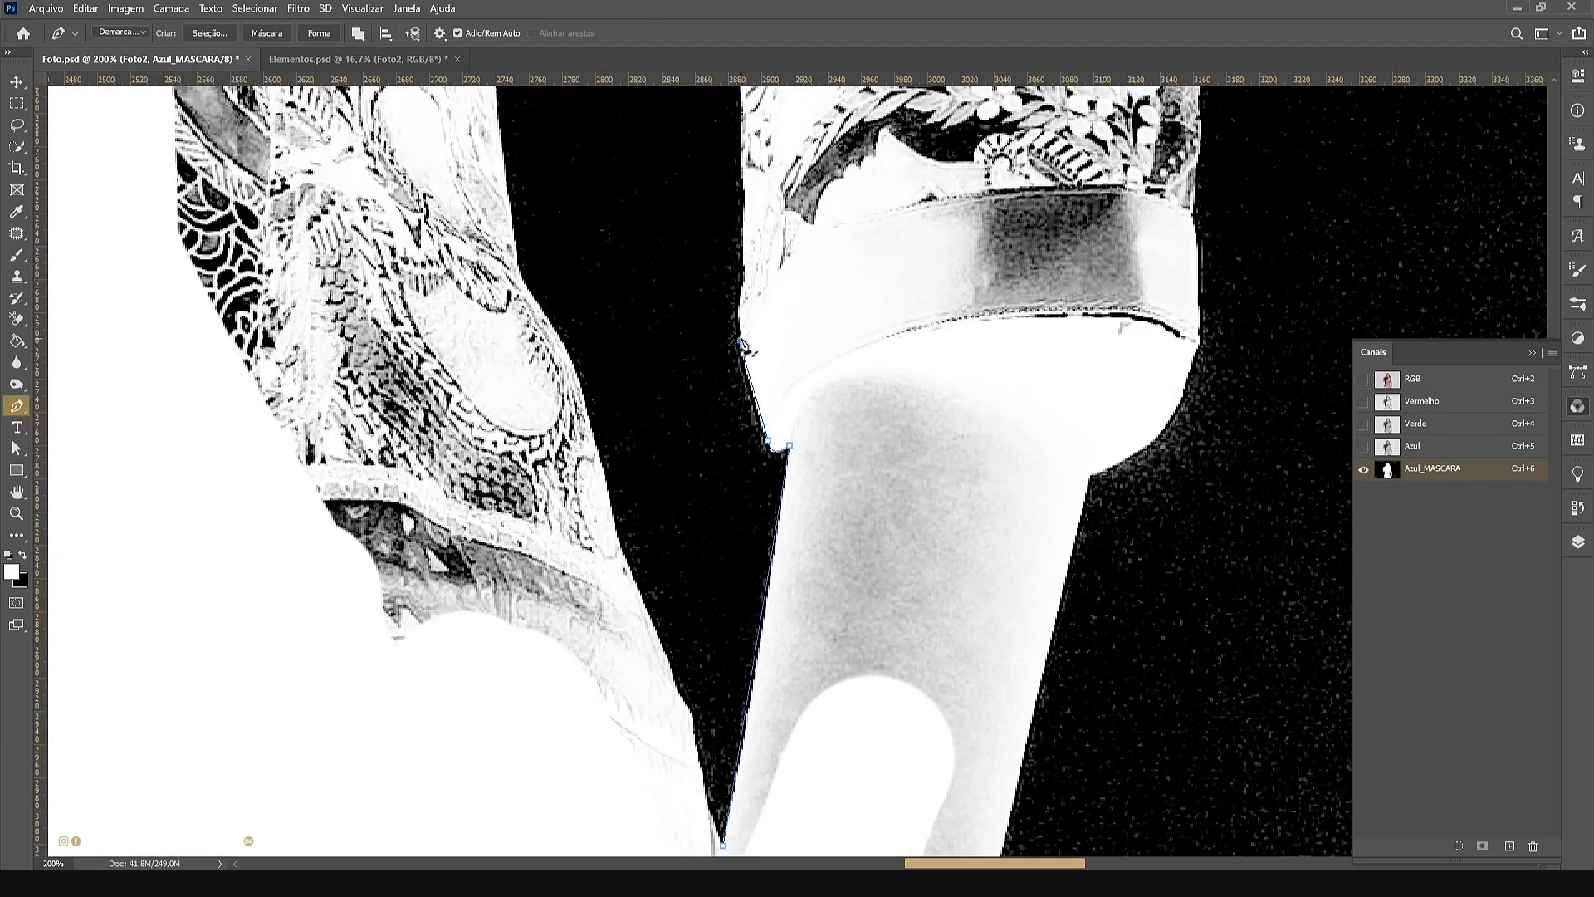
left_click(746, 219)
left_click_drag(748, 220, 714, 554)
left_click(720, 176)
mouse_move(716, 367)
left_mouse_down()
mouse_move(707, 408)
mouse_move(711, 383)
left_mouse_up()
left_click_drag(718, 382, 678, 584)
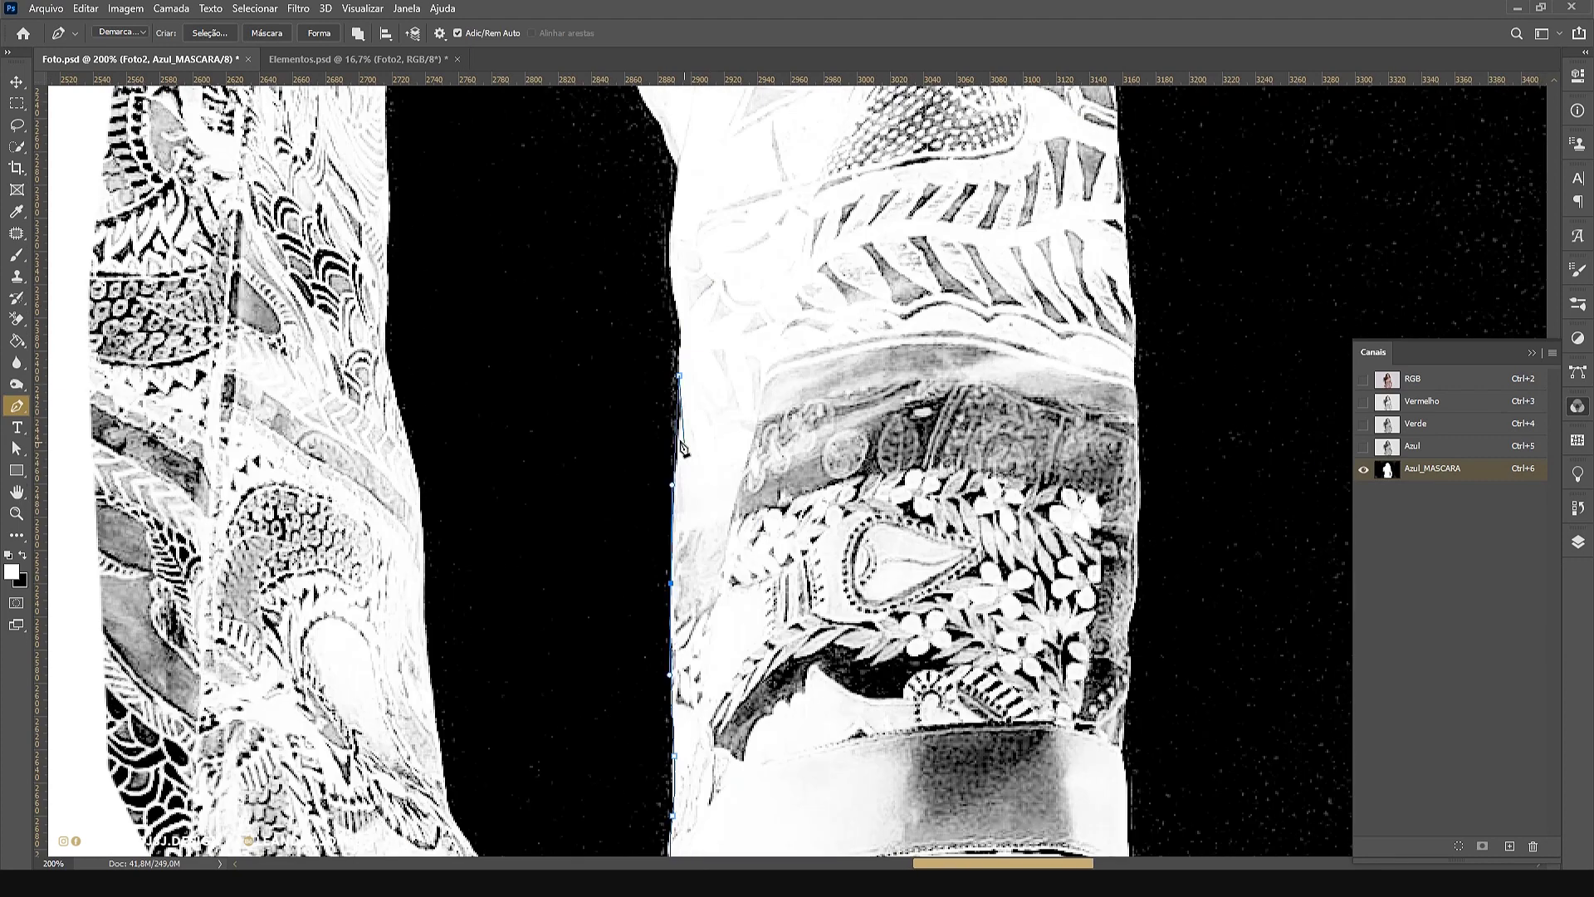
left_click_drag(675, 442, 682, 420)
left_click(680, 178)
left_click_drag(676, 272, 669, 277)
left_click_drag(675, 343, 680, 337)
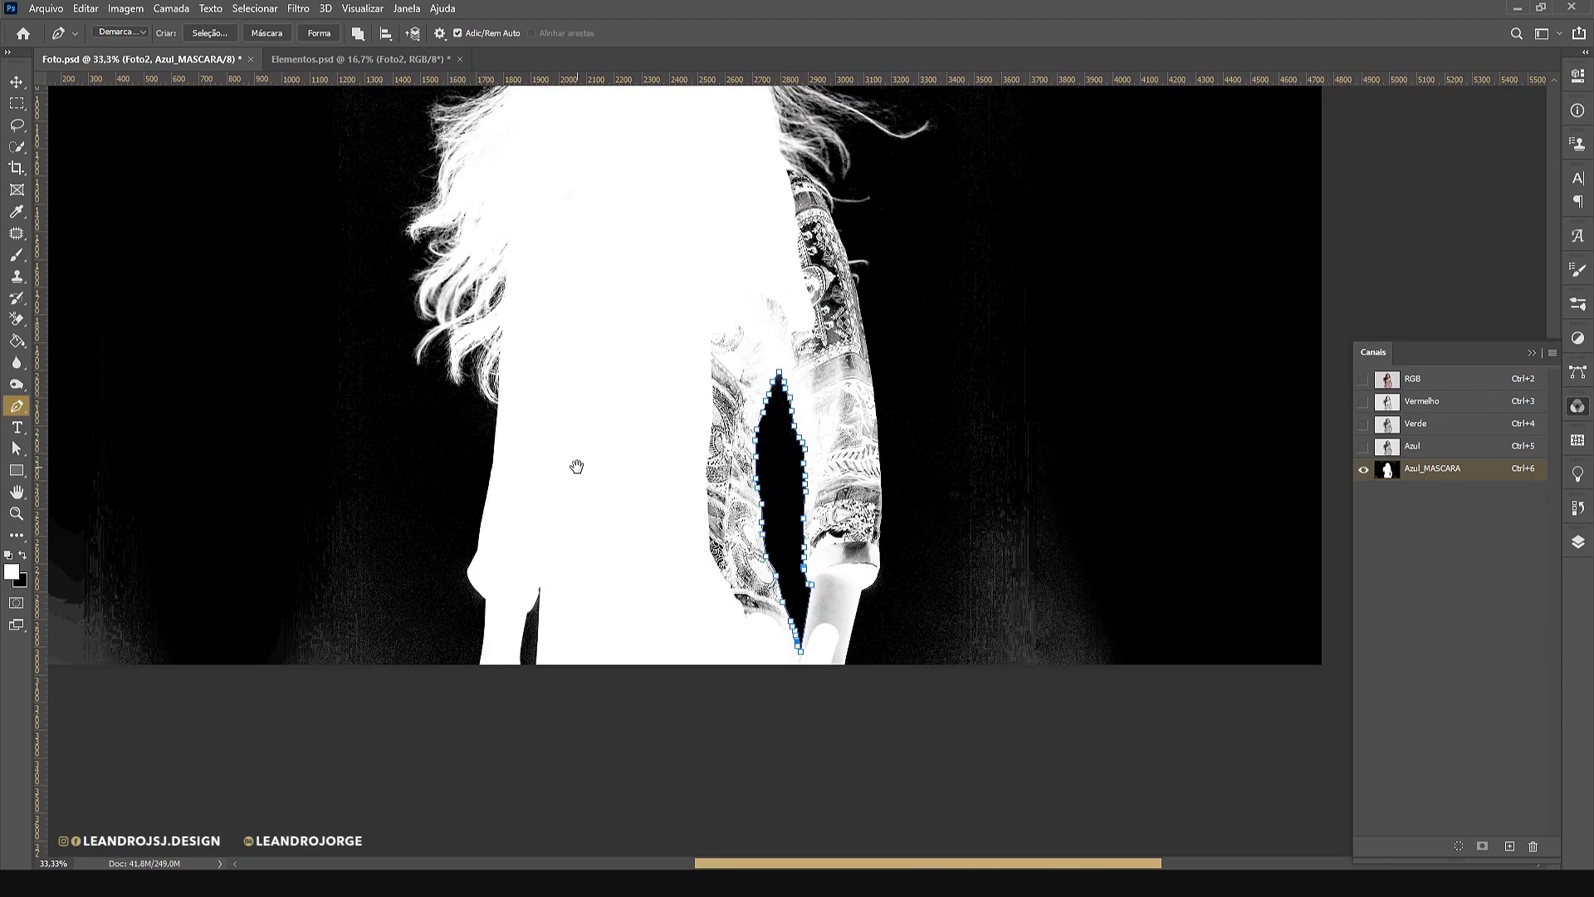
key("ctrl+Return")
Paint the patterned dress side and inner sleeve bordering the arm gap solid white, keeping the gap black
left_click(16, 513)
mouse_move(729, 424)
left_mouse_down()
mouse_move(767, 424)
mouse_move(712, 555)
mouse_move(789, 694)
mouse_move(826, 351)
mouse_move(857, 644)
mouse_move(840, 740)
mouse_move(879, 519)
left_mouse_up()
left_click(17, 255)
left_click_drag(631, 350, 616, 540)
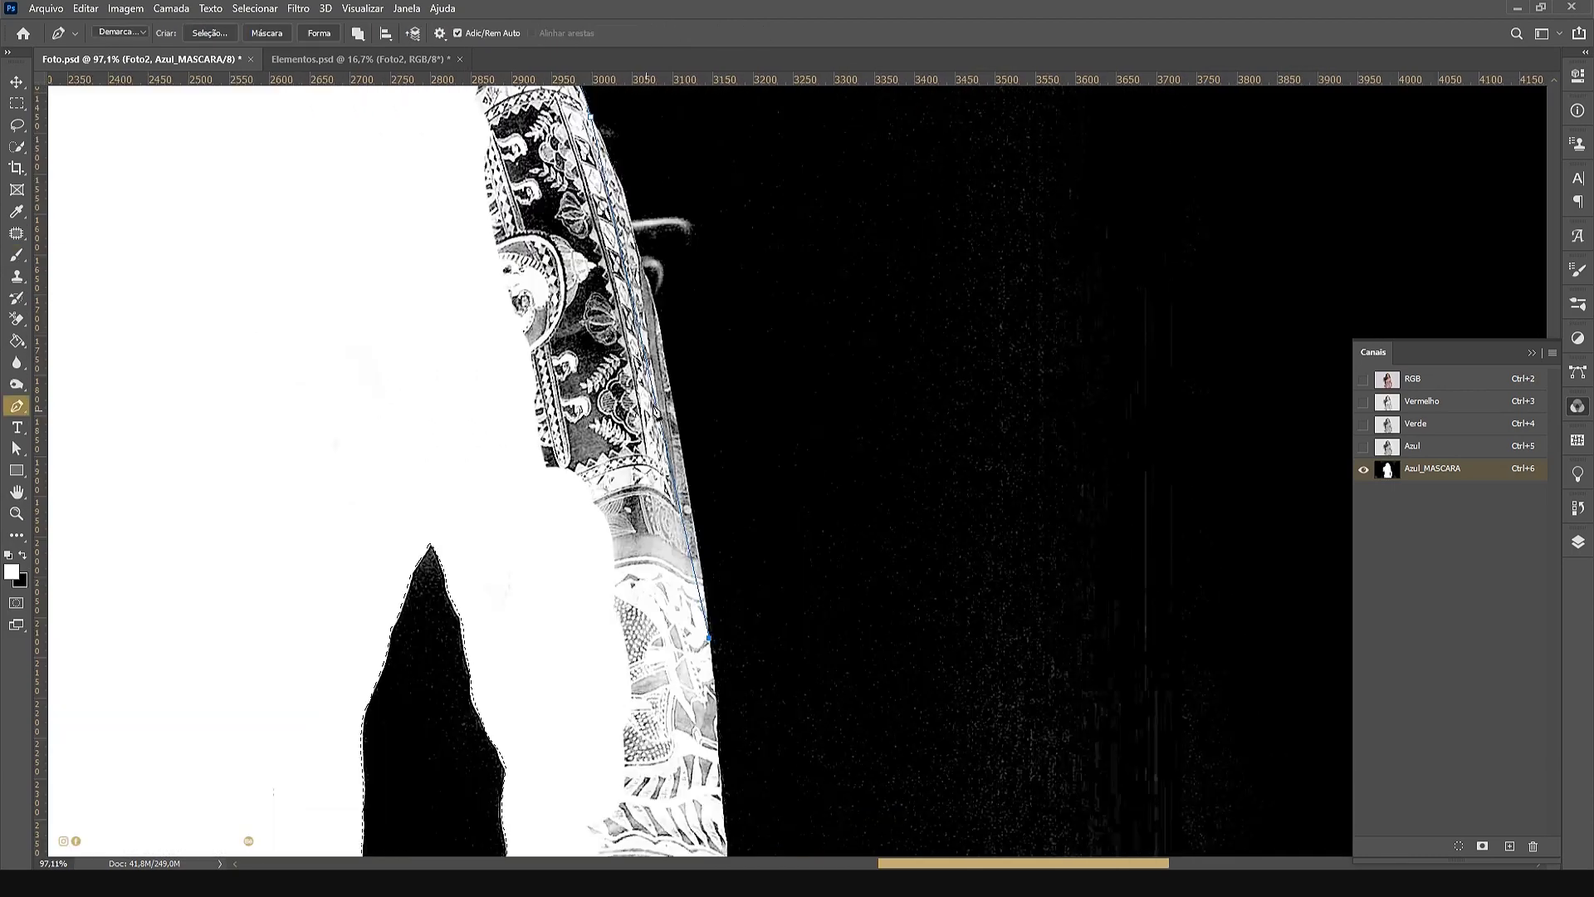
Trace the outer edge of the patterned sleeve and forearm with the Pen tool and turn the path into a selection
left_click(654, 407)
left_click_drag(654, 407, 665, 376)
left_click(615, 199)
left_click_drag(615, 199, 624, 196)
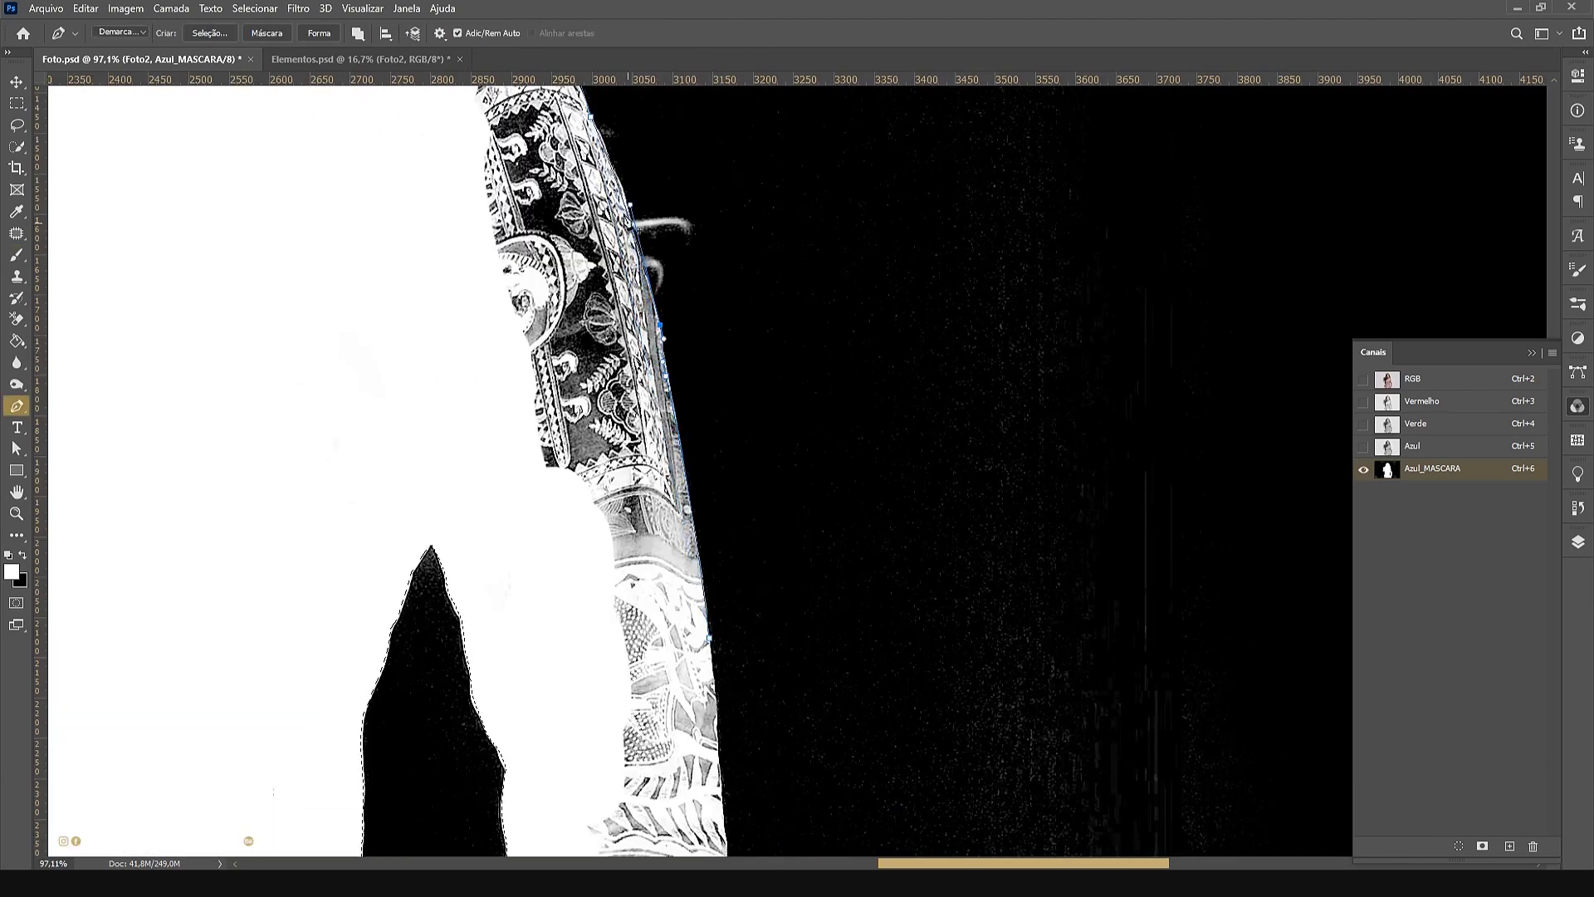
left_click(606, 154)
left_click_drag(633, 612, 579, 303)
left_click(664, 542)
mouse_move(664, 542)
left_mouse_down()
mouse_move(673, 604)
mouse_move(673, 538)
left_mouse_up()
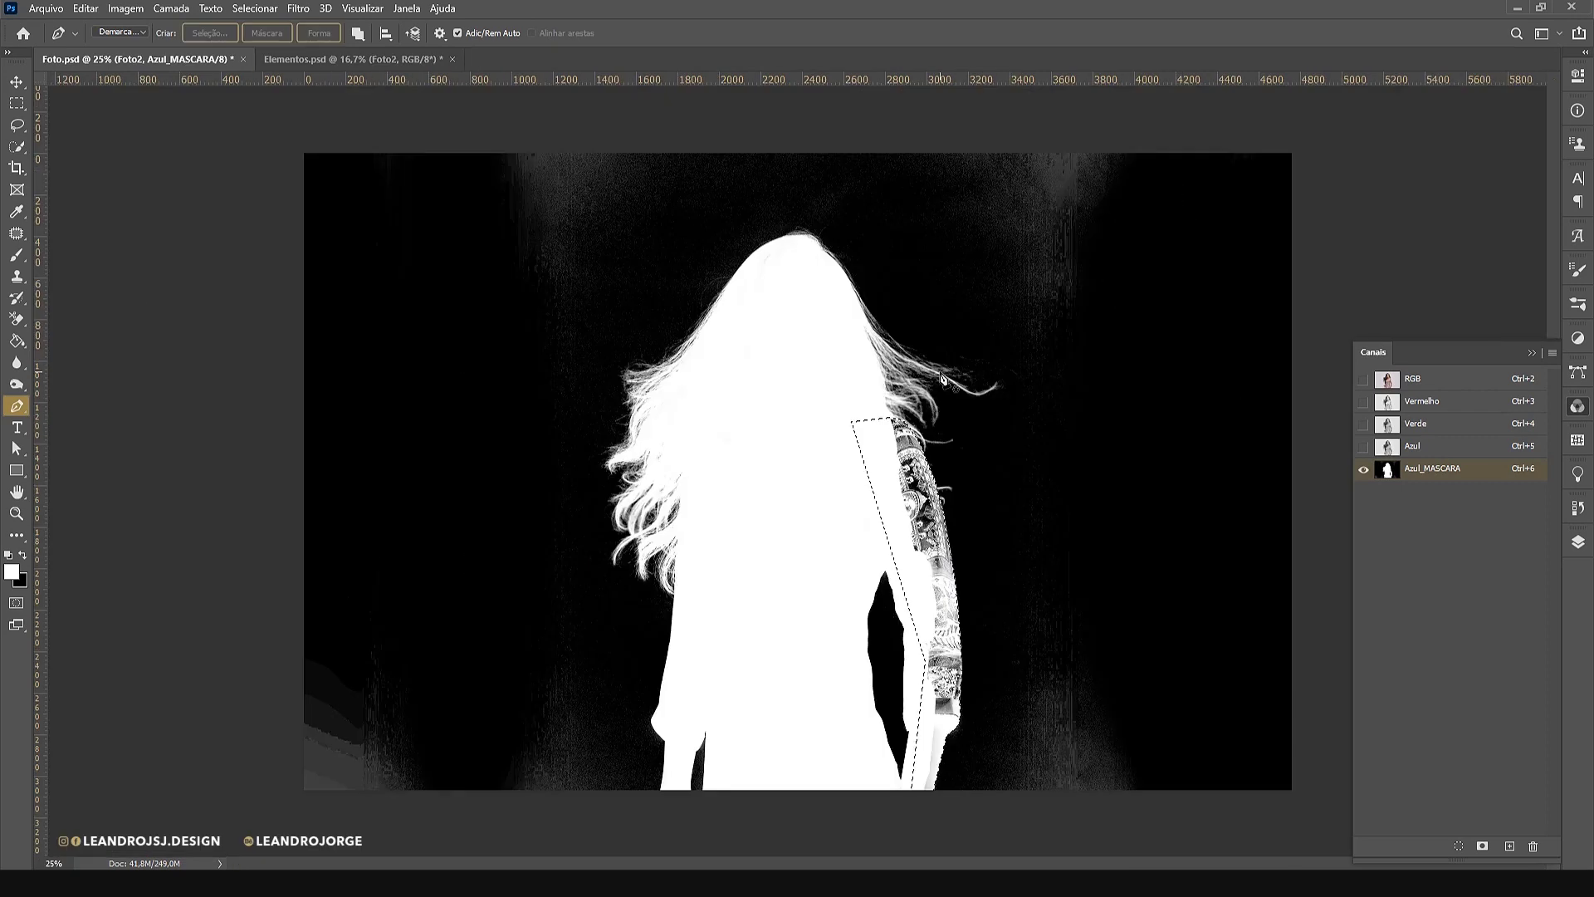
Paint the selected sleeve and forearm solid white in the Azul_MASCARA channel and deselect
key("b")
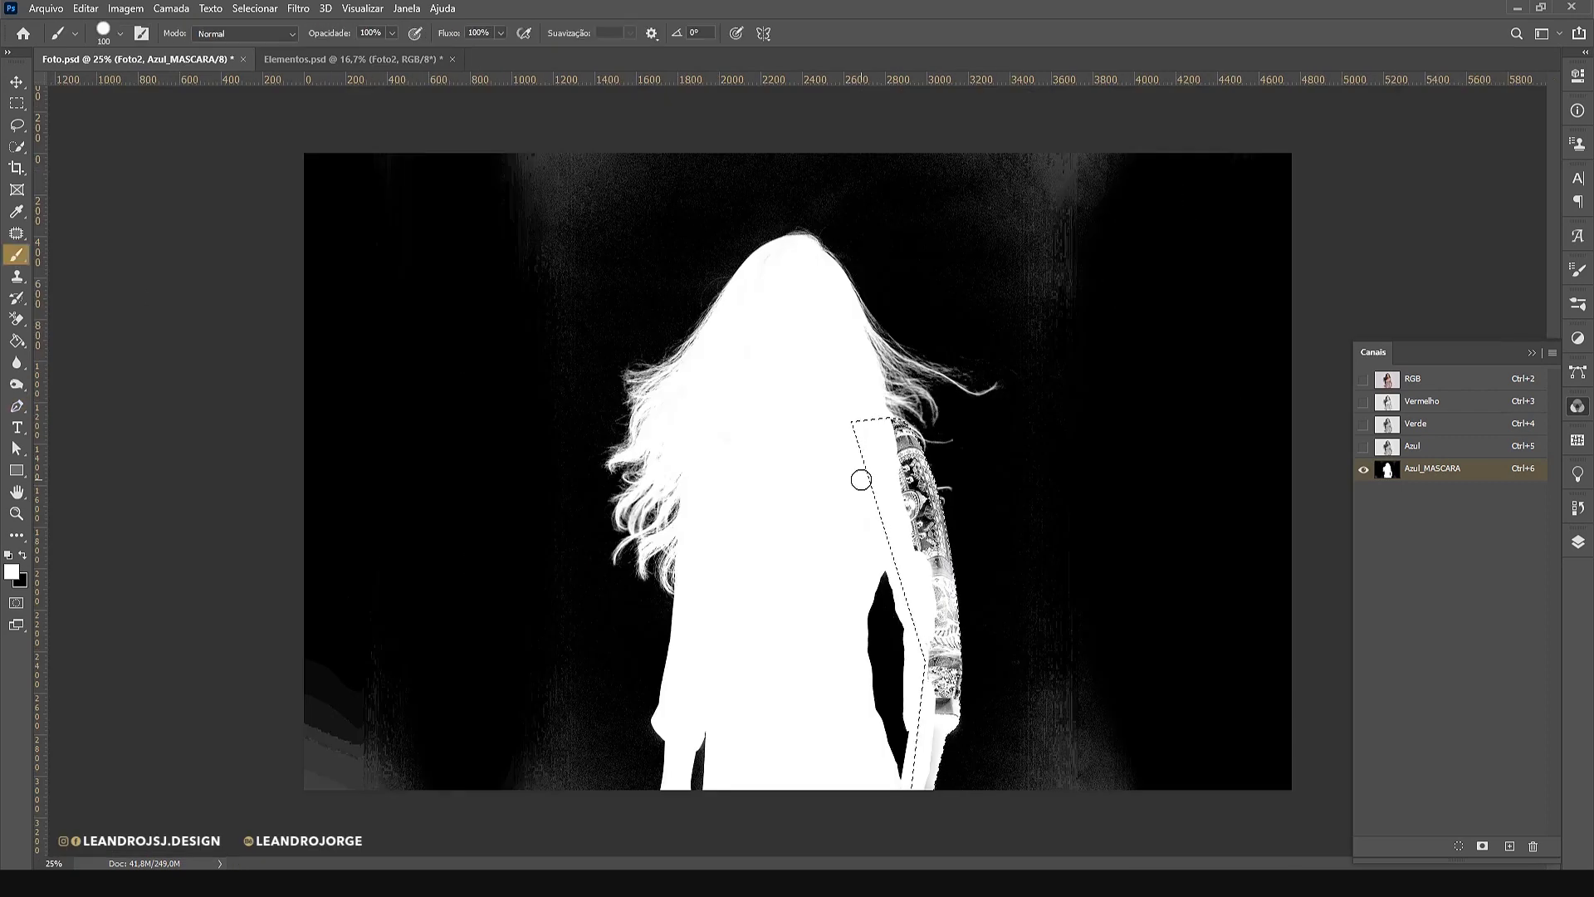
left_click_drag(905, 432, 936, 756)
key("ctrl+d")
key("m")
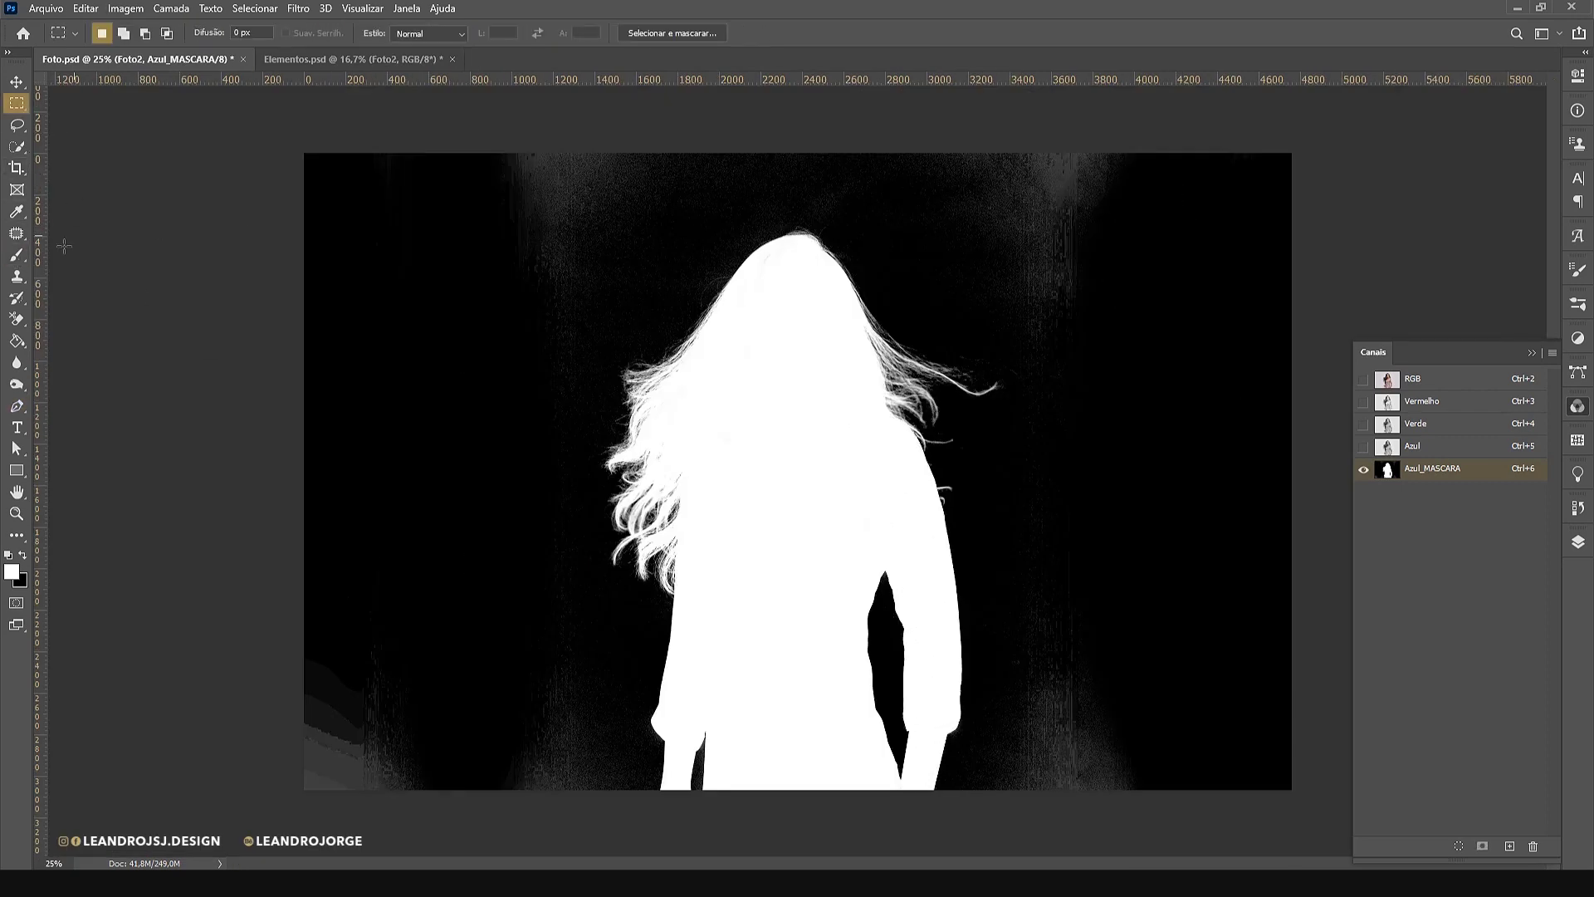
Select the white silhouette with the Magic Wand at tolerance 32 and invert the selection to cover the background
key("z")
key("ctrl+0")
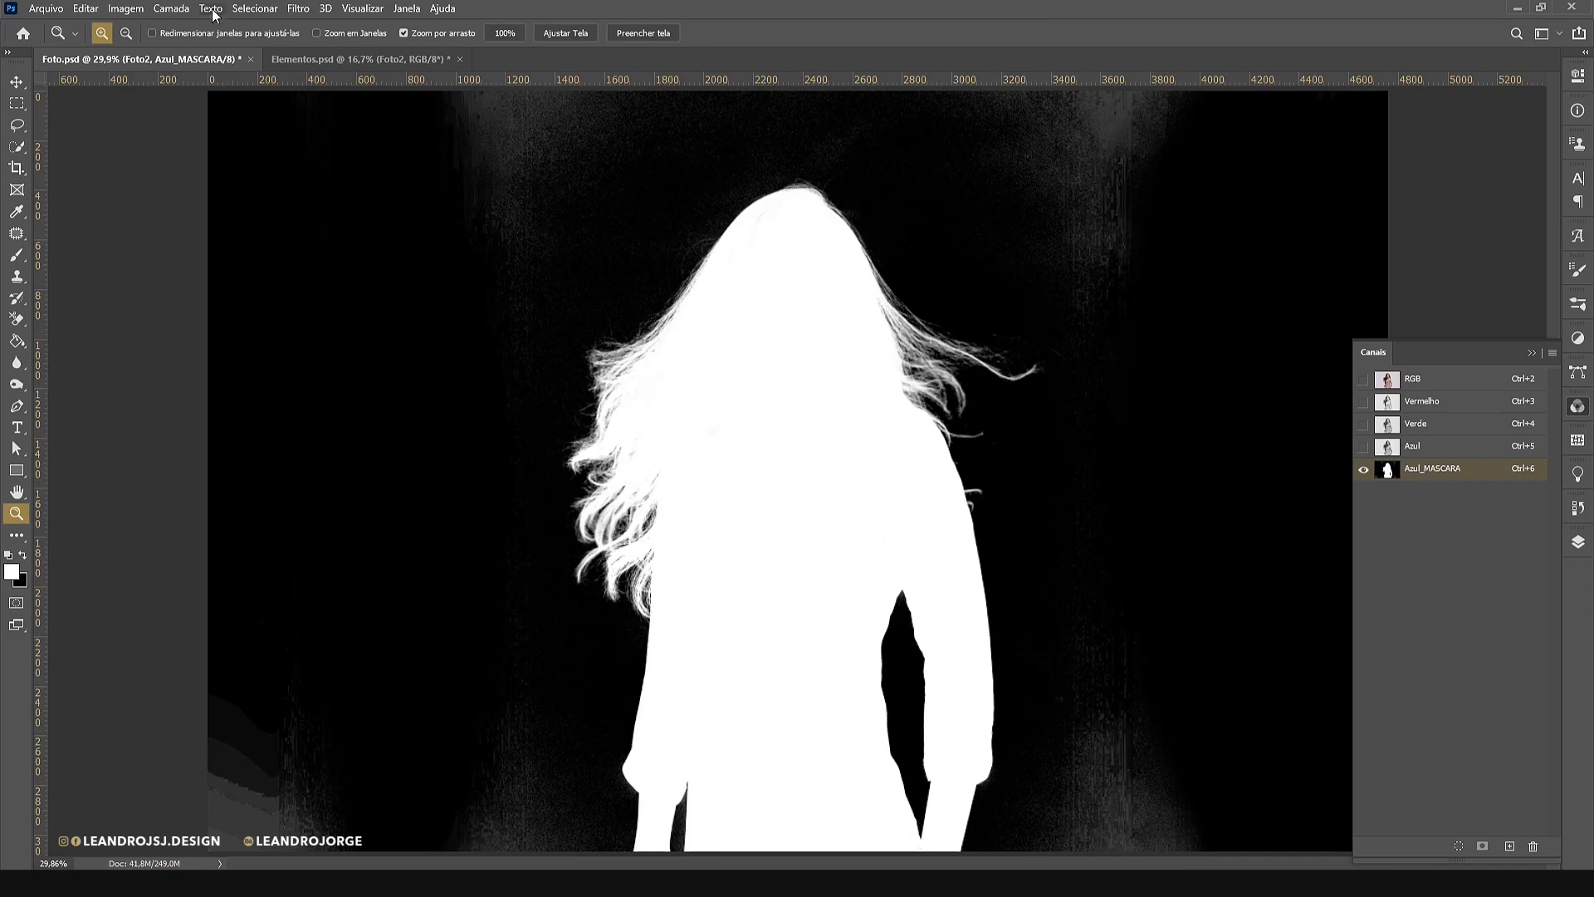
right_click(19, 147)
left_click(91, 163)
right_click(19, 148)
left_click(92, 180)
left_click(764, 474)
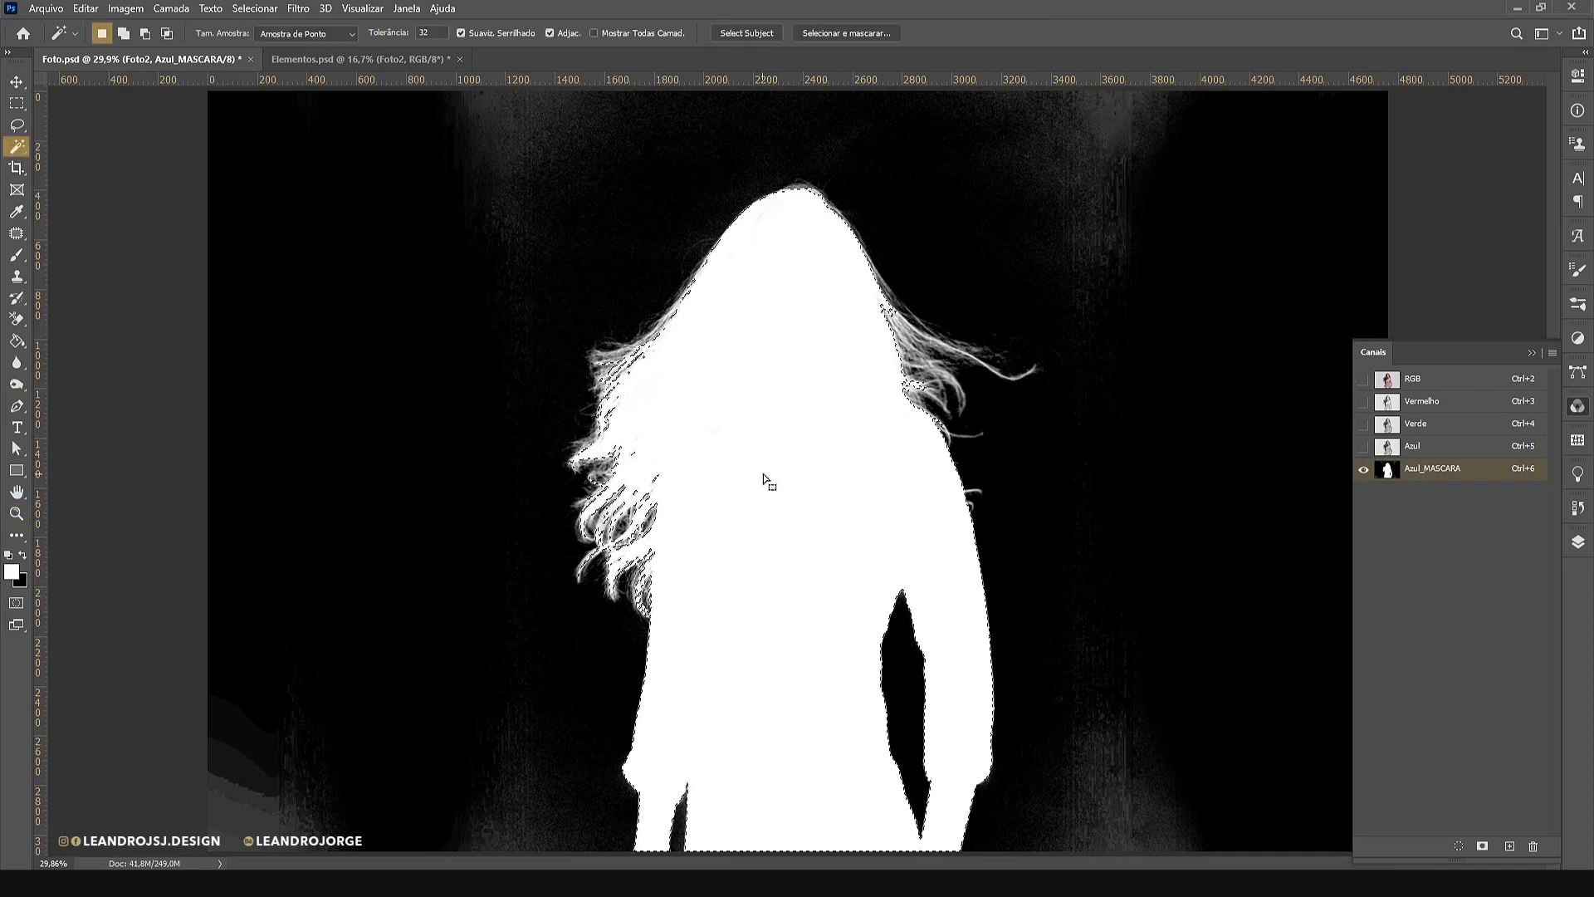
key("ctrl+shift+i")
key("b")
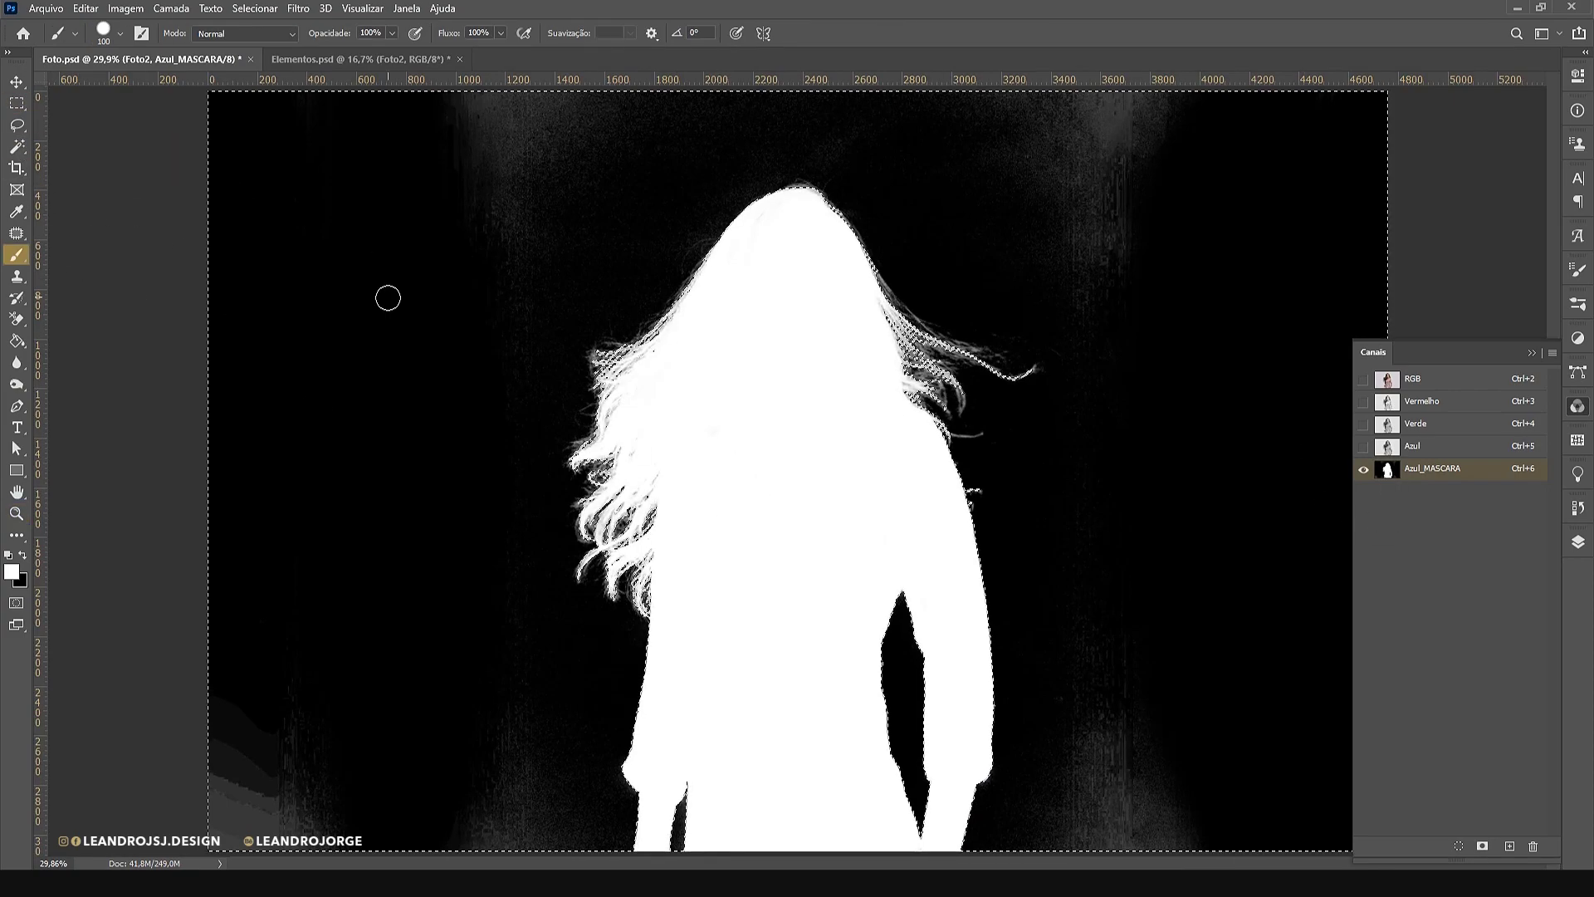
Paint the grey noise in the selected background black with a 250 px brush, using black sampled from the channel
left_click(322, 422, "alt")
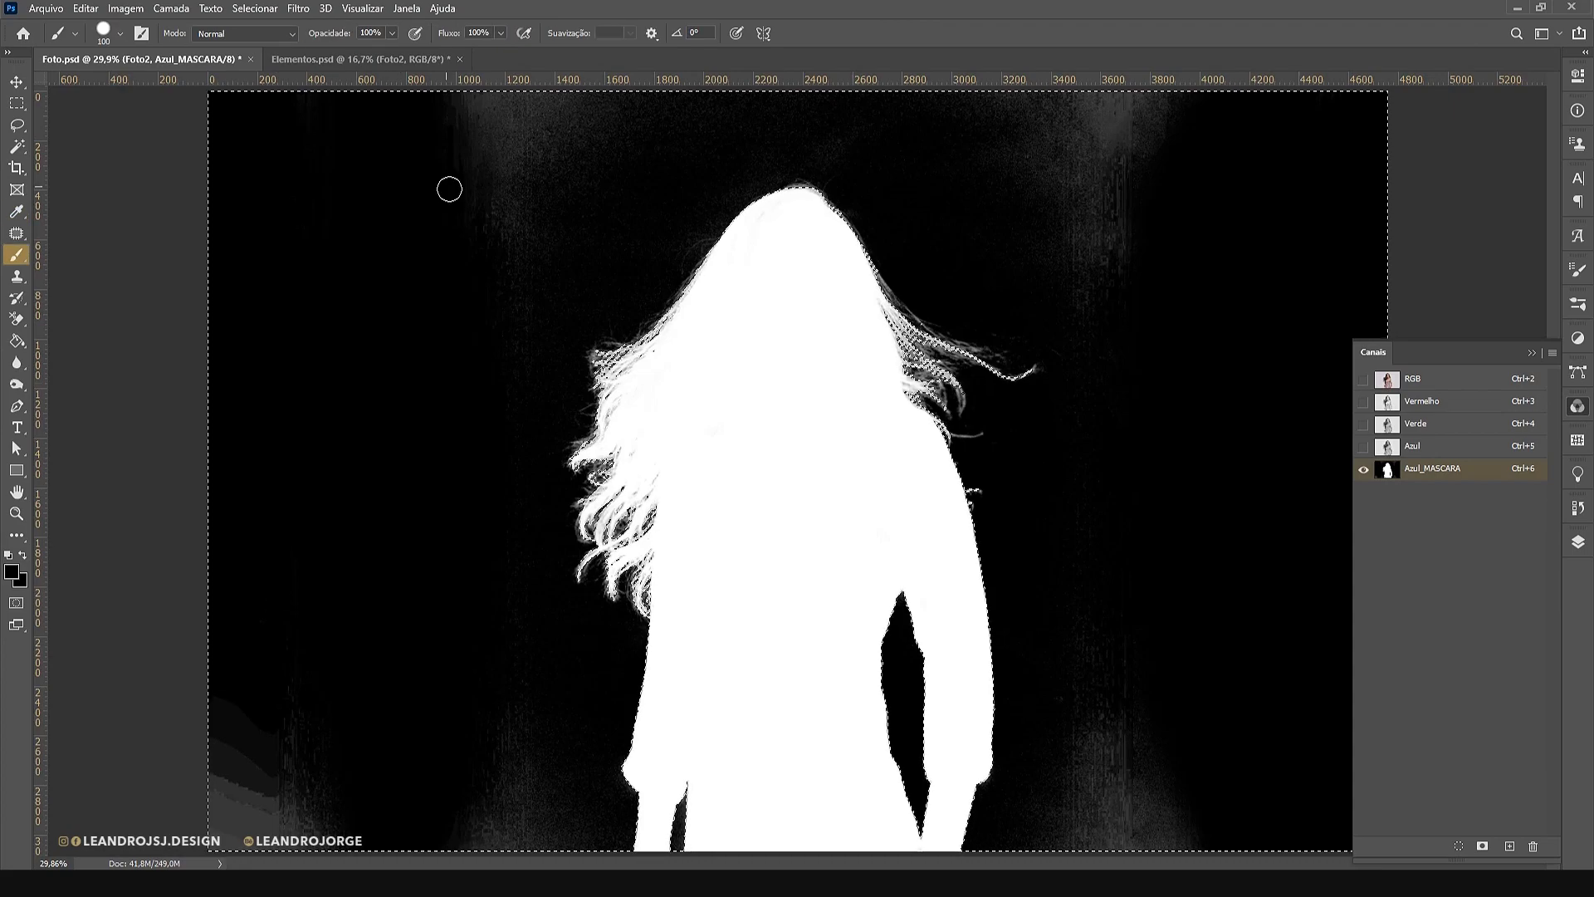
key("bracketright")
key("bracketright")
key("bracketright")
key("bracketright")
key("bracketright")
key("bracketright")
key("bracketright")
key("bracketright")
key("bracketright")
key("bracketright")
key("bracketright")
left_click_drag(425, 240, 480, 295)
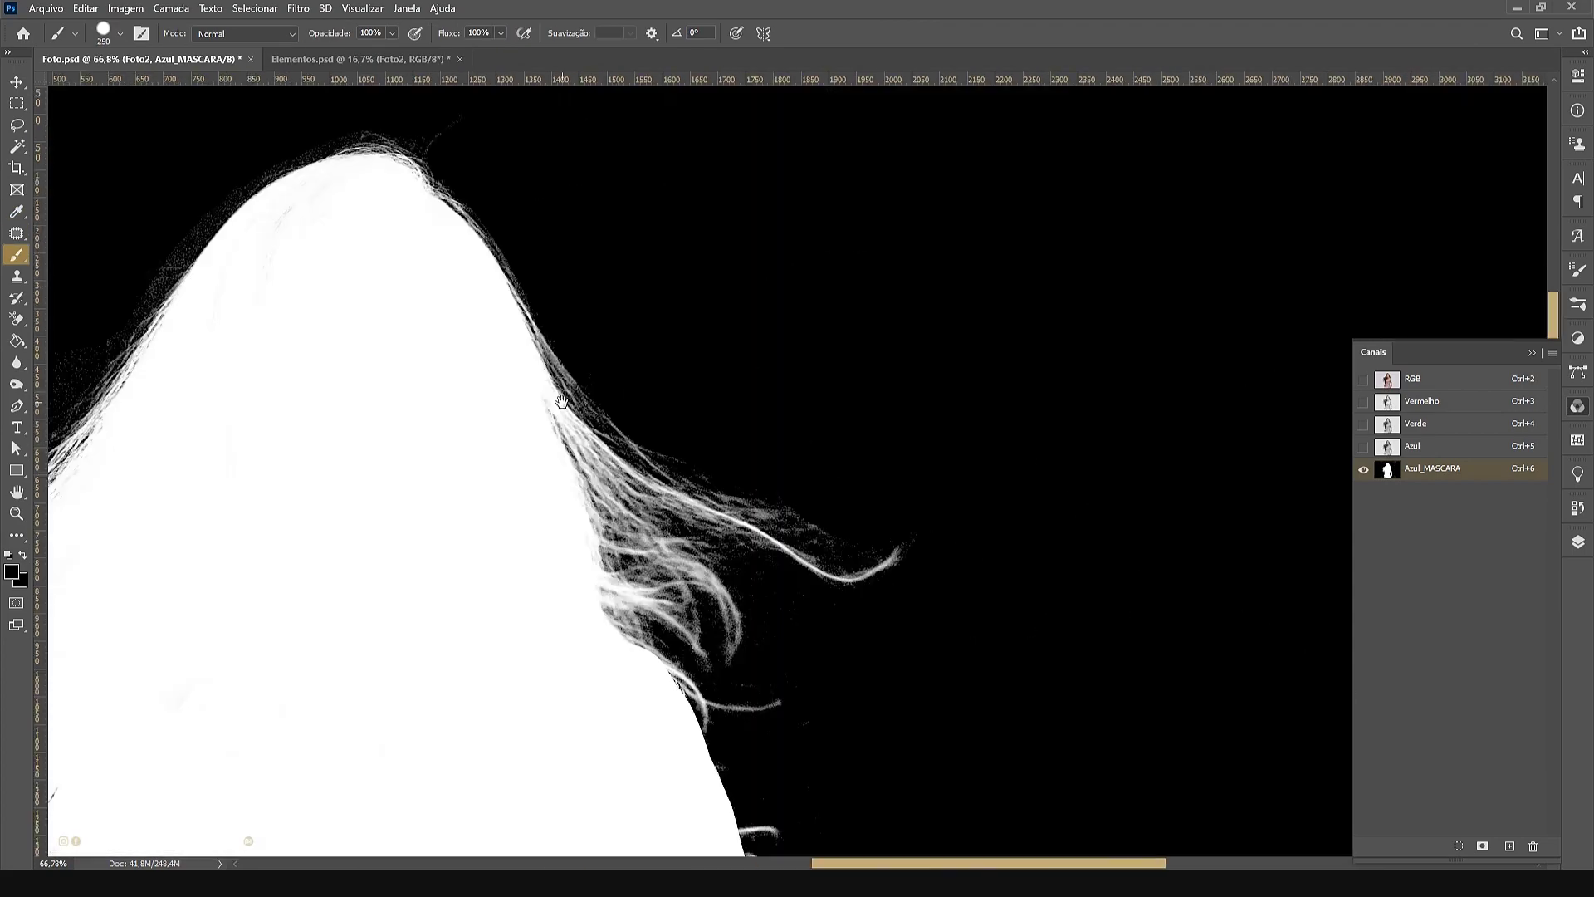
left_click_drag(1162, 249, 614, 410)
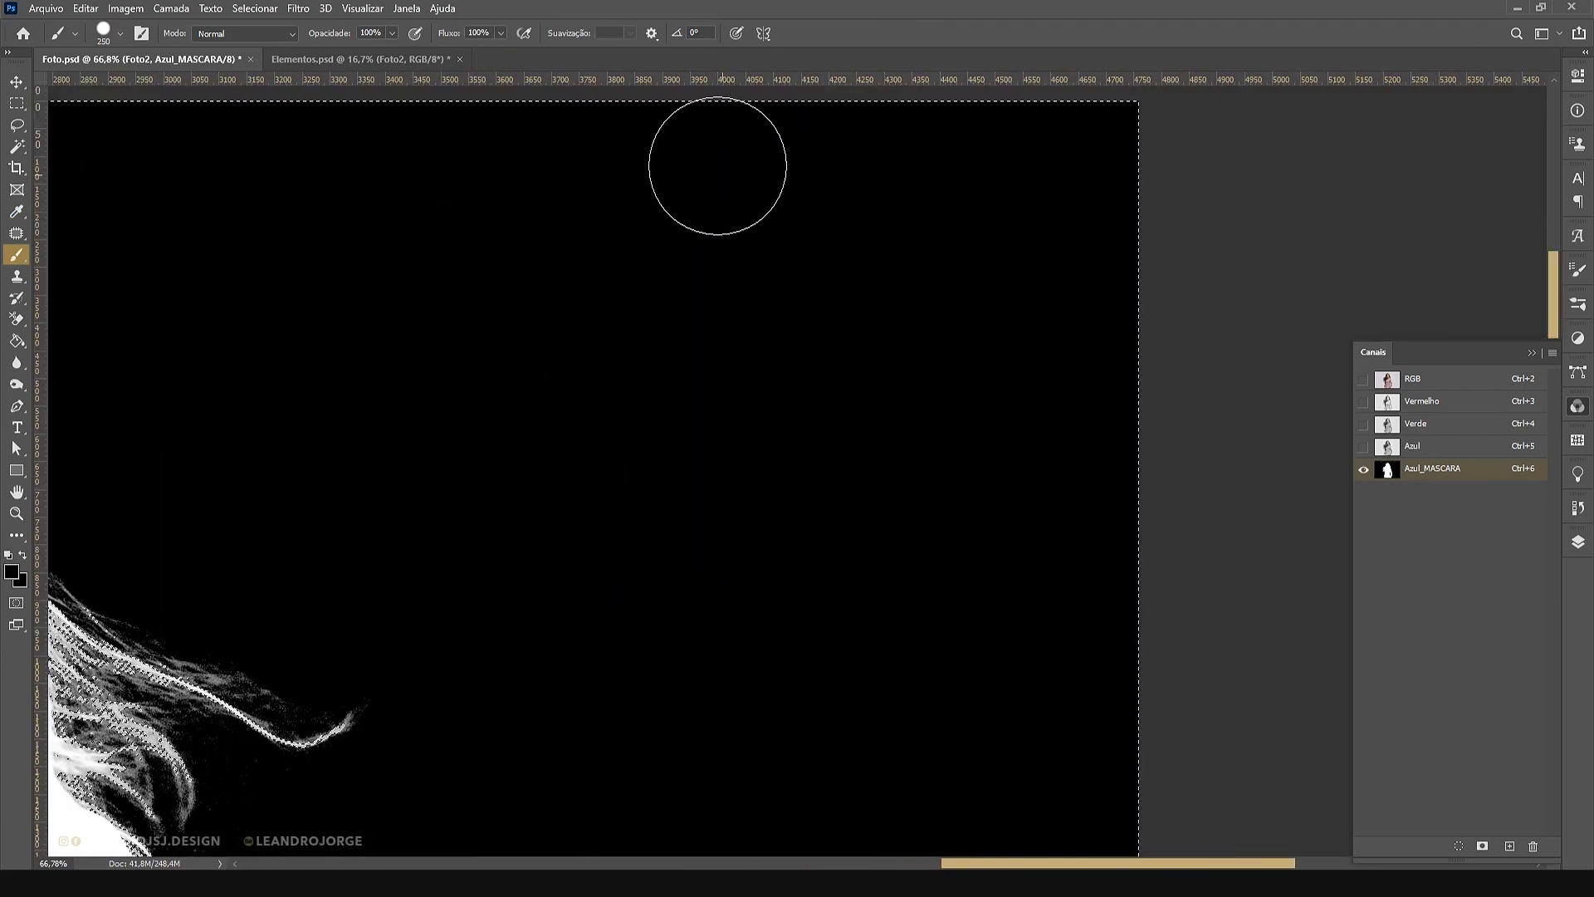
left_click_drag(837, 788, 928, 326)
left_click_drag(631, 637, 787, 299)
left_click_drag(1000, 504, 509, 576)
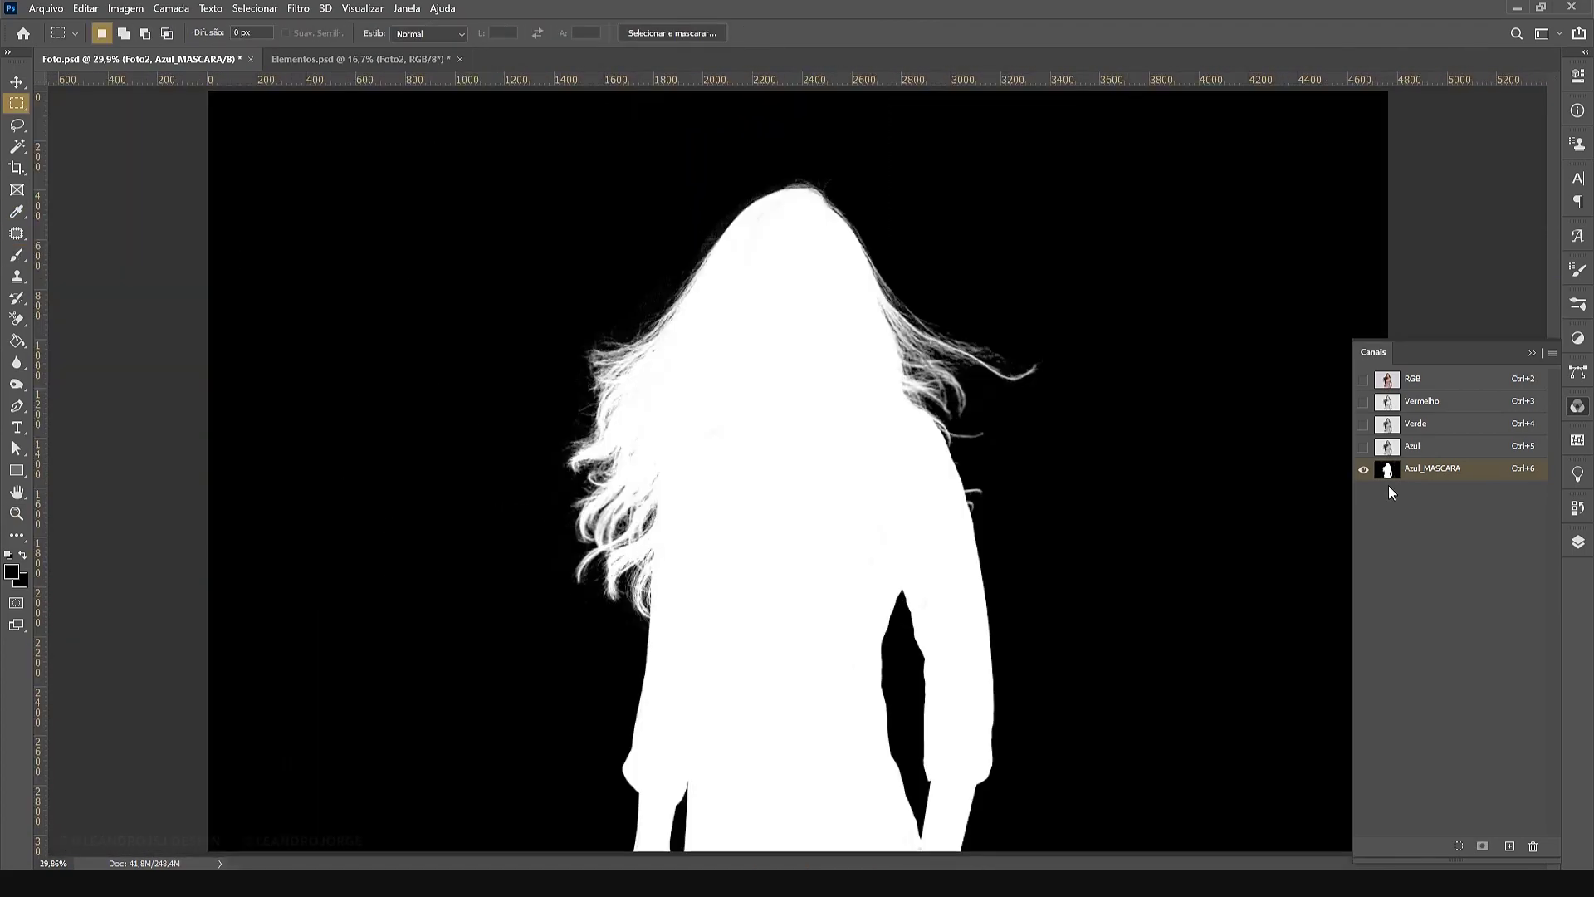
Load the Azul_MASCARA channel as a selection and return to the RGB composite with the layers displayed
left_click(1387, 471, "ctrl")
key("ctrl+2")
key("F7")
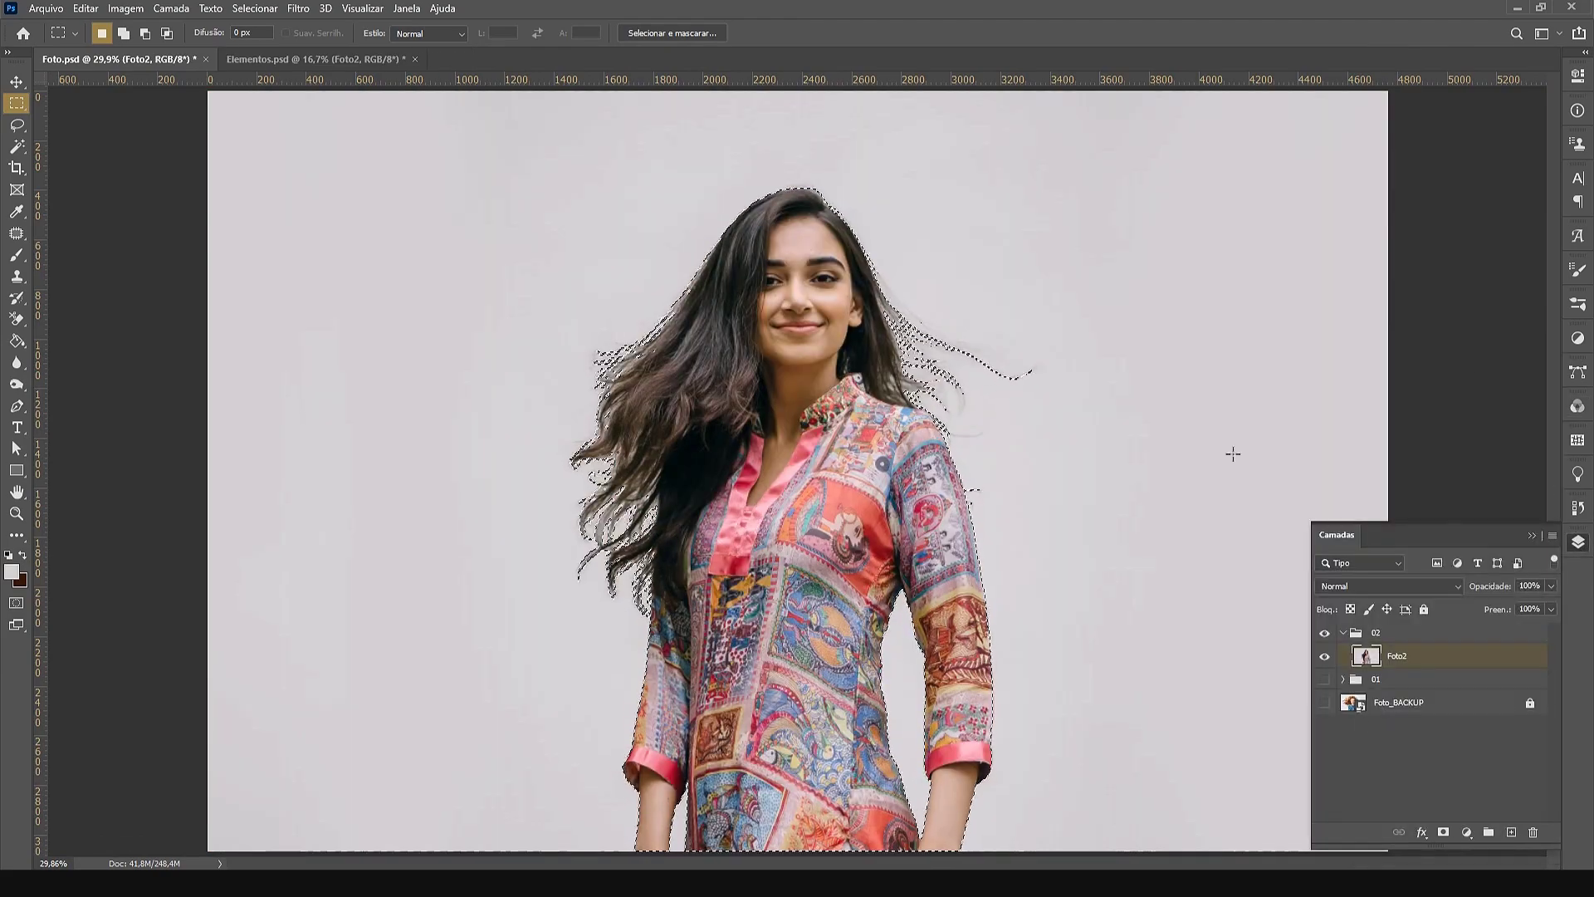
Duplicate the Foto2 layer as Foto2_BACKUP and place the copy below it
right_click(1358, 661)
left_click(1229, 258)
type("Foto2")
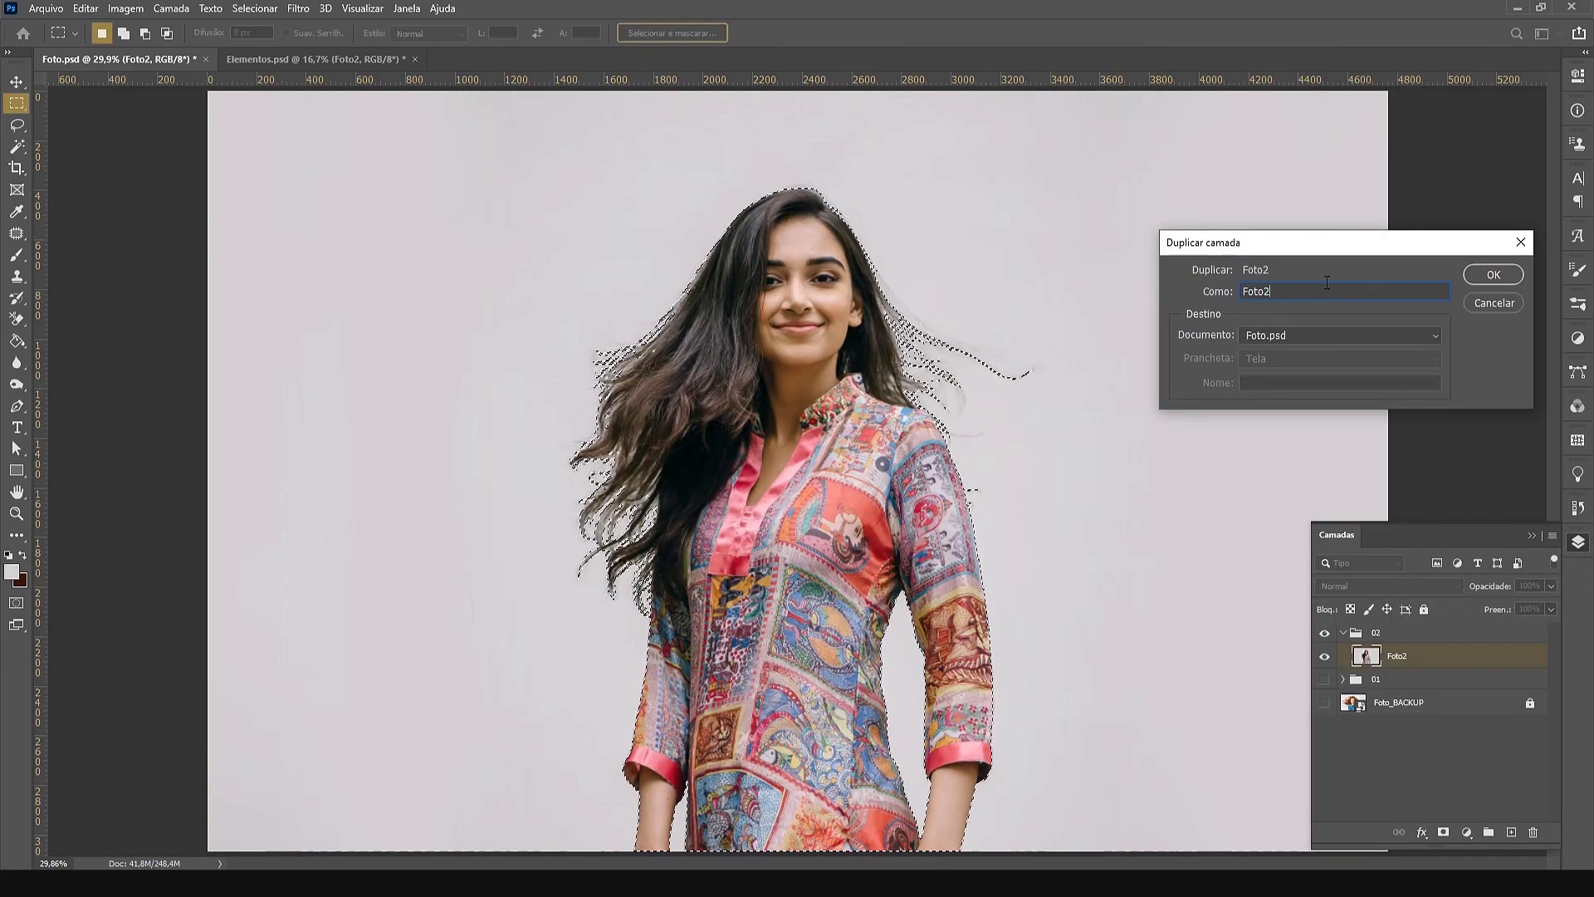
type("_BACKUP")
key("Return")
key("ctrl+[")
Convert Foto2_BACKUP to a smart object, hide it and move it below group 01, then reselect Foto2
right_click(1431, 682)
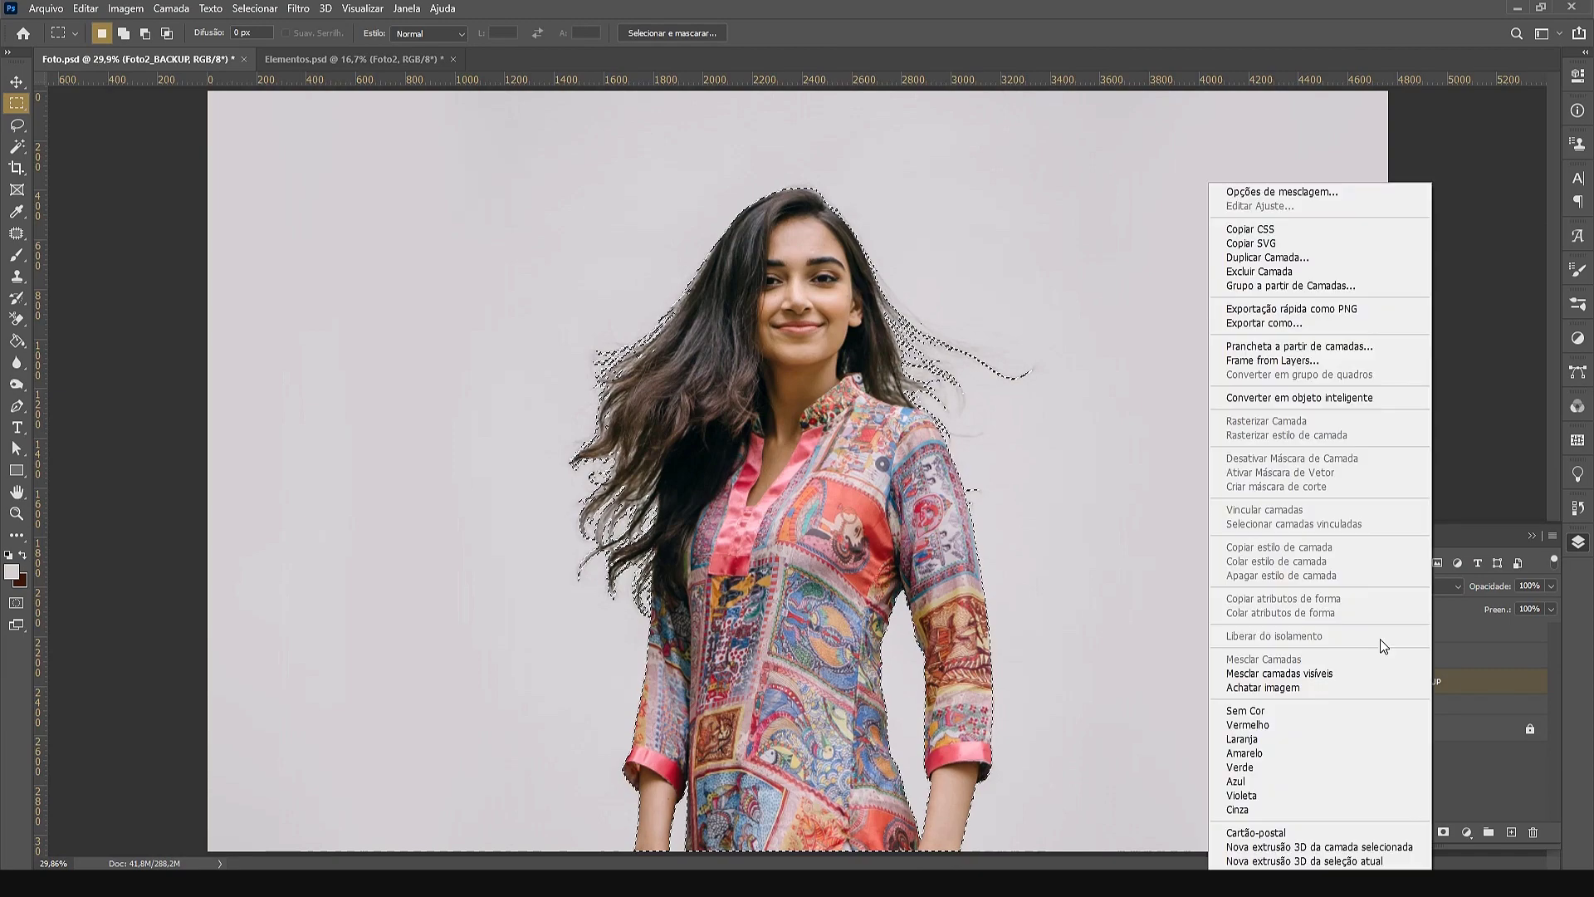
left_click(1333, 400)
left_click(1326, 680)
left_click(1403, 658)
left_click_drag(1412, 688, 1420, 717)
left_click(1403, 658)
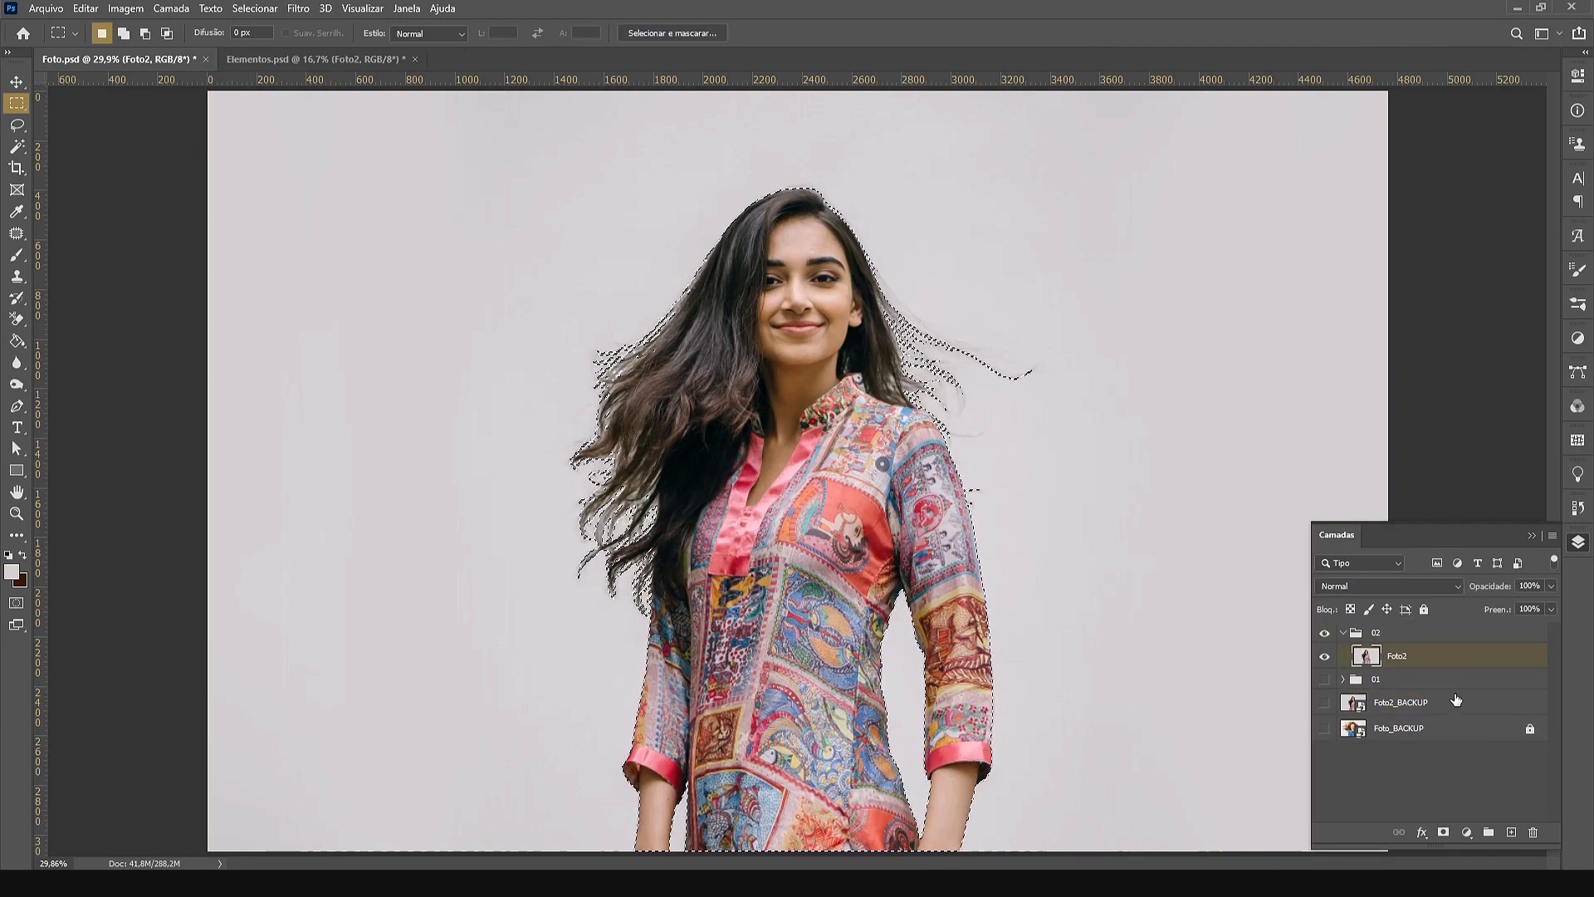
Refine the selection's hair edges in Select and Mask with an enlarged Refine Edge brush and apply the result to Foto2
right_click(22, 151)
left_click(71, 164)
right_click(22, 152)
left_click(72, 165)
right_click(748, 457)
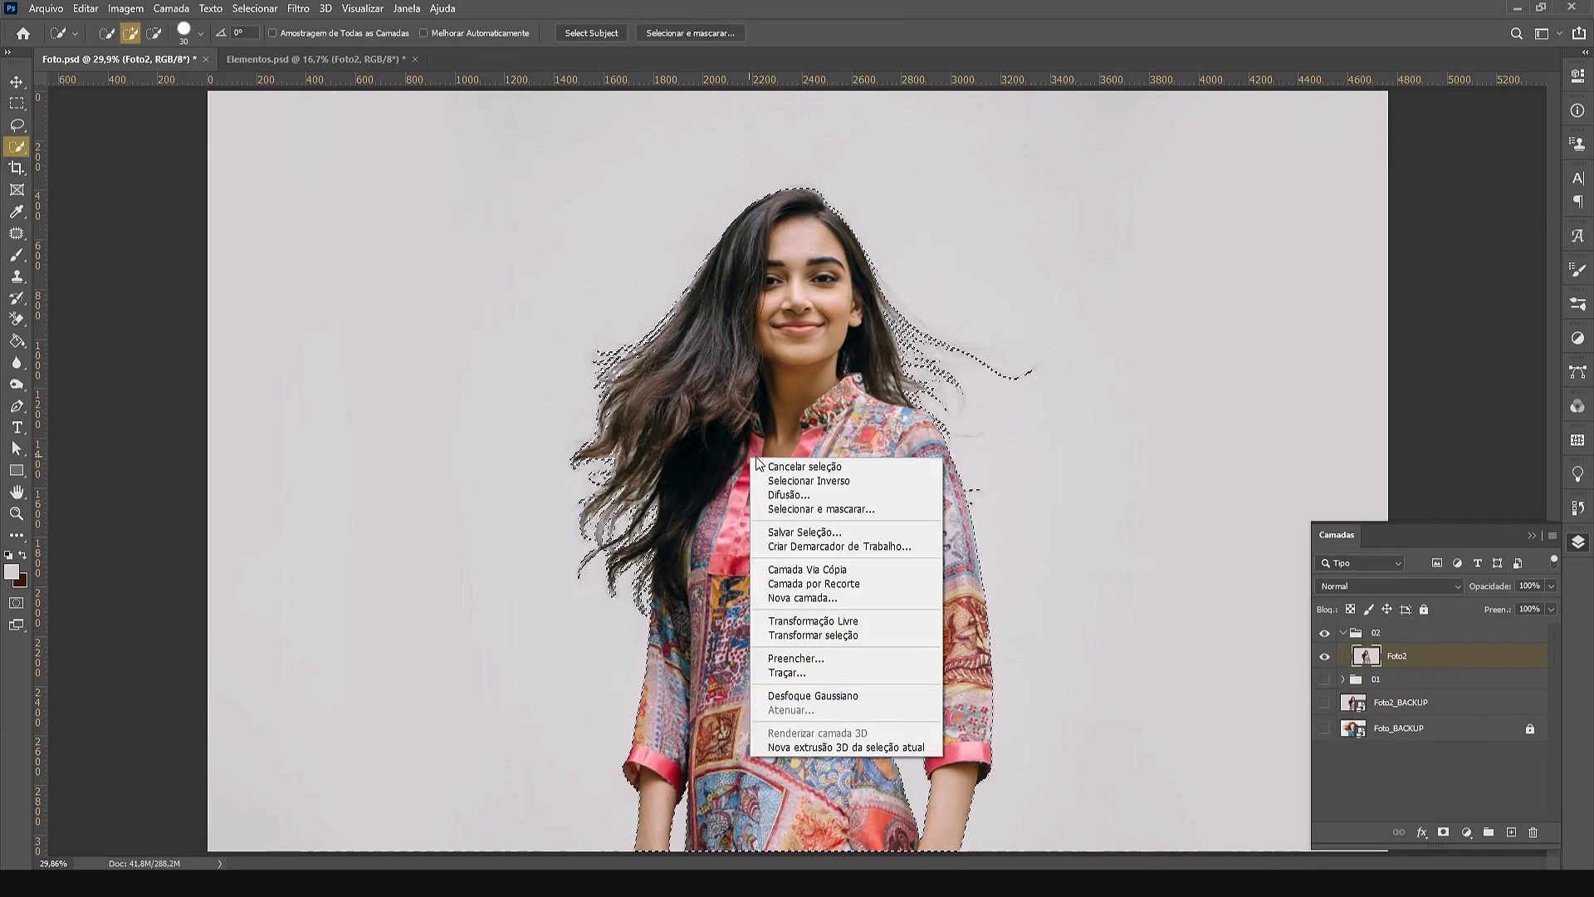
left_click(805, 512)
key("bracketleft")
key("bracketleft")
key("bracketleft")
key("bracketleft")
key("bracketleft")
key("bracketleft")
key("bracketleft")
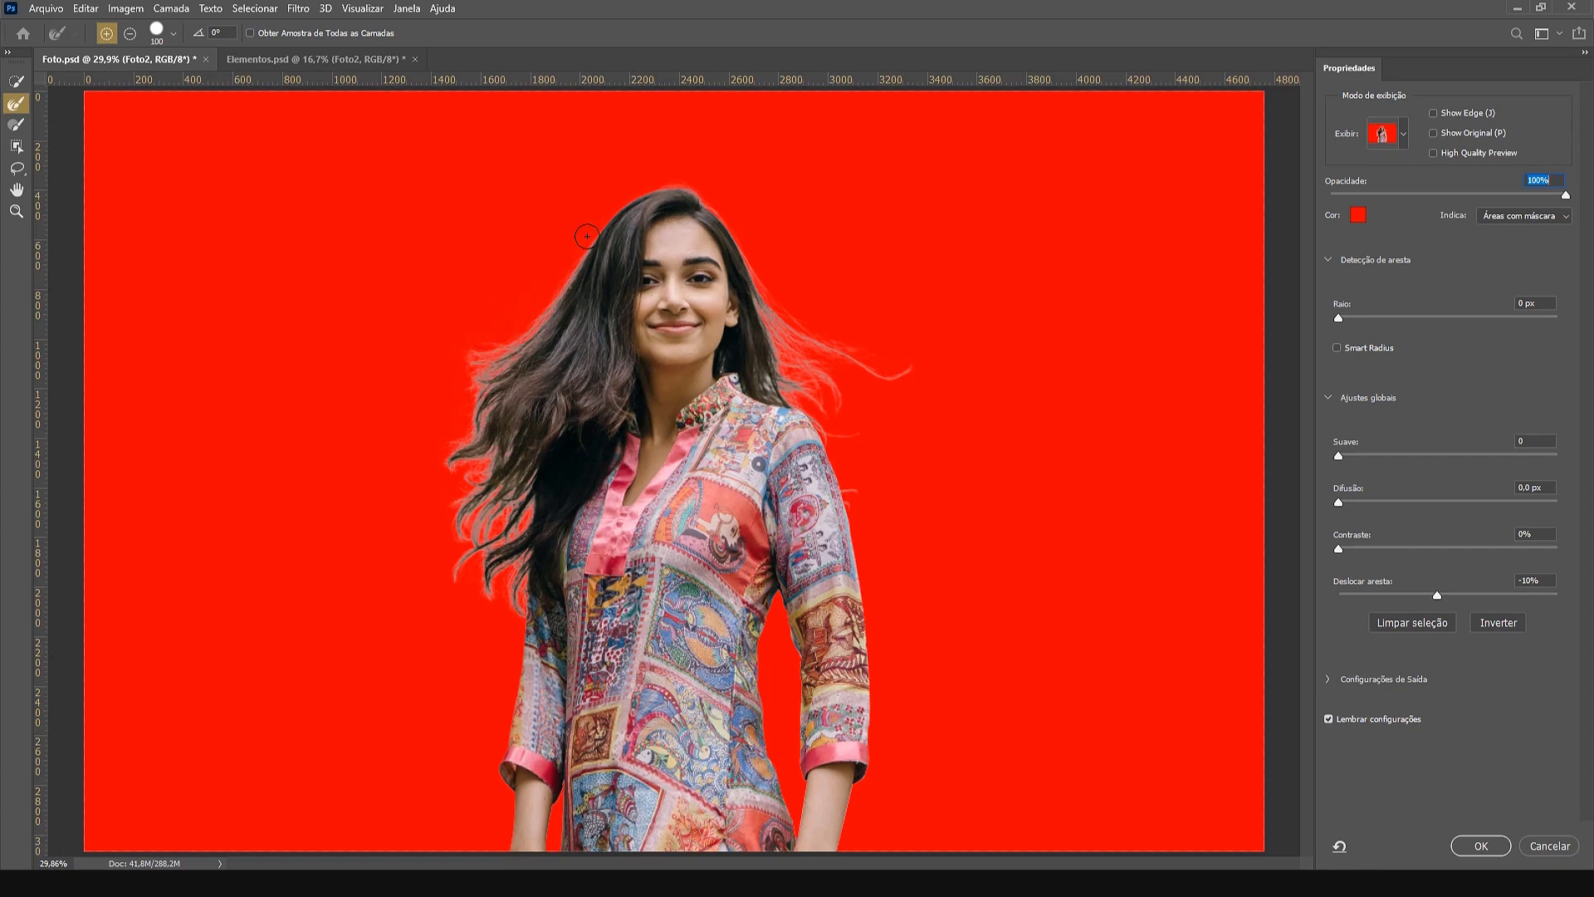
key("bracketright")
key("bracketright")
key("bracketright")
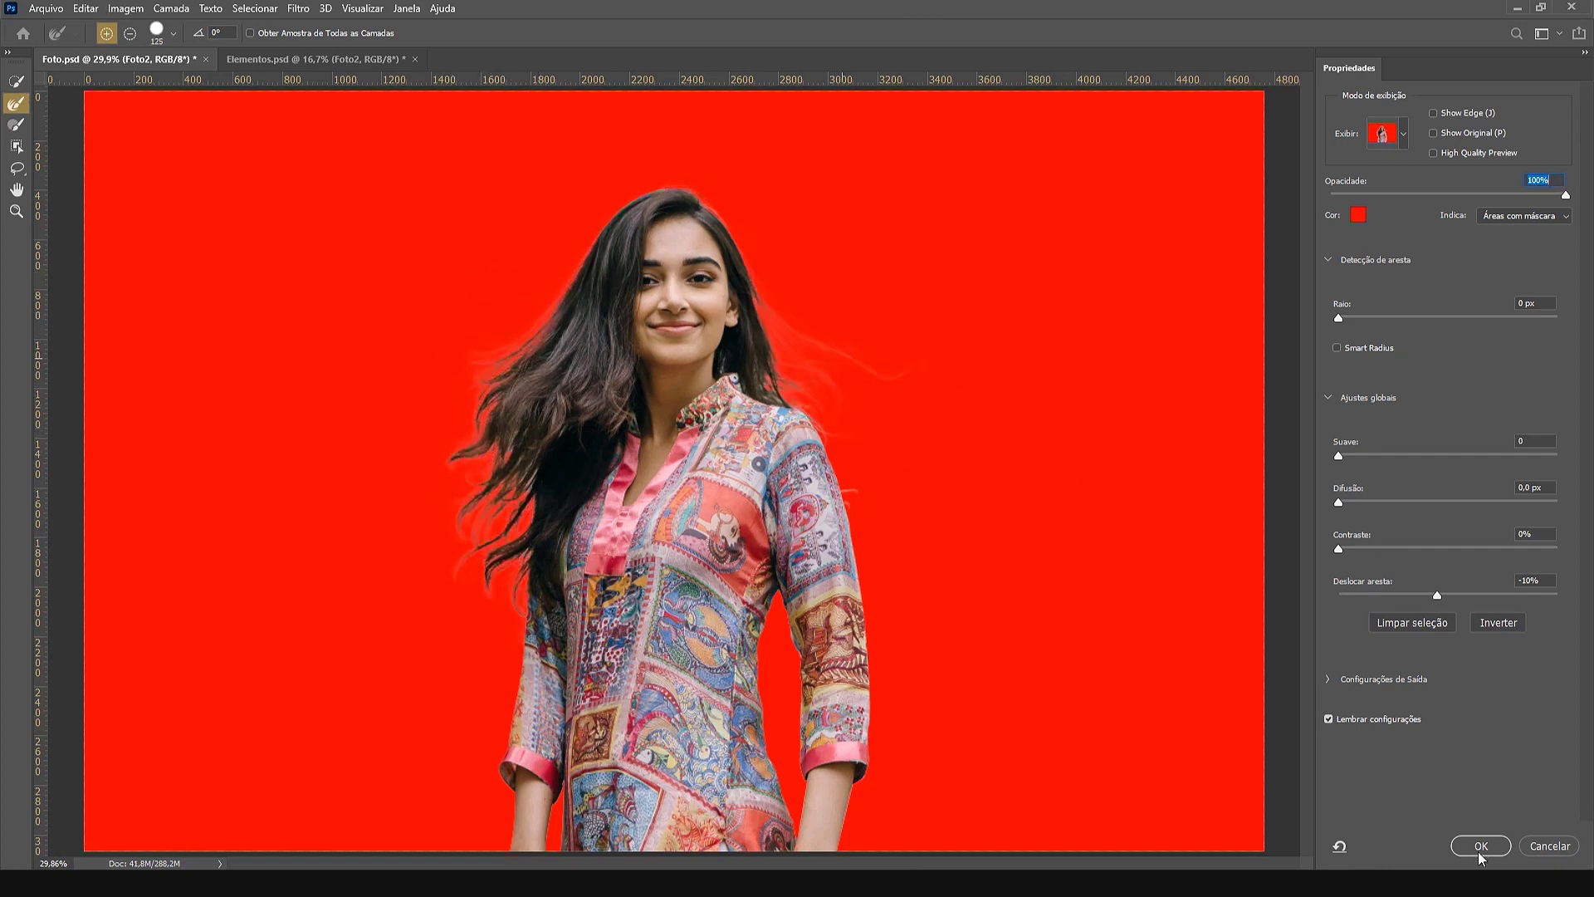
left_click(1481, 845)
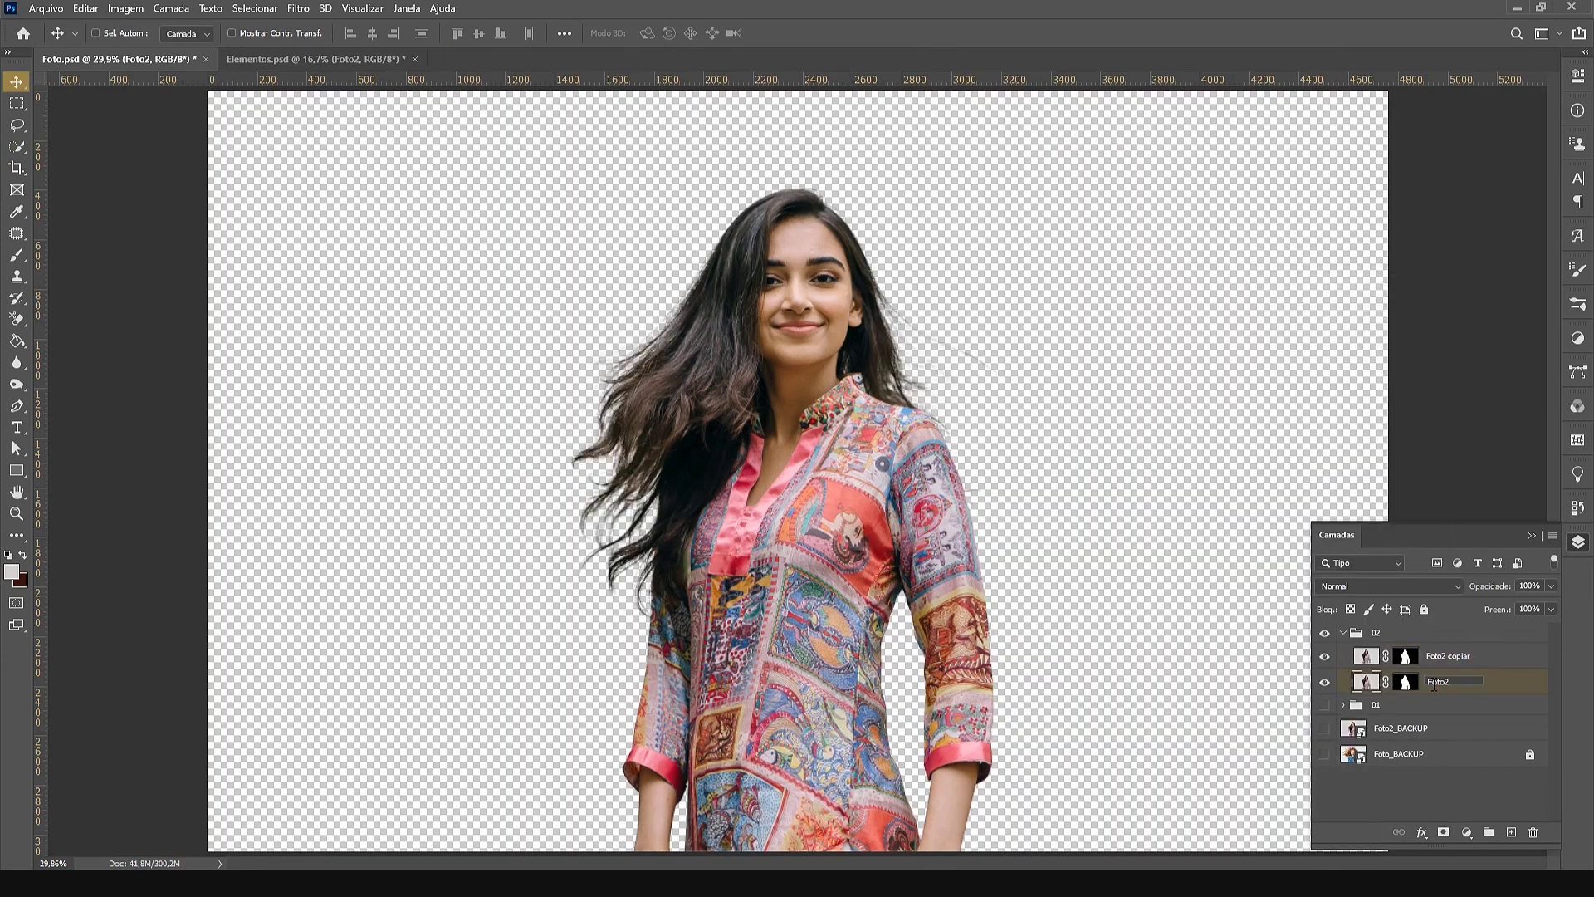
Rename the lower masked layer Foto2_BASE and the upper copy Foto2_FRENTE
type("_BASE")
key("Return")
double_click(1455, 655)
left_click_drag(1449, 656, 1488, 636)
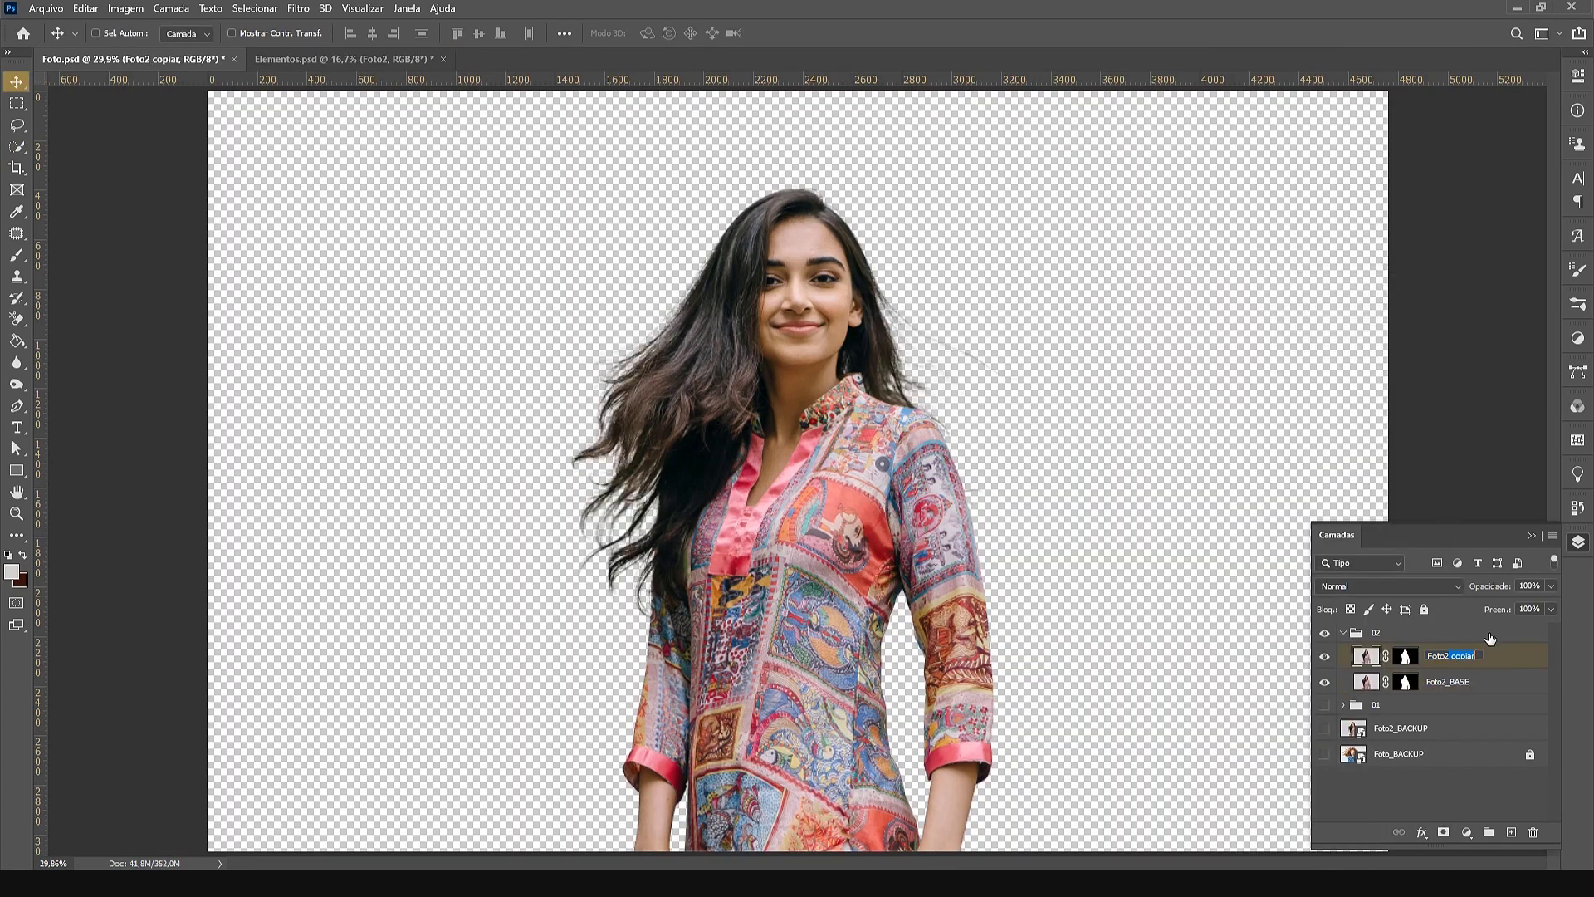
type("_FRENTE")
key("Return")
Group the Foto2_BASE and Foto2_FRENTE layers into a group named FOTO
left_click(1441, 680)
left_click(1443, 658, "shift")
key("ctrl+g")
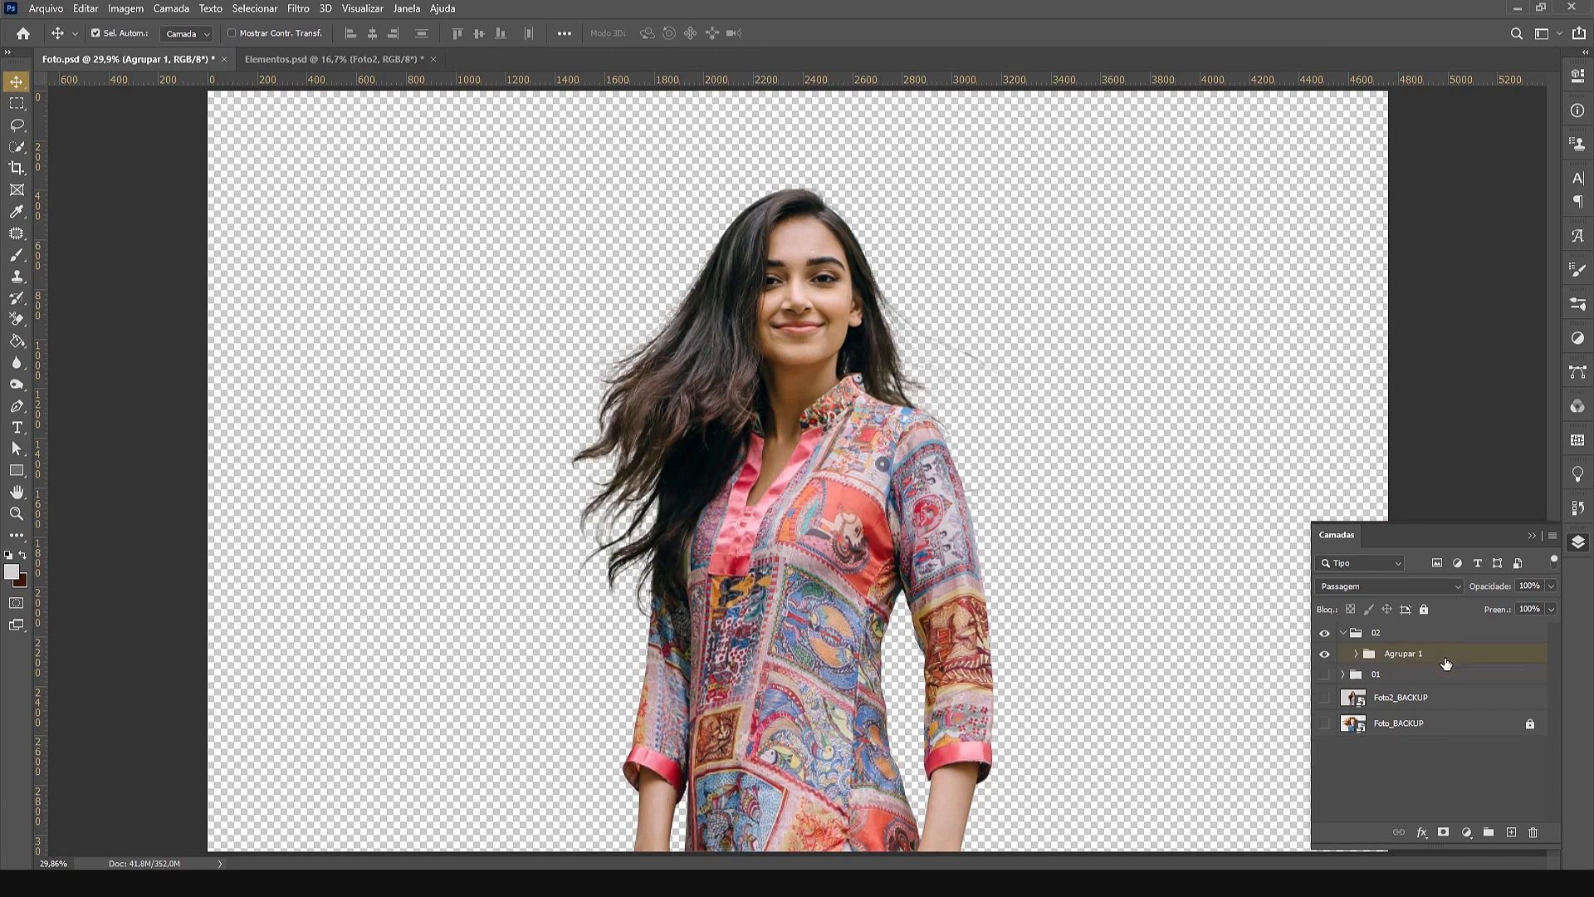
key("Return")
Create a new group named BG and place it below the FOTO group
left_click(1356, 654)
left_click(1489, 832)
left_click_drag(1402, 655, 1402, 741)
double_click(1403, 724)
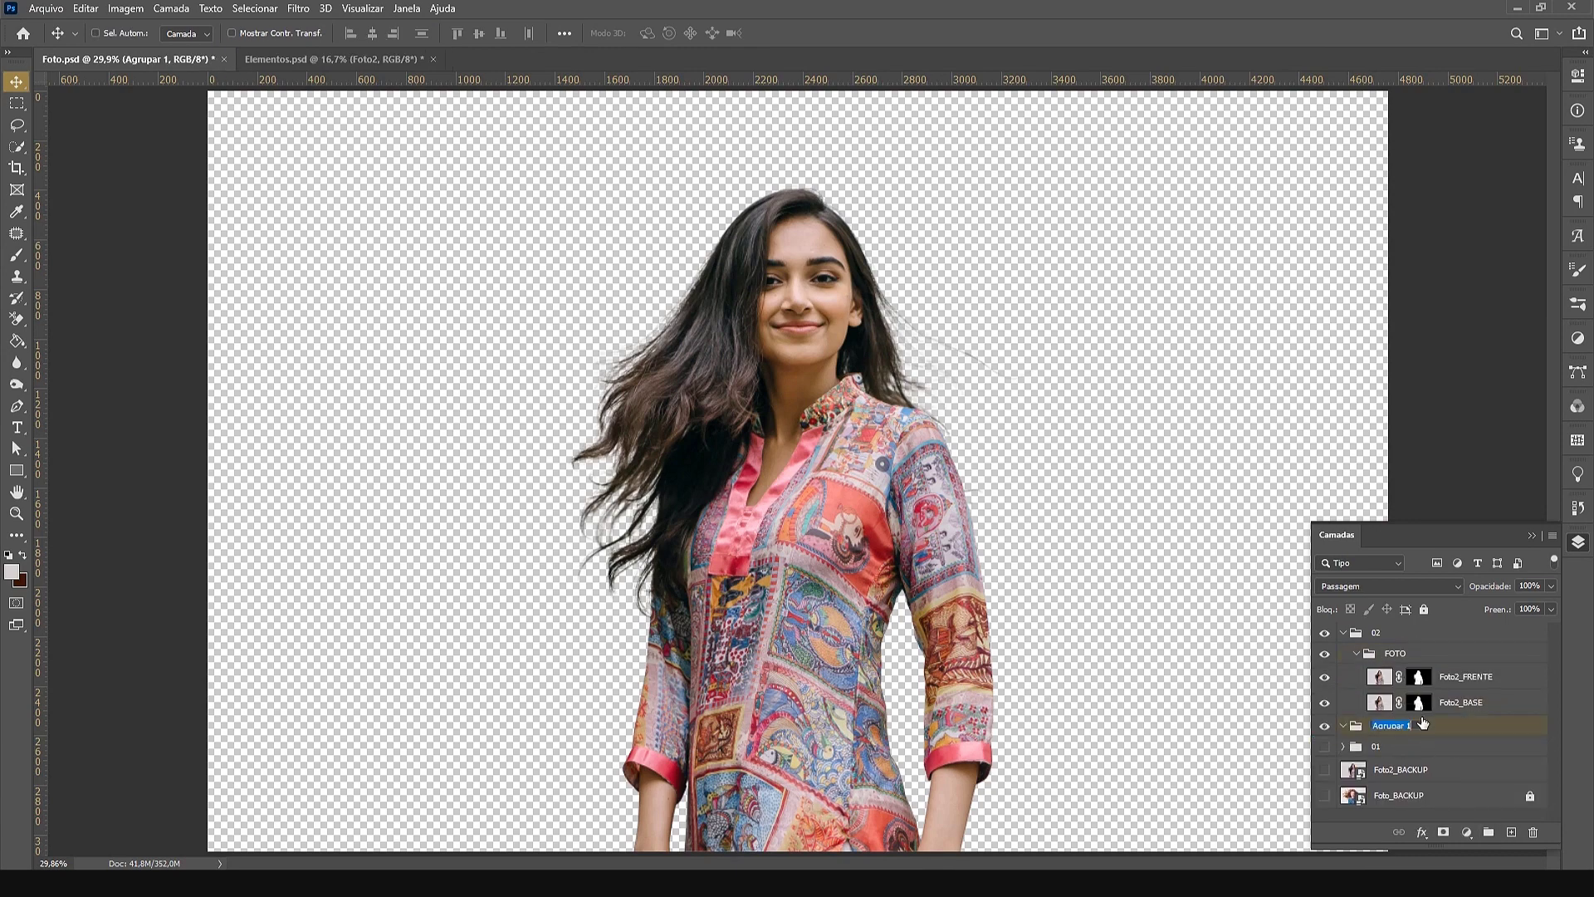
type("BG")
key("Return")
Change the blending mode of the Foto2_BASE layer
left_click(1454, 706)
left_click(1389, 586)
left_click(1342, 521)
Add a near-black Solid Color fill layer in the BG group and check the cutout by toggling Foto2_FRENTE
left_click(1393, 727)
left_click(1466, 832)
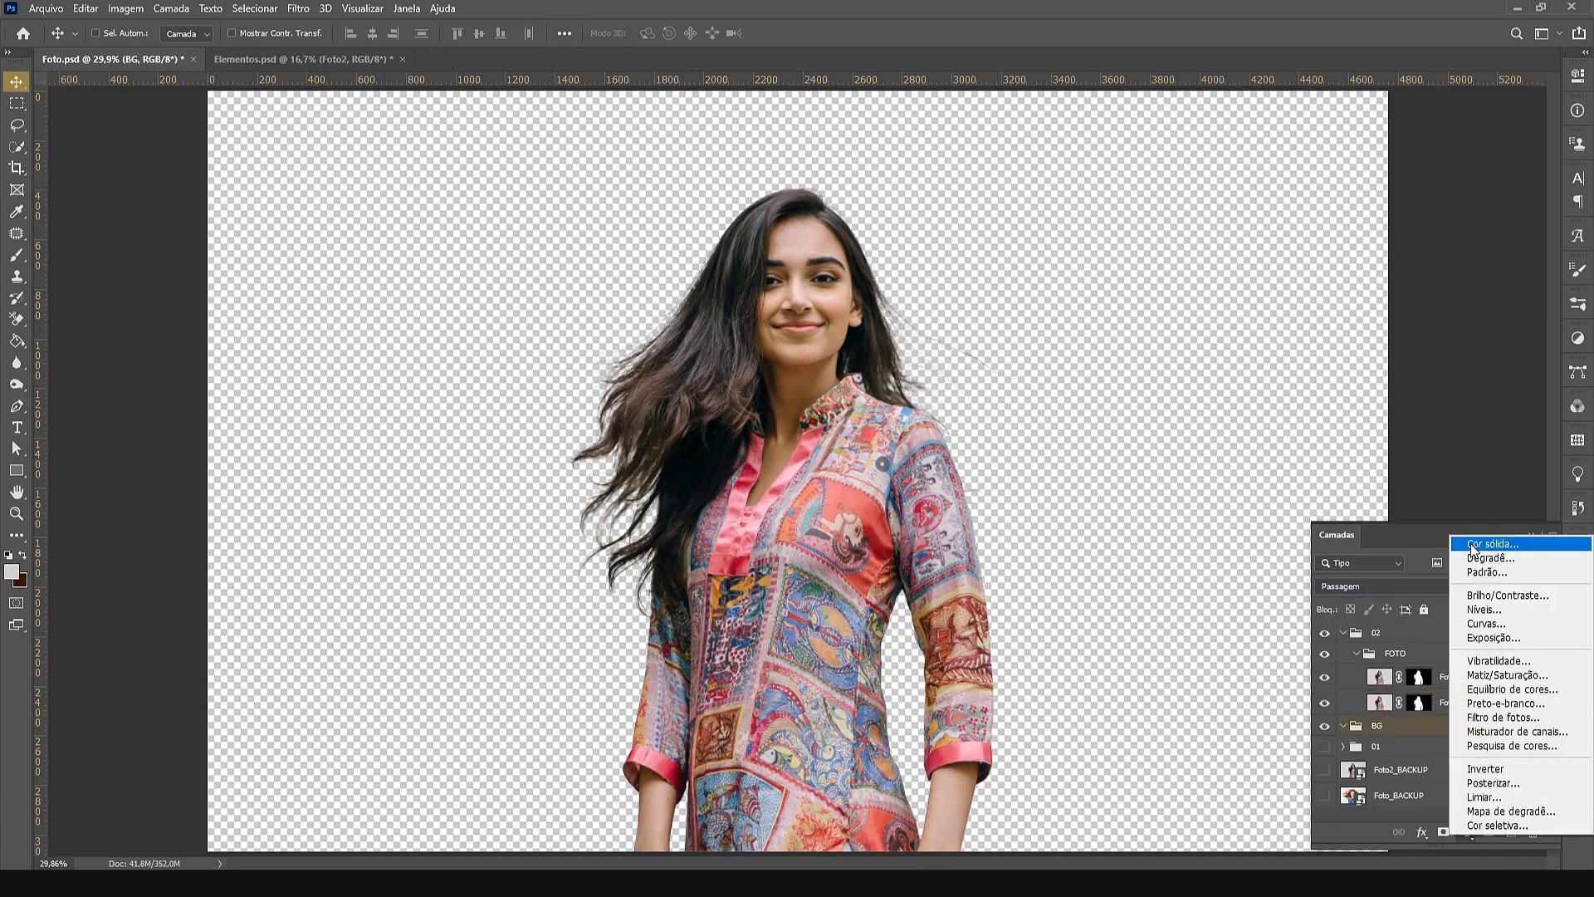
left_click(1476, 541)
left_click(1094, 424)
key("Return")
left_click(1324, 676)
left_click(1324, 676)
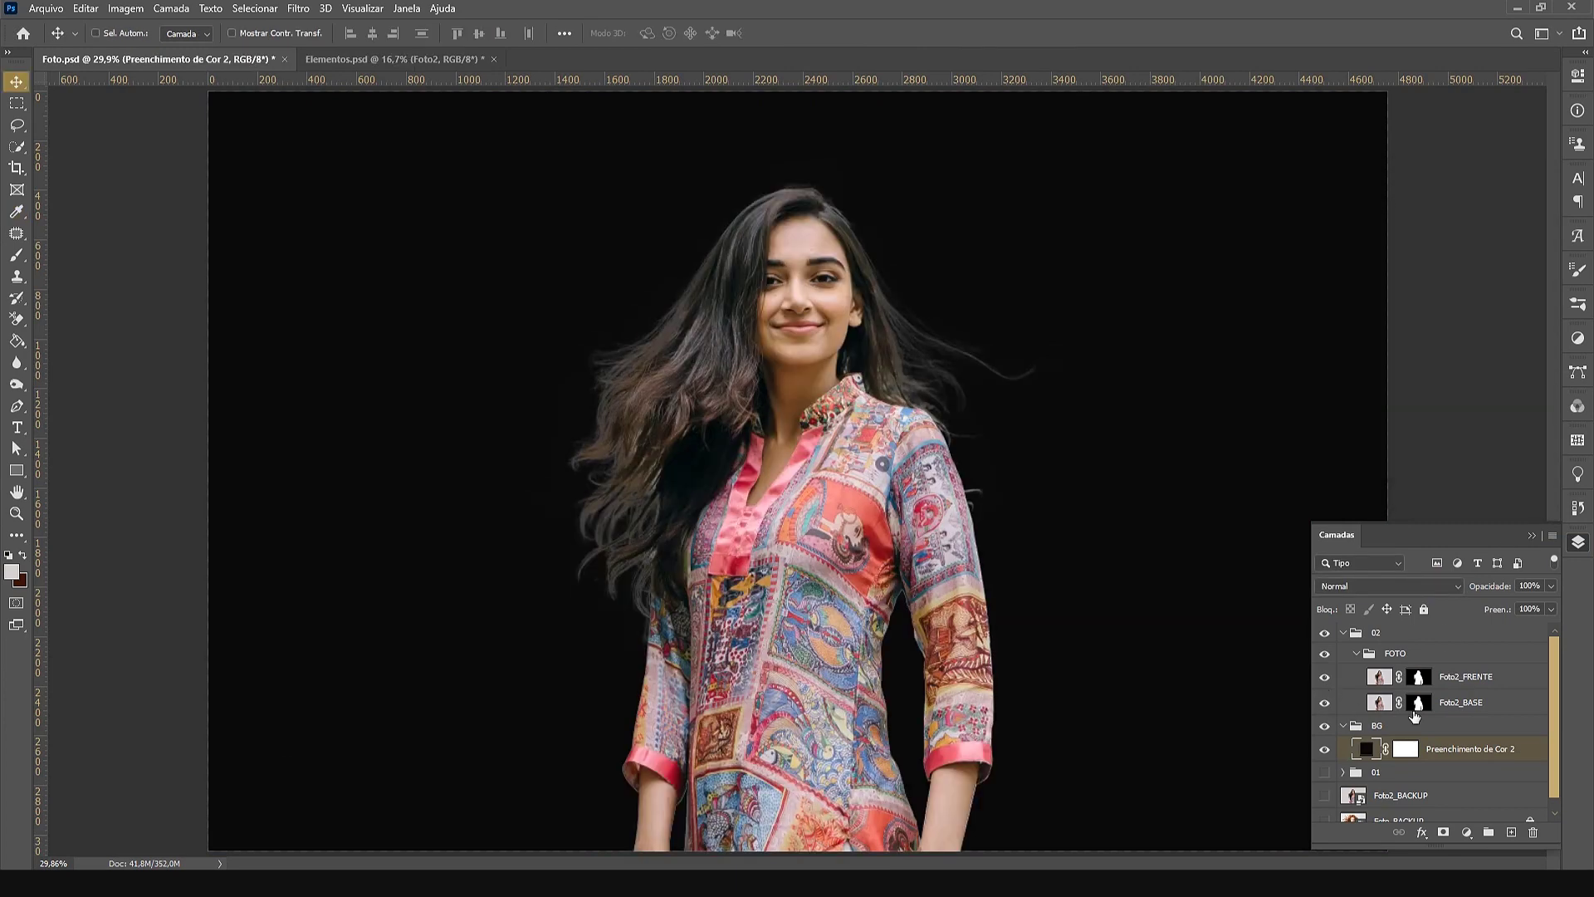
Target the Foto2_FRENTE layer mask, set the background color to white and set the Brush flow to 5%
left_click(1416, 704)
left_click(1419, 679)
key("b")
left_click(20, 581)
left_click(1093, 218)
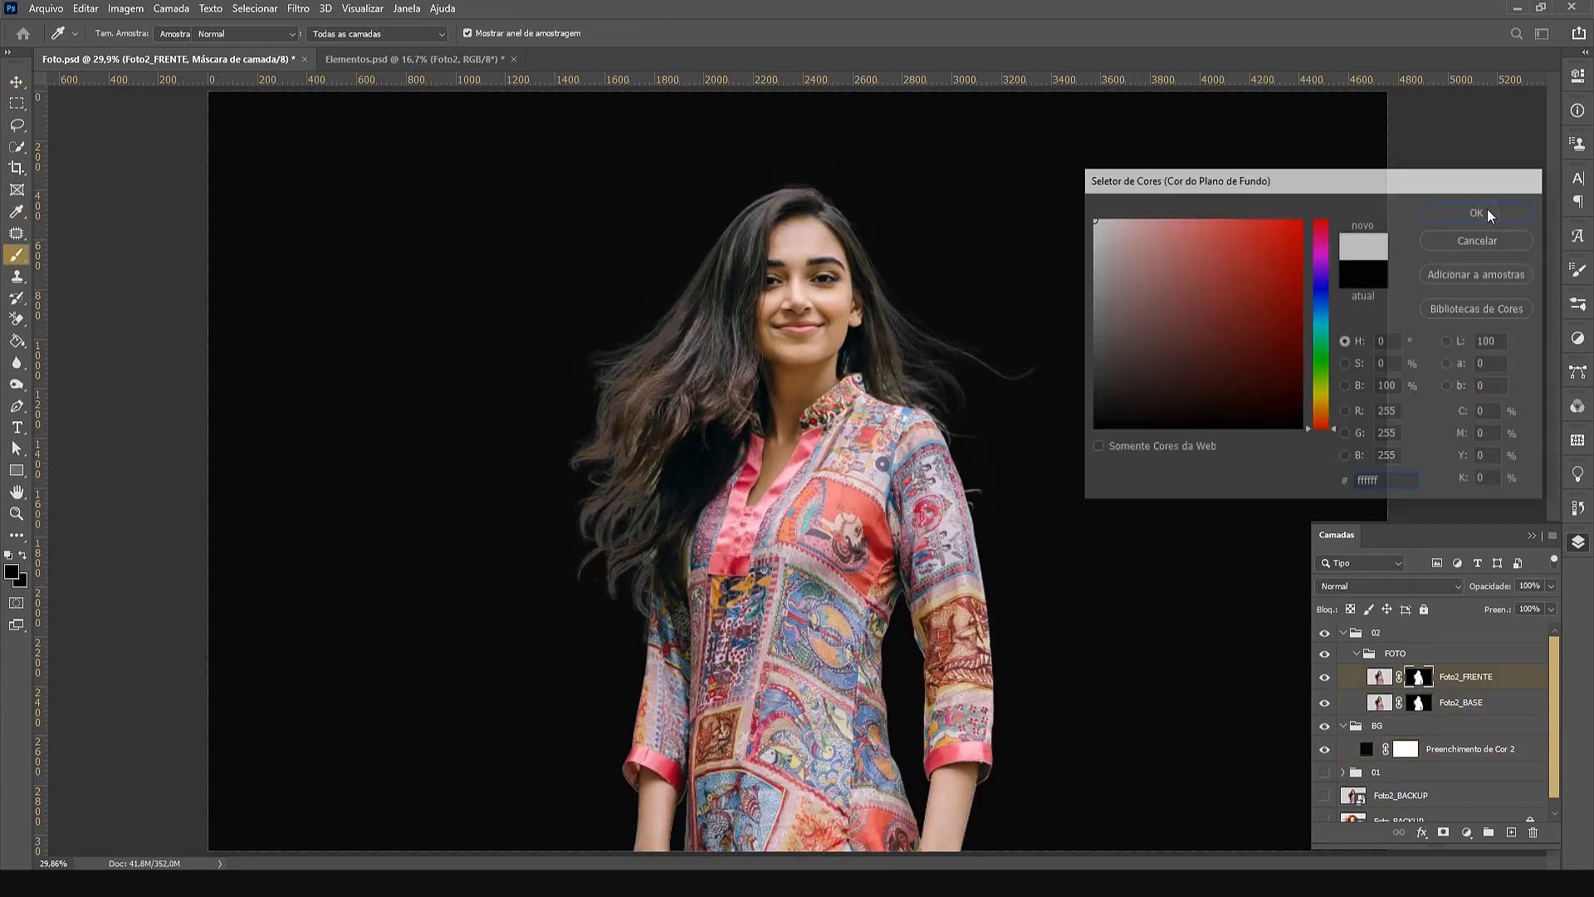
left_click(1483, 212)
left_click(449, 34)
type("9")
key("Return")
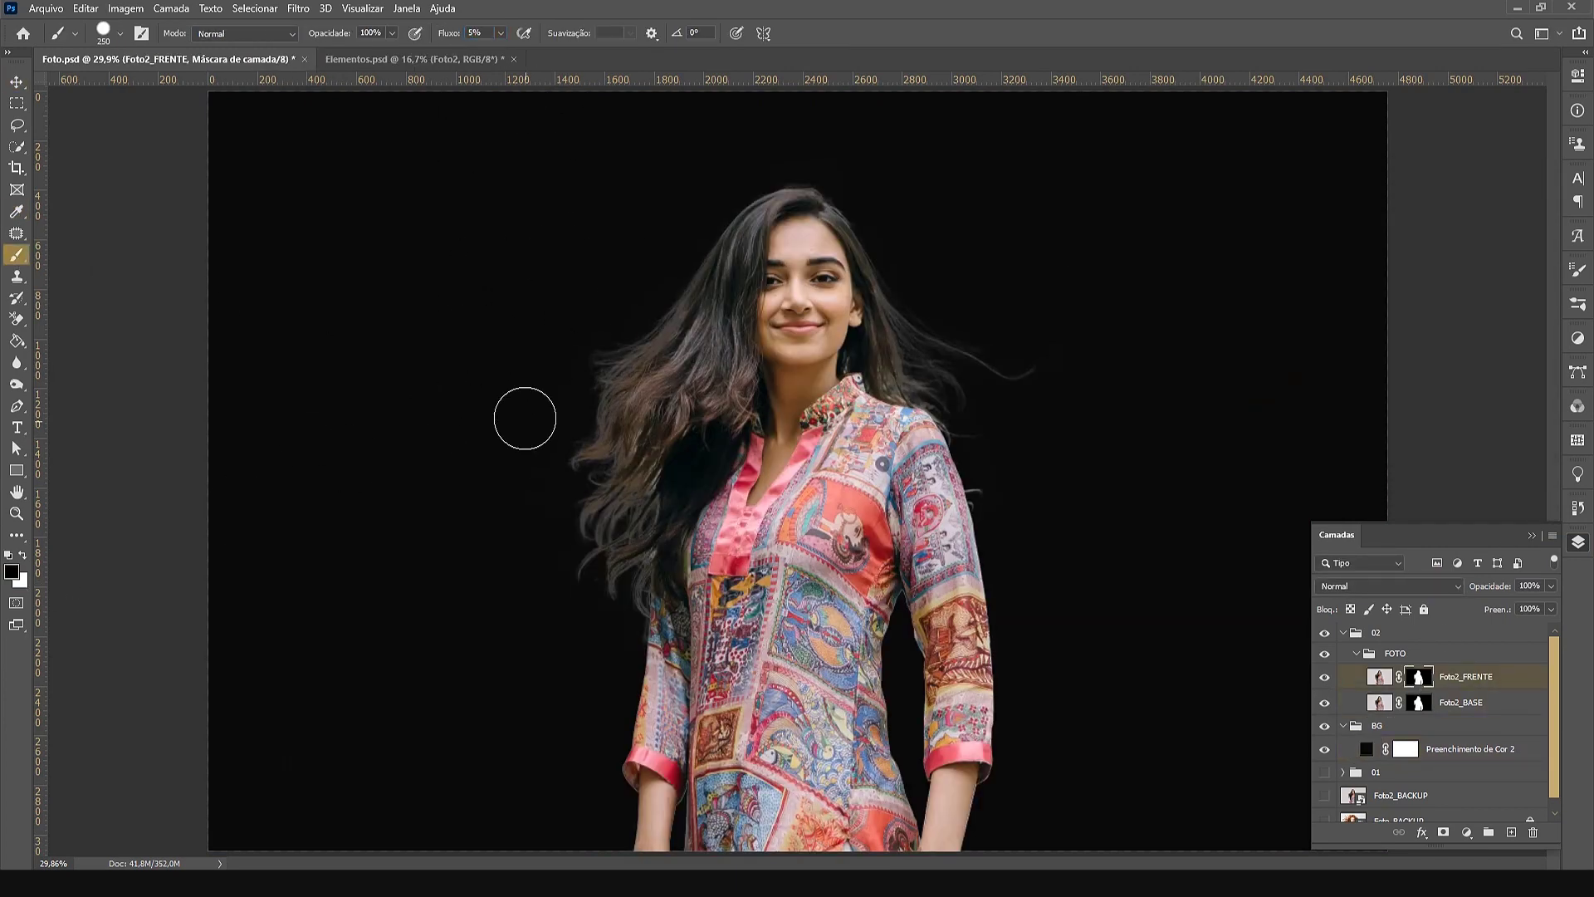
Fade the outer hair of Foto2_FRENTE with soft strokes, adjusting the brush size and lowering the flow to 2%
key("bracketright")
key("bracketright")
key("bracketright")
key("bracketleft")
key("bracketleft")
key("bracketleft")
key("bracketleft")
key("bracketleft")
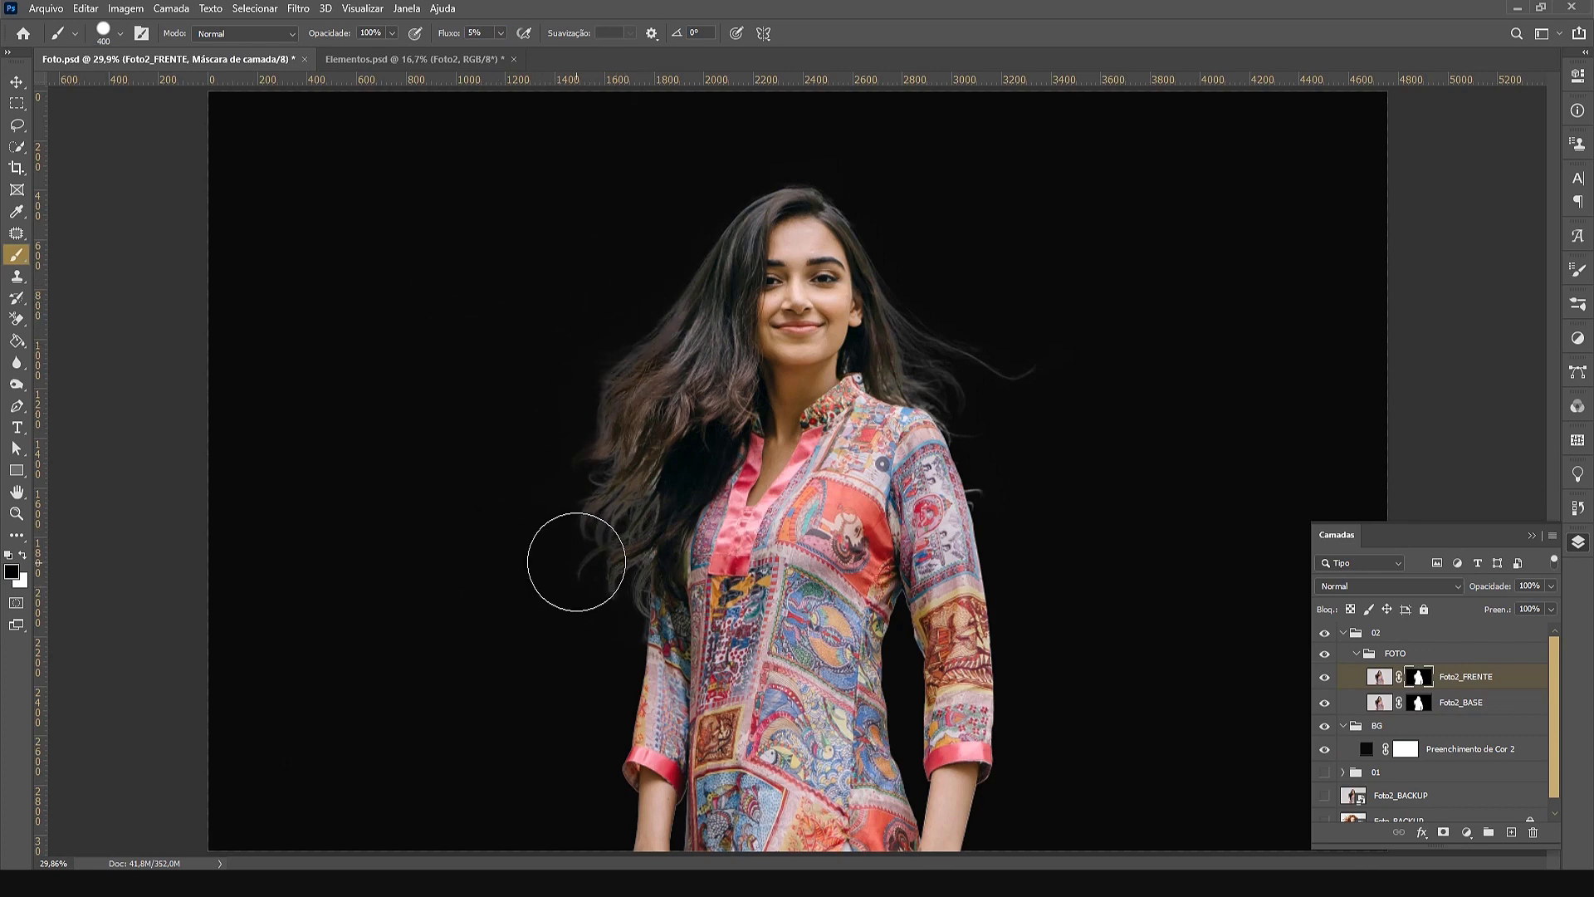
left_click(448, 32)
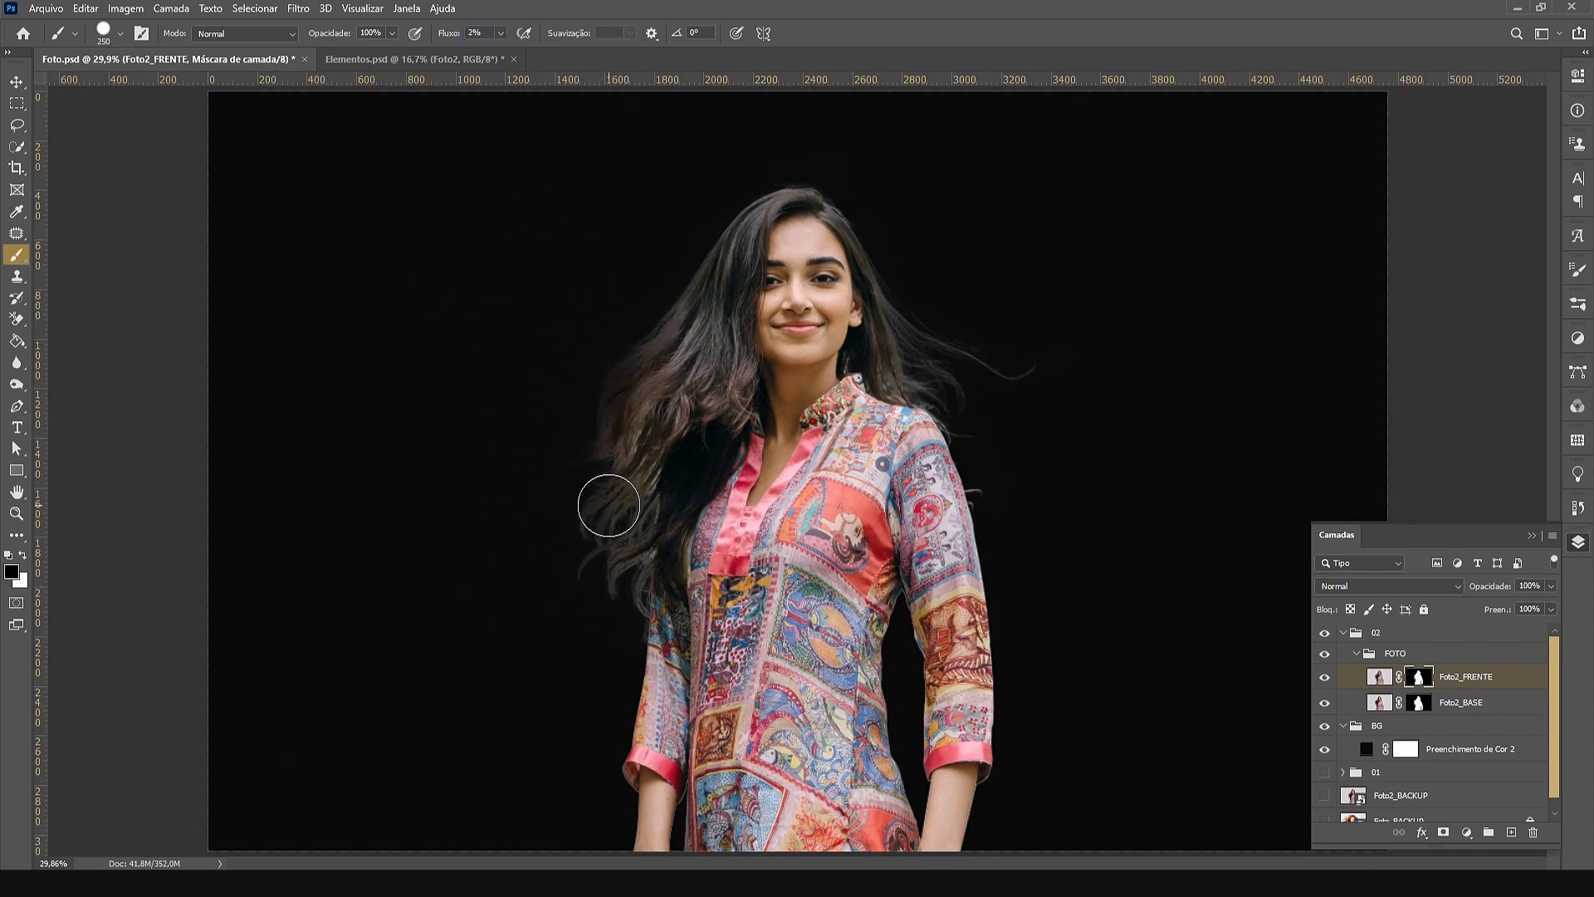
key("p")
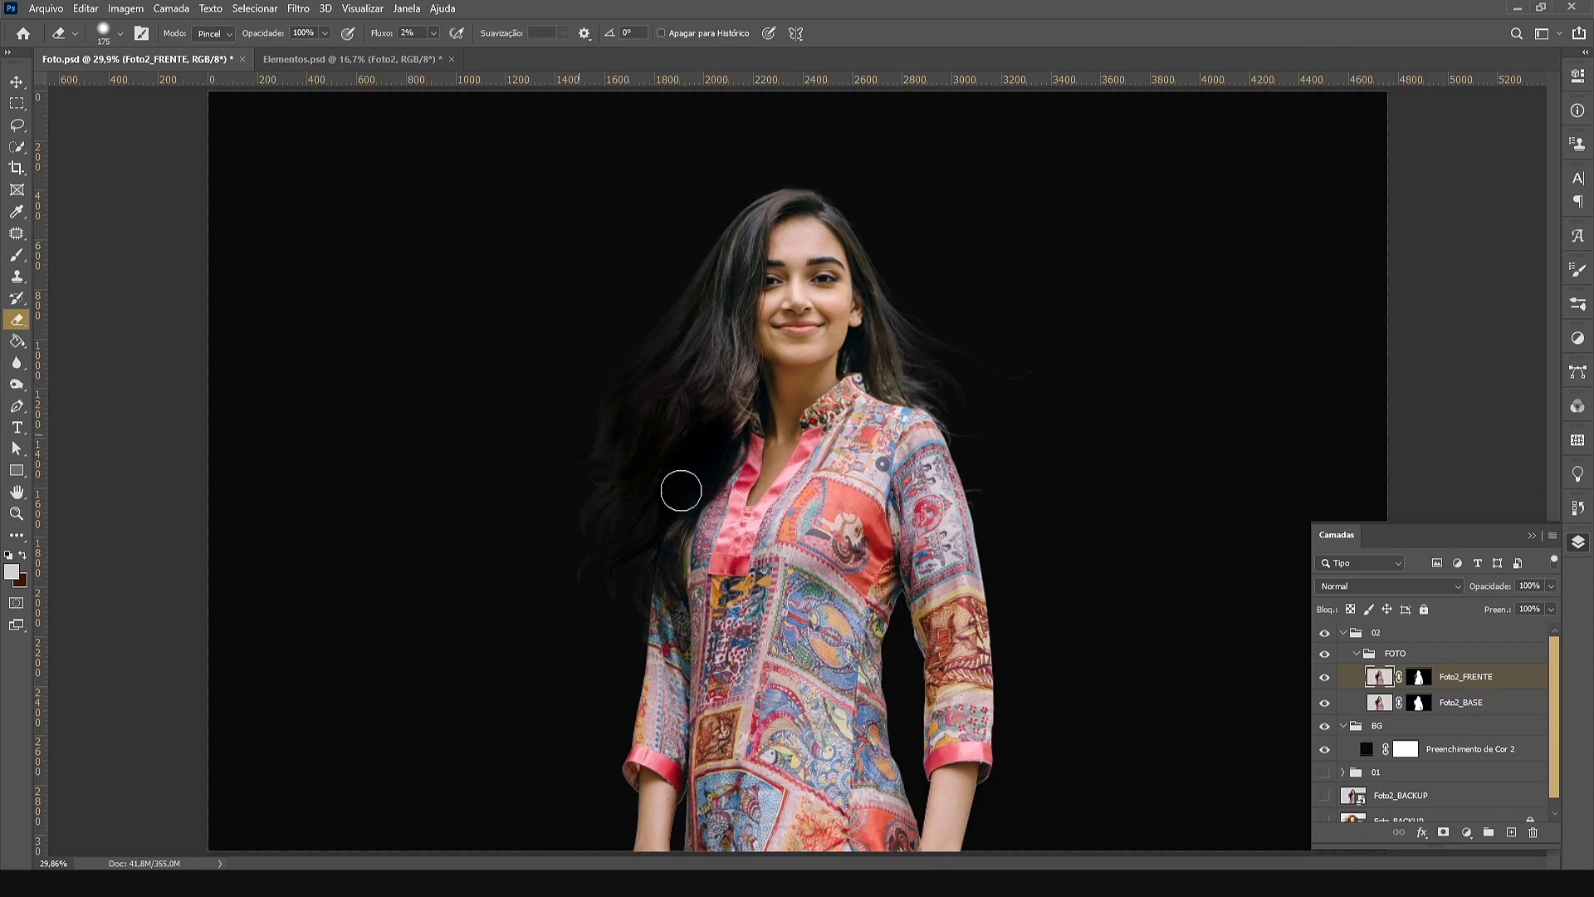
Change the solid color fill behind the woman to red a70c0c
double_click(1365, 748)
left_click(1263, 309)
left_click_drag(1264, 308, 1286, 292)
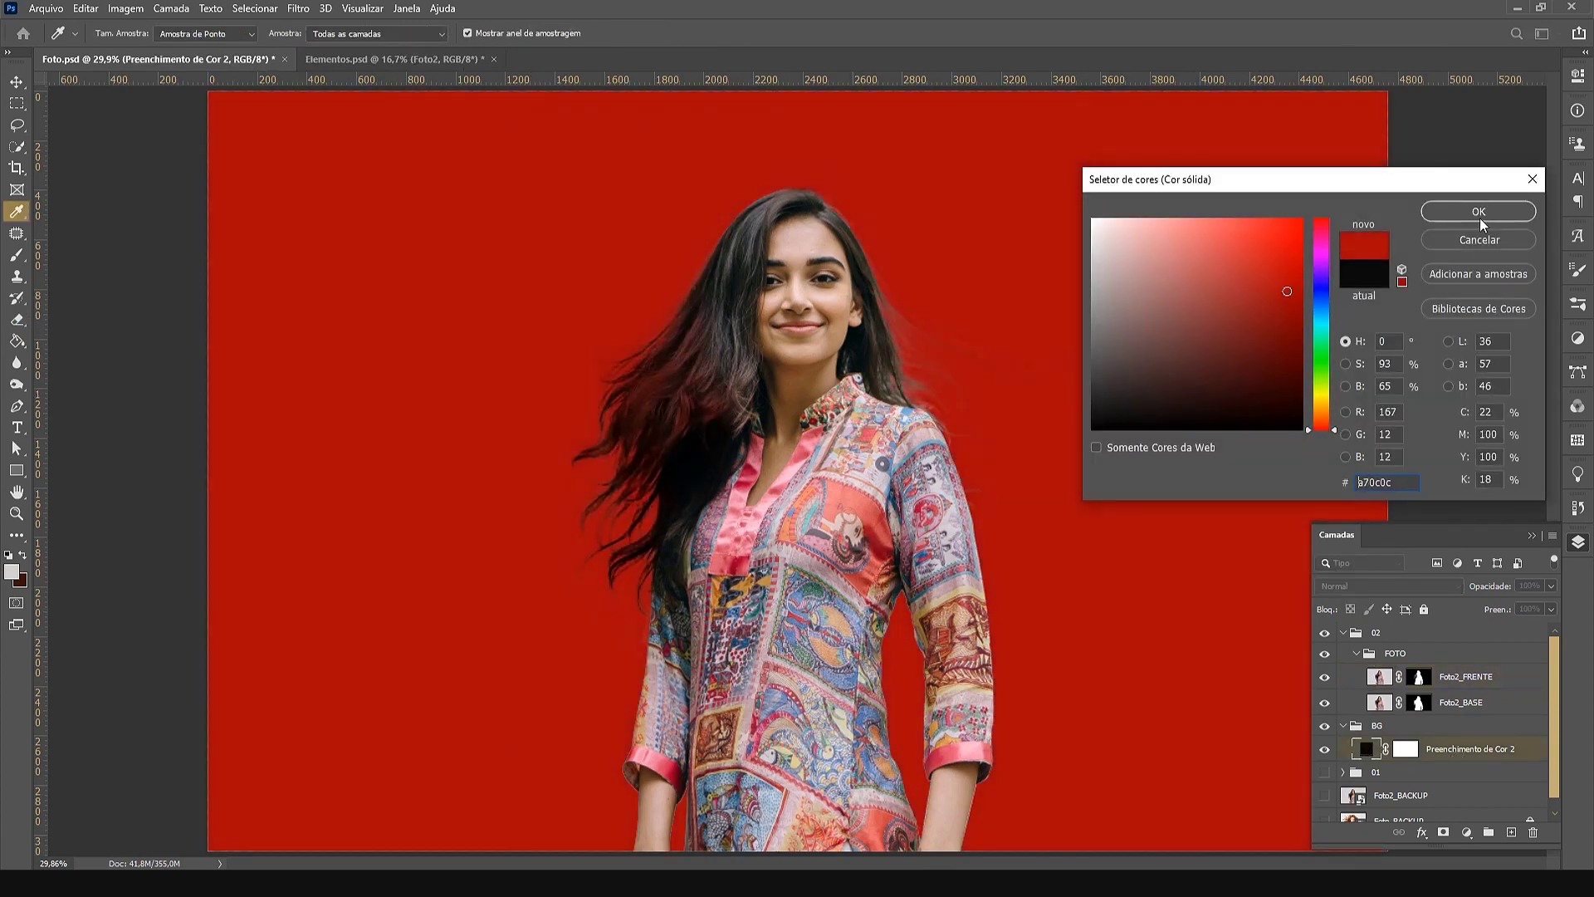
left_click(1480, 216)
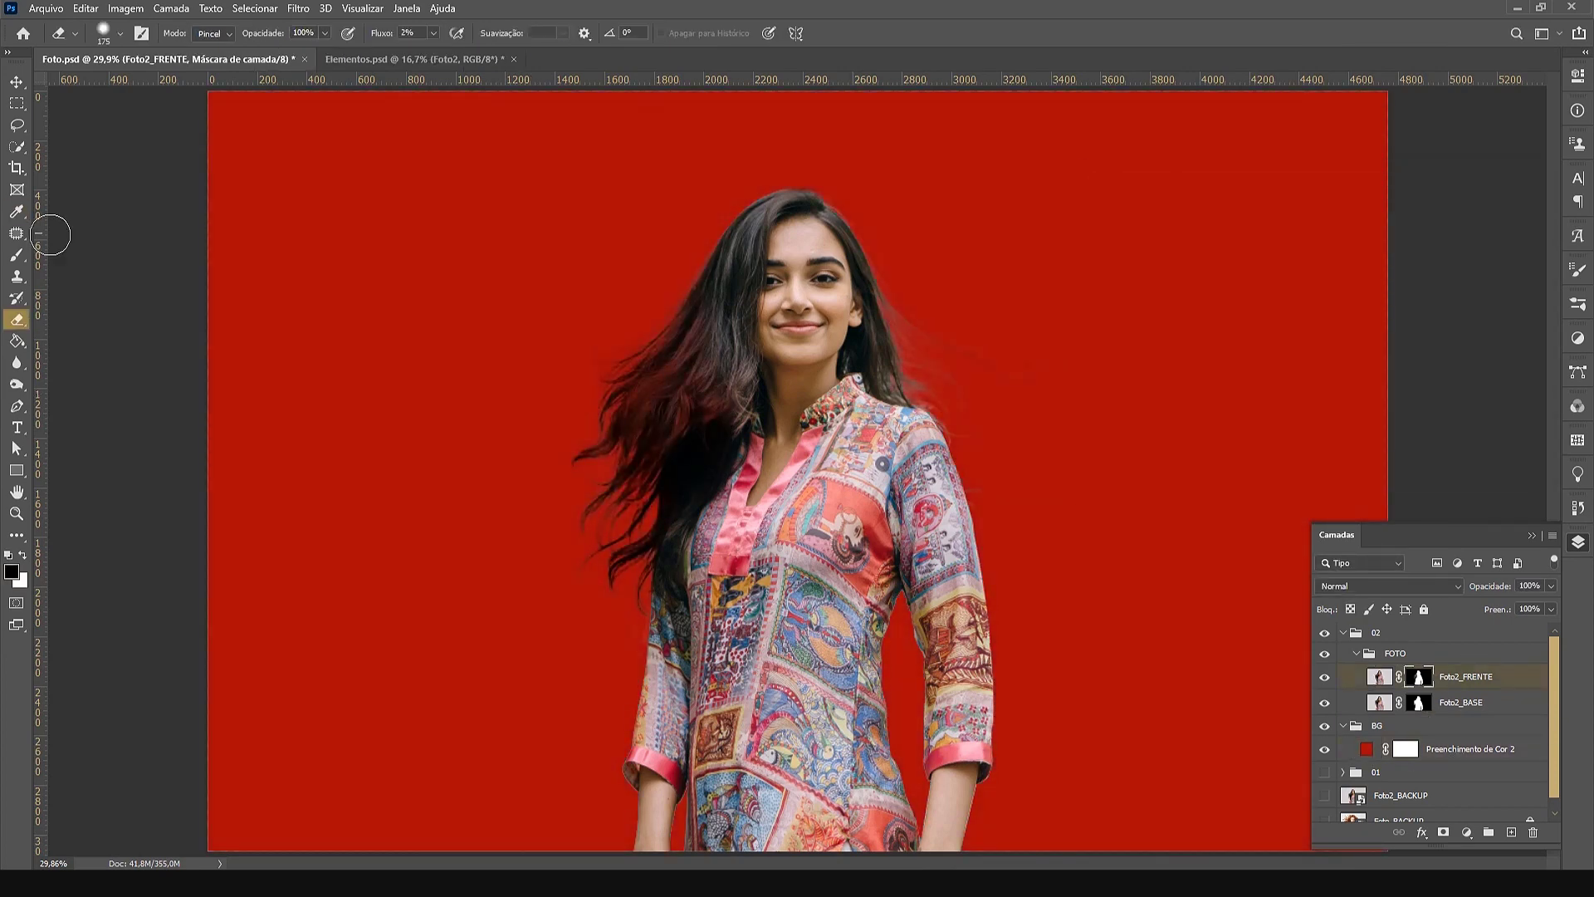
Restore the see-through inner hair of Foto2_FRENTE by painting white on its mask with the Brush at 2% flow
key("b")
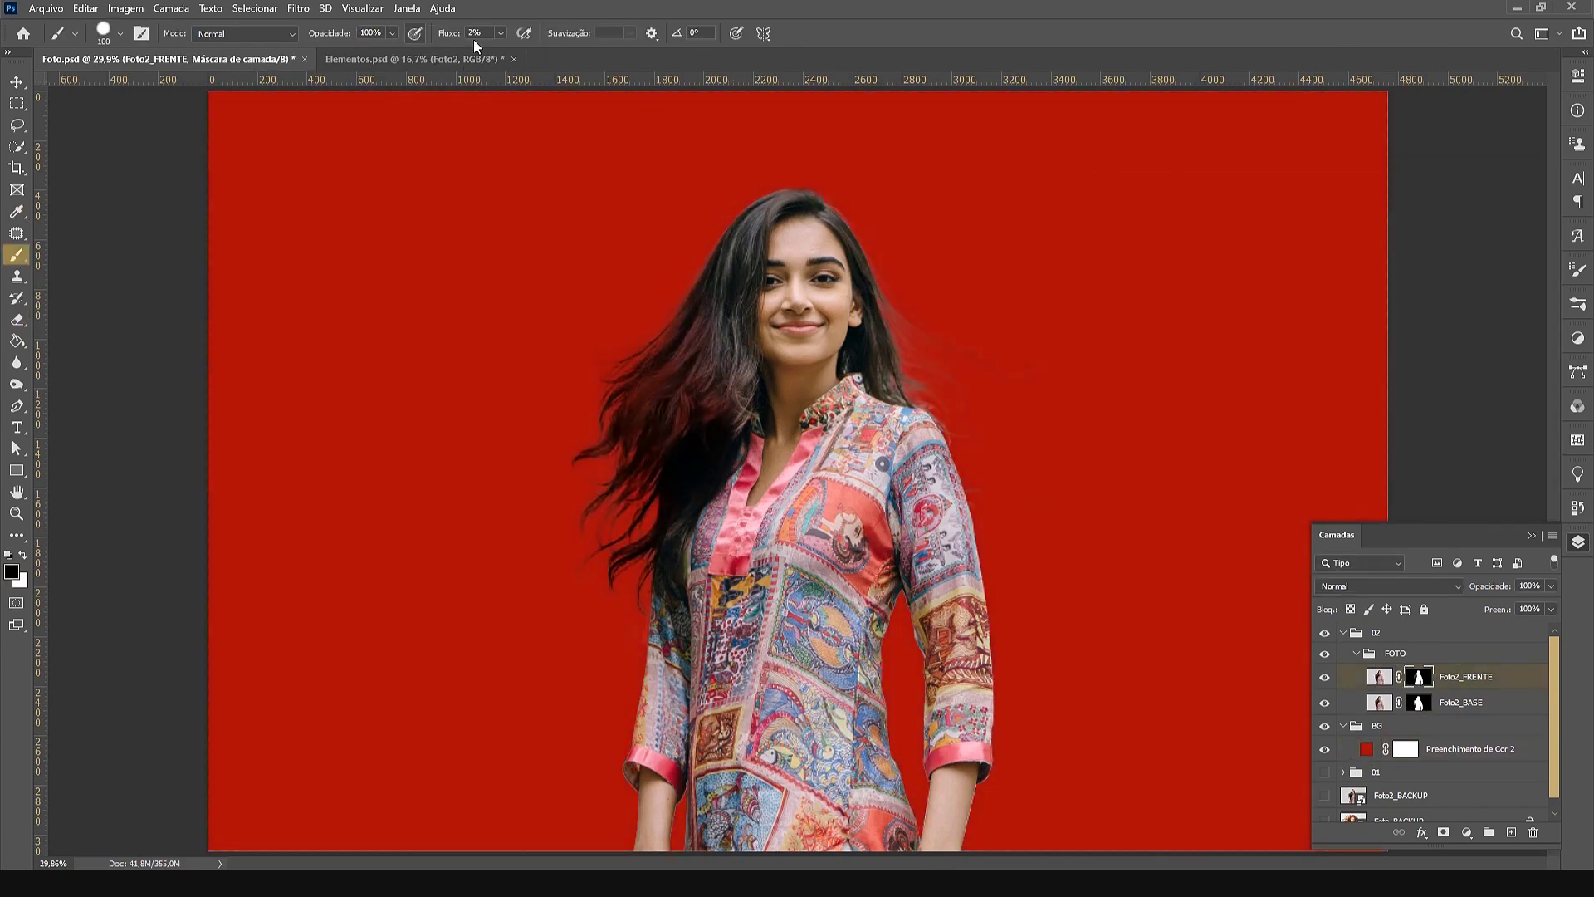
key("x")
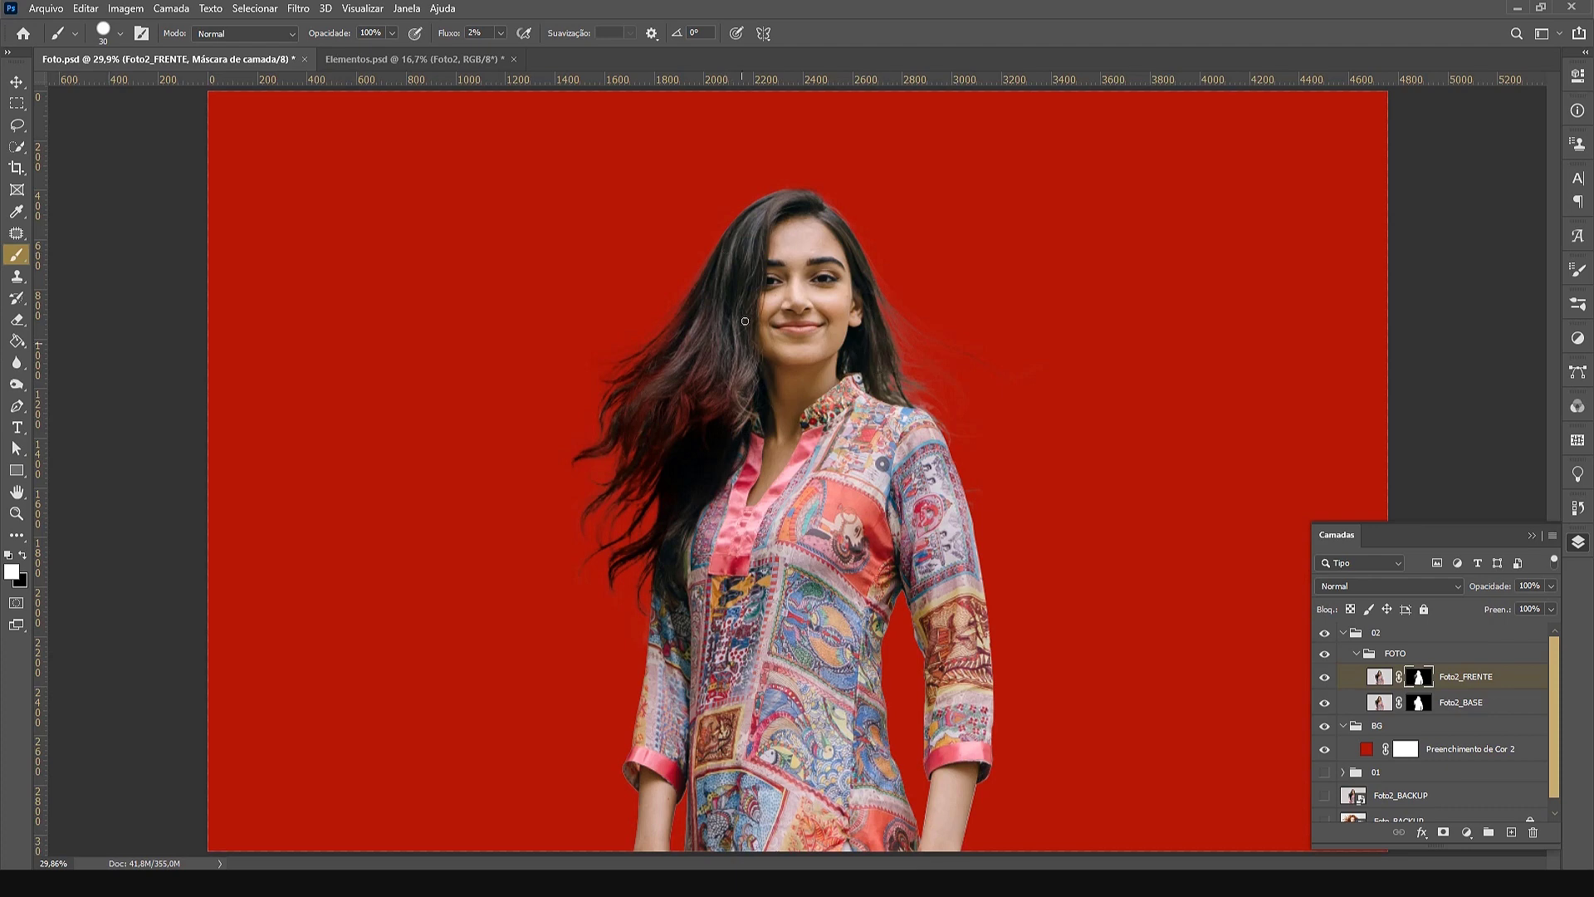
key("bracketright")
key("bracketright")
key("bracketright")
key("bracketright")
key("bracketright")
key("bracketright")
key("bracketright")
key("bracketright")
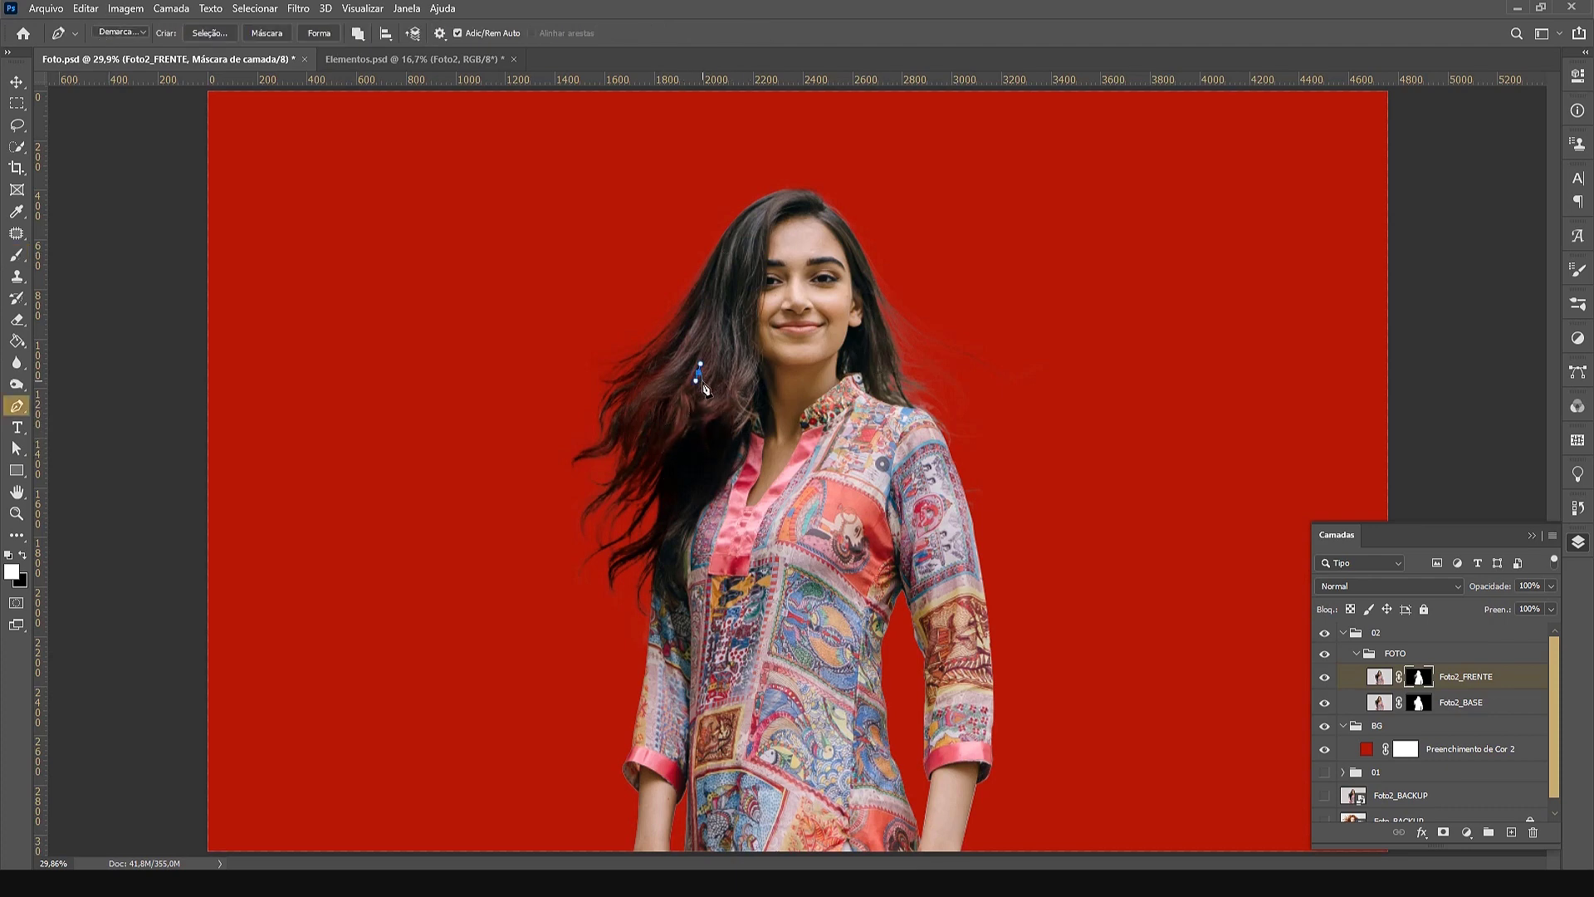
key("bracketleft")
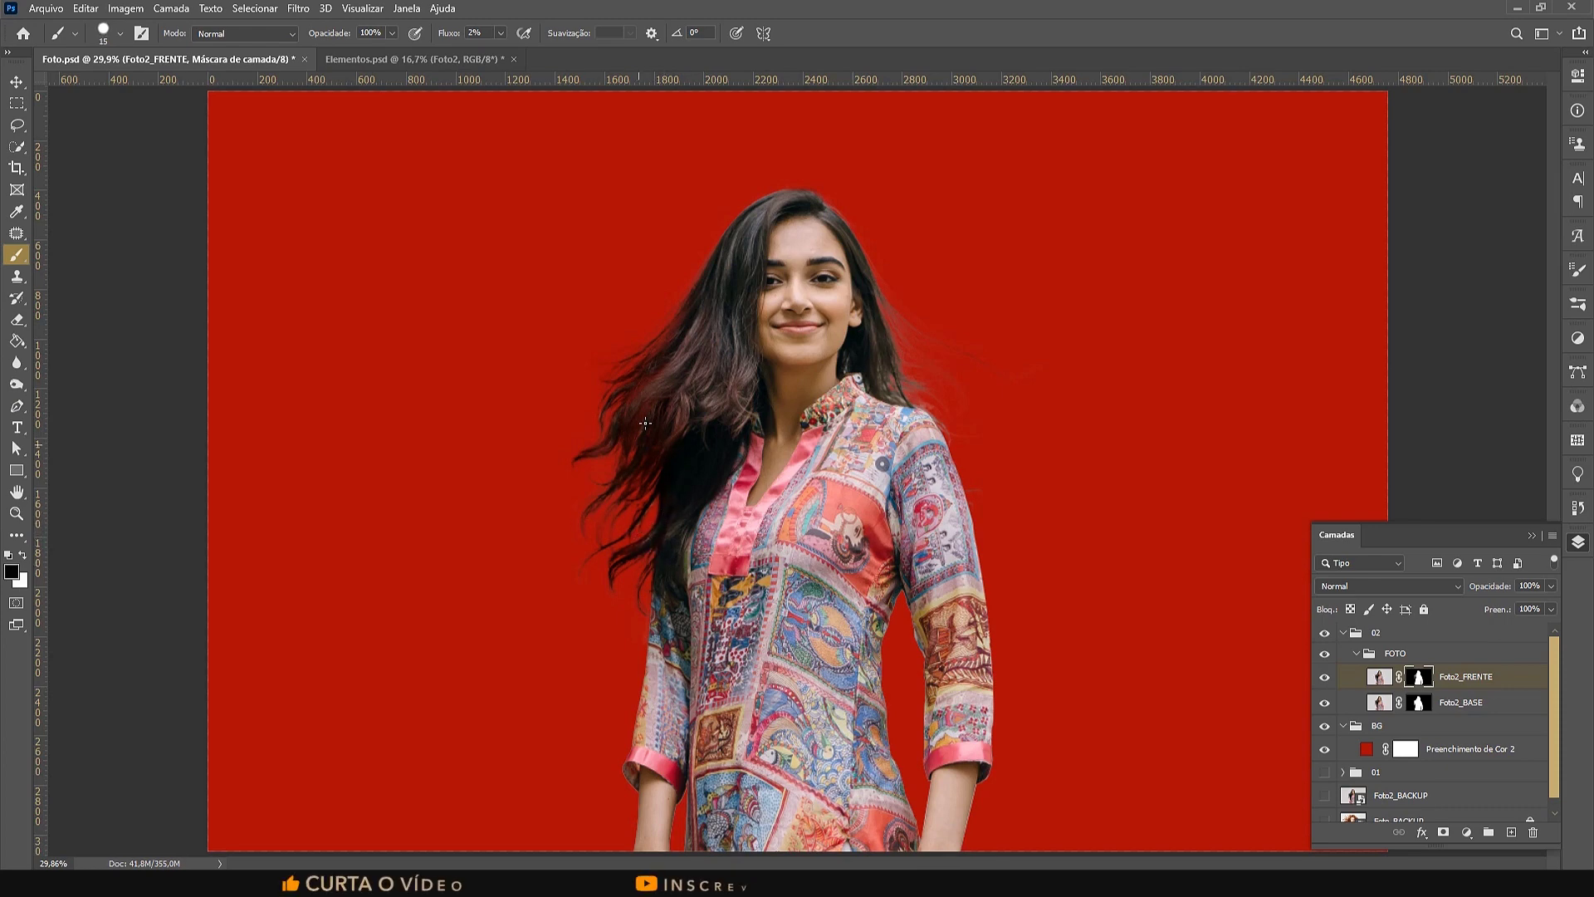
Soften the outer hair on the Foto2_FRENTE mask with a larger black brush at 1% flow
key("bracketright")
key("bracketright")
key("bracketright")
key("bracketright")
key("bracketright")
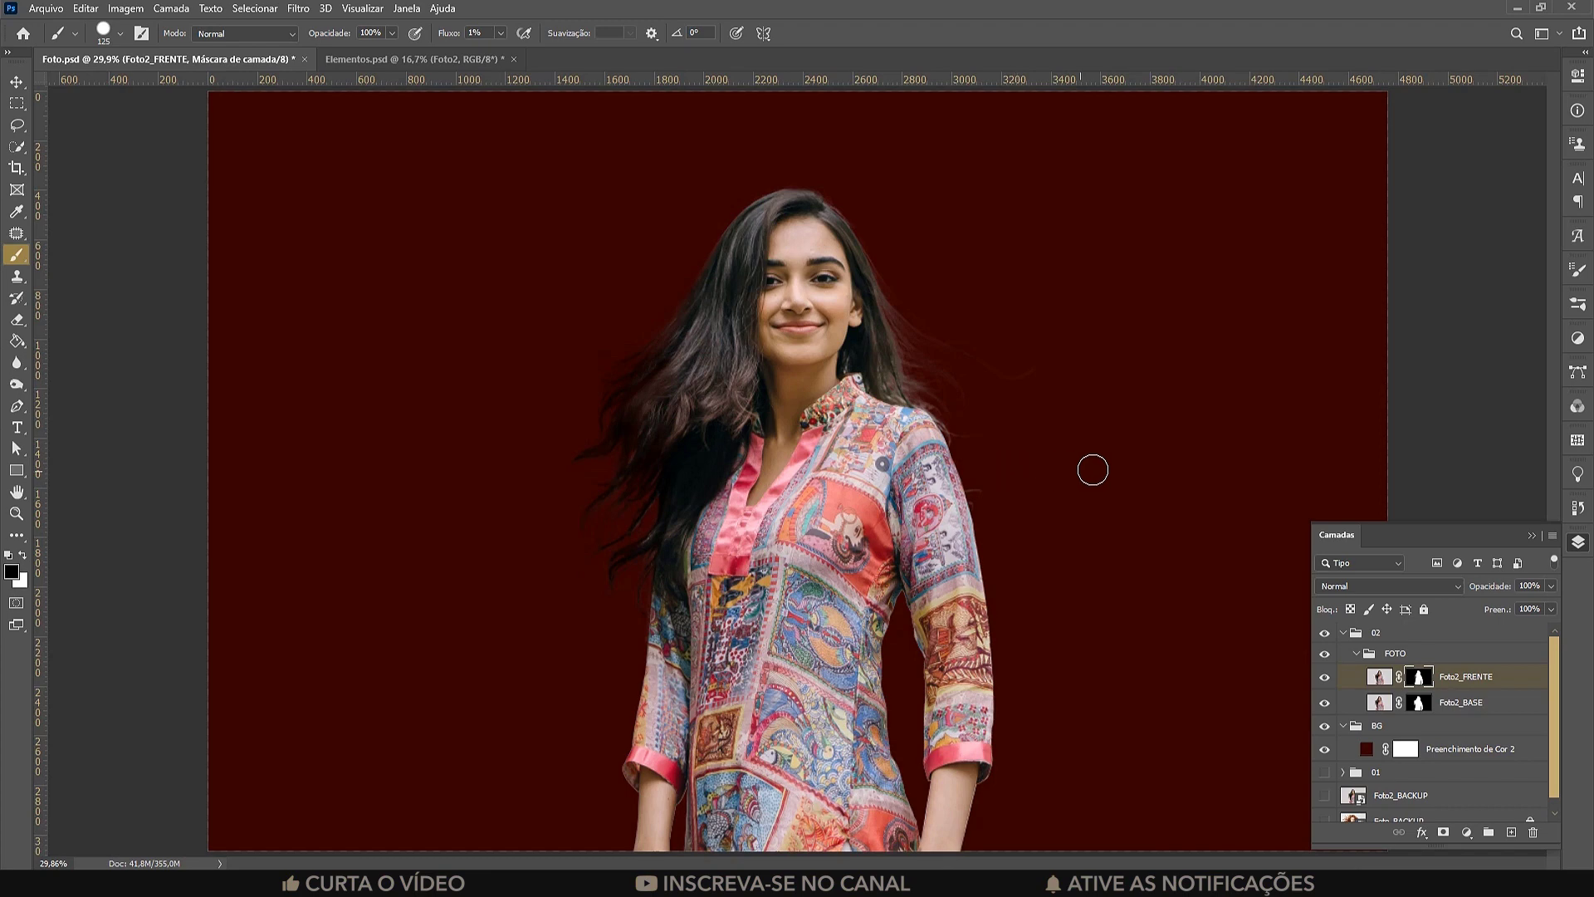
Change the solid color fill behind the woman to a dark brownish red
left_click(1501, 684)
double_click(1368, 750)
mouse_move(1199, 341)
left_mouse_down()
mouse_move(1266, 324)
mouse_move(1228, 381)
mouse_move(1292, 320)
mouse_move(1064, 223)
mouse_move(1186, 282)
mouse_move(1268, 371)
left_mouse_up()
left_click(1432, 209)
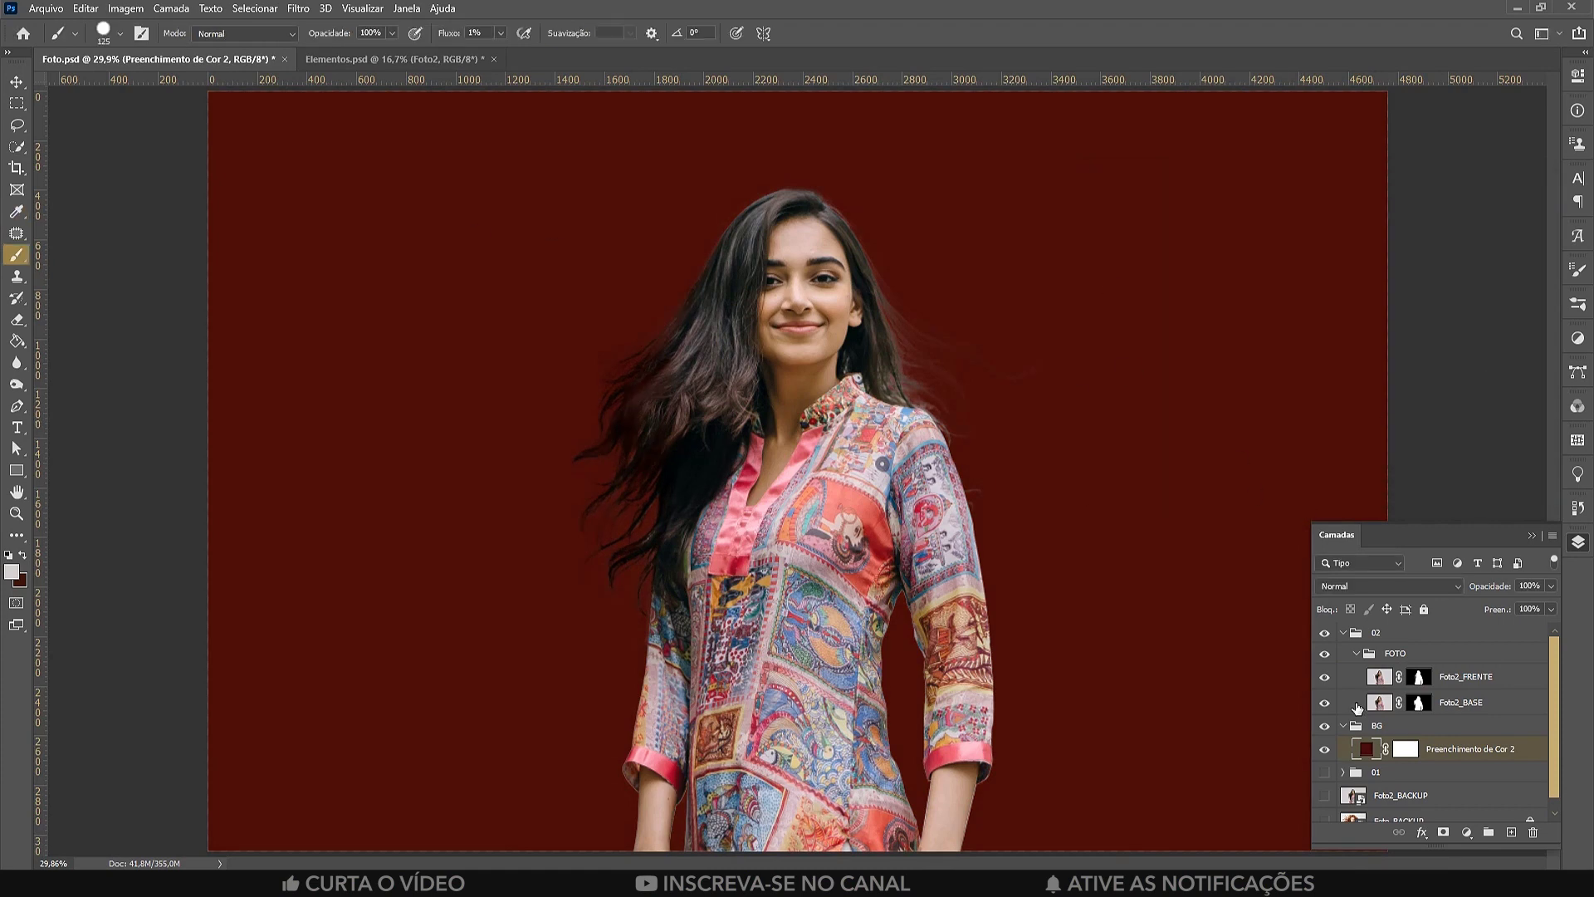
Switch to Elementos.psd and delete the Foto2 layer there
left_click(391, 59)
left_click(1533, 832)
key("Return")
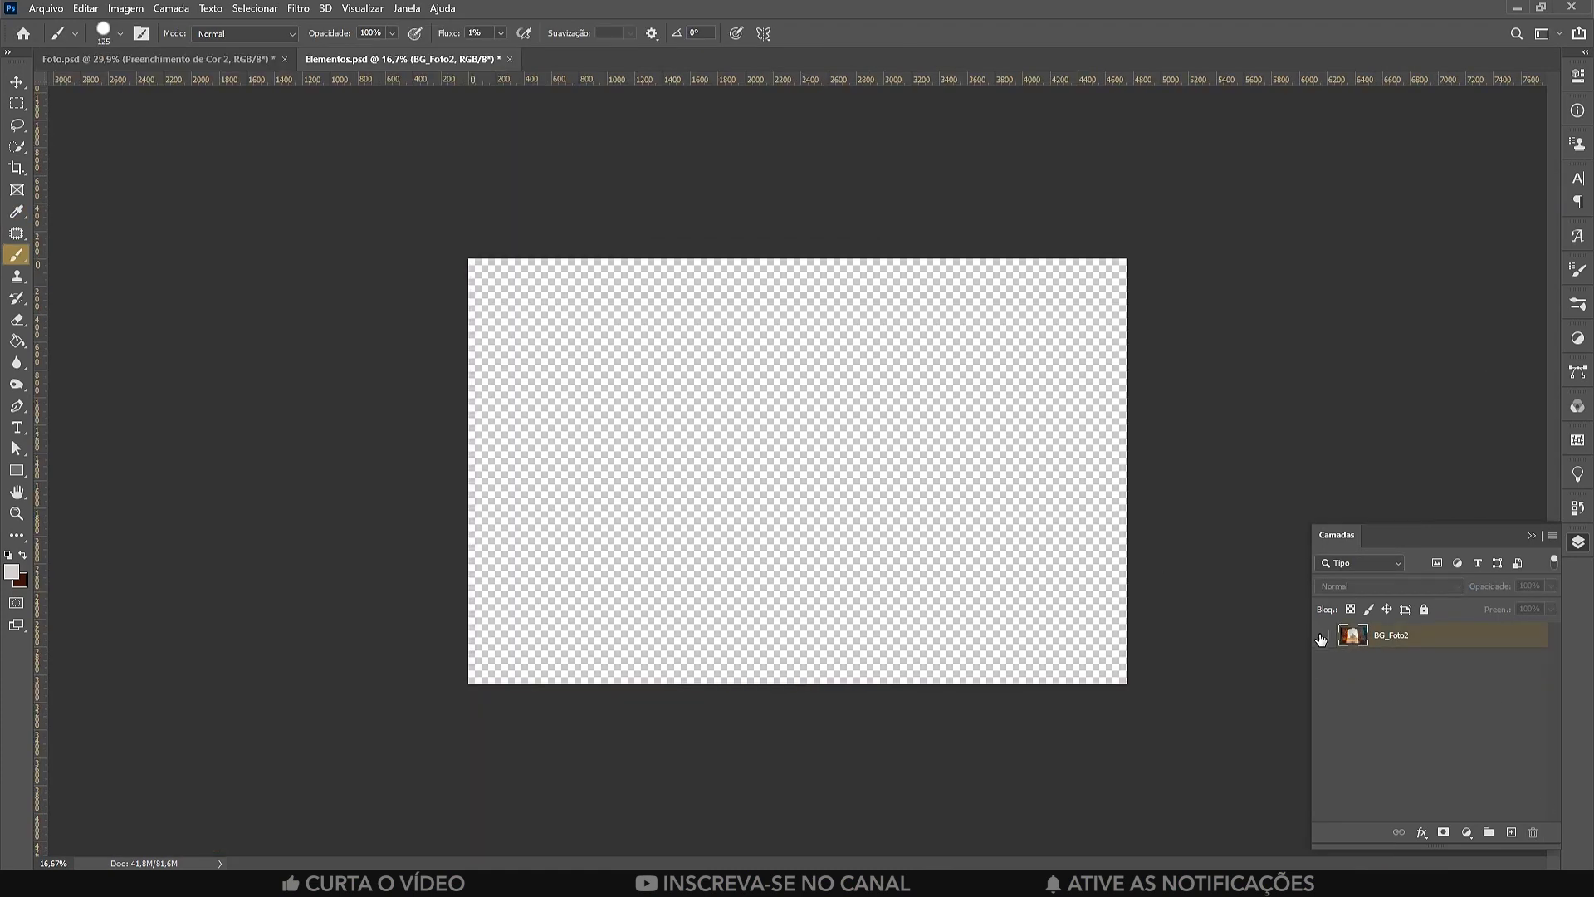
Show BG_Foto2 and copy it into the BG group of Foto.psd beneath the solid color fill, hiding that fill
left_click(1321, 639)
left_click(15, 81)
left_click_drag(1386, 634, 1157, 569)
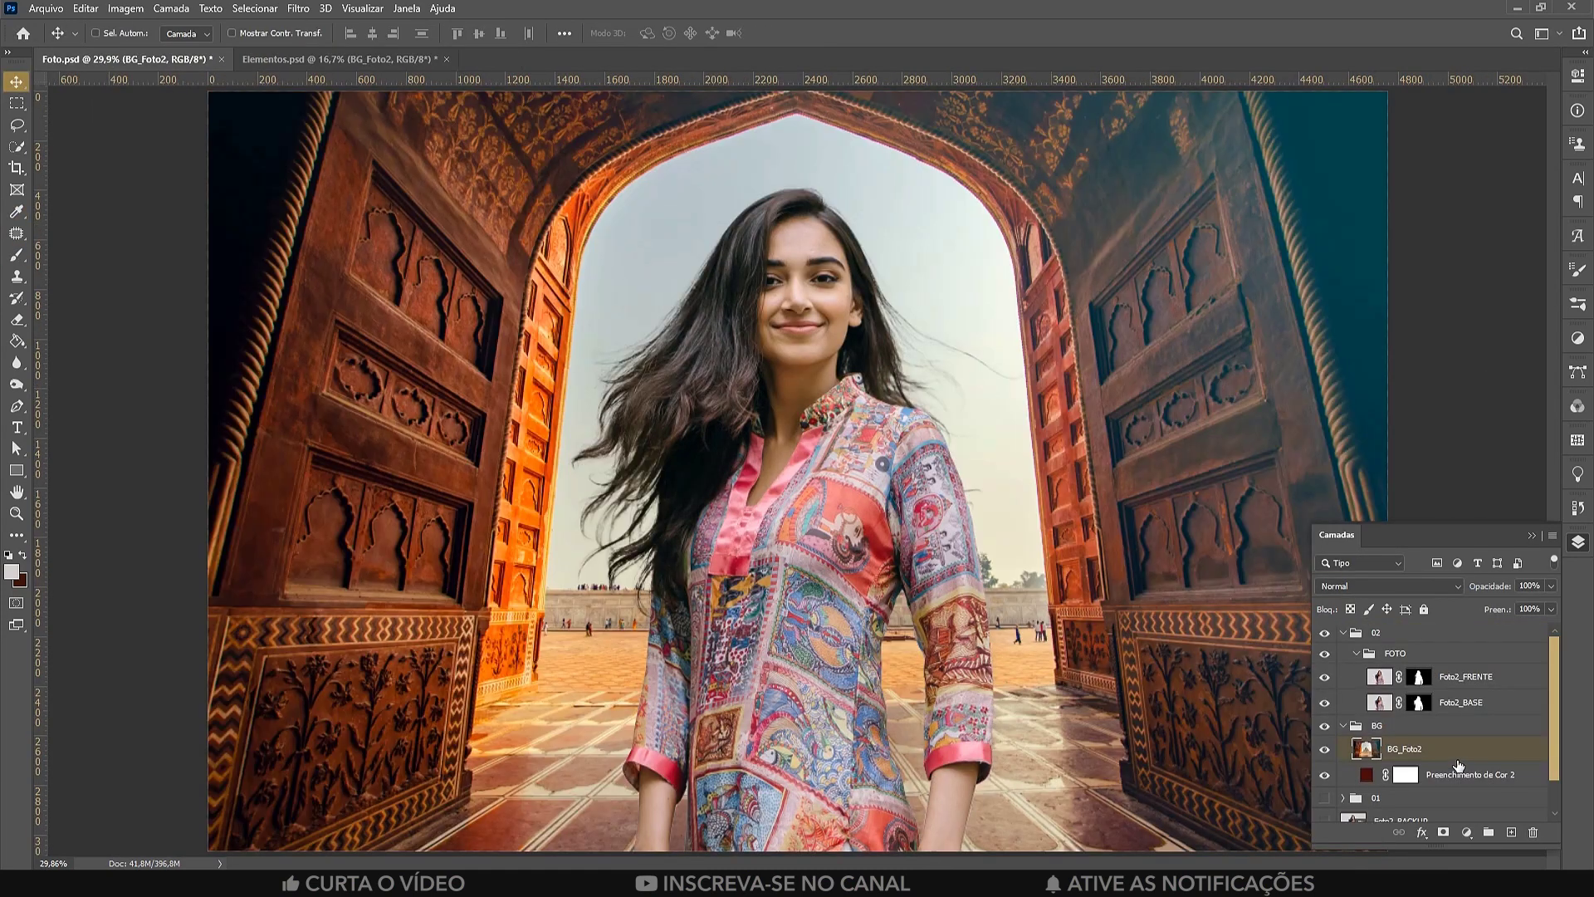
left_click_drag(1458, 774, 1459, 745)
left_click(1324, 749)
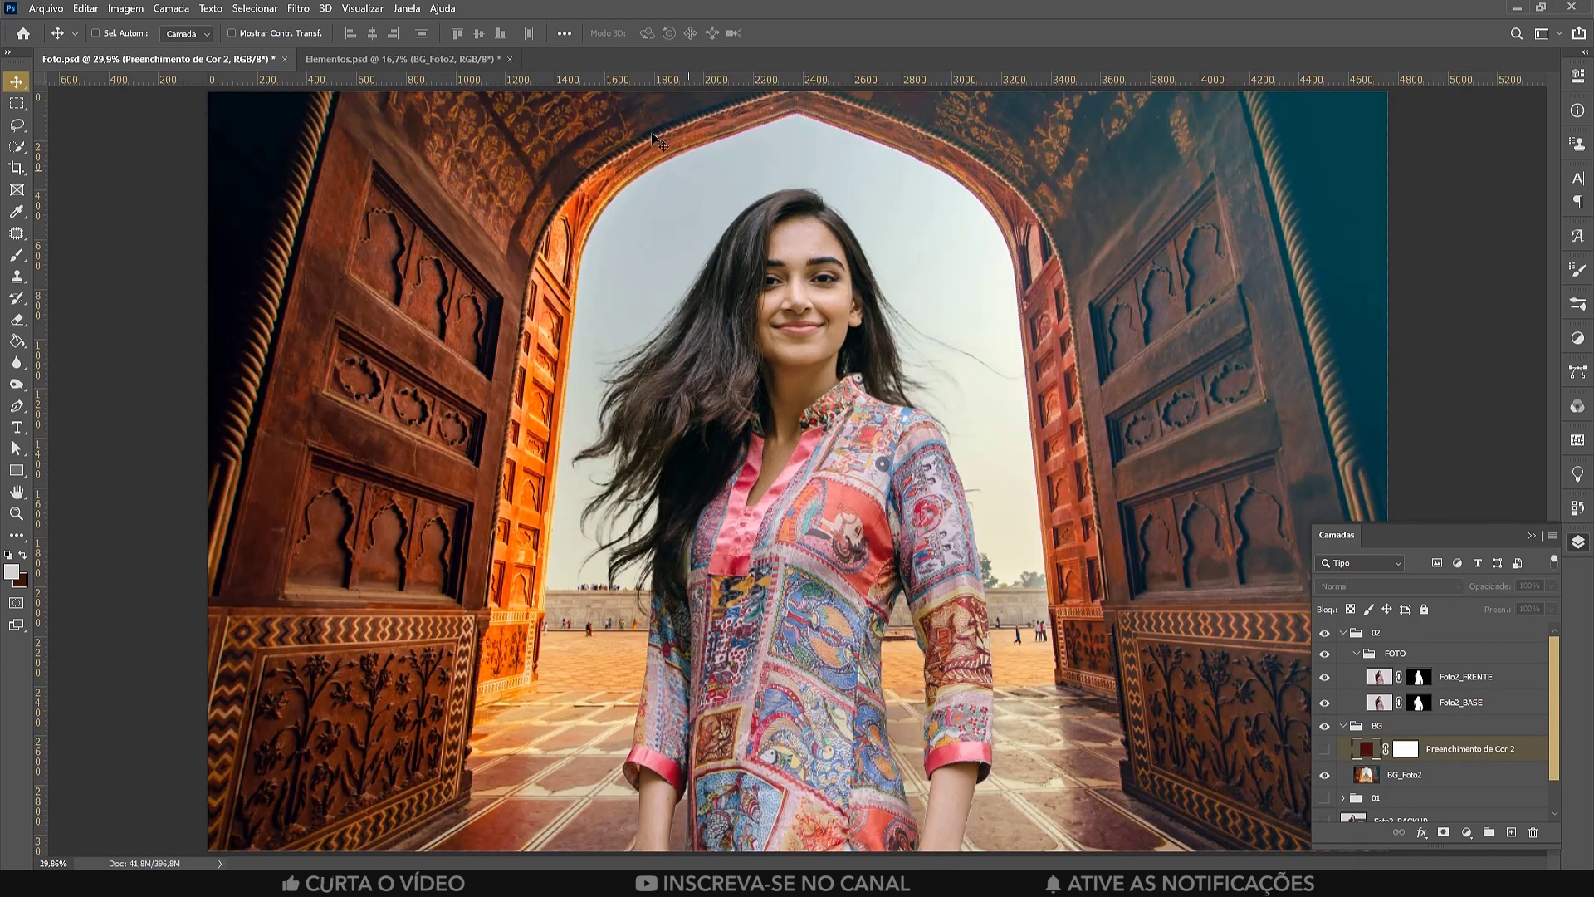
Close Elementos.psd and collapse the BG group in Foto.psd
left_click(510, 59)
left_click(804, 327)
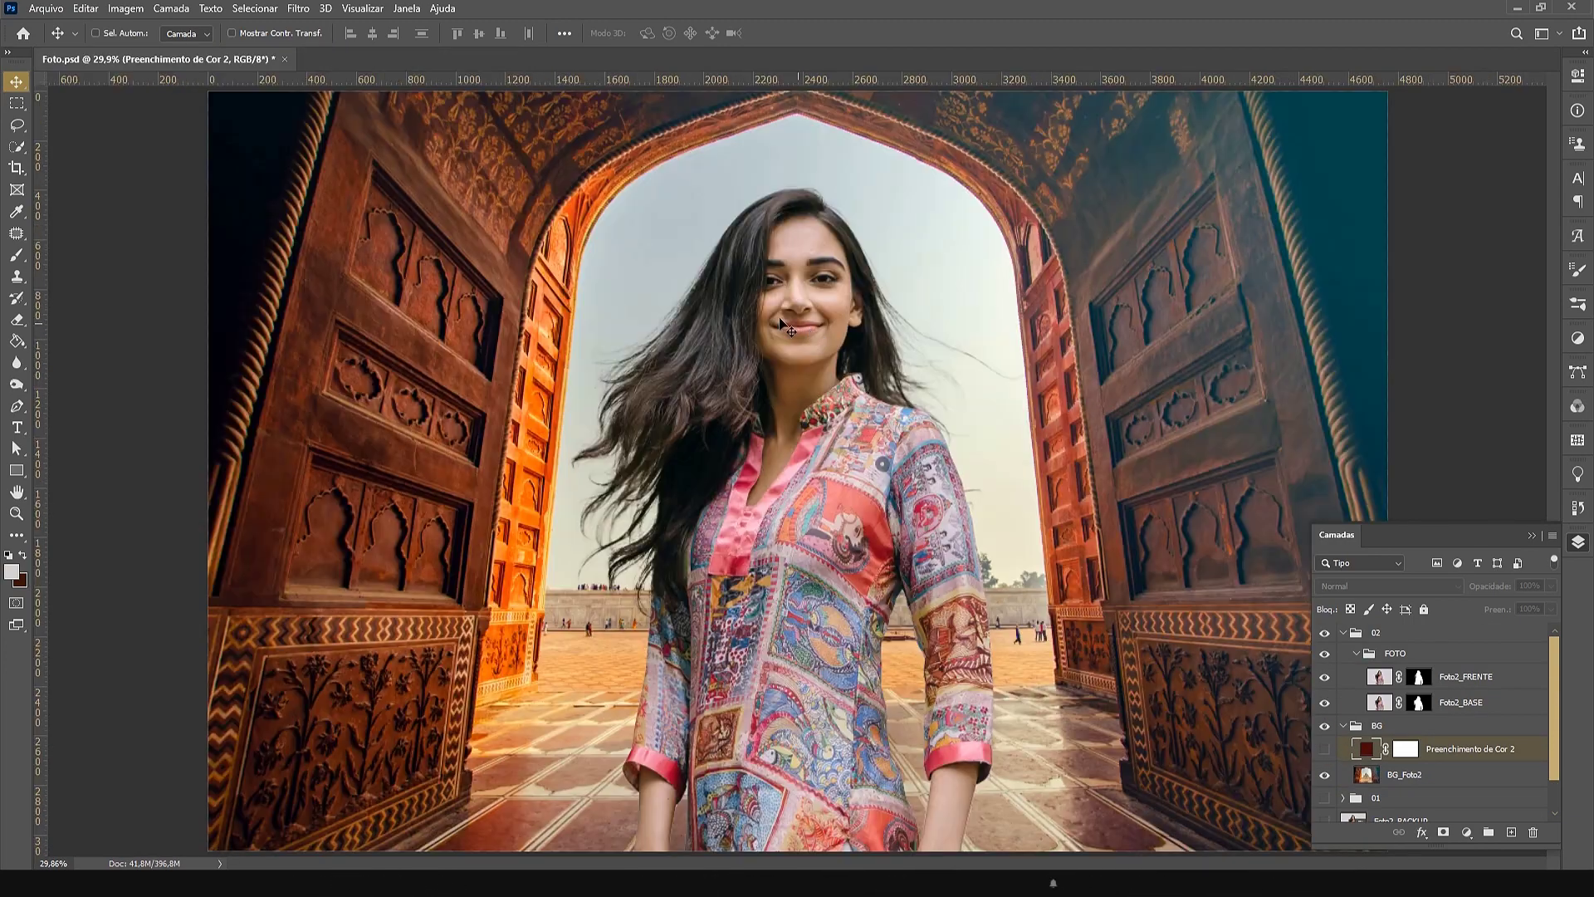
left_click(1344, 728)
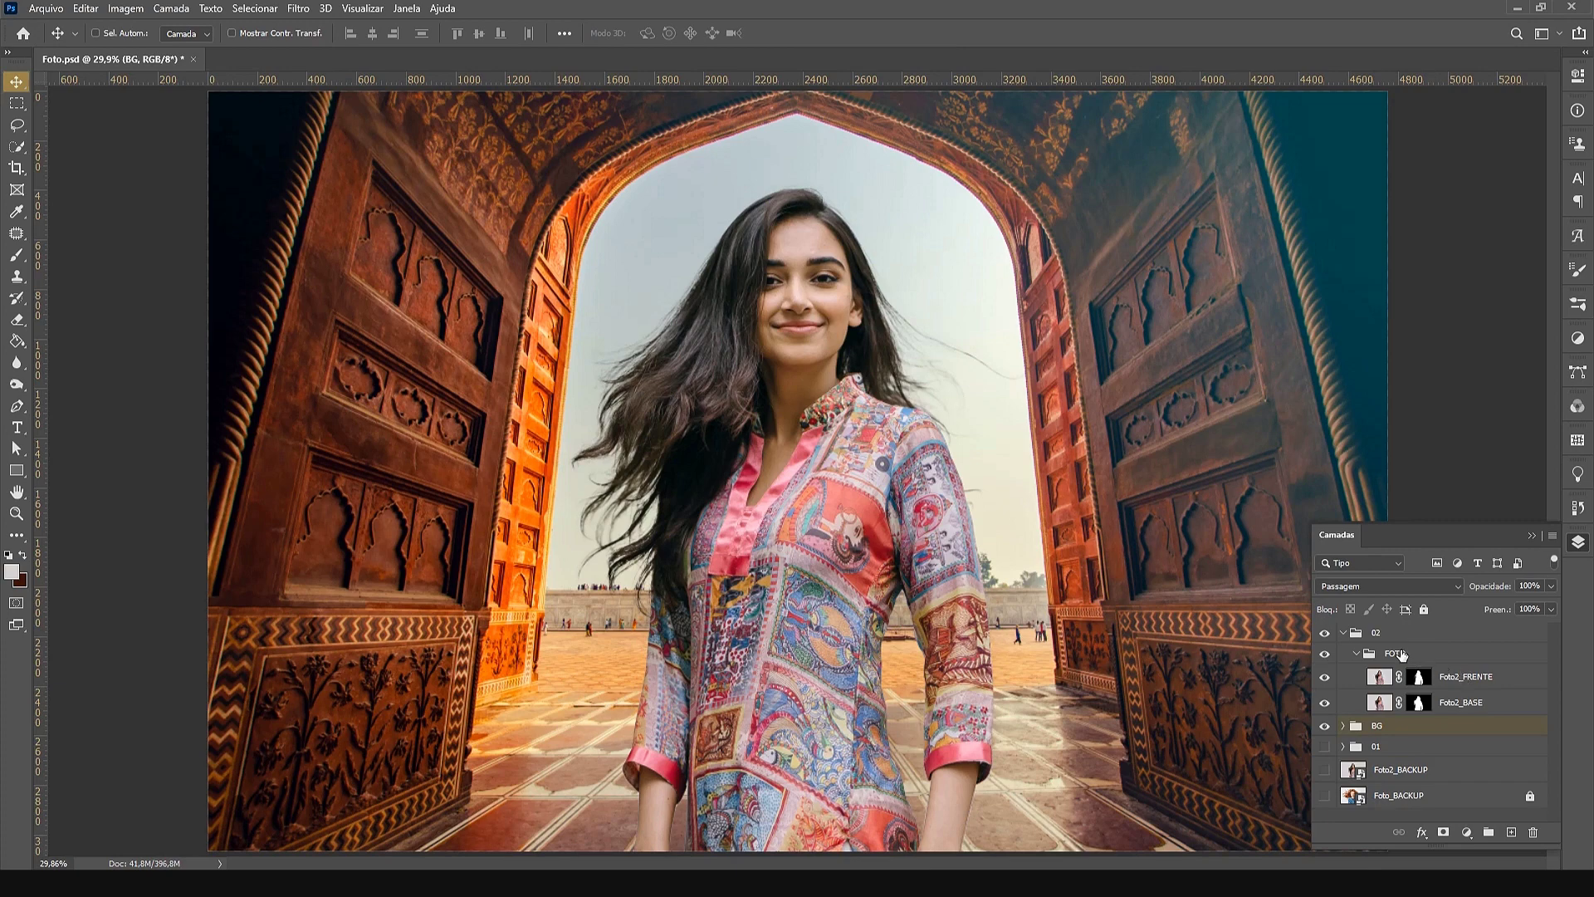
Add a Color Balance adjustment with midtones +15, -1, -10 above the FOTO group and clip it to the group
left_click(1467, 832)
left_click(1412, 634)
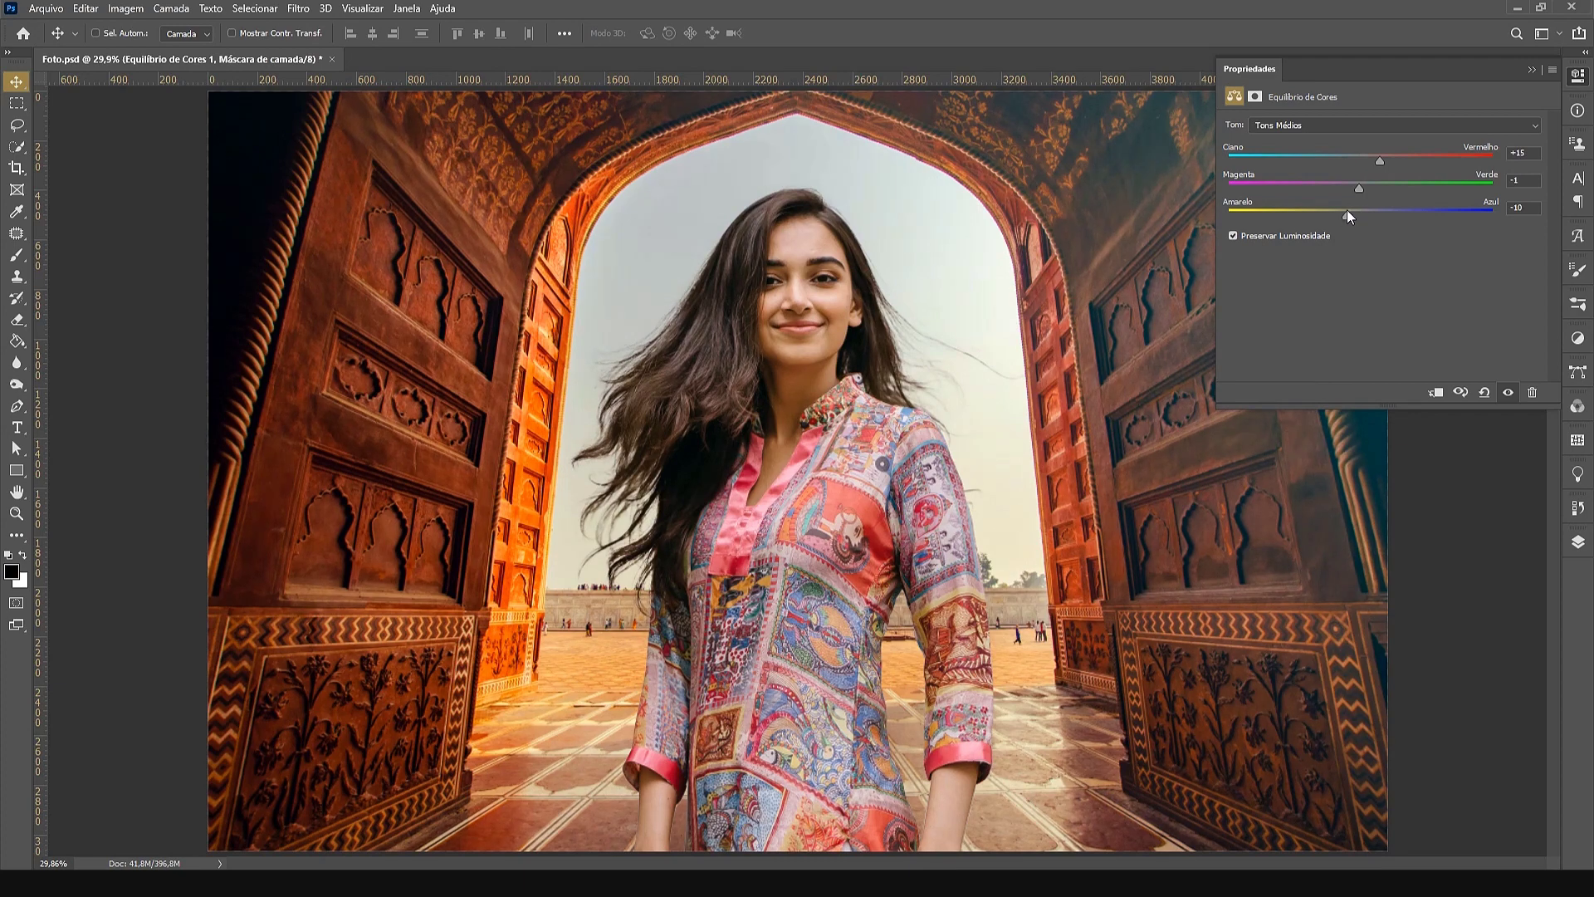
left_click(1532, 70)
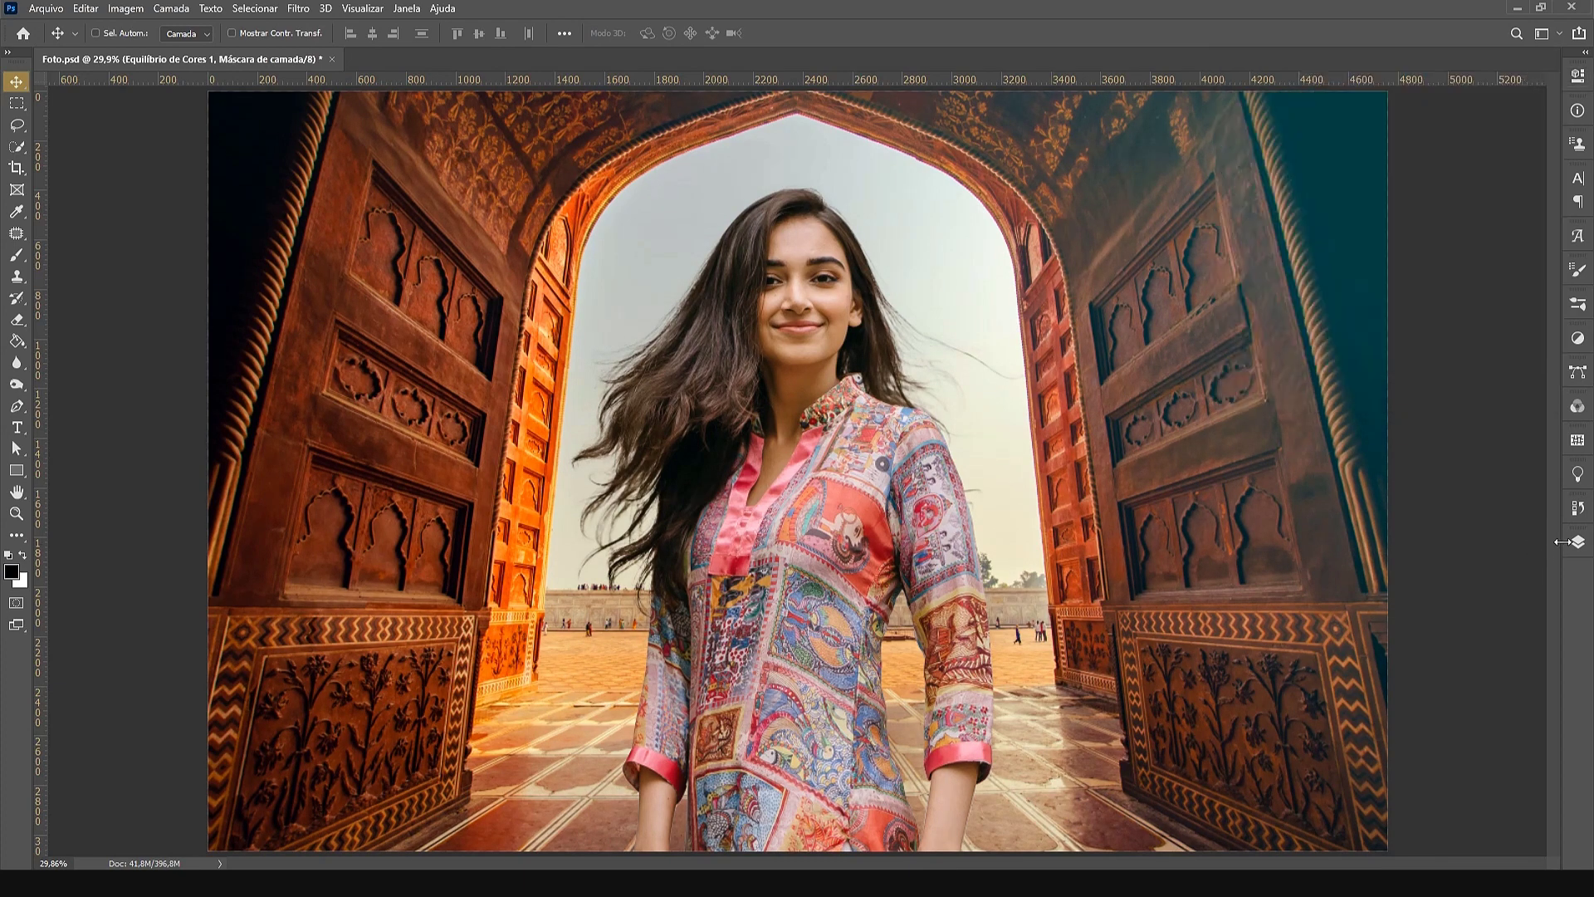
left_click(1577, 541)
left_click_drag(1467, 679, 1441, 659)
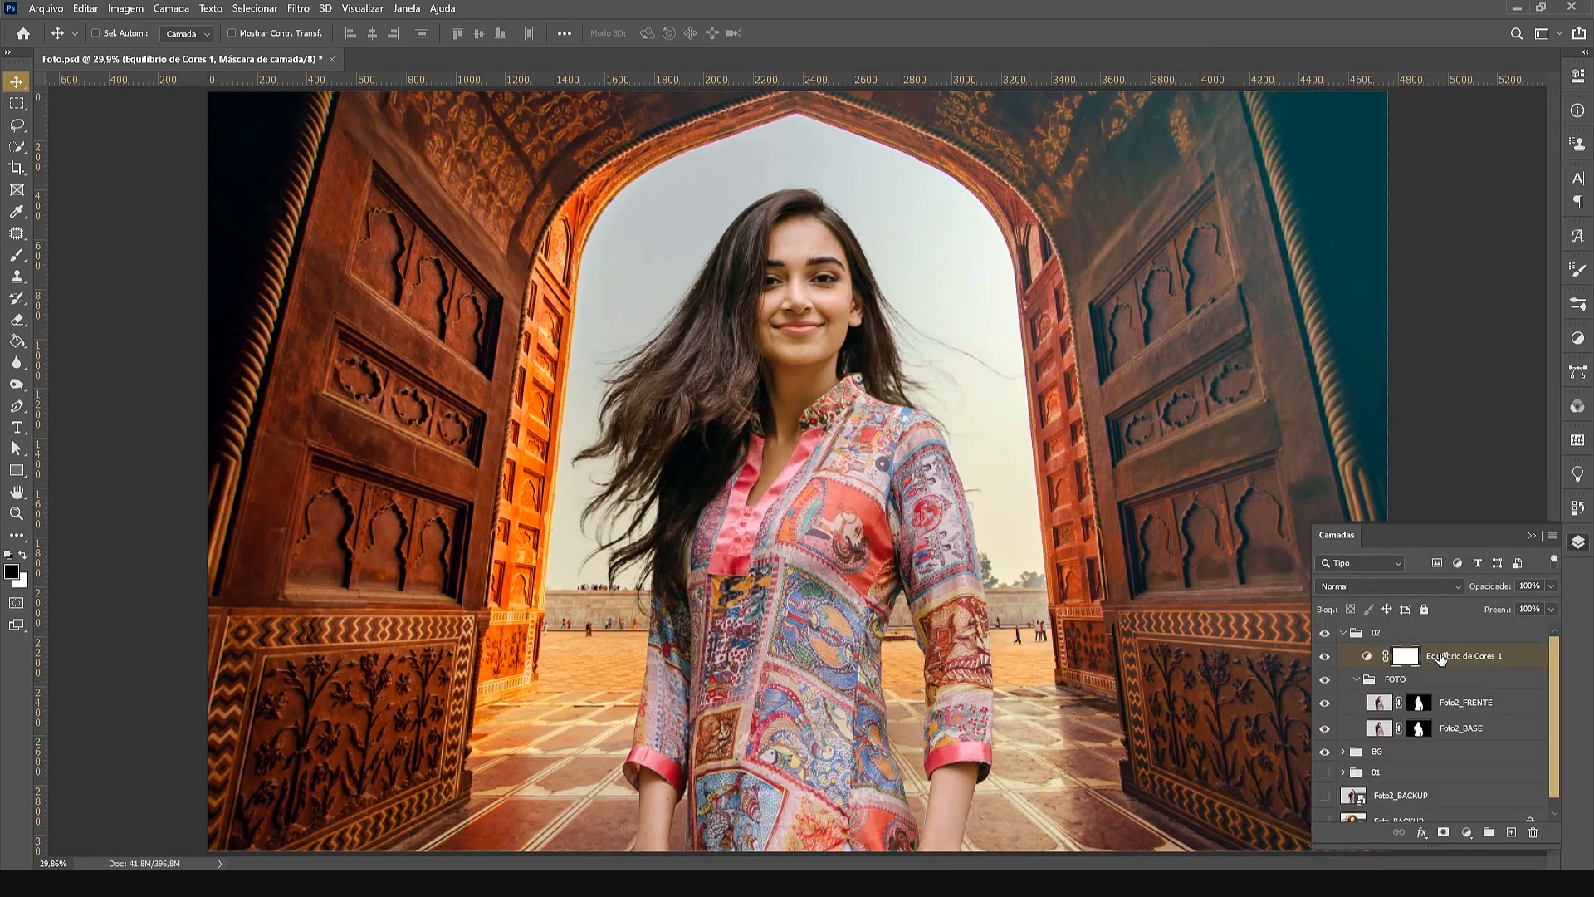
left_click(1382, 667, "alt")
Add an Exposure adjustment above the Color Balance layer, lowering exposure to about -2 and slightly adjusting the gamma
left_click(1467, 832)
left_click(1494, 639)
left_click_drag(1381, 166, 1332, 168)
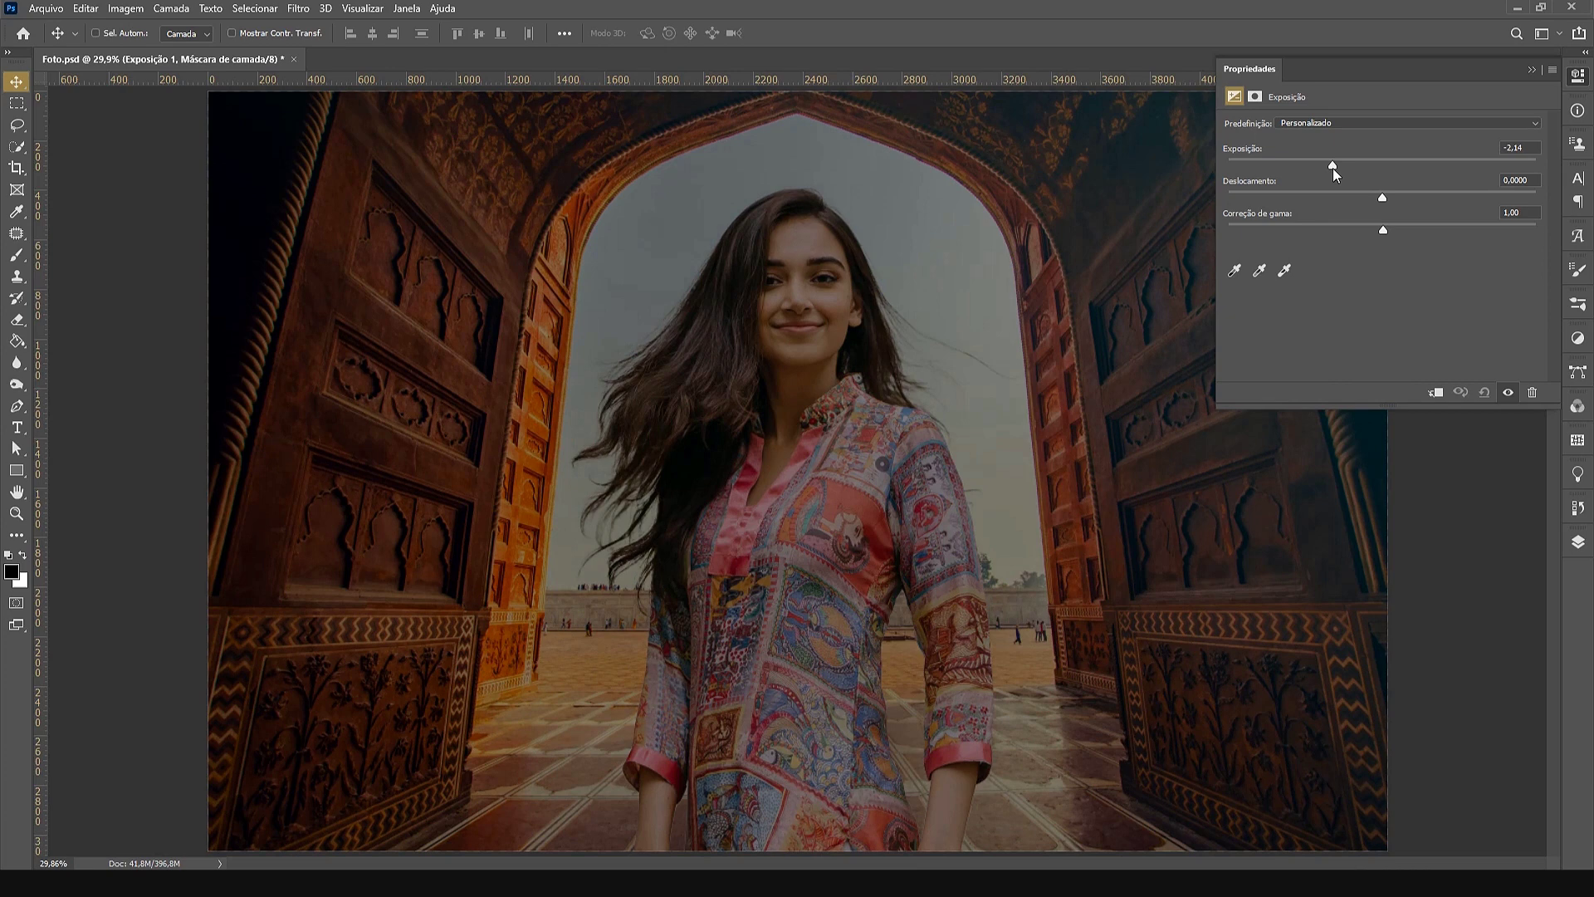
double_click(1530, 149)
type("00")
key("Return")
left_click_drag(1383, 229, 1387, 231)
left_click(1532, 68)
left_click(1578, 542)
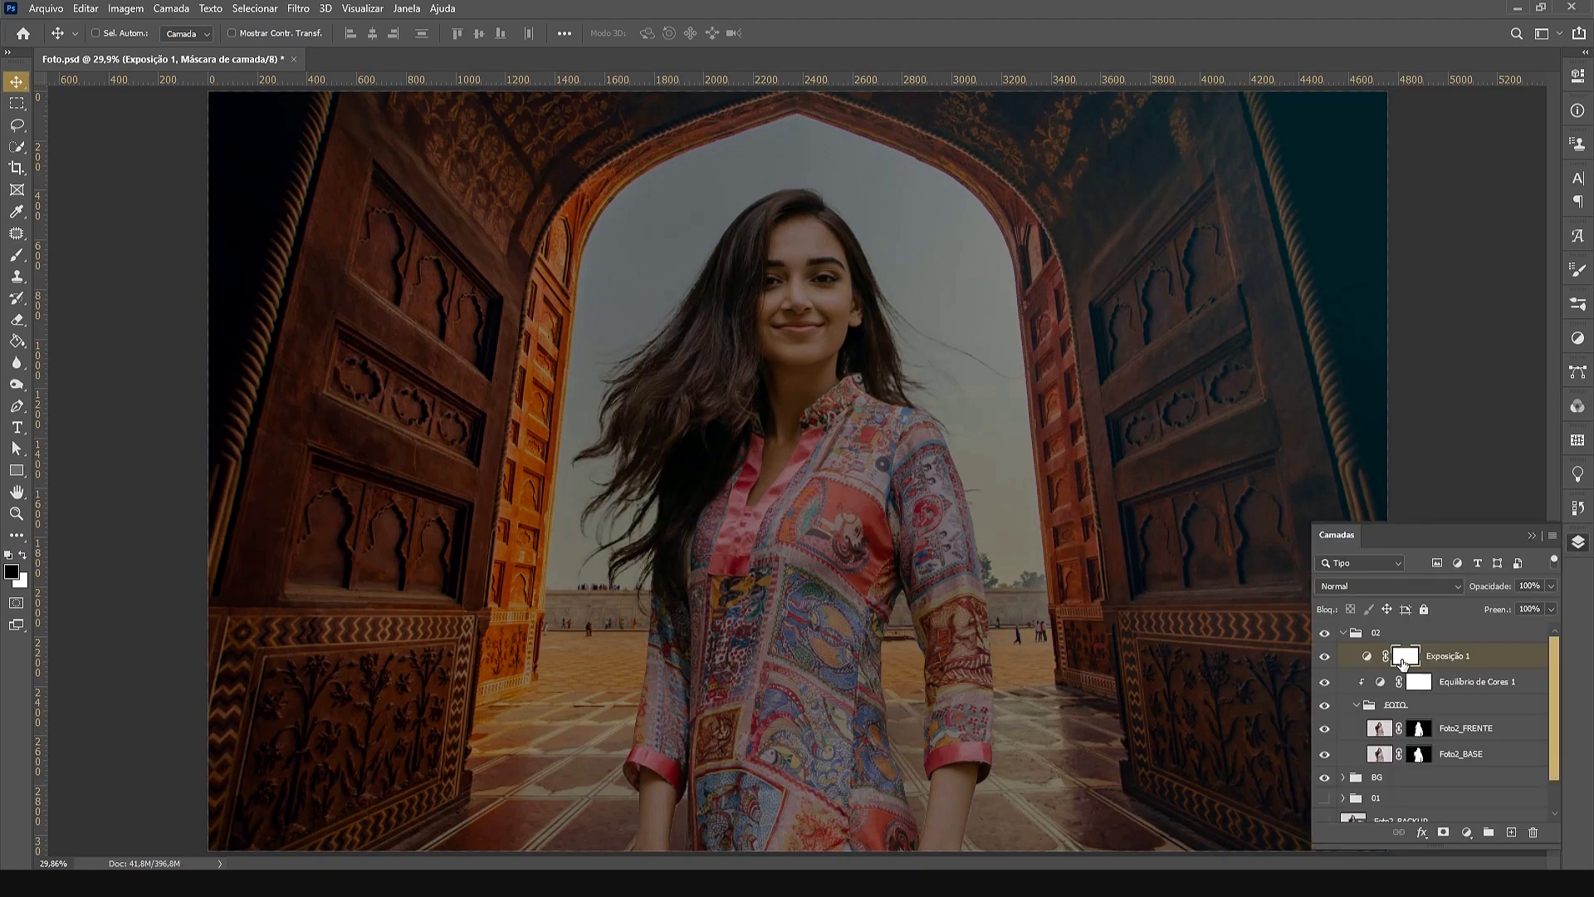
Mask the darkening off the woman's face and torso with a large soft brush at 20% flow, and clip Exposição 1 to FOTO
left_click(20, 256)
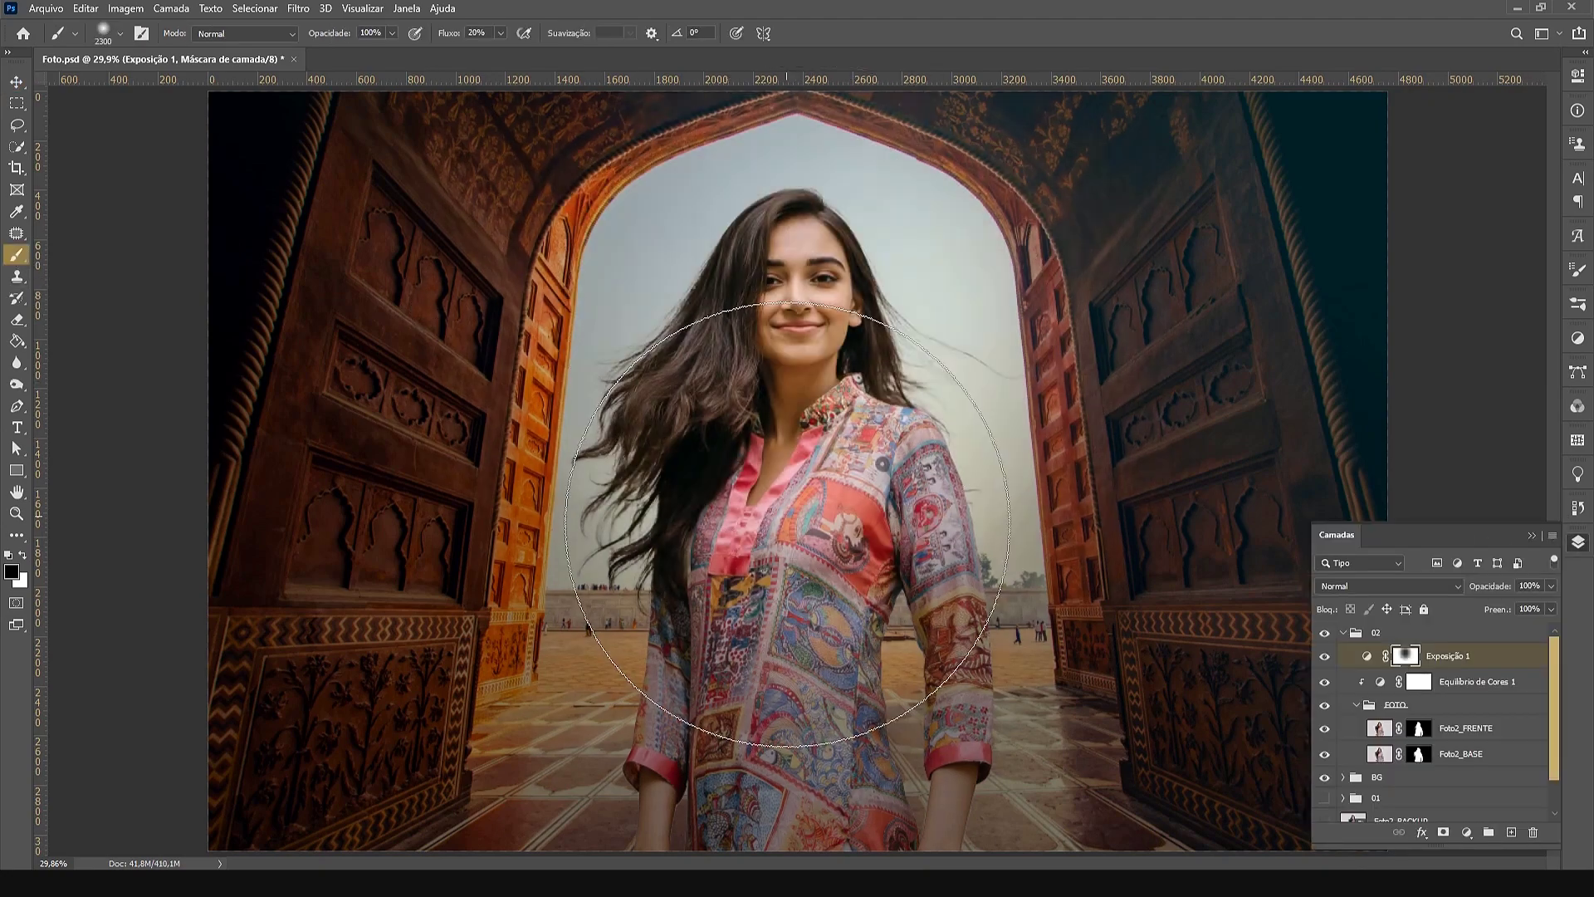
left_click_drag(765, 570, 818, 267)
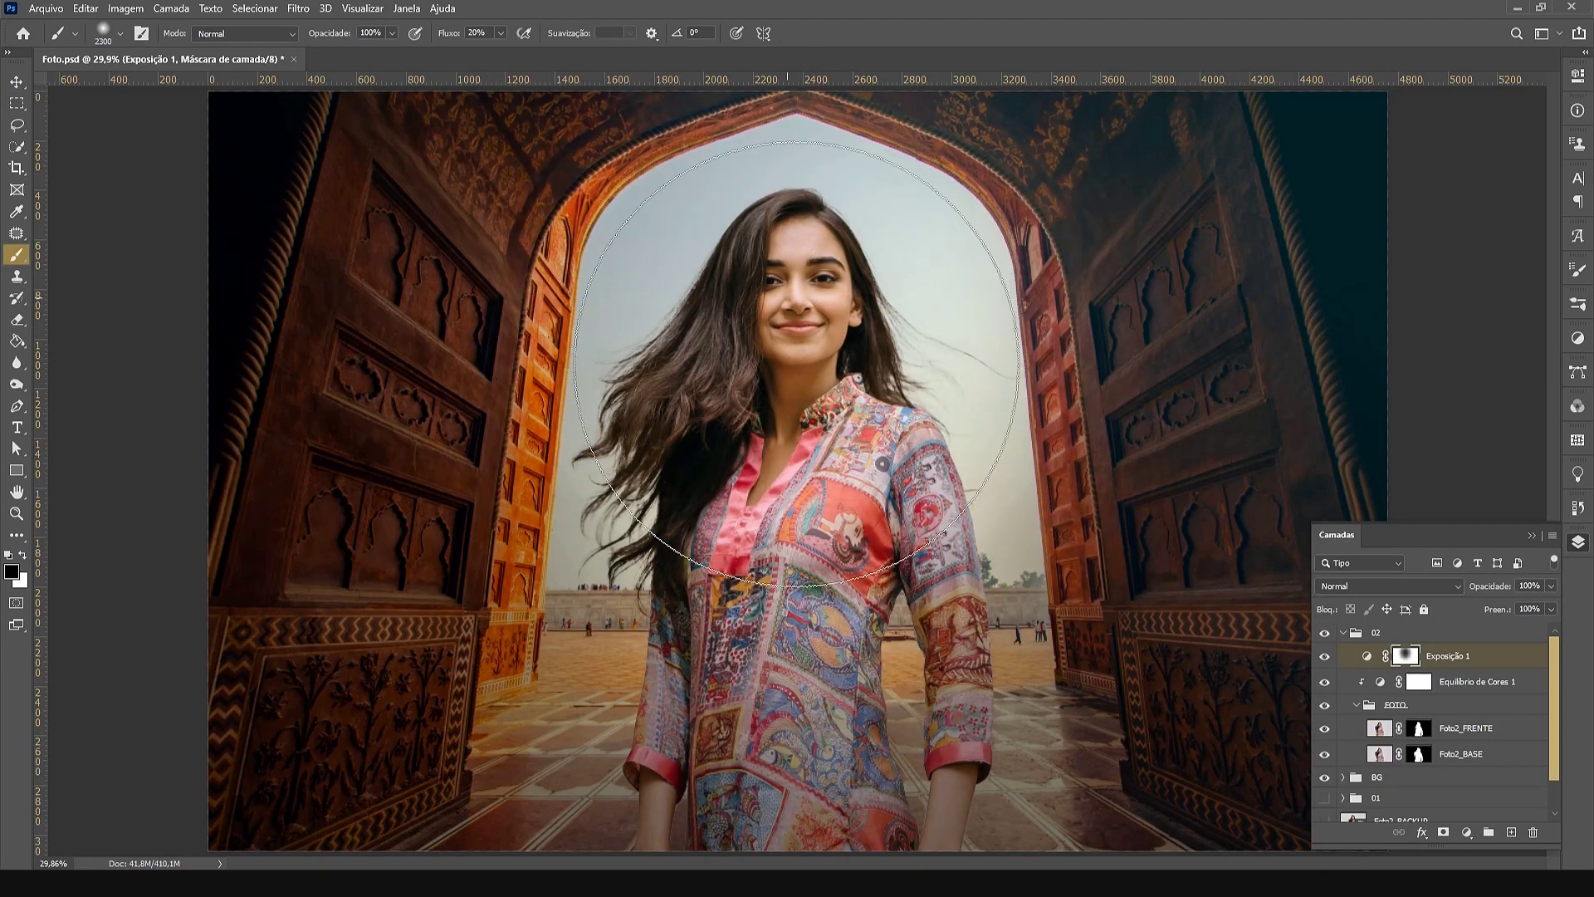
key("v")
left_click(1429, 658)
left_click(1377, 668, "alt")
Add a Hue/Saturation adjustment above the exposure layer with saturation raised to +23
left_click(1466, 833)
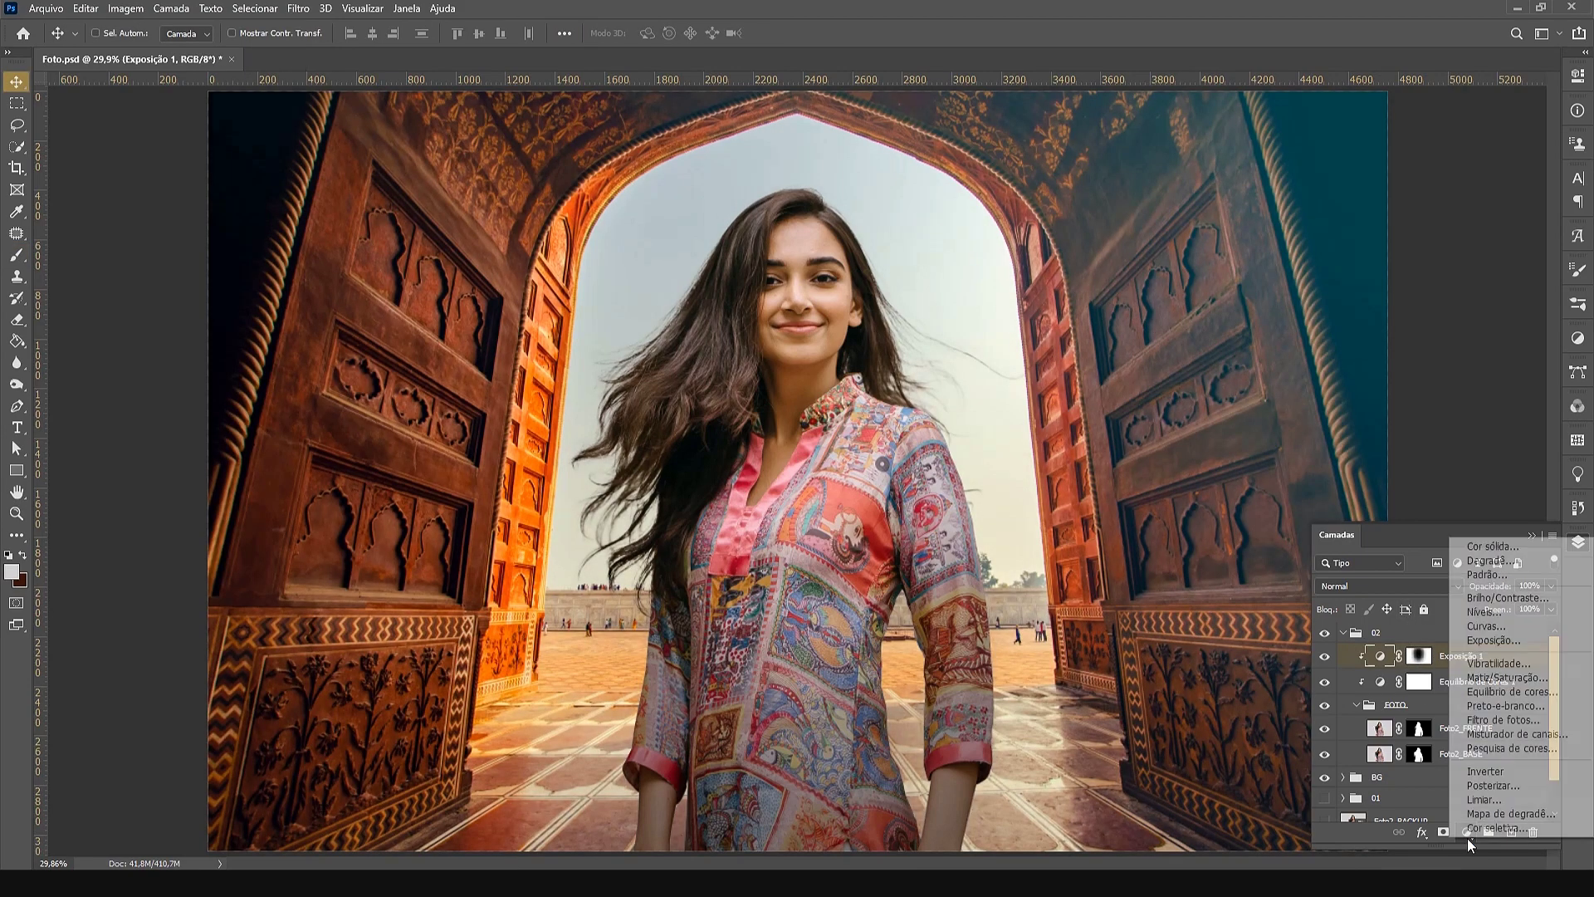
left_click(1504, 678)
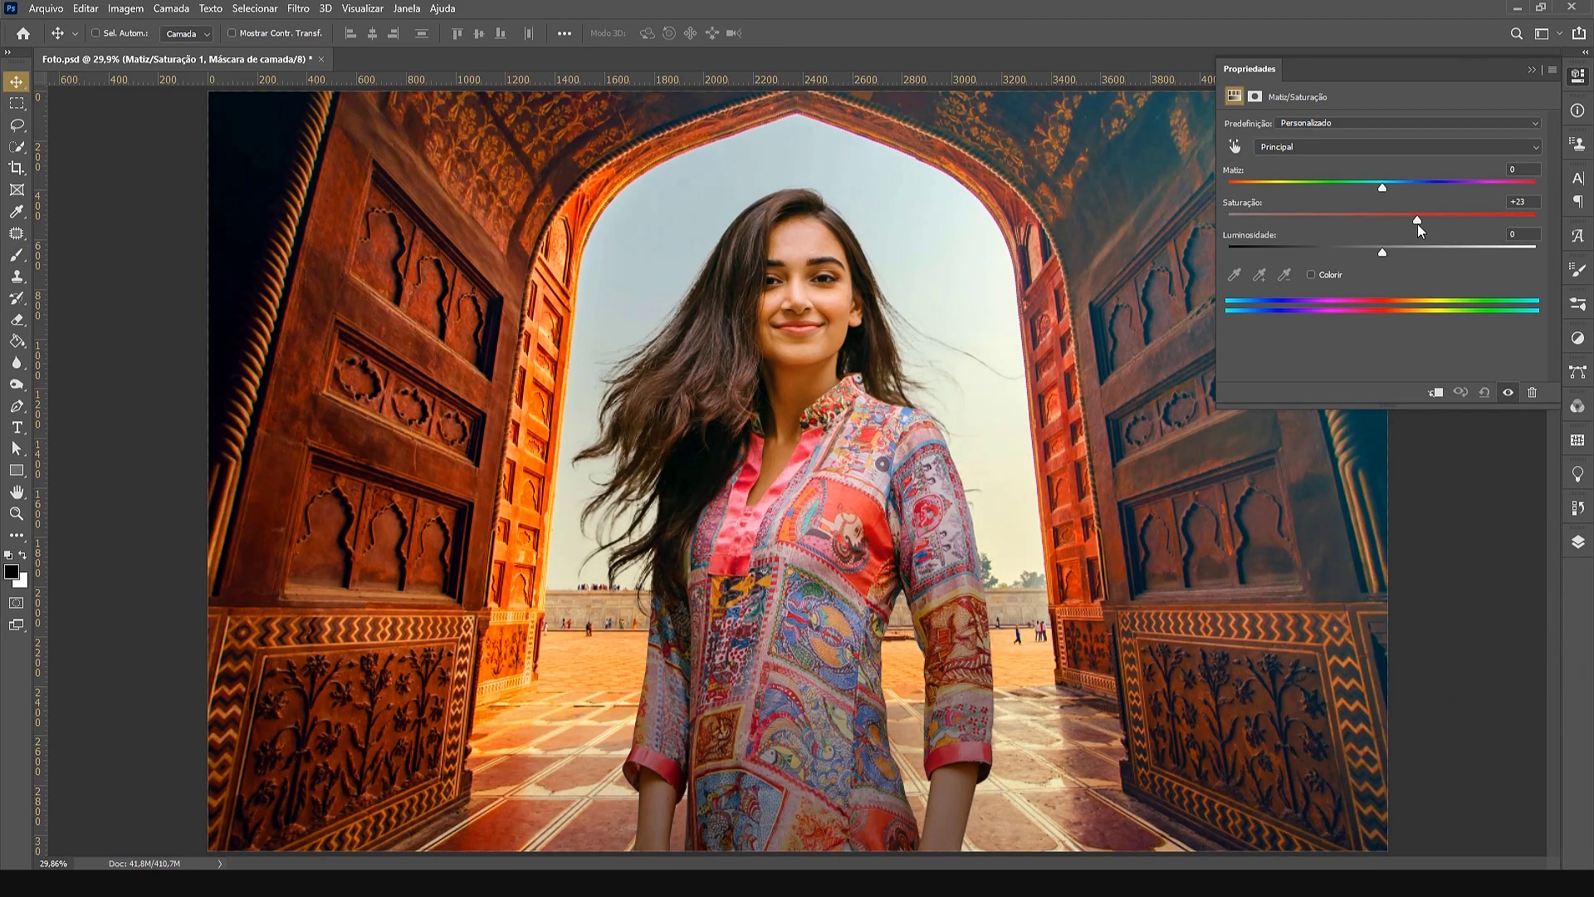
left_click(1532, 70)
left_click(1577, 541)
Add a Solid Color fill of 004349 above the adjustments and set its blend mode to Soft Light (Luz Indireta)
left_click(1467, 832)
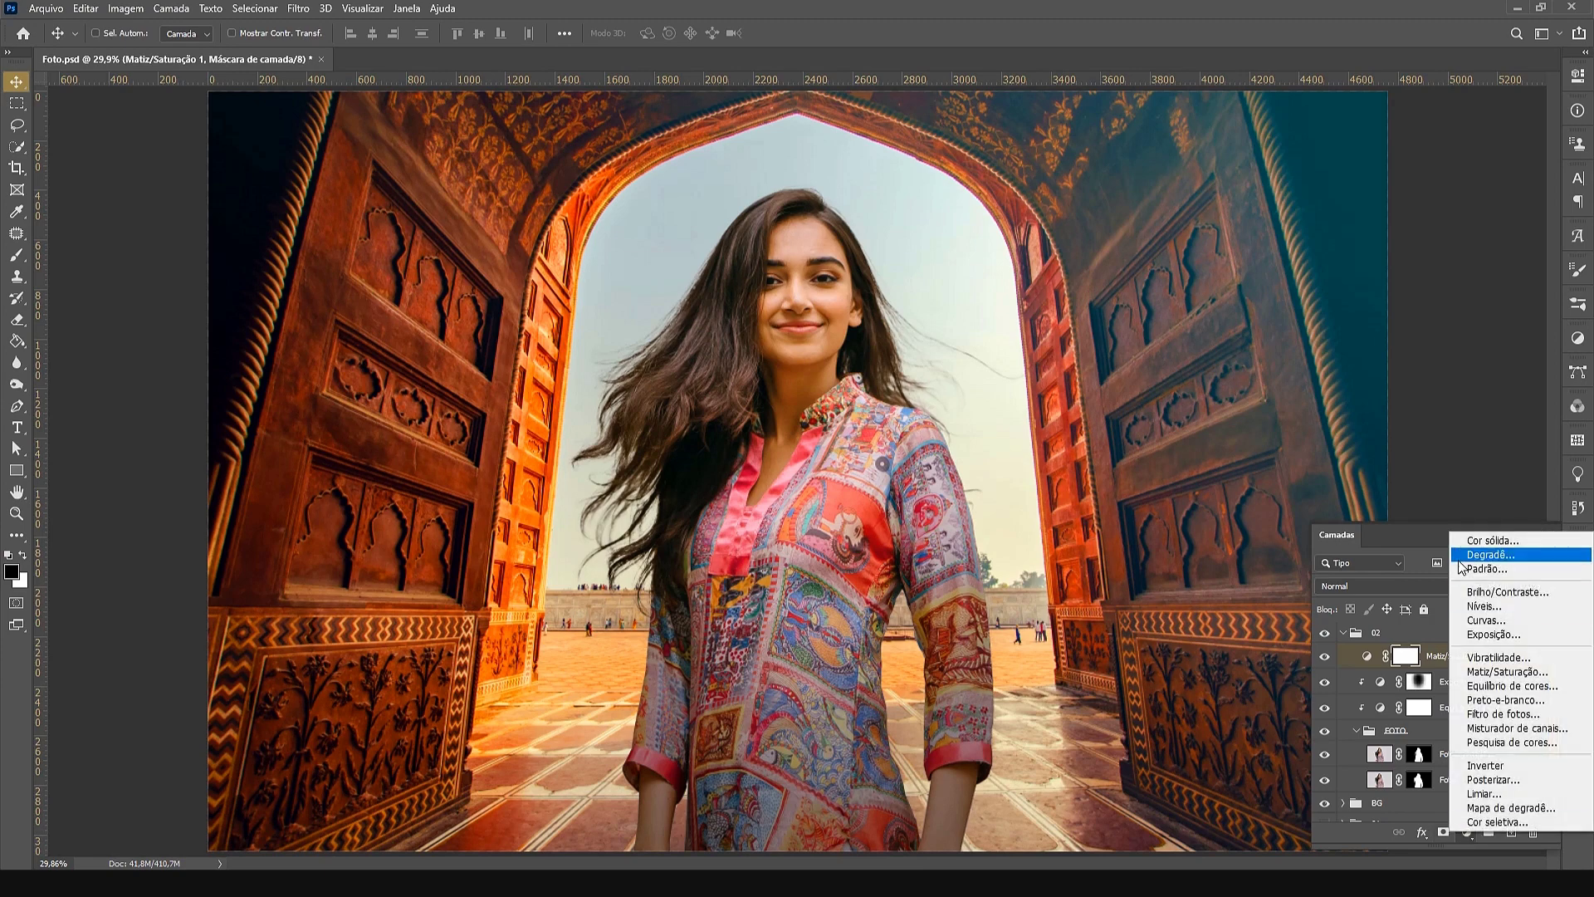
left_click(1471, 541)
type("004349")
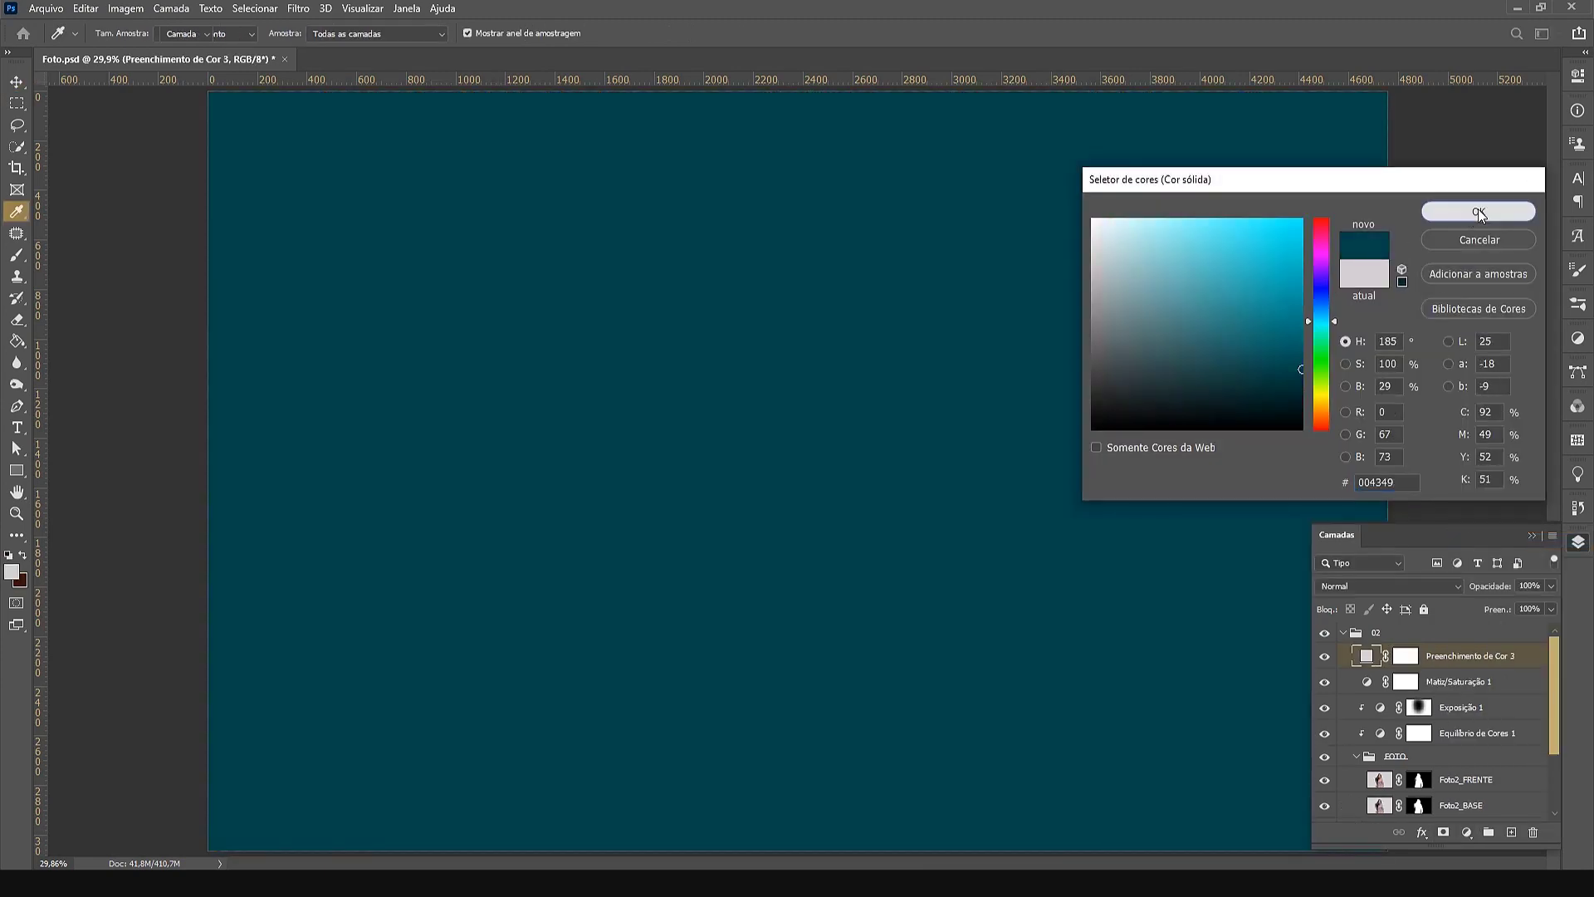
left_click(1479, 213)
left_click(1388, 586)
left_click(1351, 674)
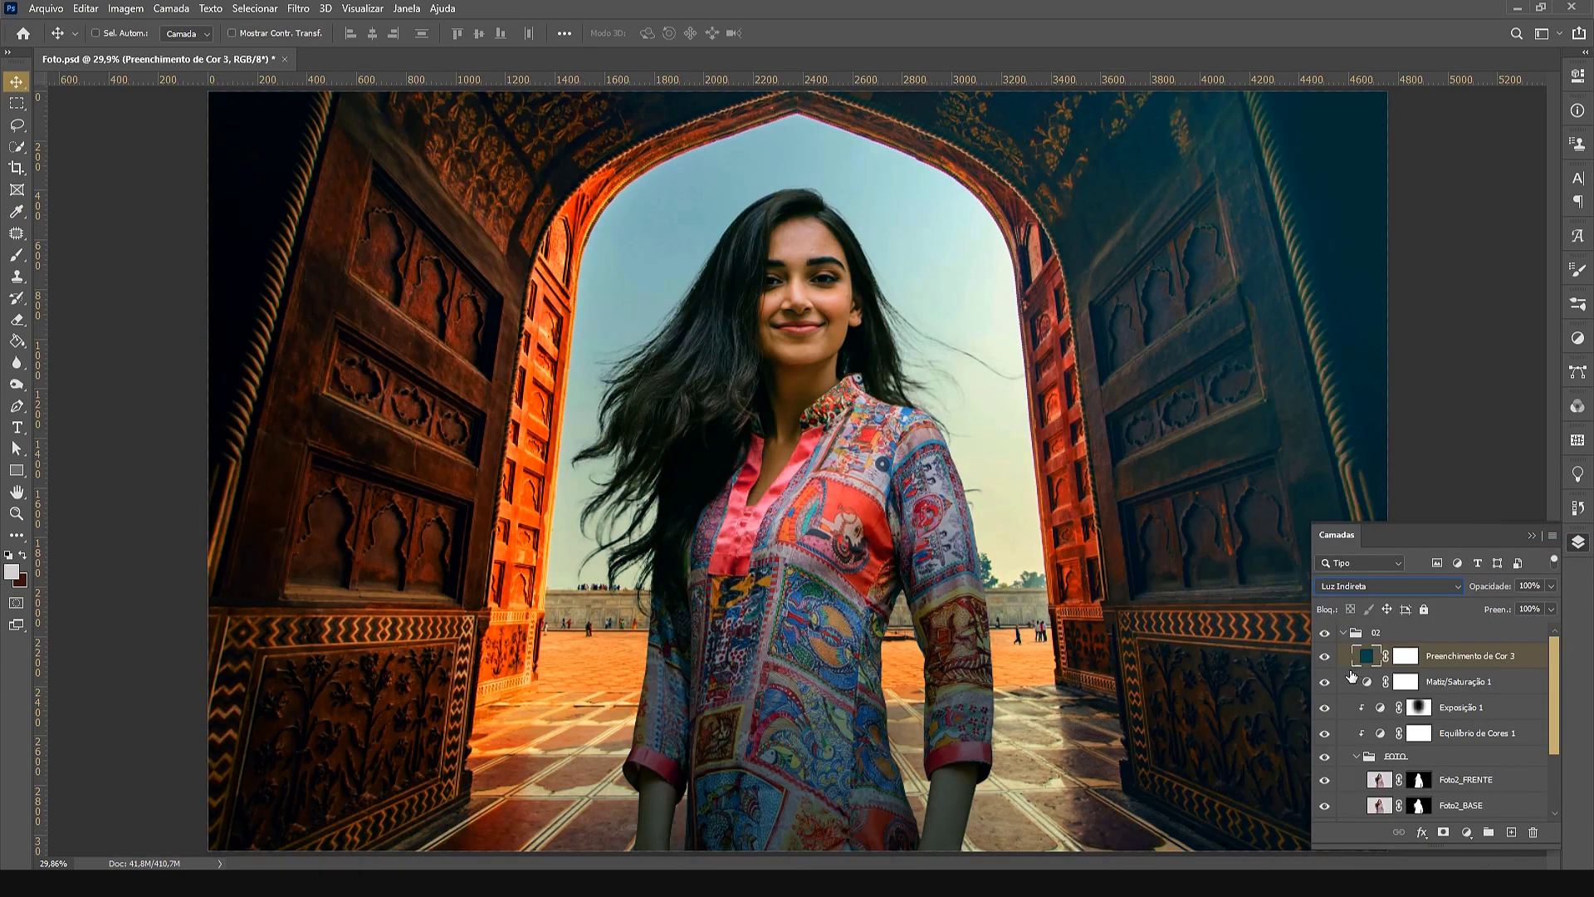
Mask the teal fill off the left door and the woman's hair with a very large soft black brush, raising the flow to 50%
left_click(1405, 656)
key("b")
key("bracketright")
key("bracketright")
key("bracketright")
key("bracketright")
key("bracketright")
key("bracketright")
key("bracketright")
key("bracketright")
left_click_drag(363, 555, 437, 586)
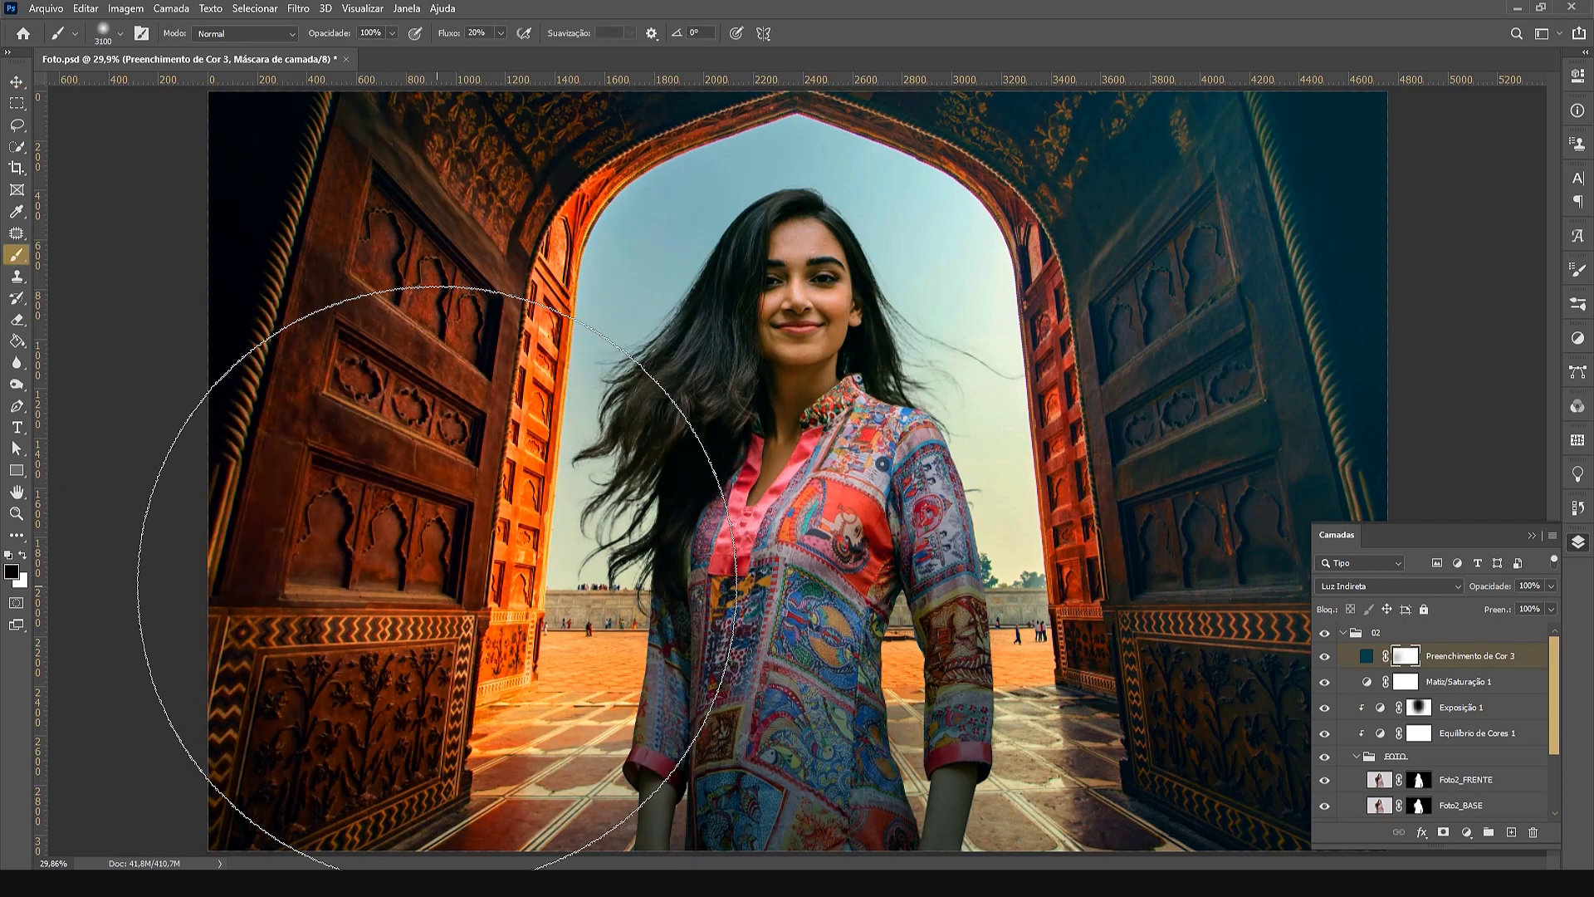
type("50")
left_click(384, 506)
left_click(540, 315)
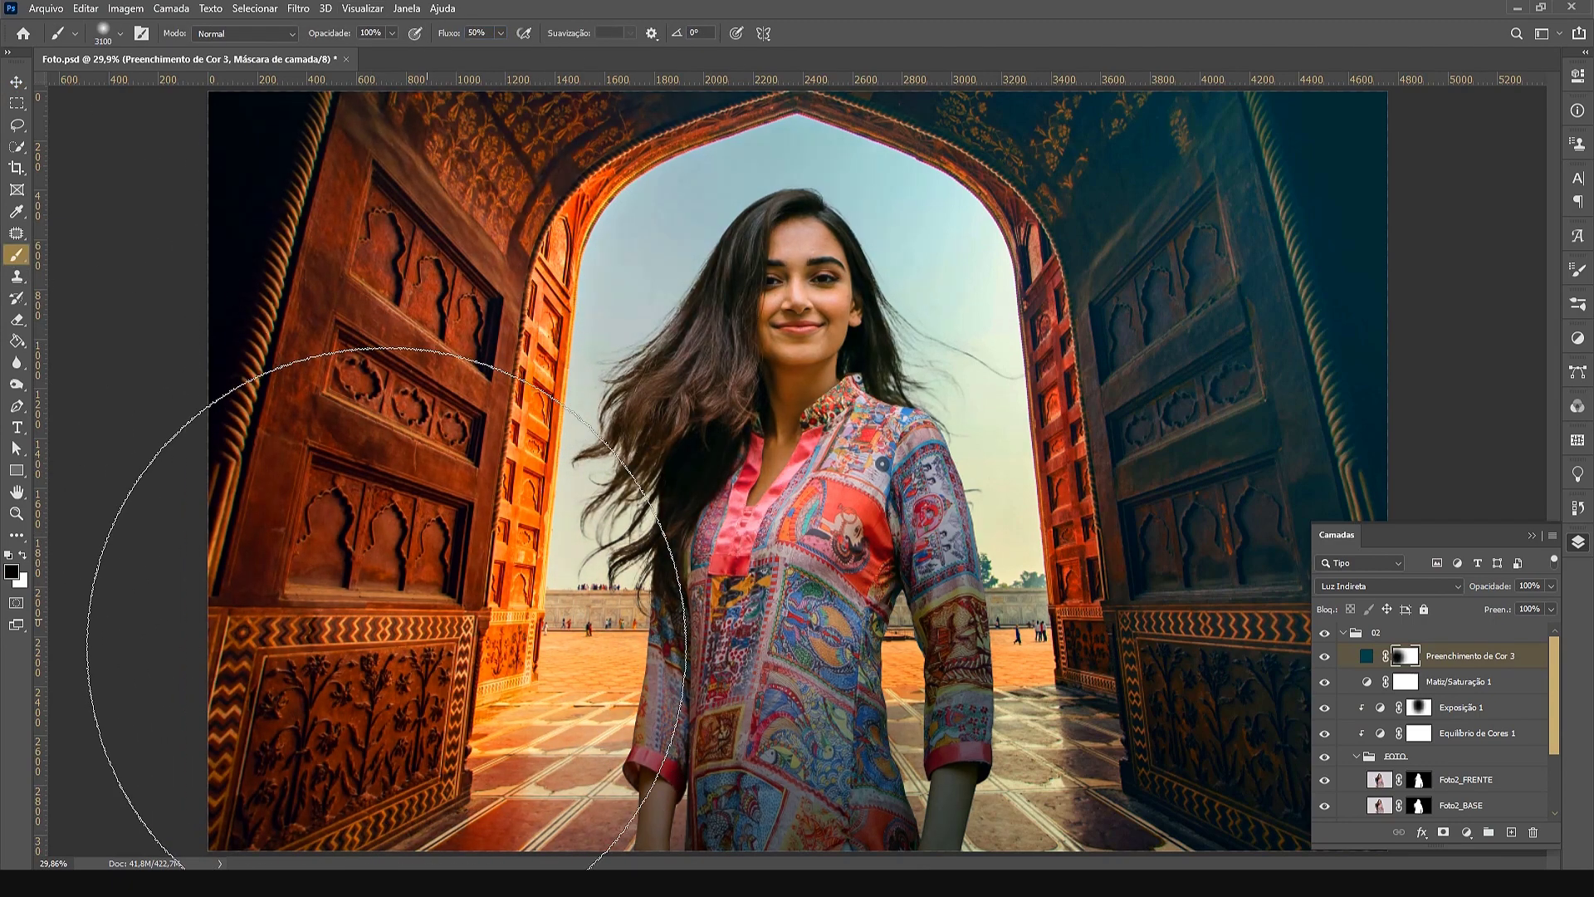
Refine the teal fill's mask around the woman with a smaller 800 px brush, and toggle the fill to compare
key("bracketleft")
key("bracketleft")
key("bracketleft")
key("bracketleft")
key("bracketleft")
key("bracketleft")
key("bracketleft")
key("bracketleft")
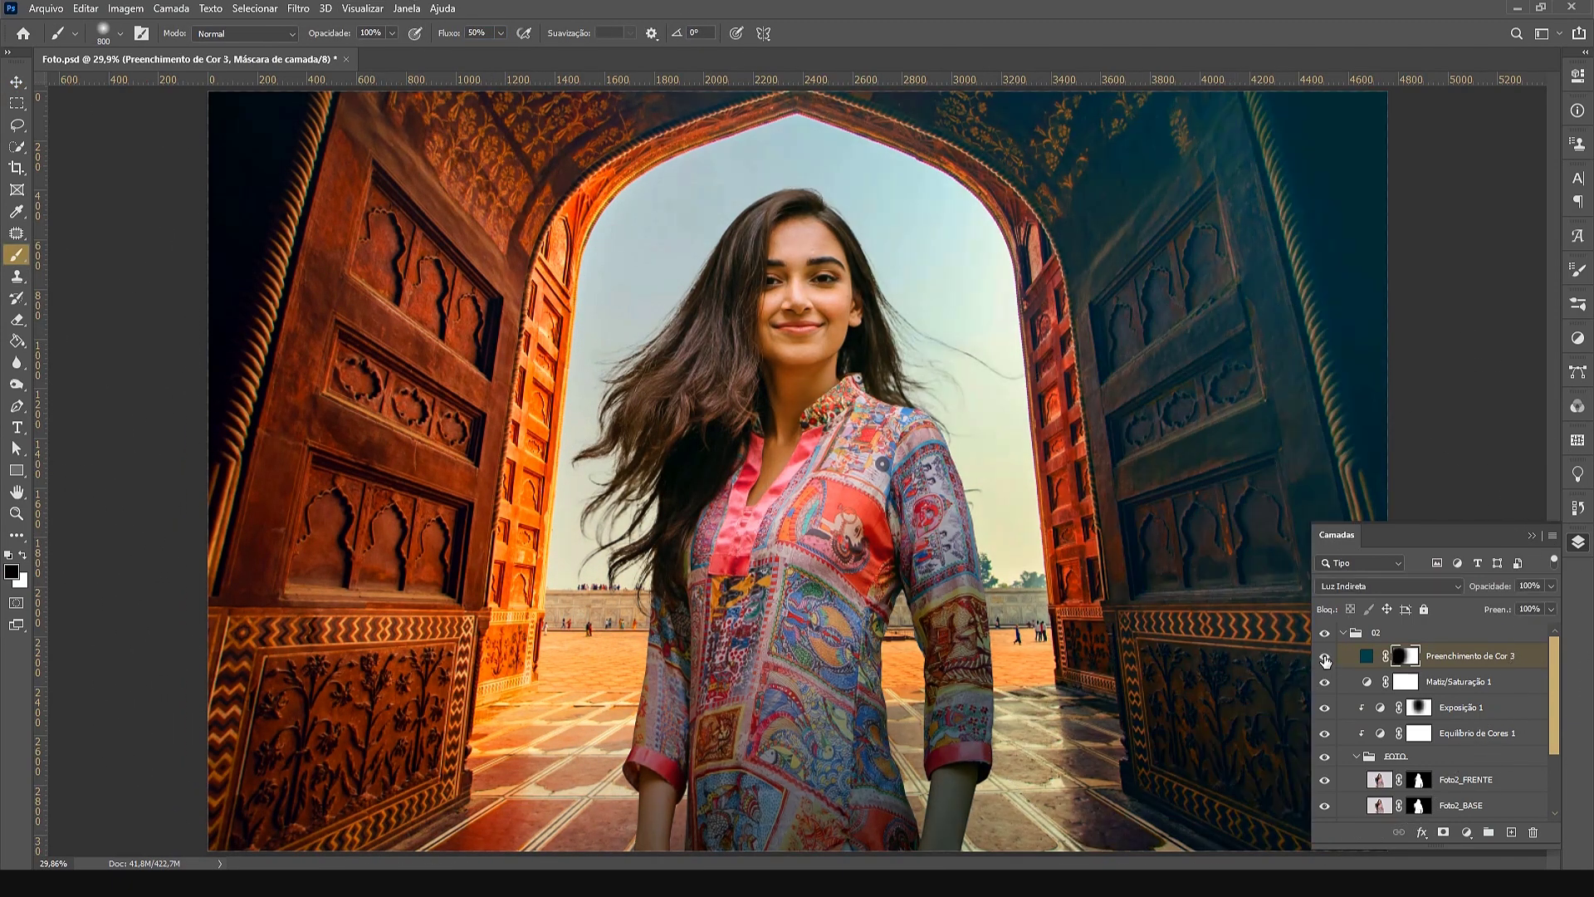
left_click(1325, 657)
left_click(1327, 658)
Collapse group 02 and assign it a color label
left_click(1344, 635)
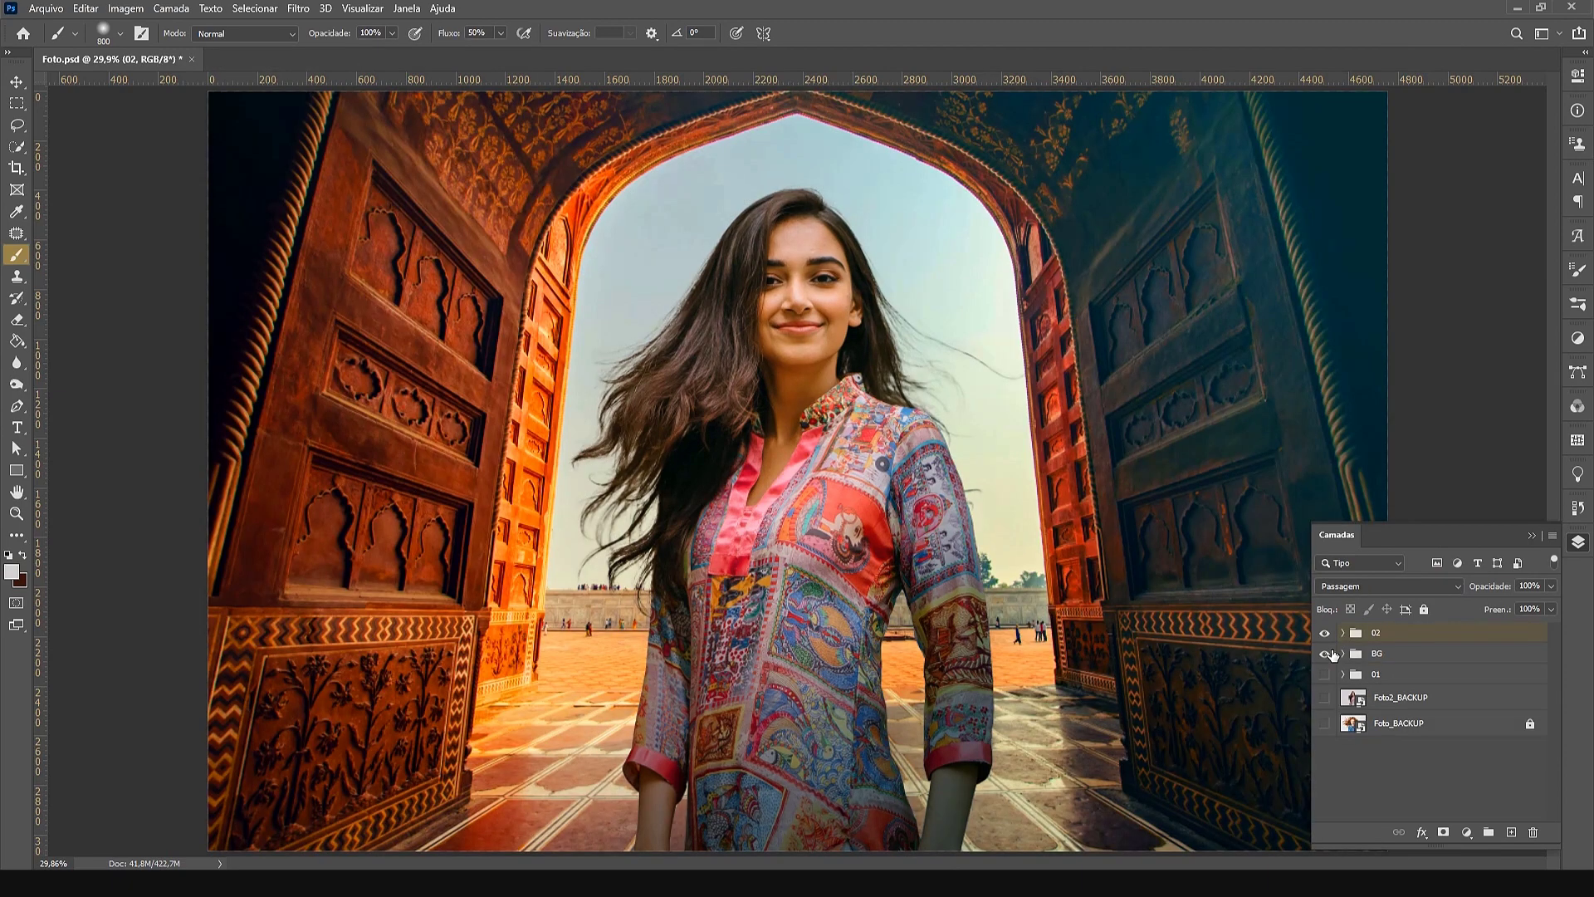
left_click(1344, 635)
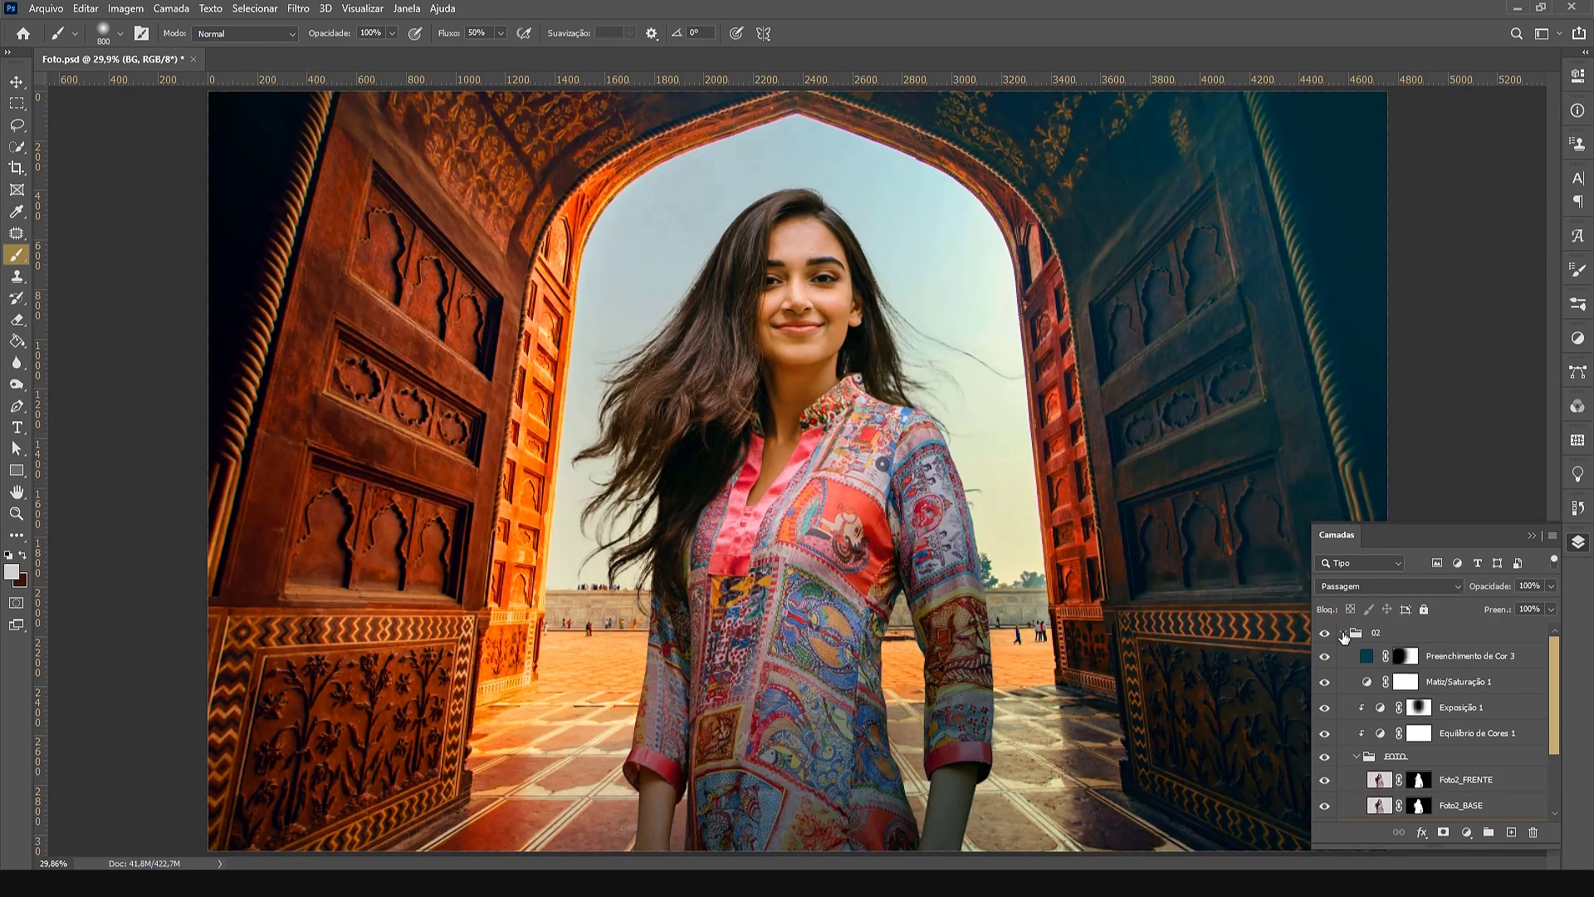
left_click(1344, 636)
right_click(1325, 634)
left_click(1388, 702)
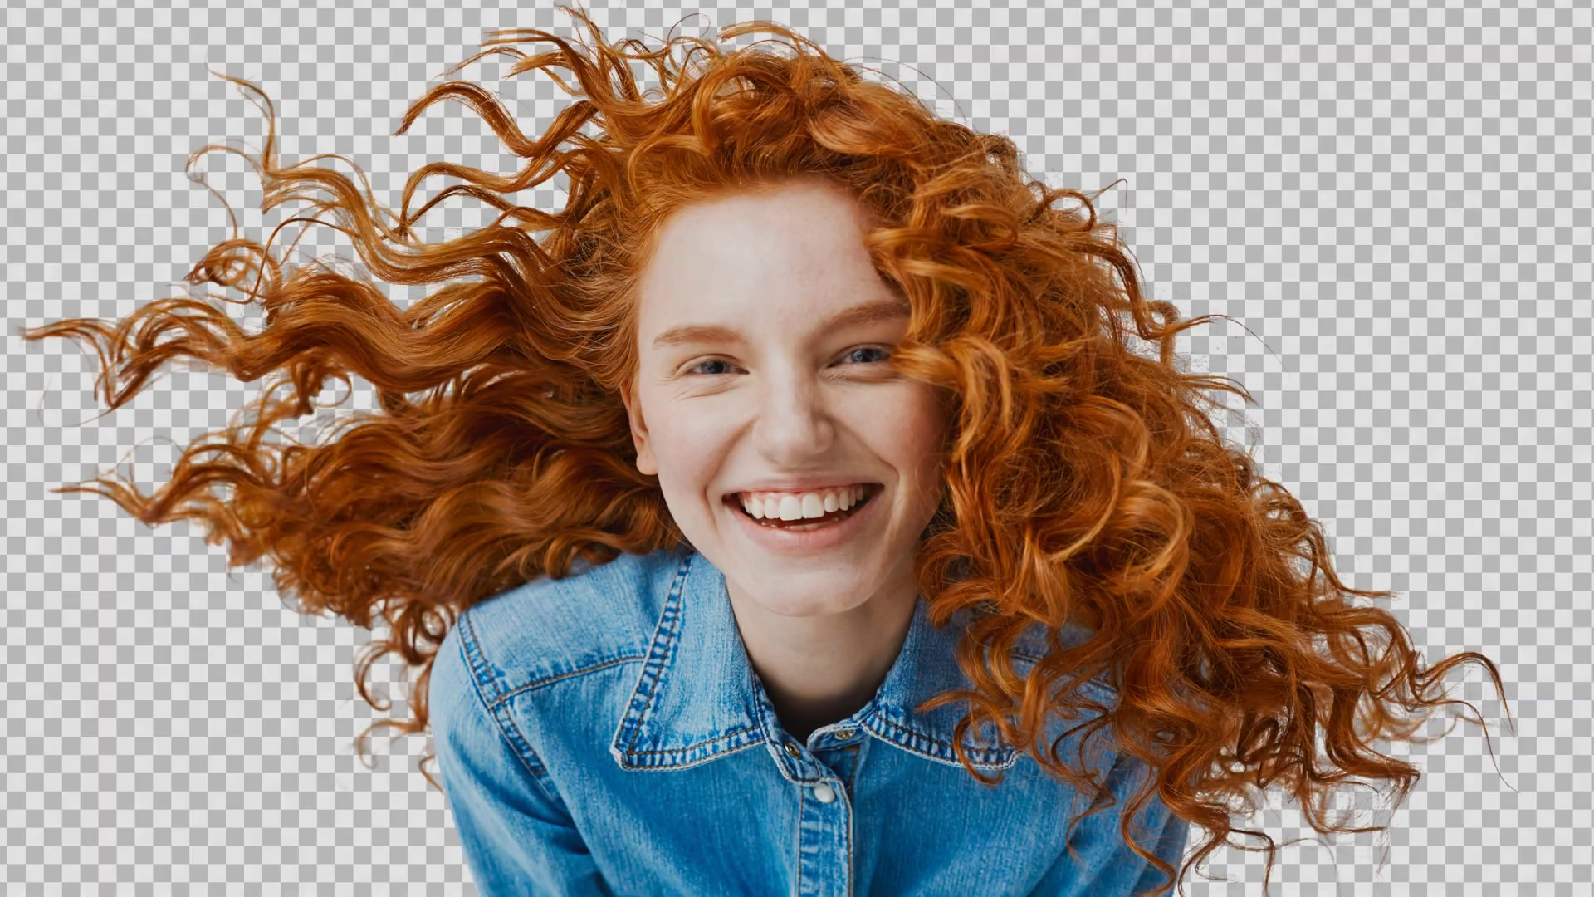